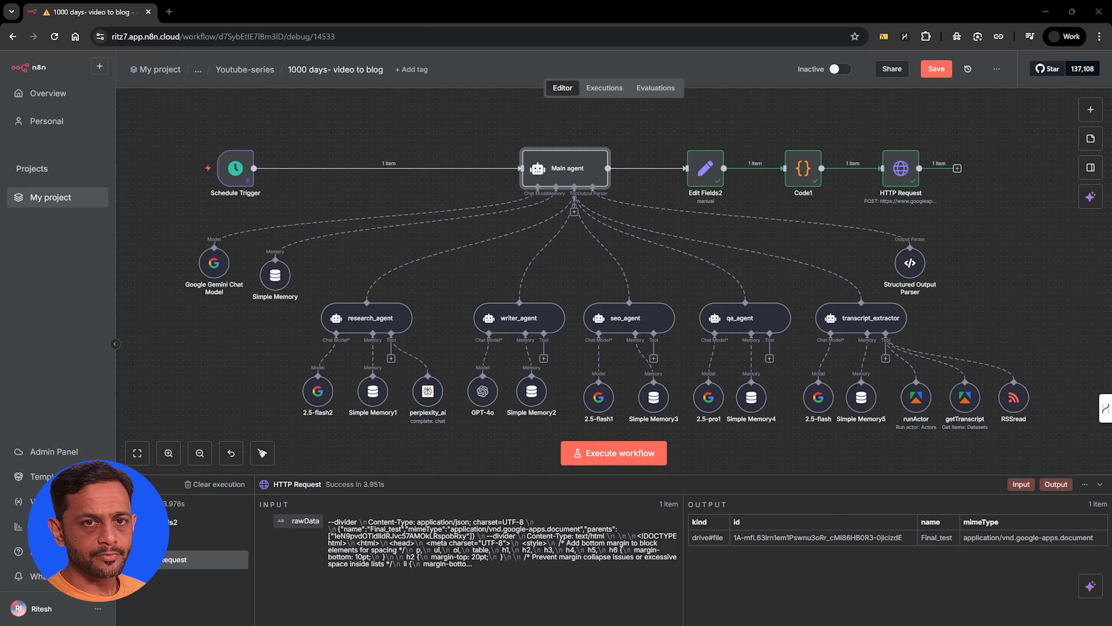
Switch to the Blog (09) document in Google Docs and examine the blog post's headings, links and sections from start to end
left_click_drag(1111, 124, 380, 23)
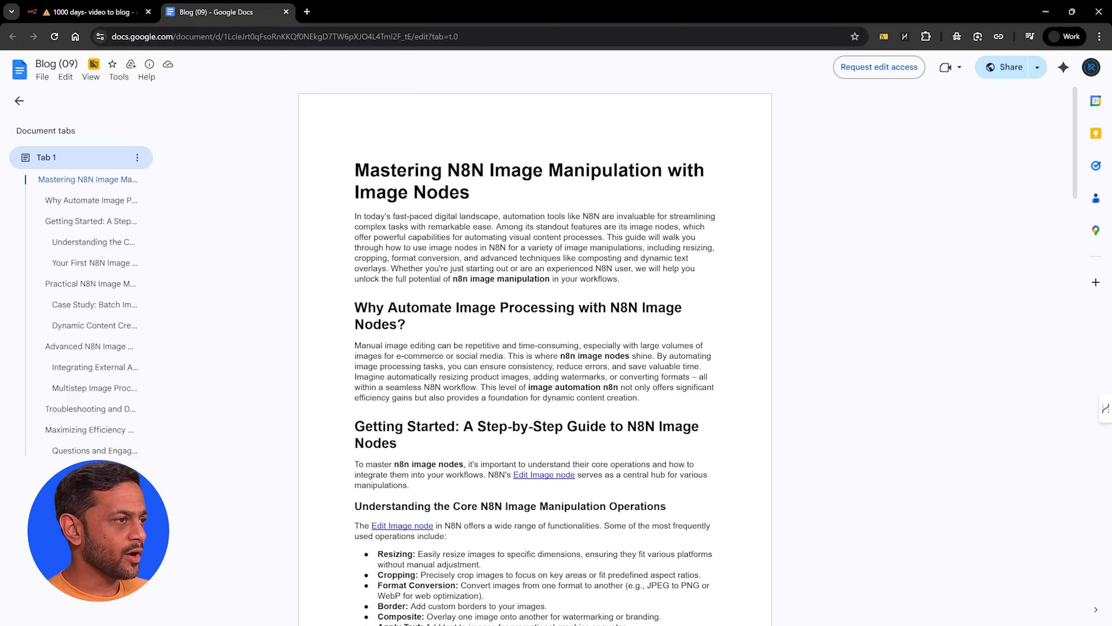
scroll(536, 356, "down", 15)
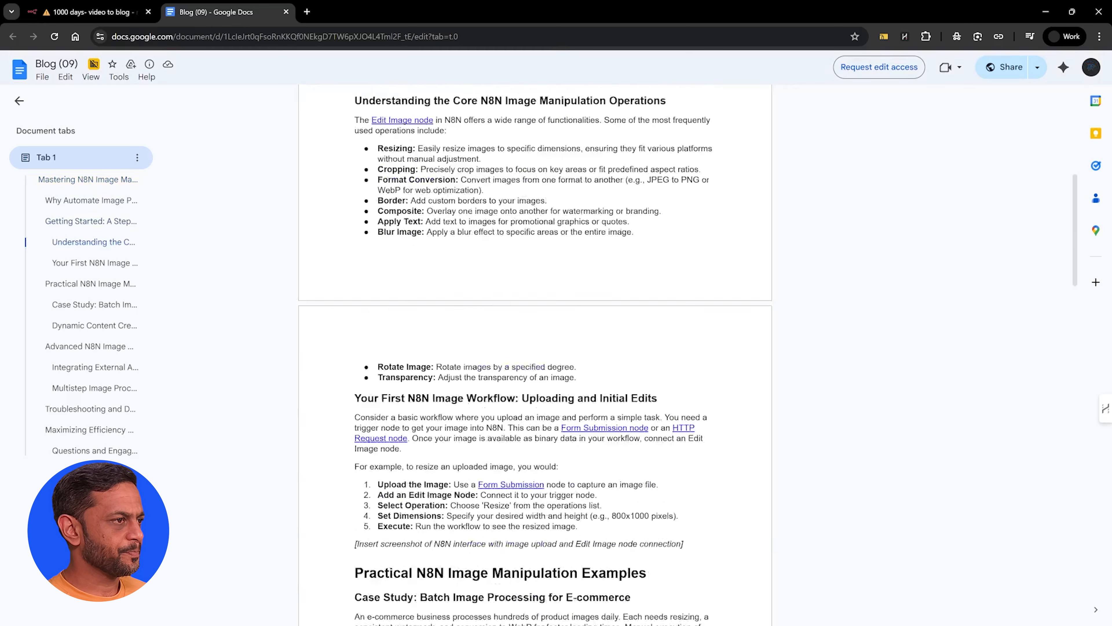
scroll(535, 355, "down", 15)
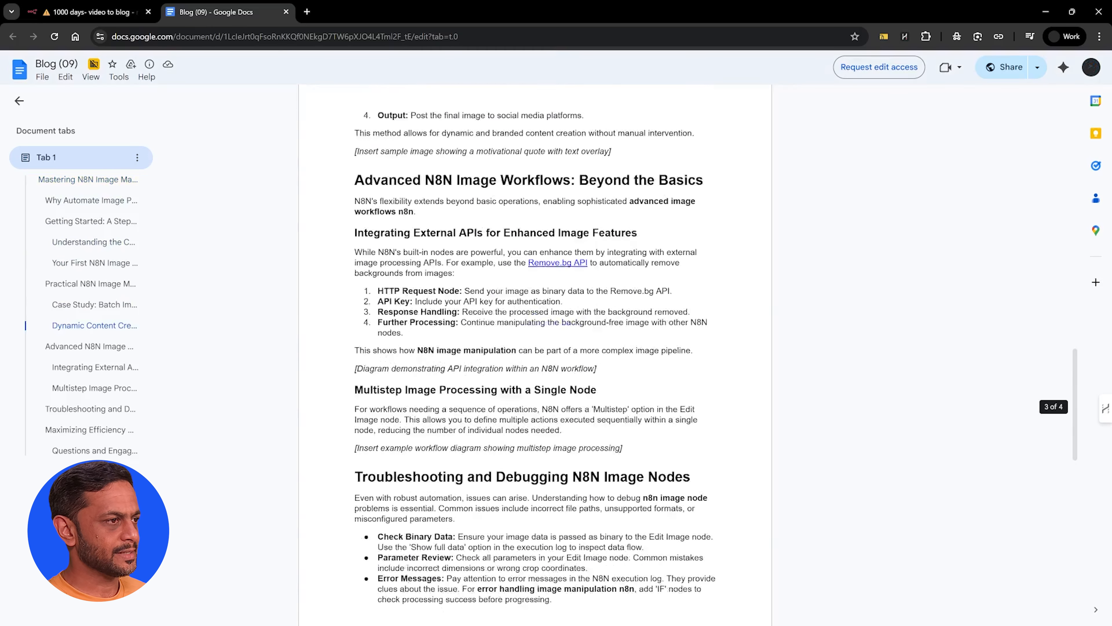
scroll(535, 356, "down", 3)
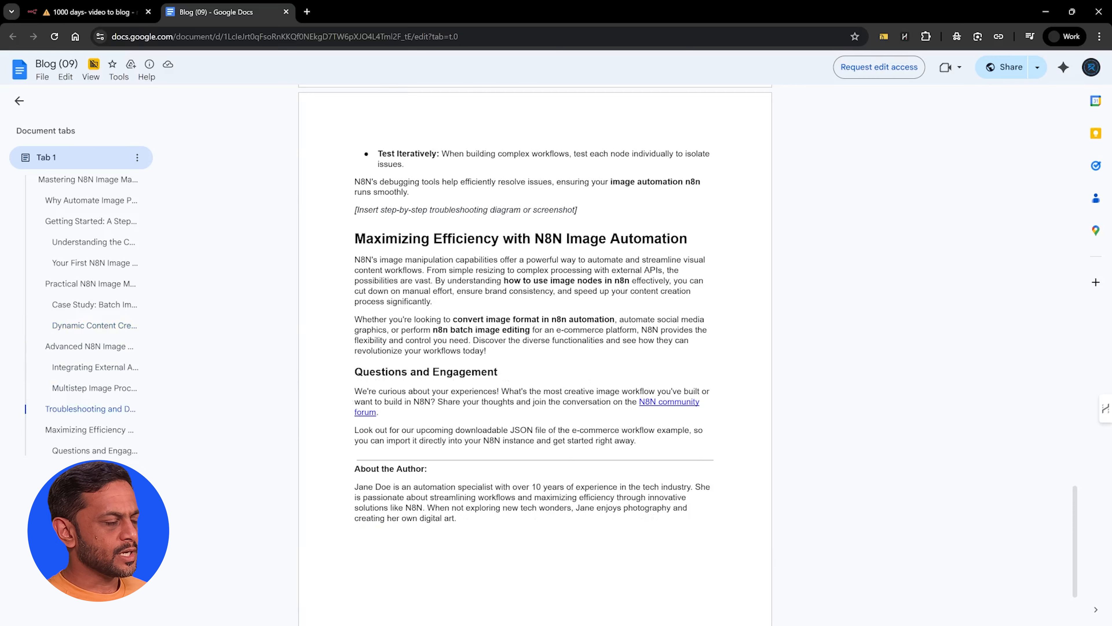
scroll(535, 356, "up", 6)
scroll(535, 356, "up", 15)
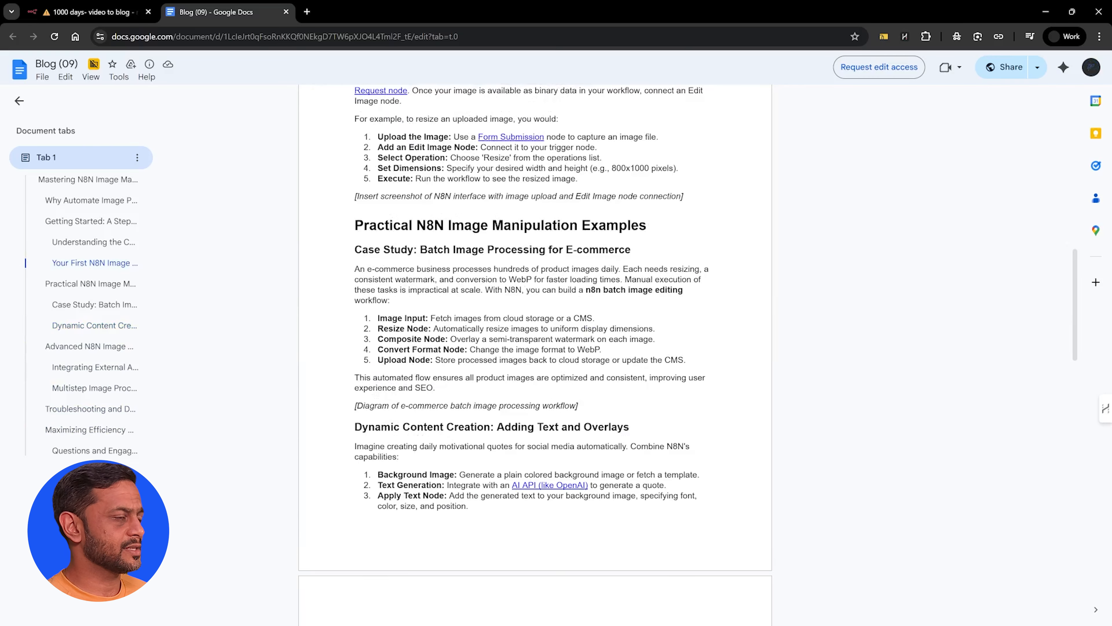
scroll(535, 356, "up", 20)
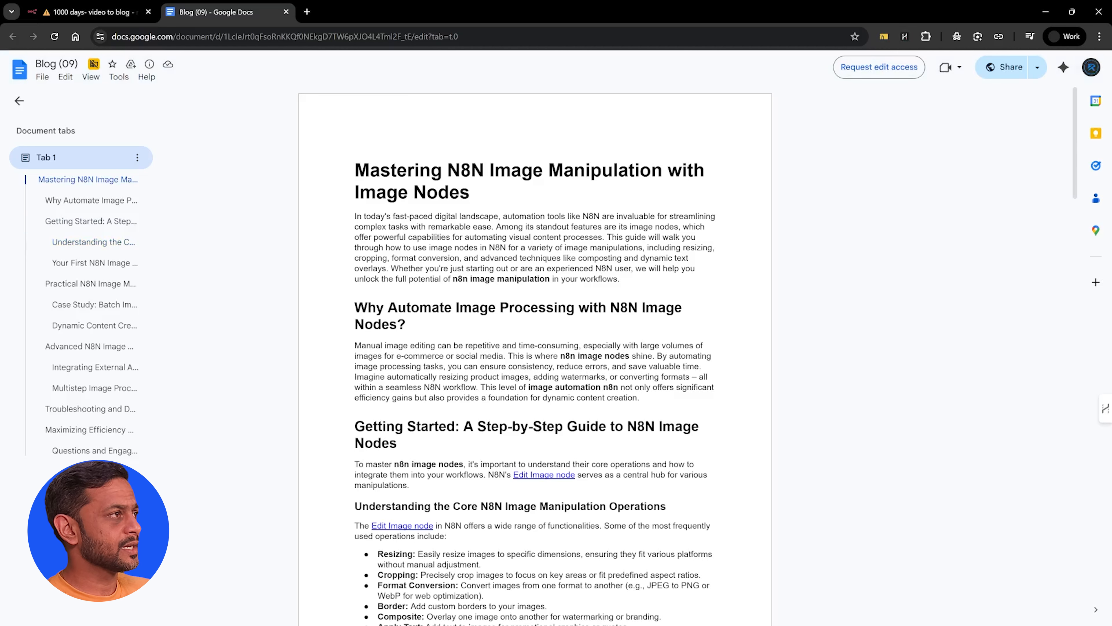
scroll(535, 356, "down", 5)
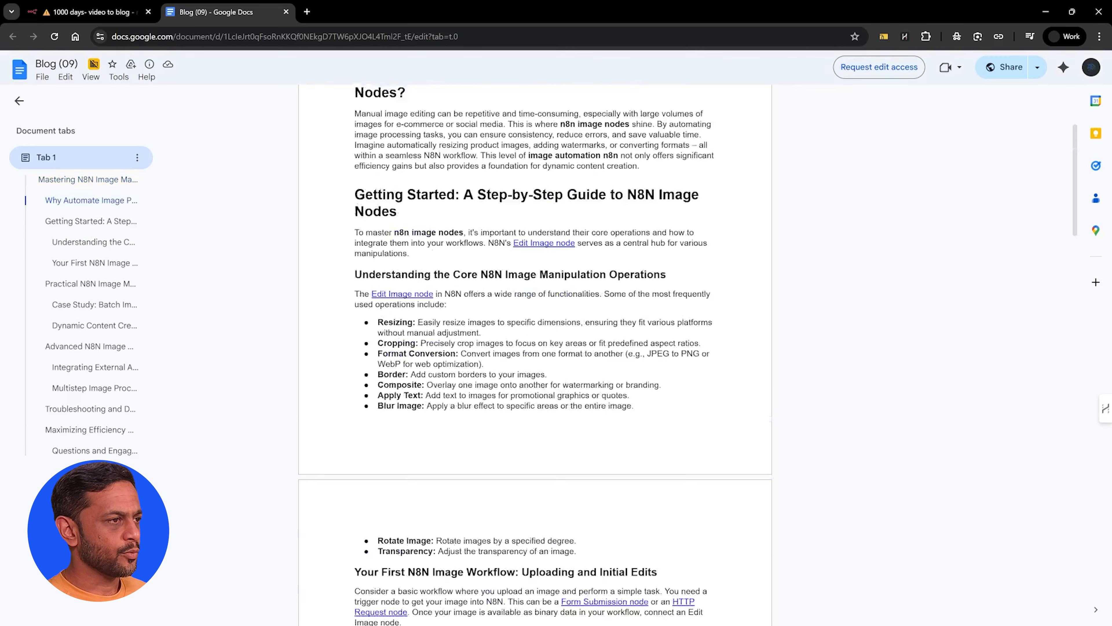
scroll(535, 355, "up", 5)
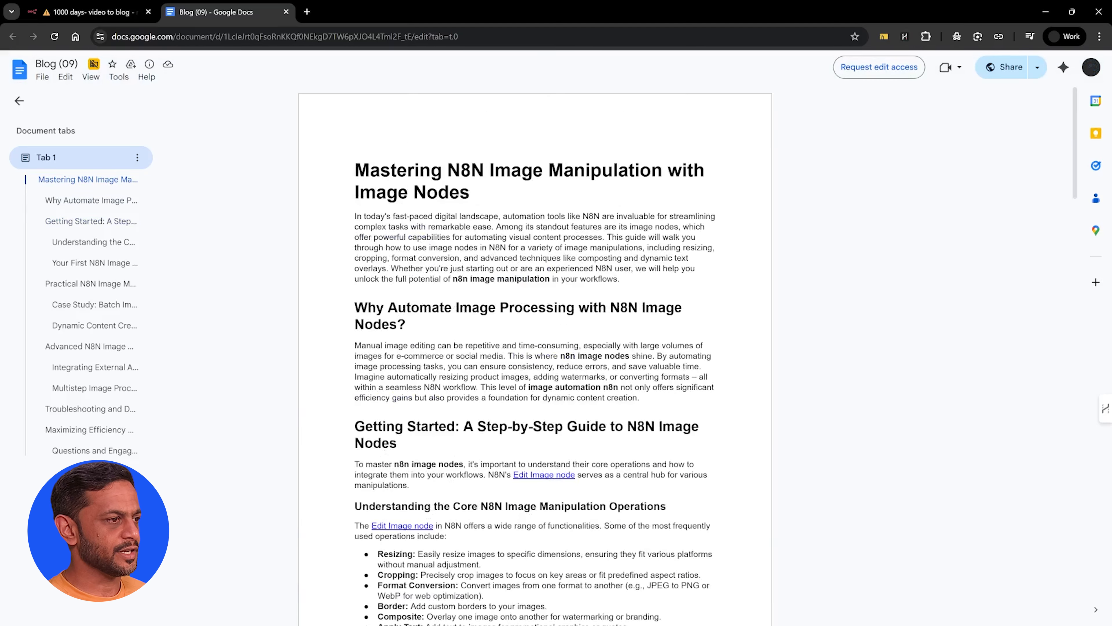
Switch back to n8n and add a Manual Trigger as the first step of the Video-2-Blog workflow
left_click(105, 18)
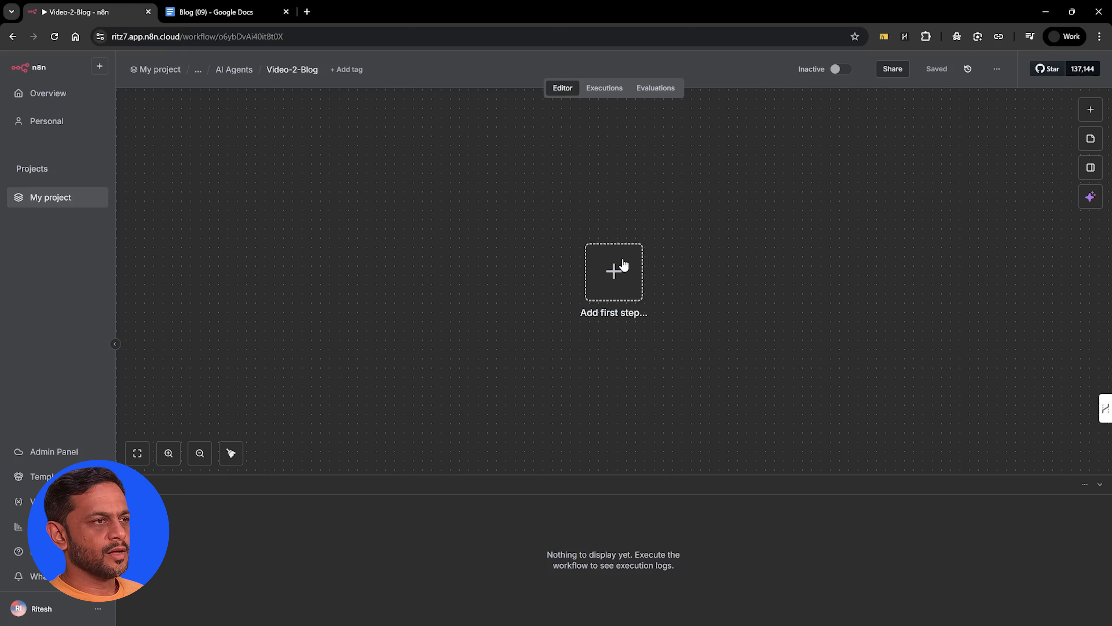
left_click(622, 265)
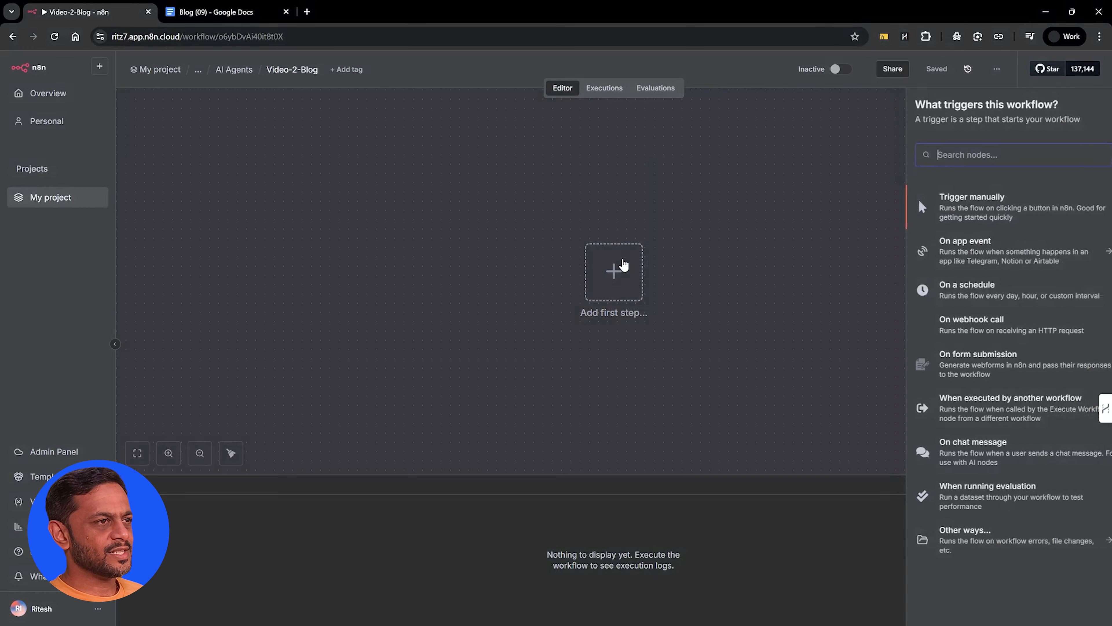
type("manual")
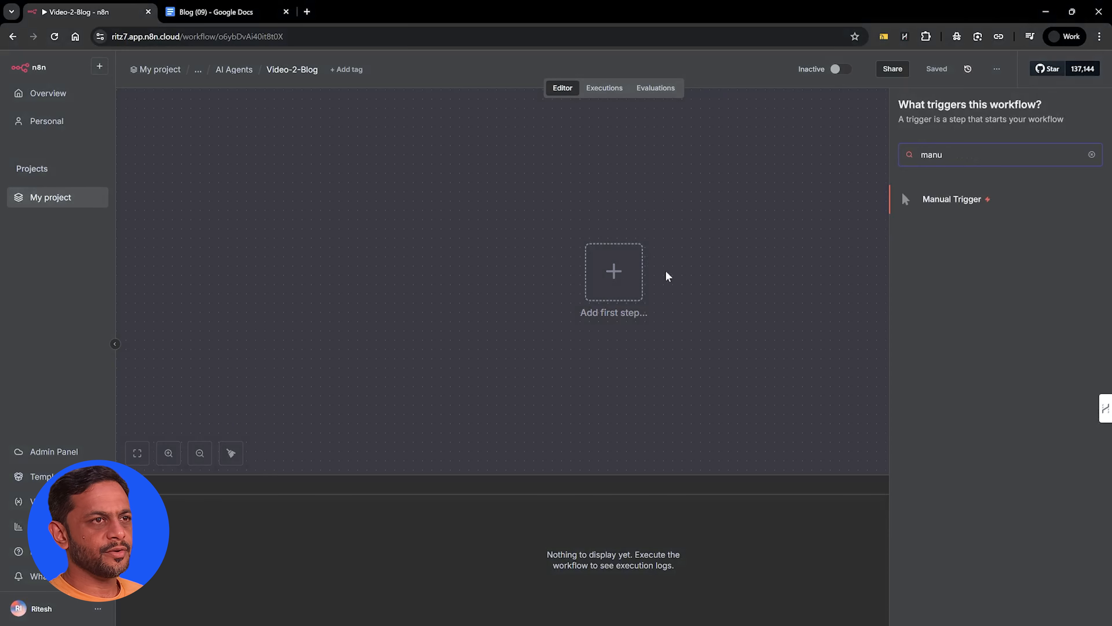
key("Return")
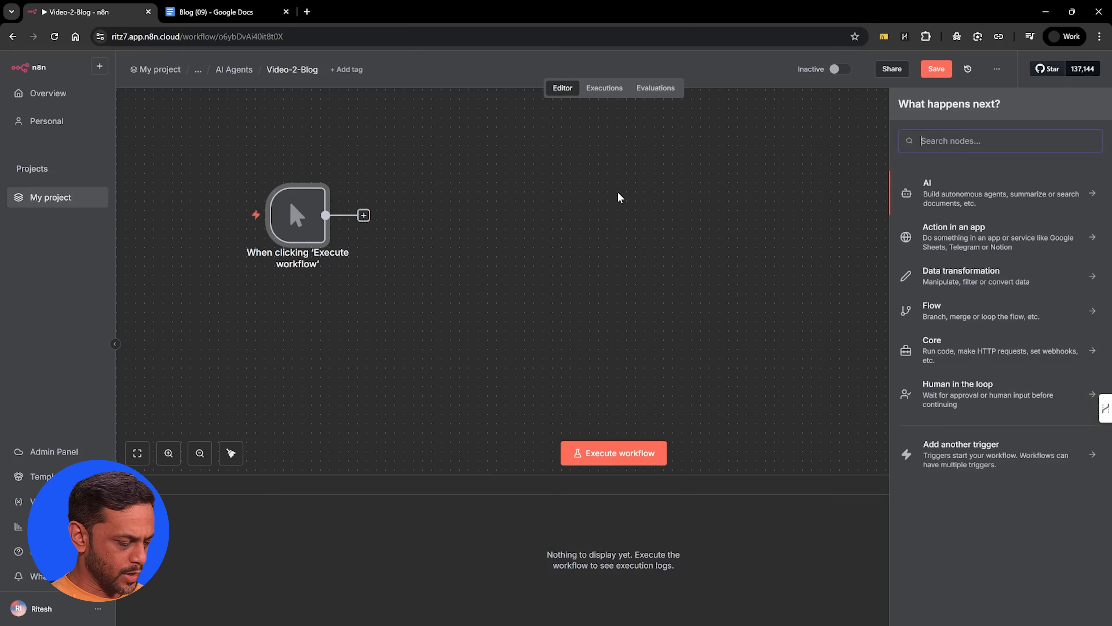
Add an AI Agent node after the manual trigger and delete the chat message trigger that comes with it
type("agent")
key("Return")
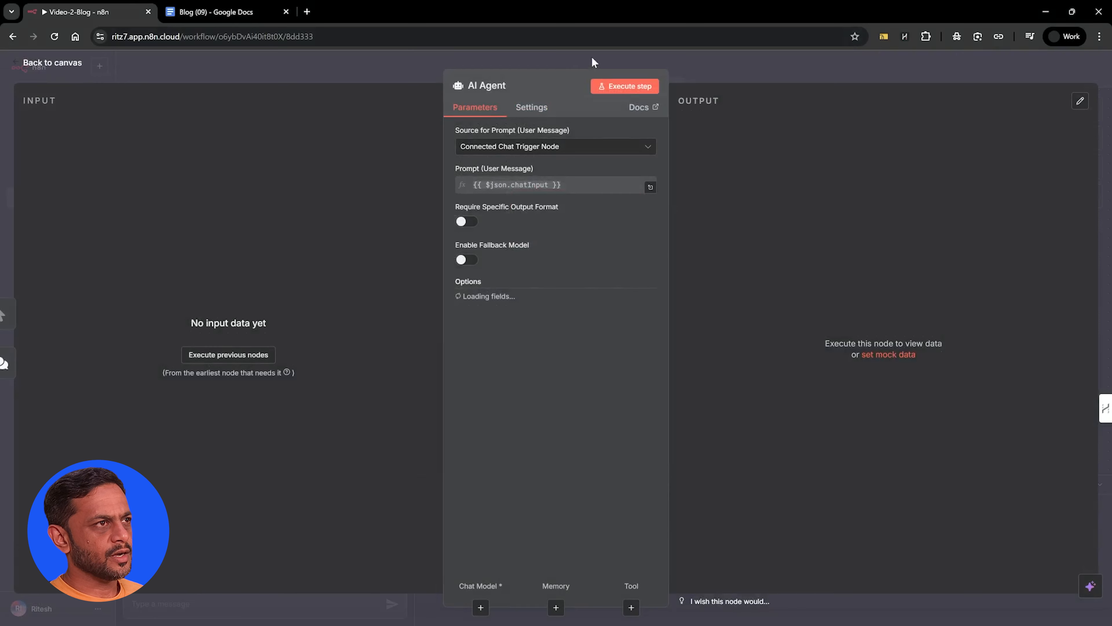
left_click(705, 52)
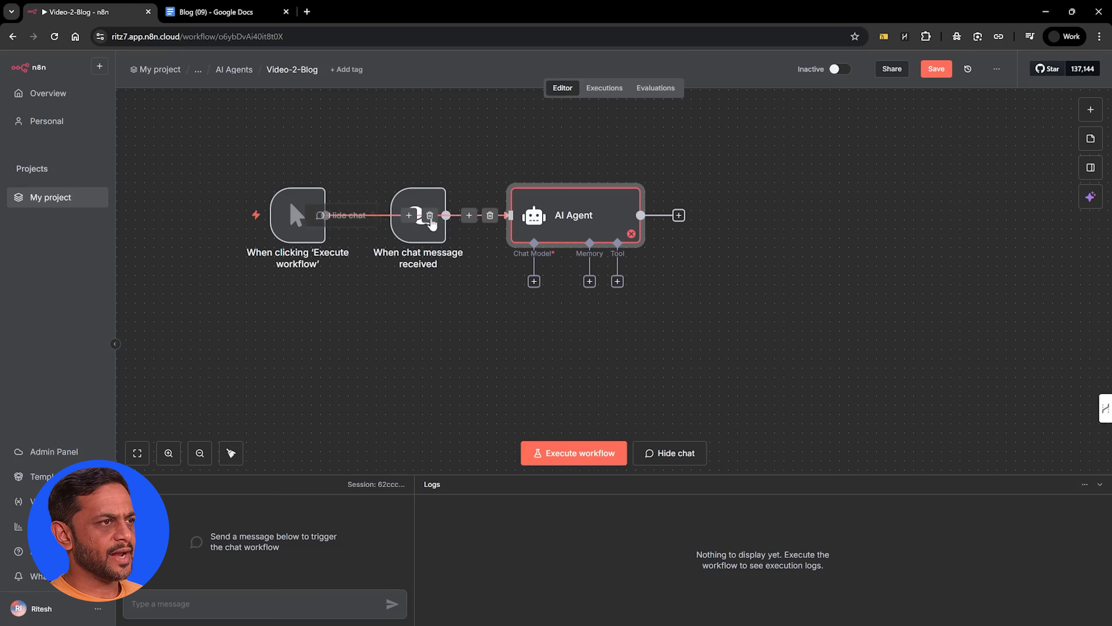
left_click_drag(419, 239, 391, 360)
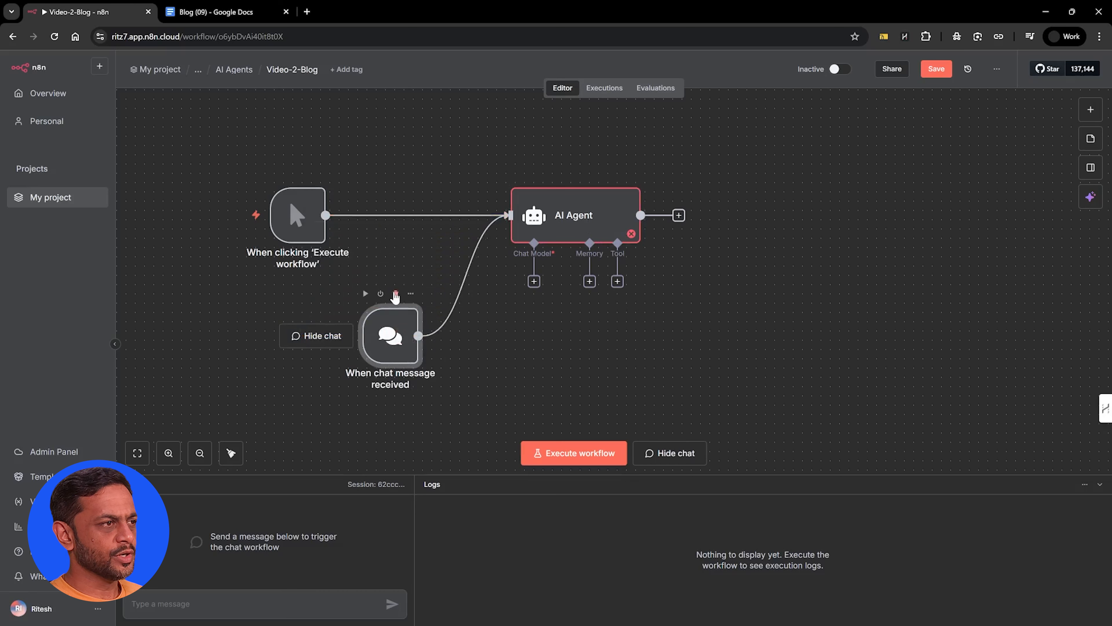
left_click(396, 294)
Set the AI Agent's source for the user message prompt to Define below
left_click_drag(596, 210, 596, 213)
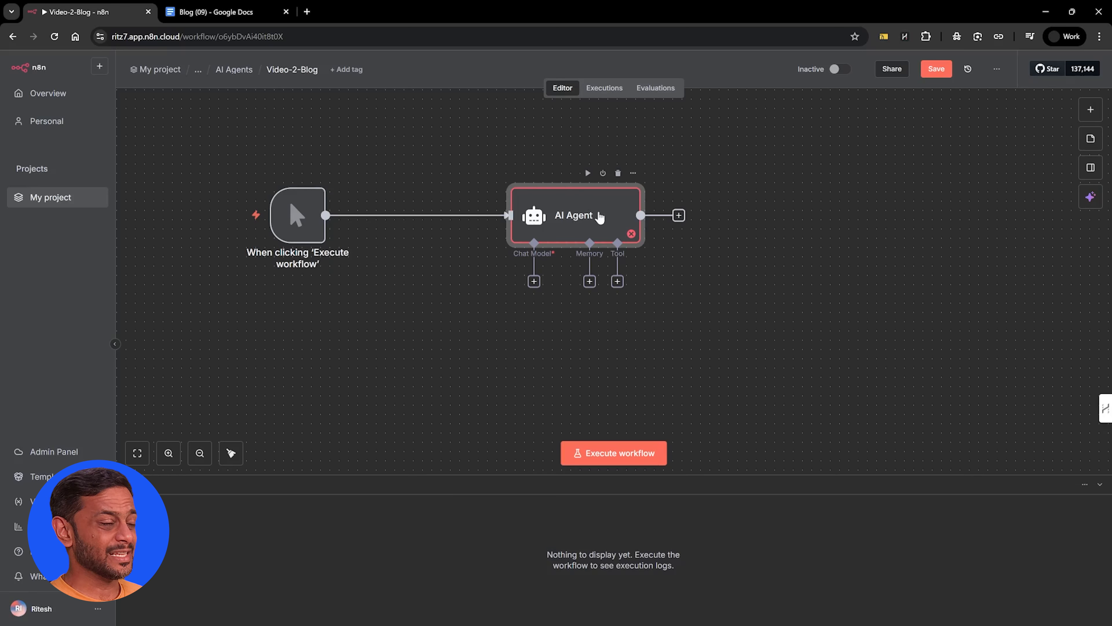
double_click(582, 217)
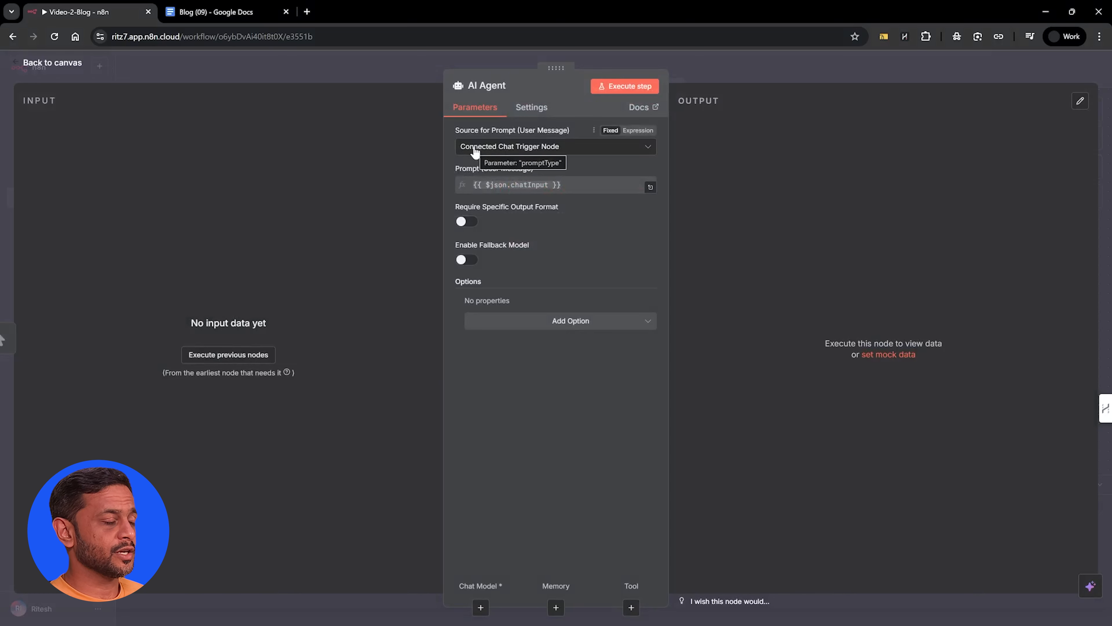
left_click(484, 154)
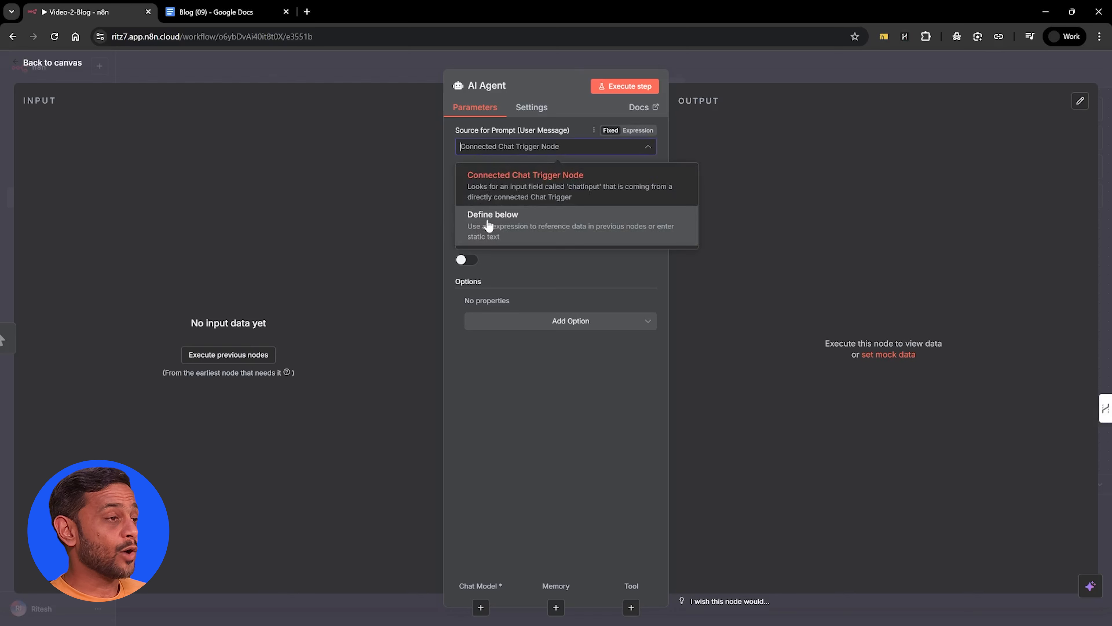
left_click(488, 226)
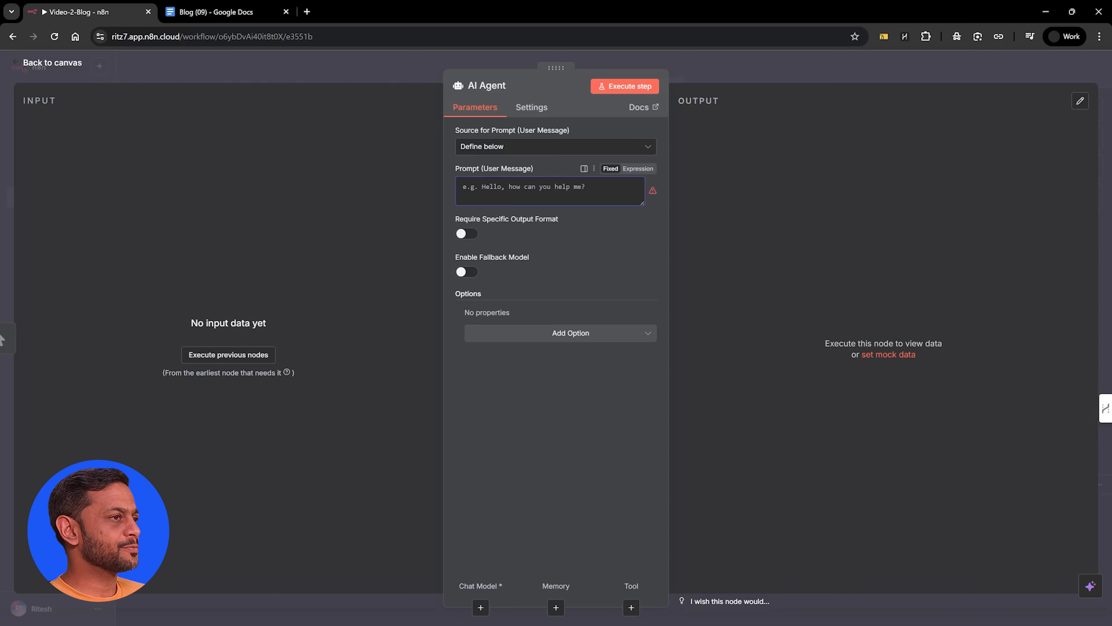
left_click(595, 56)
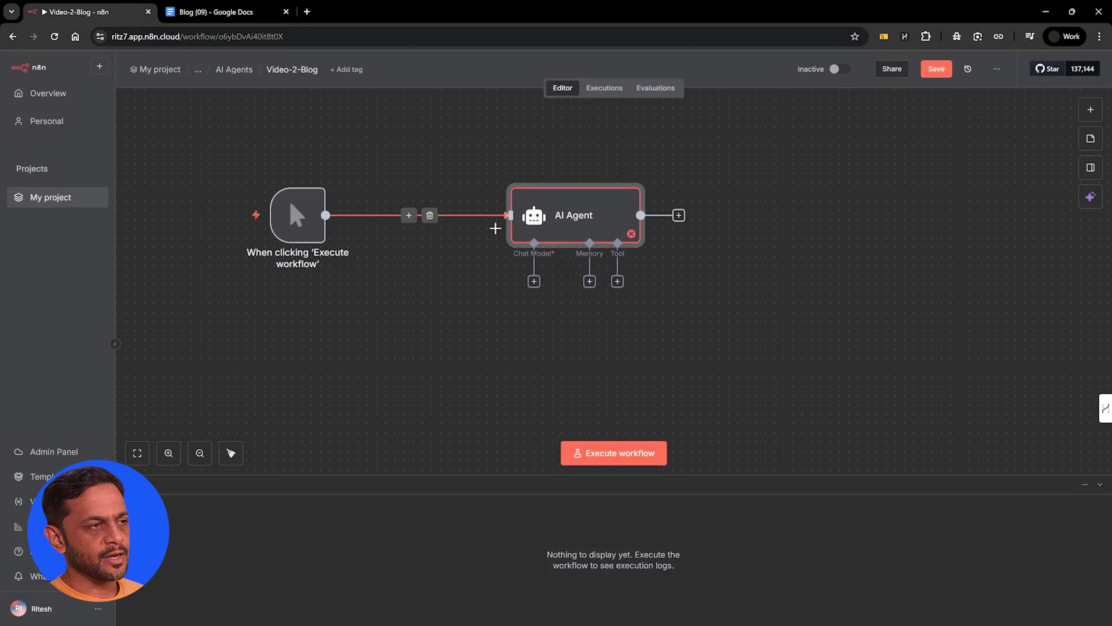
Attach a Google Gemini Chat Model using models/gemini-2.5-flash to the AI Agent as its chat model
left_click(534, 282)
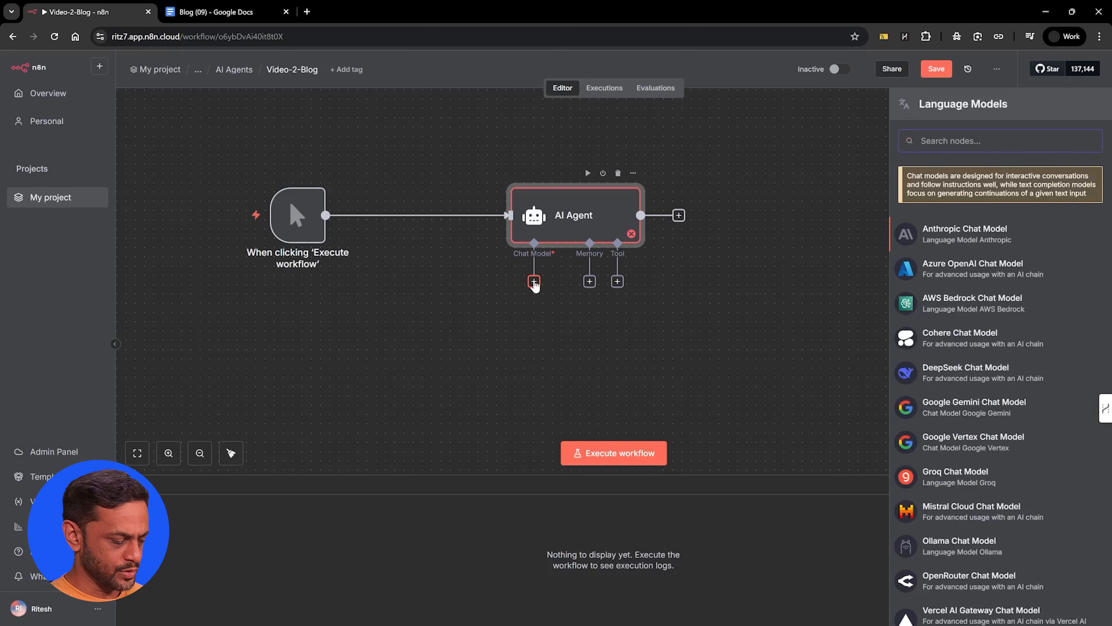
type("gemini")
left_click(955, 189)
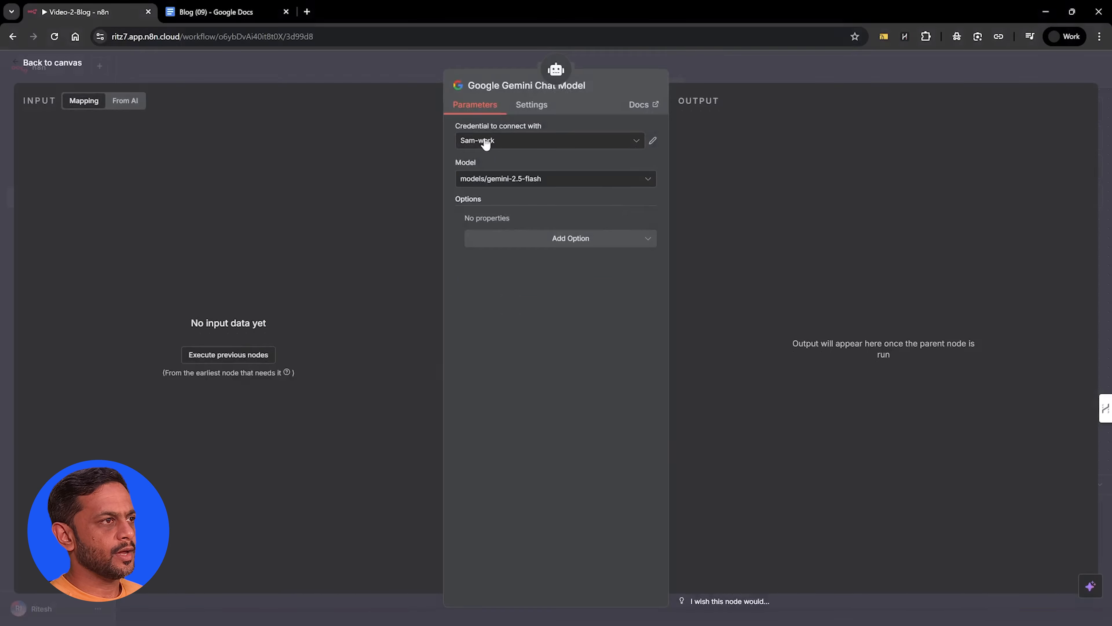
left_click(485, 141)
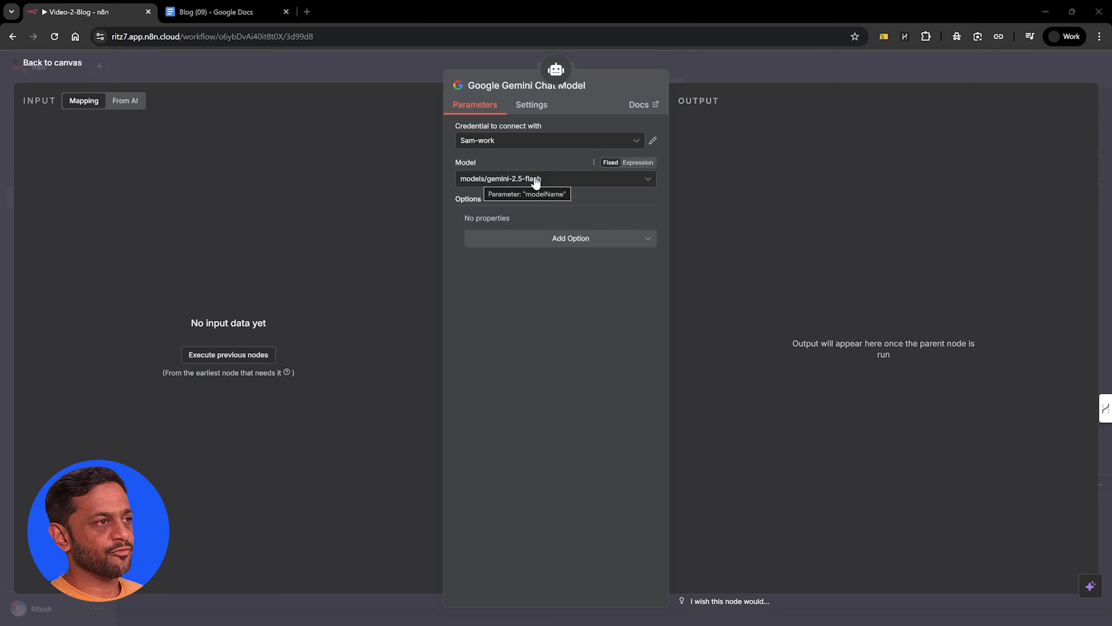
left_click(522, 181)
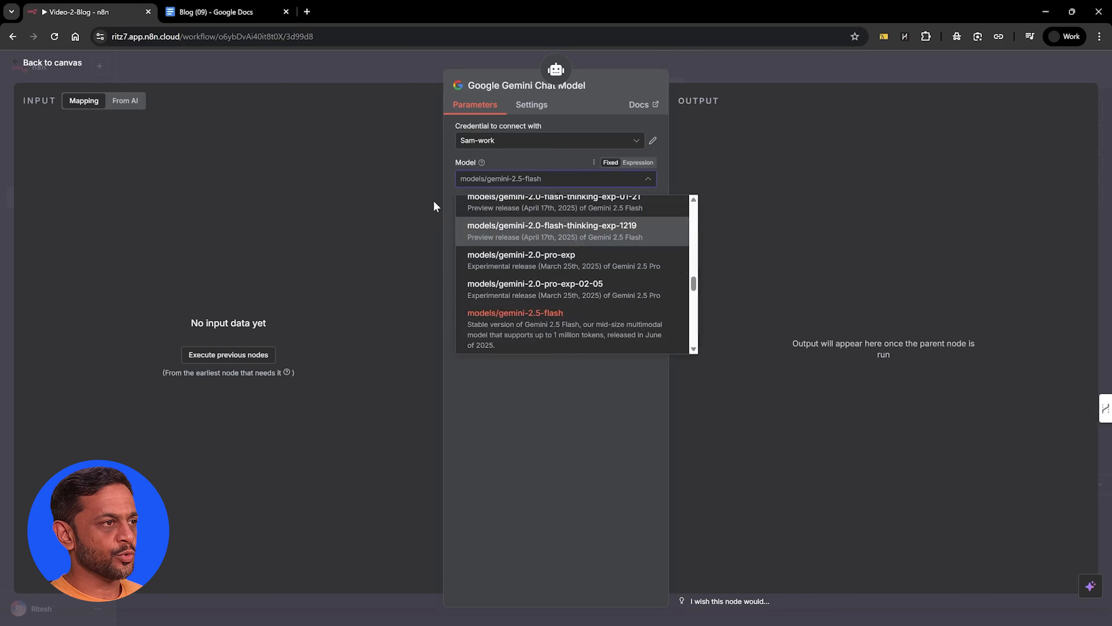
left_click(449, 197)
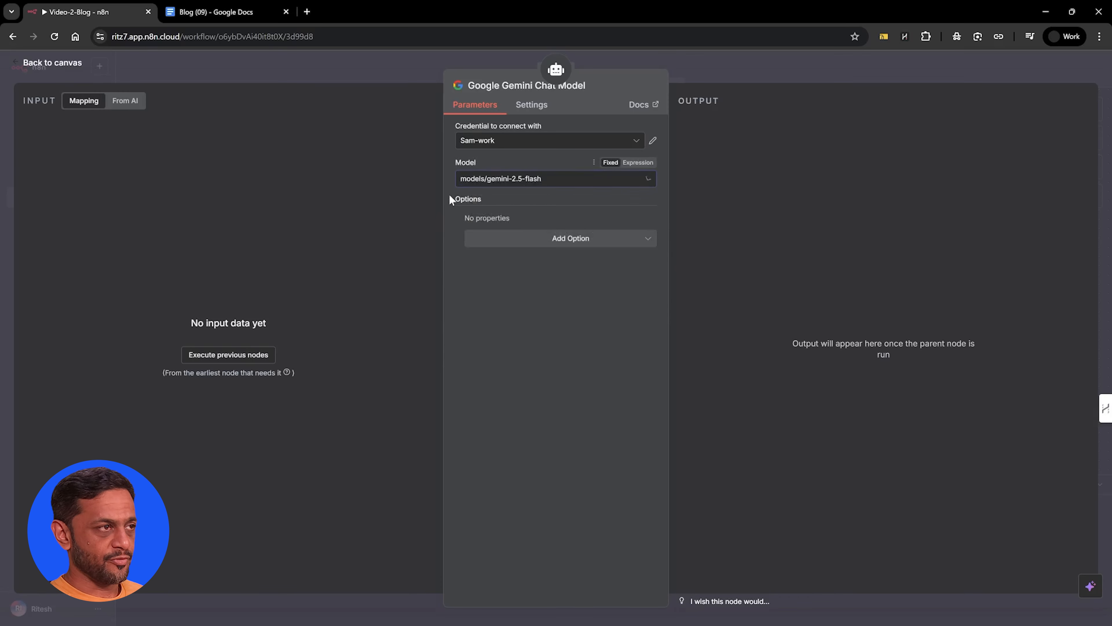
left_click(727, 55)
Enable the AI Agent's fallback model and browse the language models that can be connected to it
double_click(556, 201)
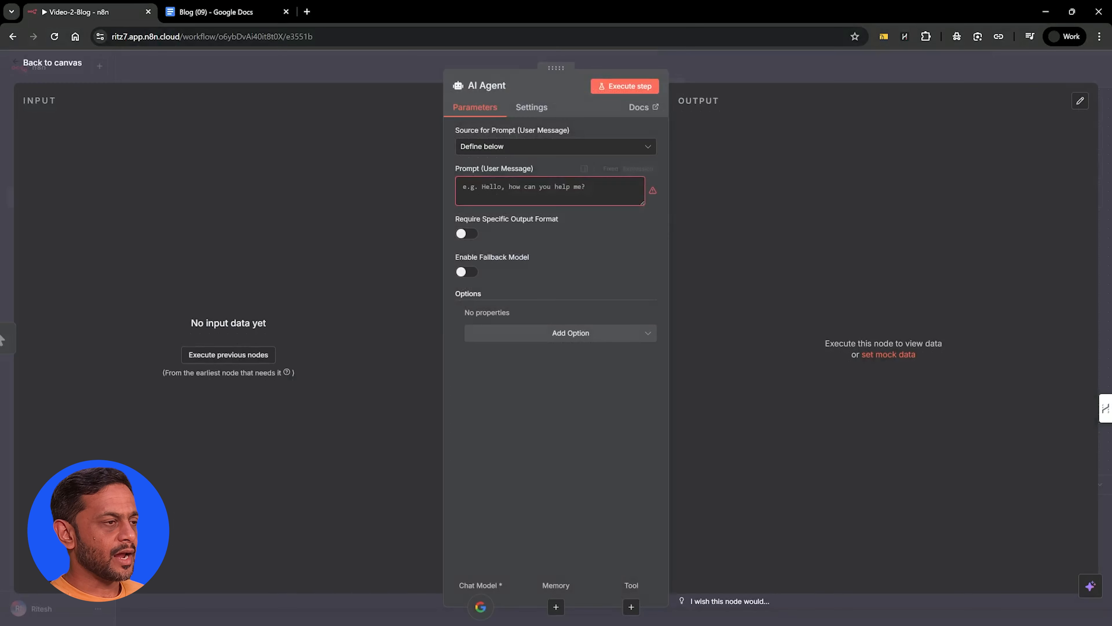
left_click(468, 274)
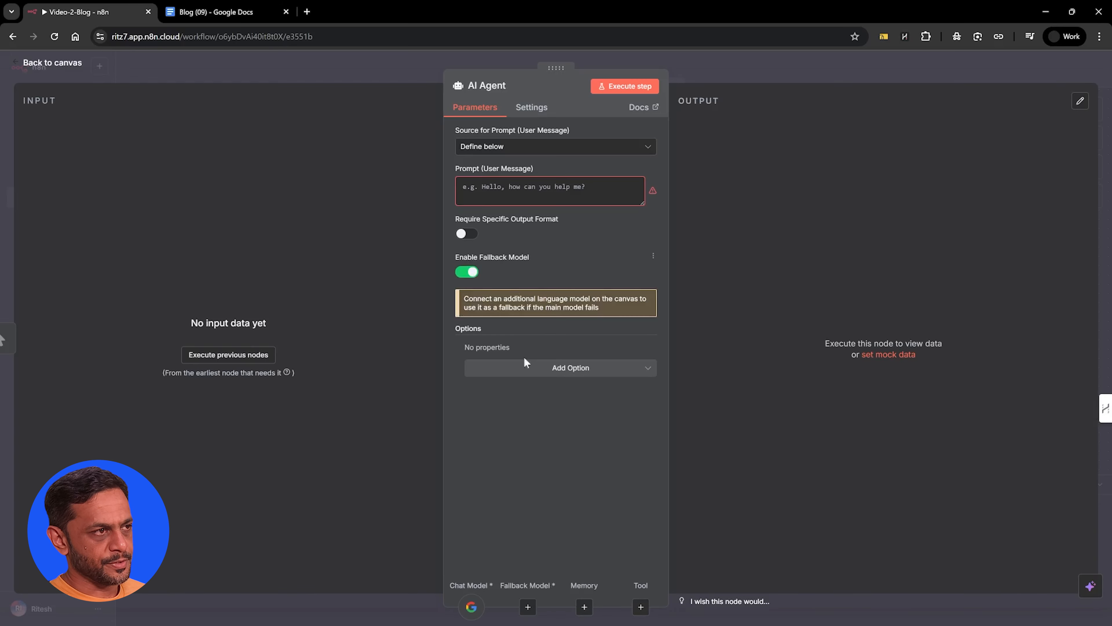
left_click(533, 370)
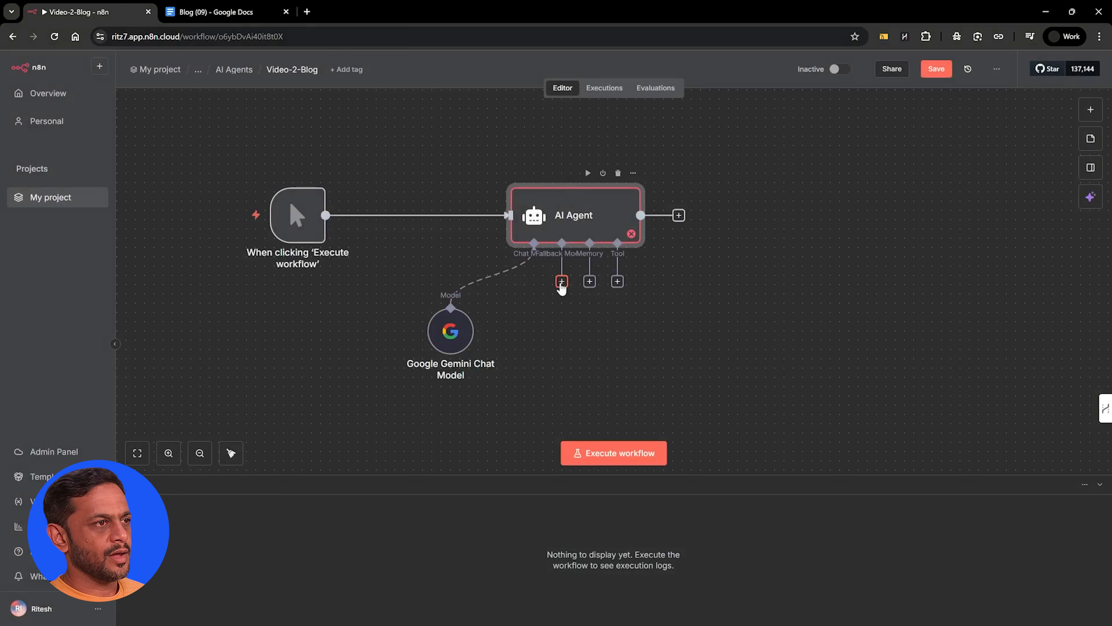
left_click(562, 283)
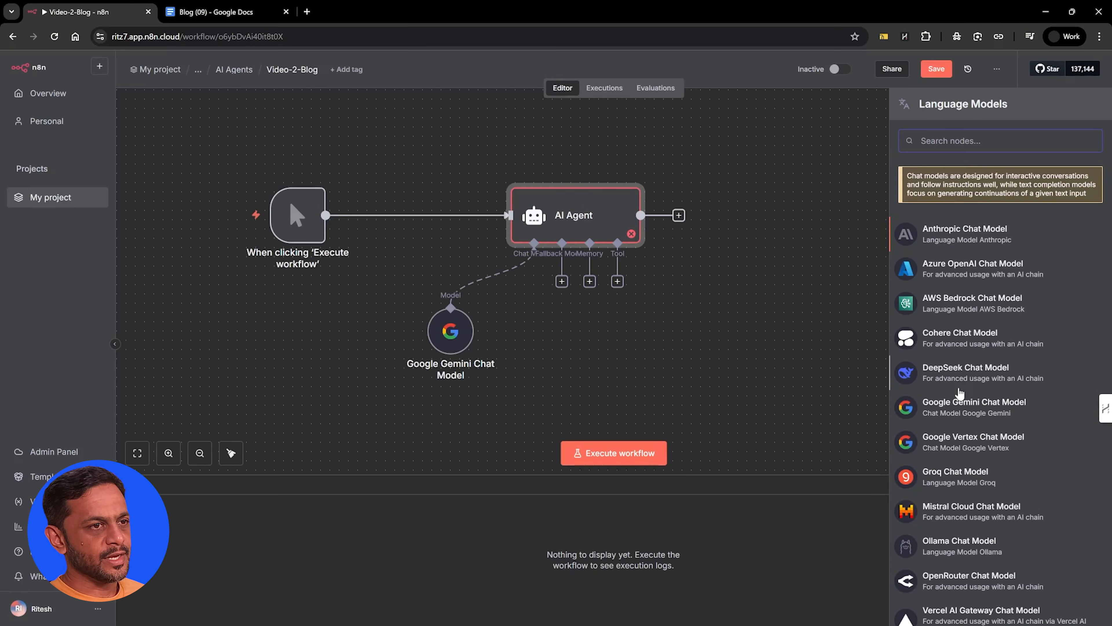
scroll(953, 486, "down", 3)
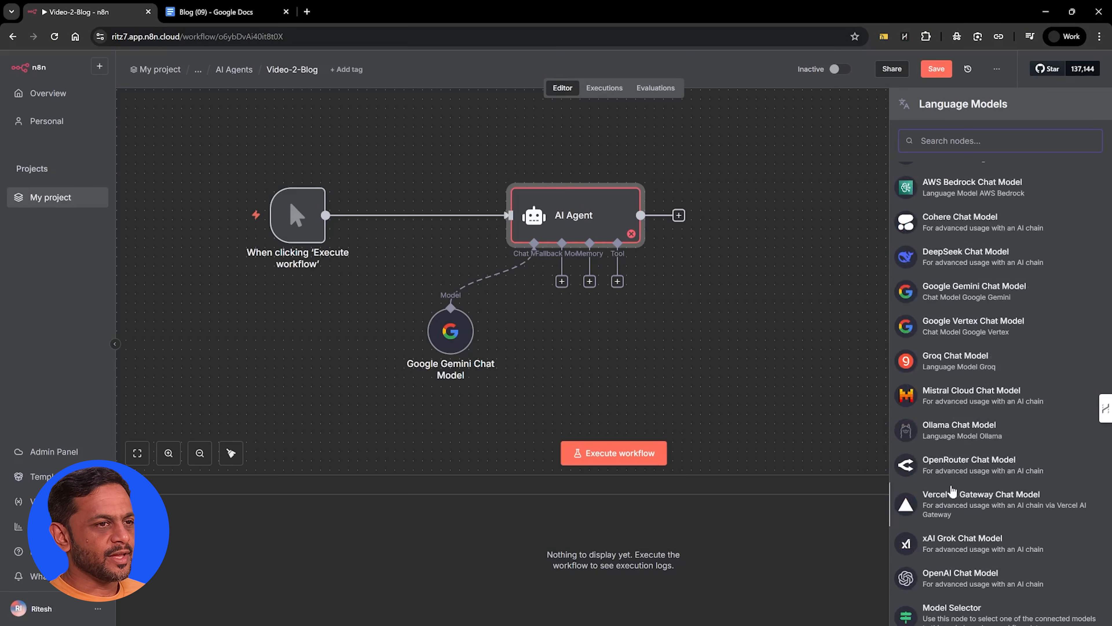
Disable the AI Agent's fallback model and return to the canvas
double_click(570, 223)
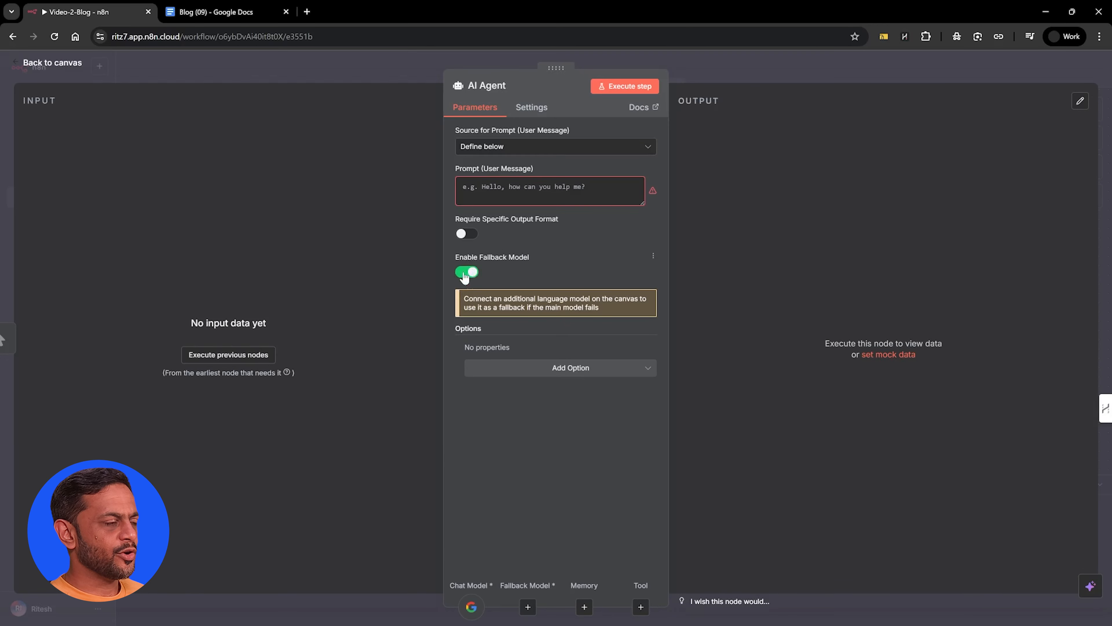
left_click(466, 272)
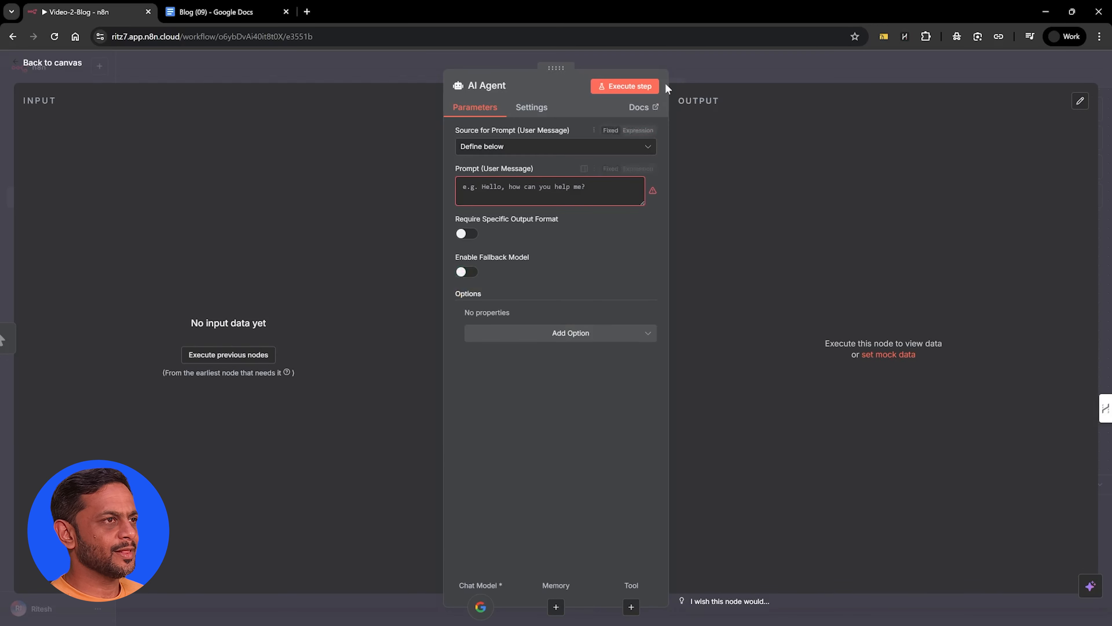
left_click(692, 67)
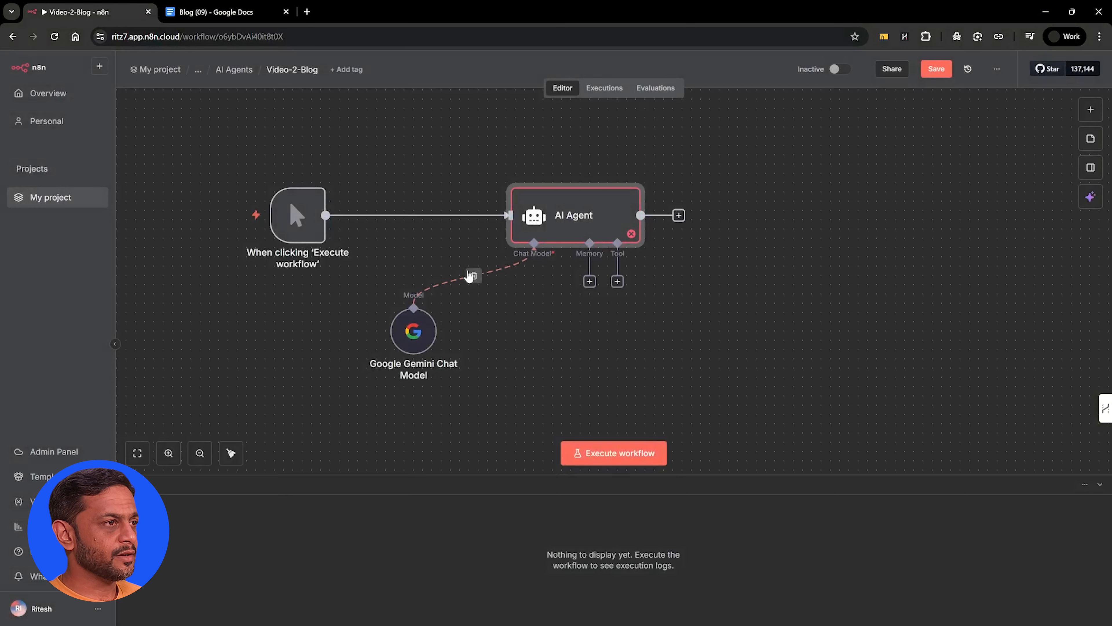
Disconnect the Google Gemini Chat Model from the AI Agent and attach a Model Selector as its chat model
left_click(474, 277)
left_click(534, 281)
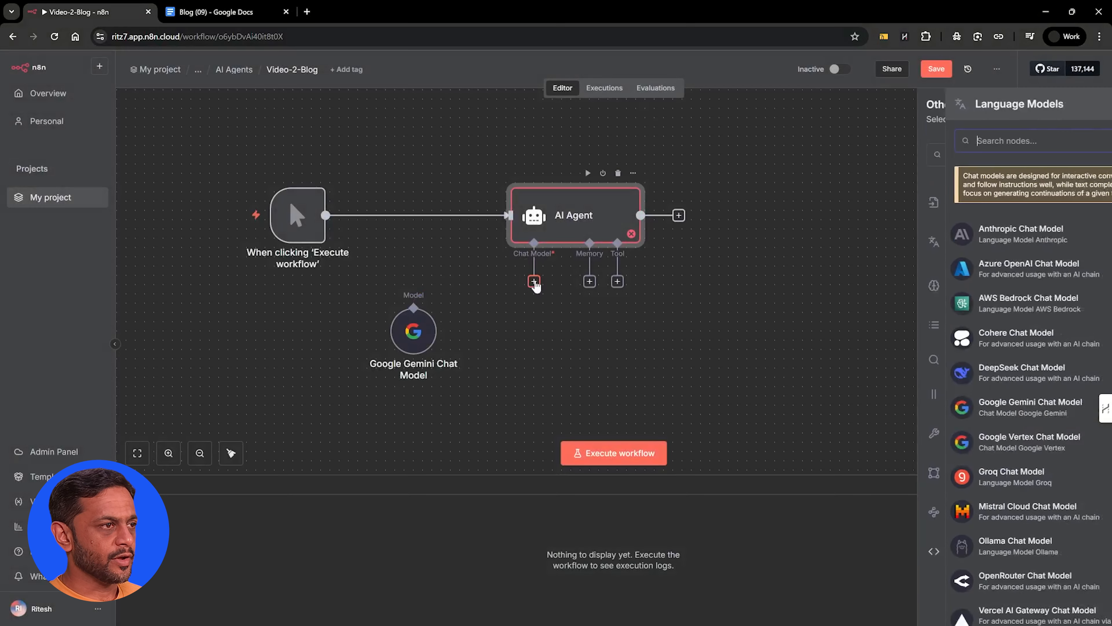
scroll(965, 413, "down", 3)
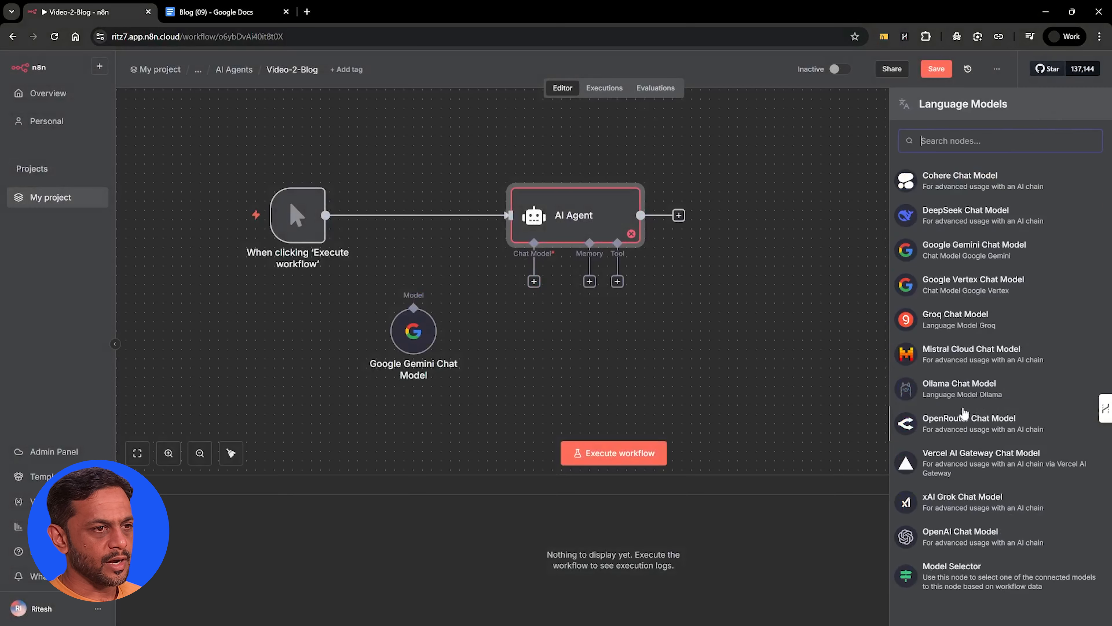
left_click(952, 569)
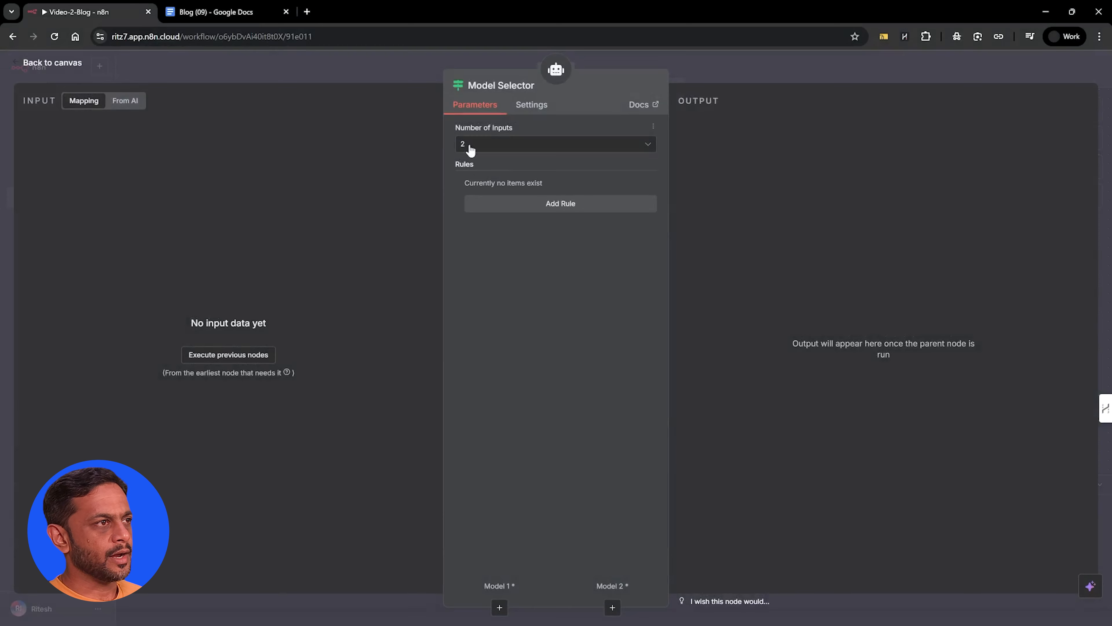
Set the Model Selector's number of inputs to 3 and check its model connections on the canvas
left_click(468, 145)
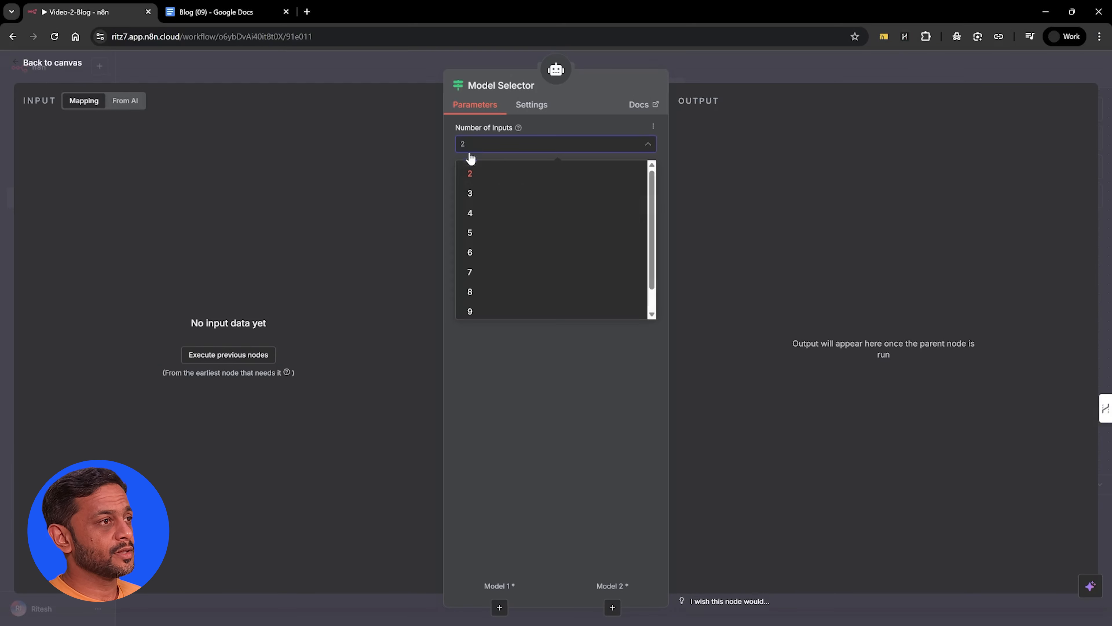
left_click(470, 194)
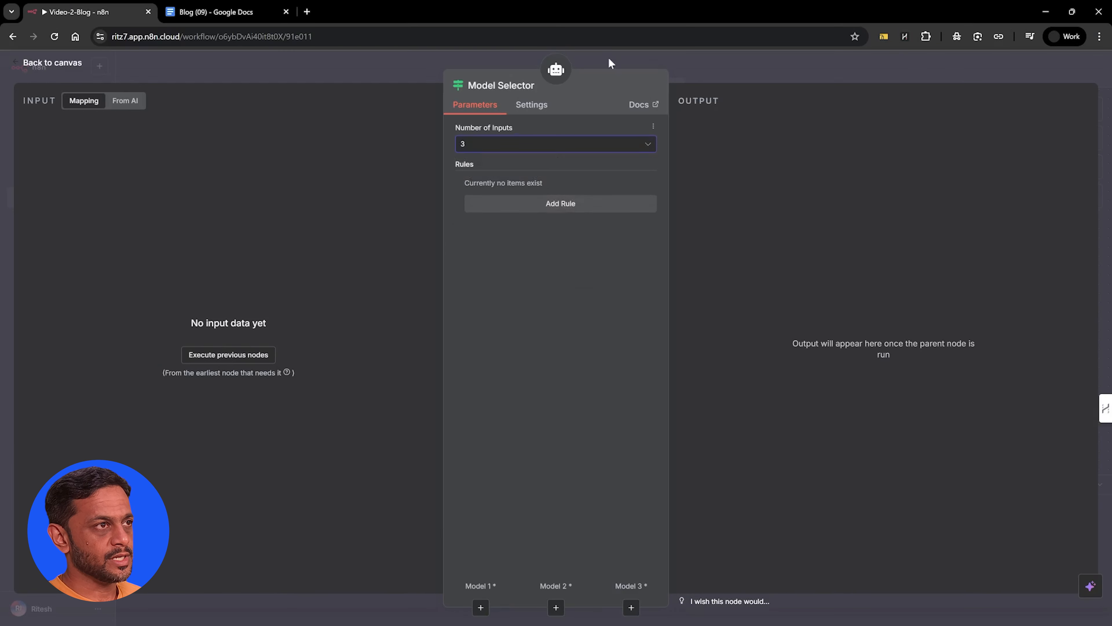
left_click(611, 64)
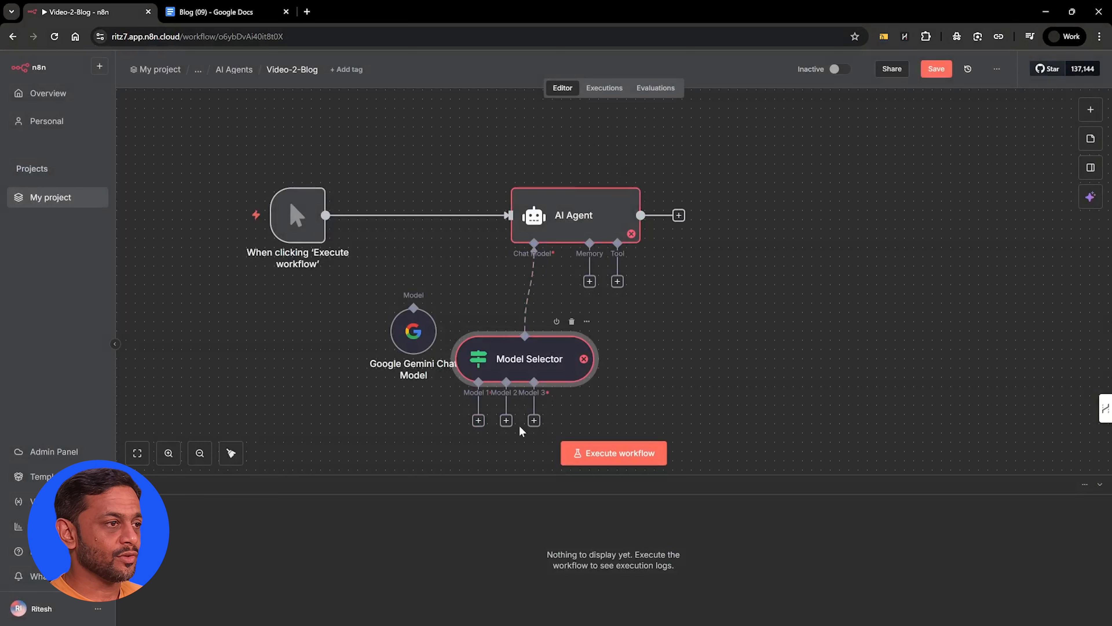
double_click(527, 347)
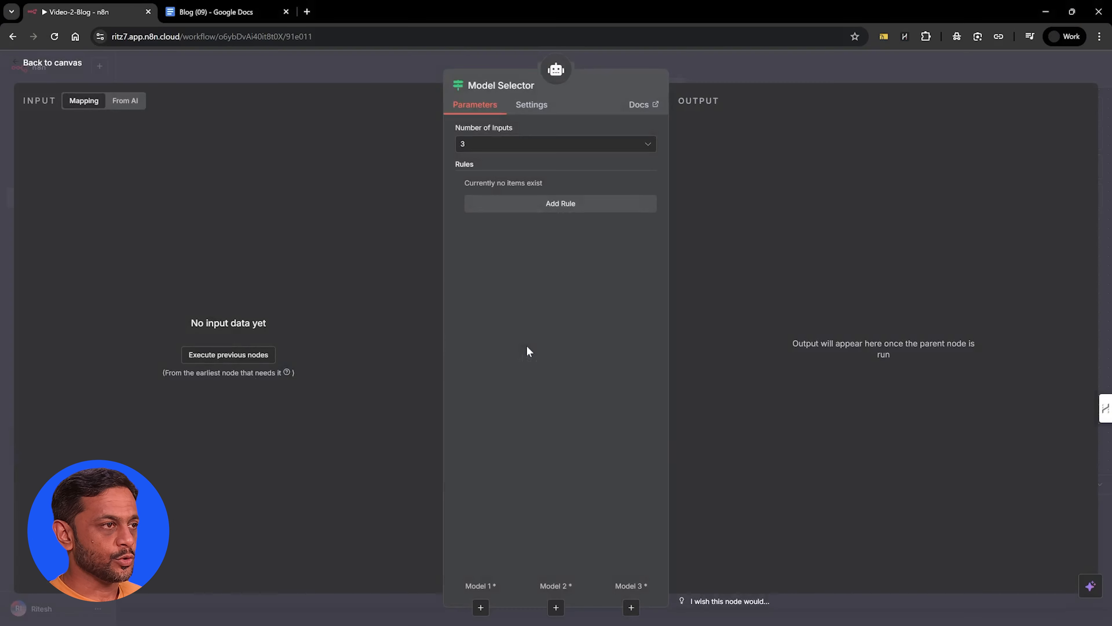
left_click(647, 64)
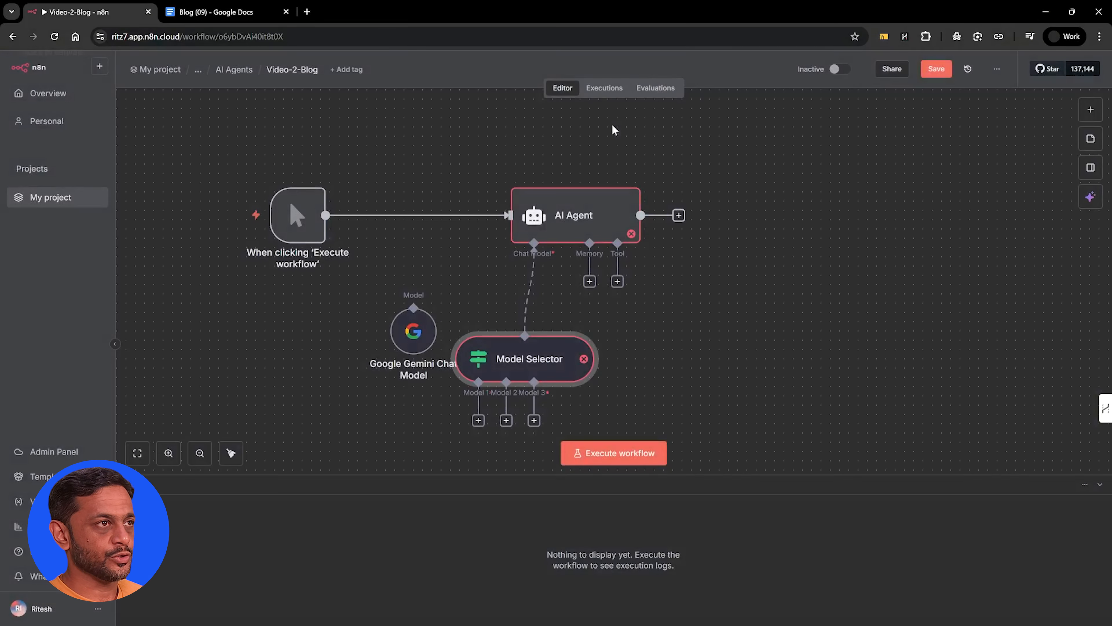
Disconnect and delete the Model Selector, reconnect the Google Gemini Chat Model as the AI Agent's chat model, and move it closer to the agent
mouse_move(529, 293)
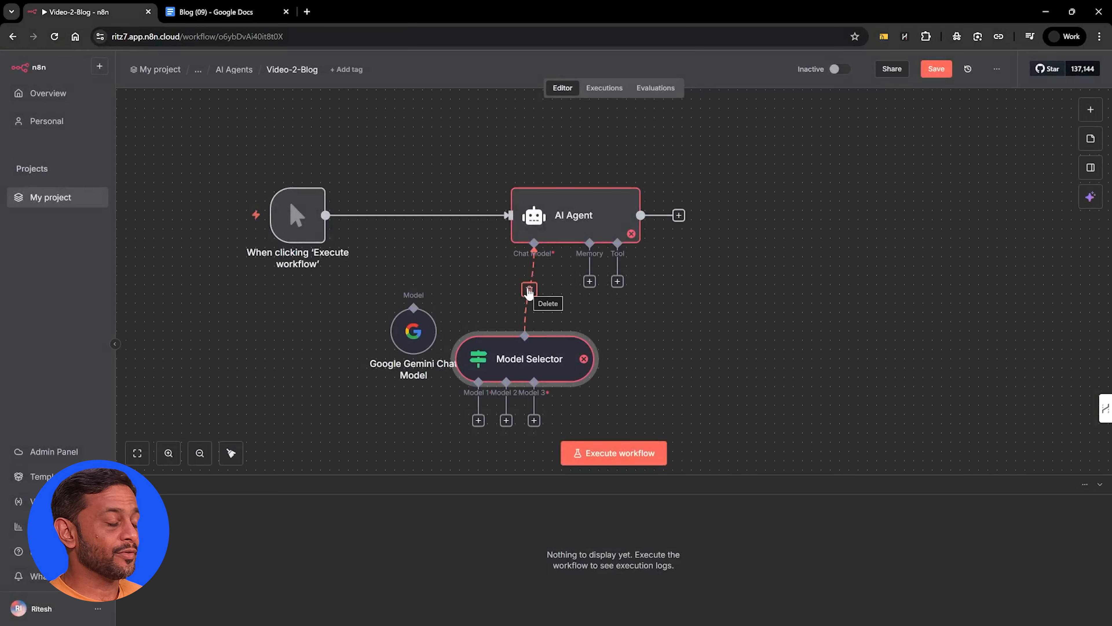
left_click(530, 290)
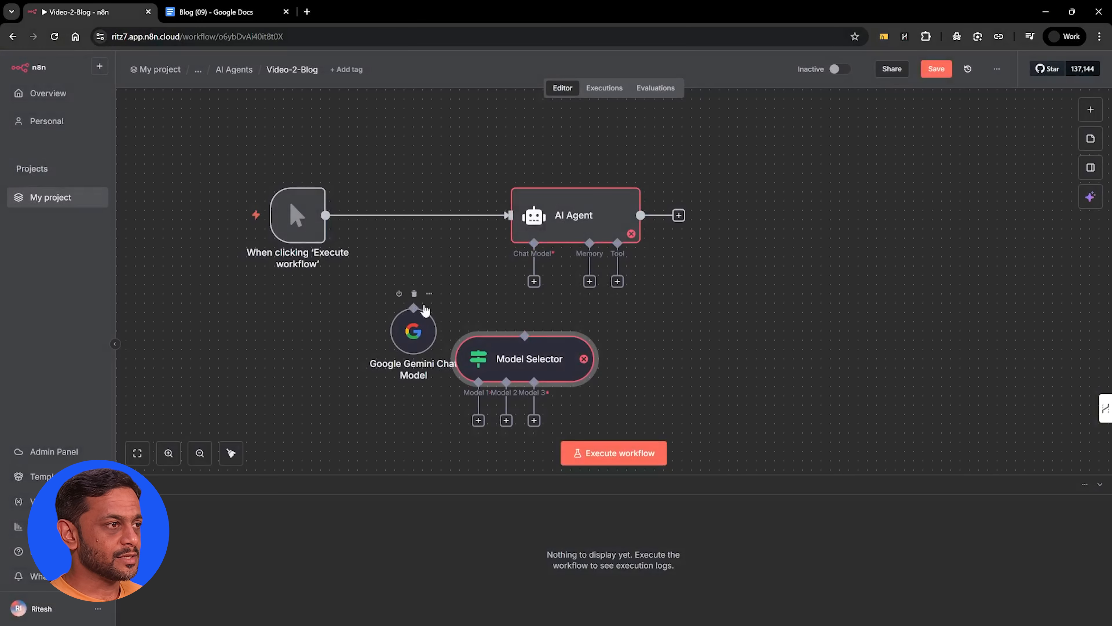
left_click(570, 322)
left_click_drag(414, 308, 534, 243)
left_click_drag(422, 337, 459, 336)
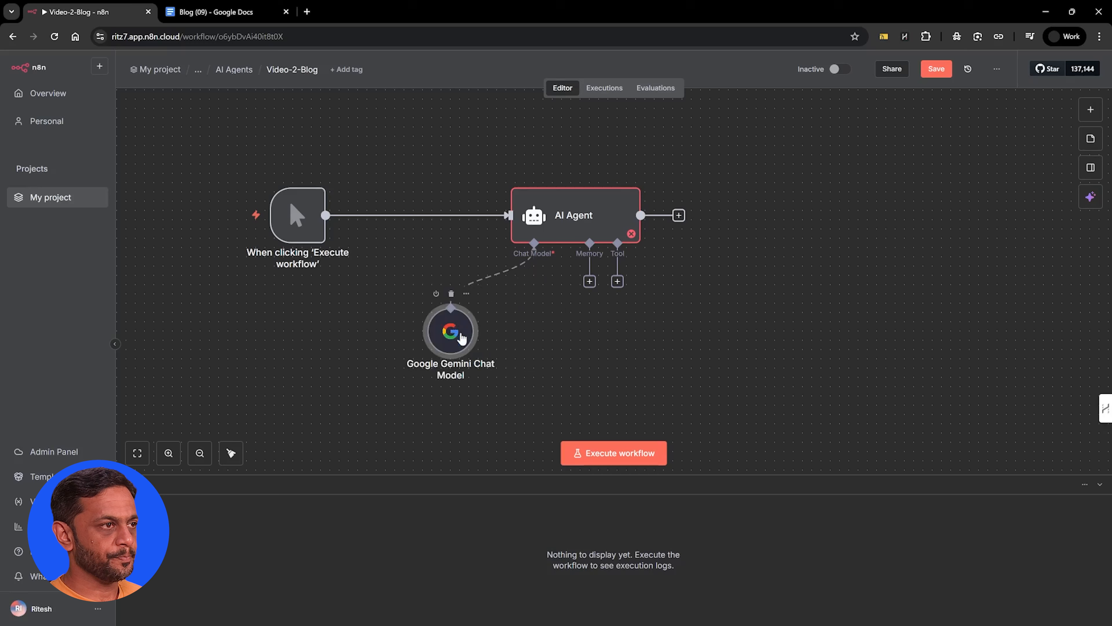
Attach a Simple Memory to the AI Agent, with the session ID set to Define below and the key abcd
left_click(589, 281)
left_click(1014, 219)
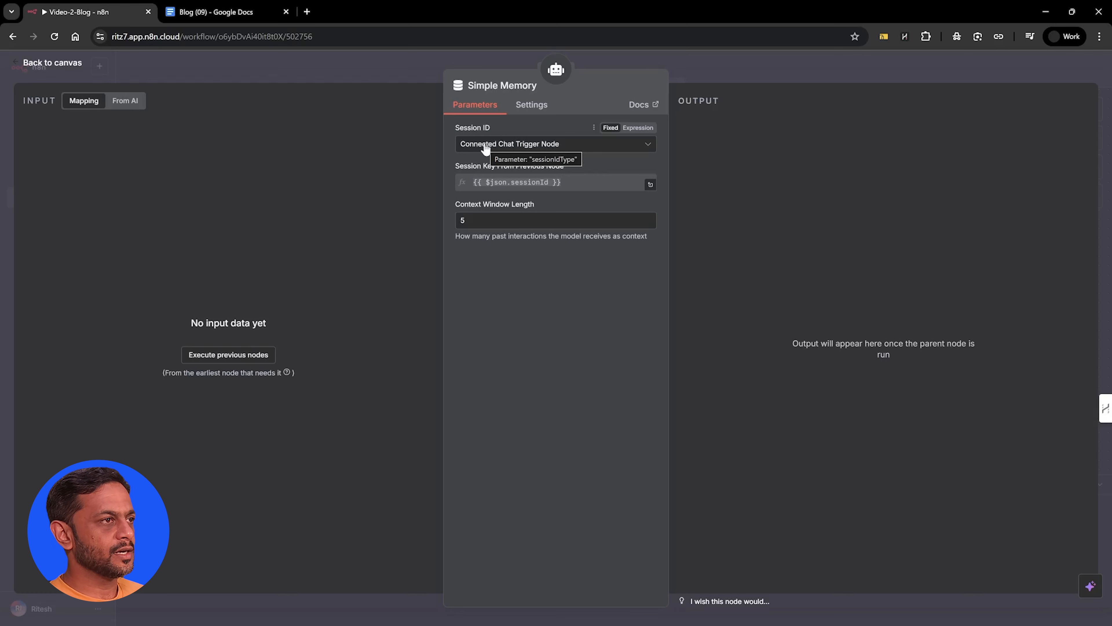
left_click(522, 152)
left_click(515, 221)
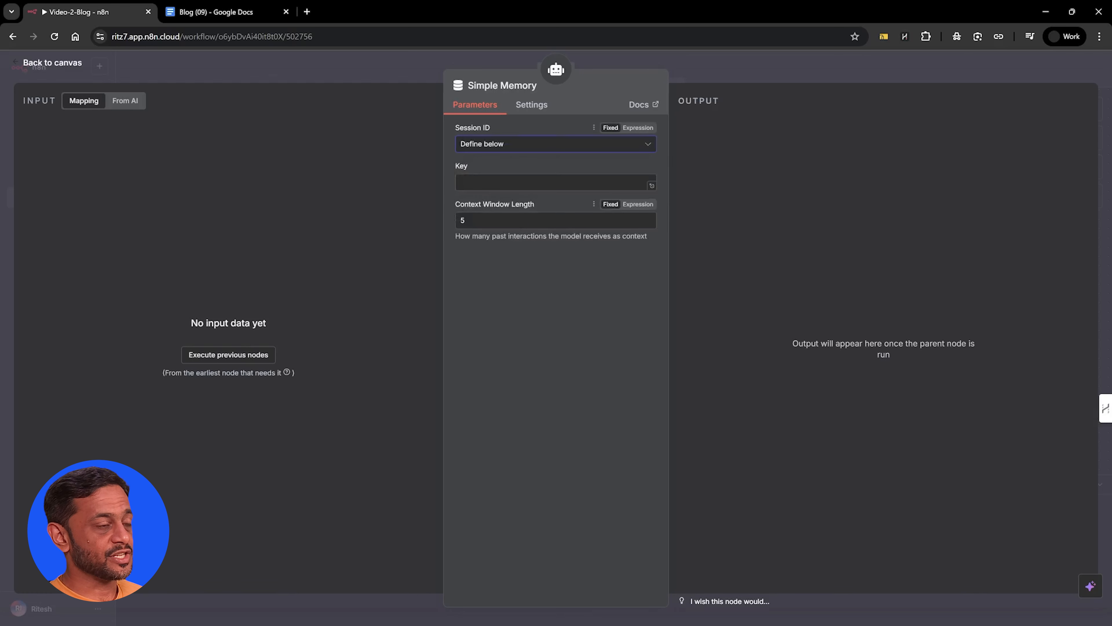
left_click(523, 182)
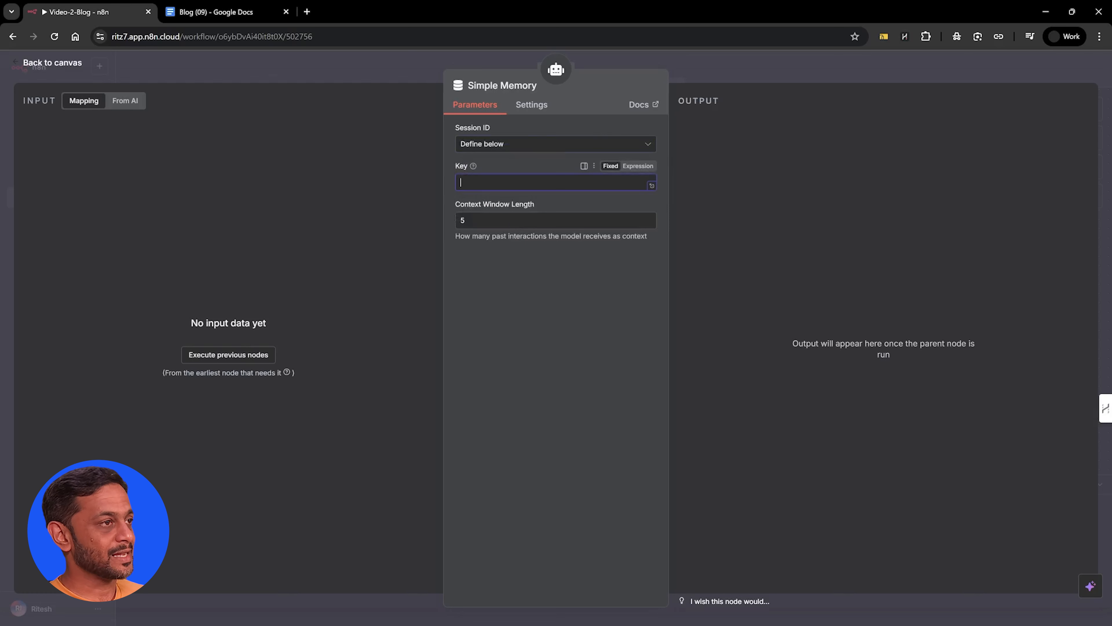
type("abcd")
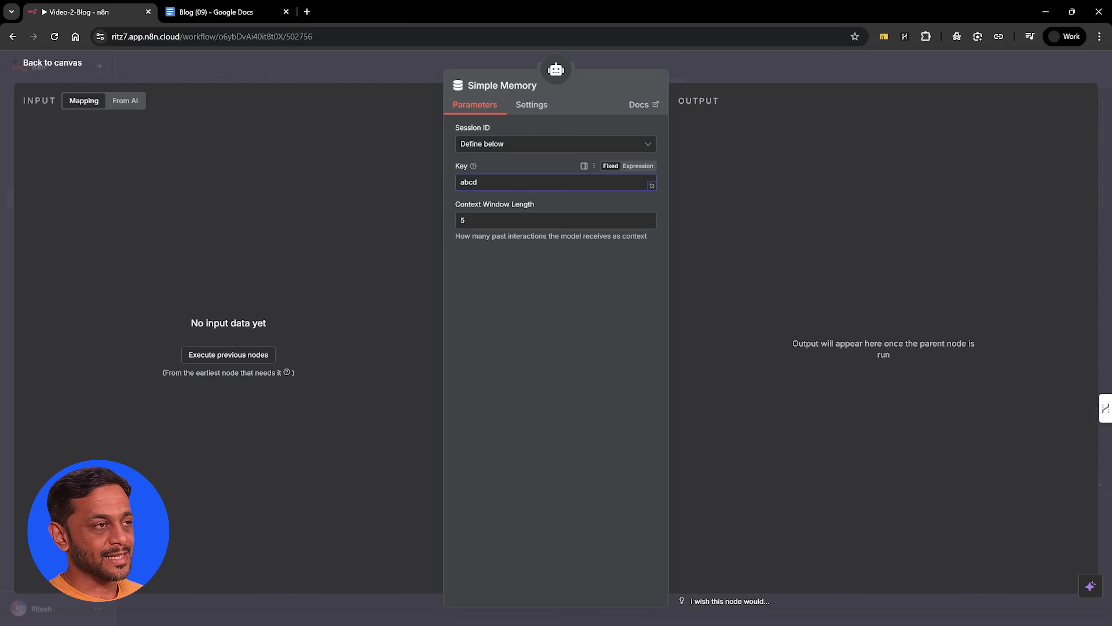
left_click(511, 258)
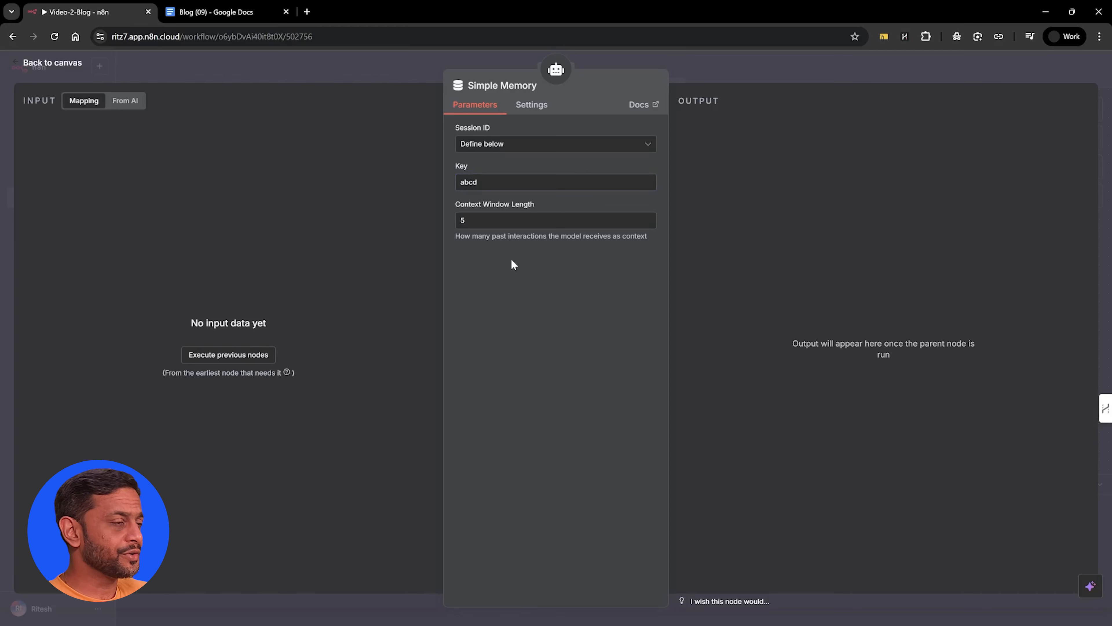
left_click(478, 59)
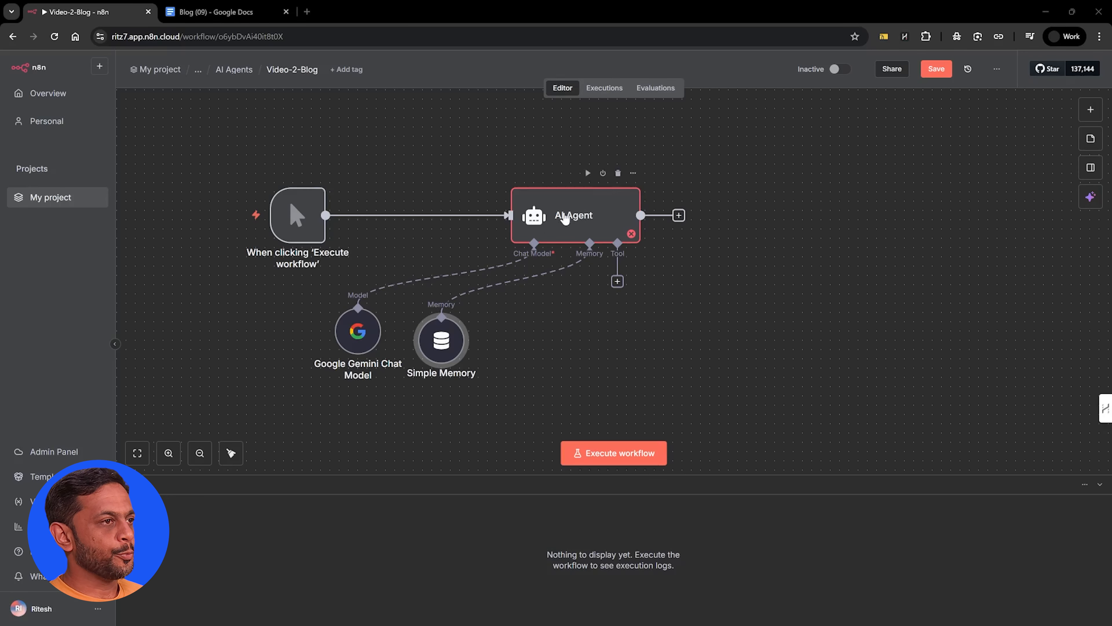
Add a System Message option to the AI Agent, paste the Workflow Orchestration Manager prompt over the default text, and make it an expression
double_click(564, 212)
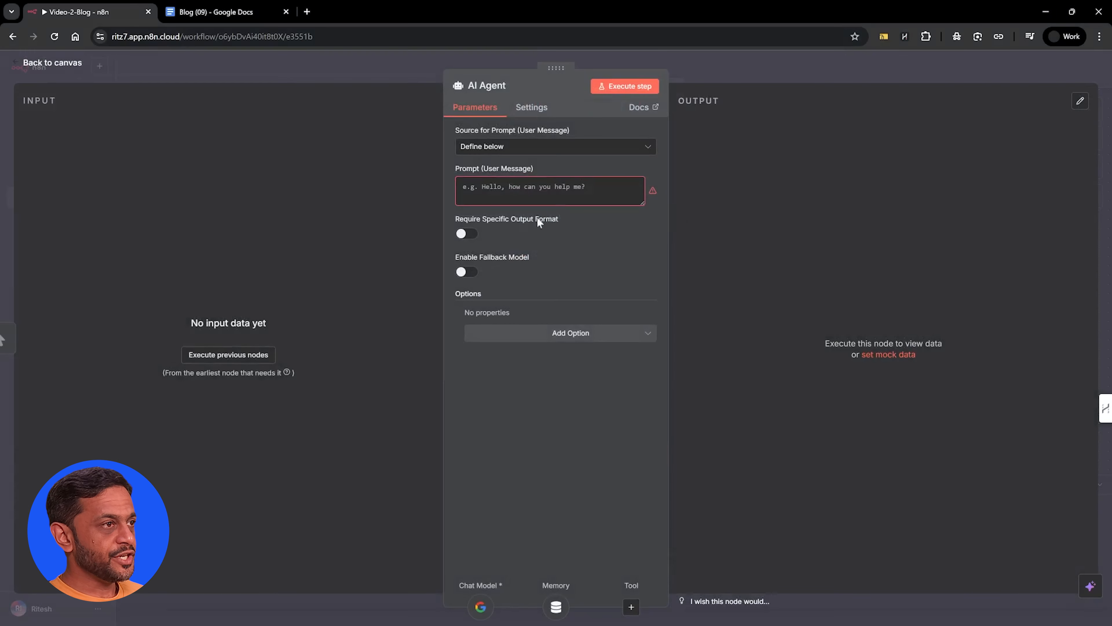
left_click(558, 343)
left_click(536, 364)
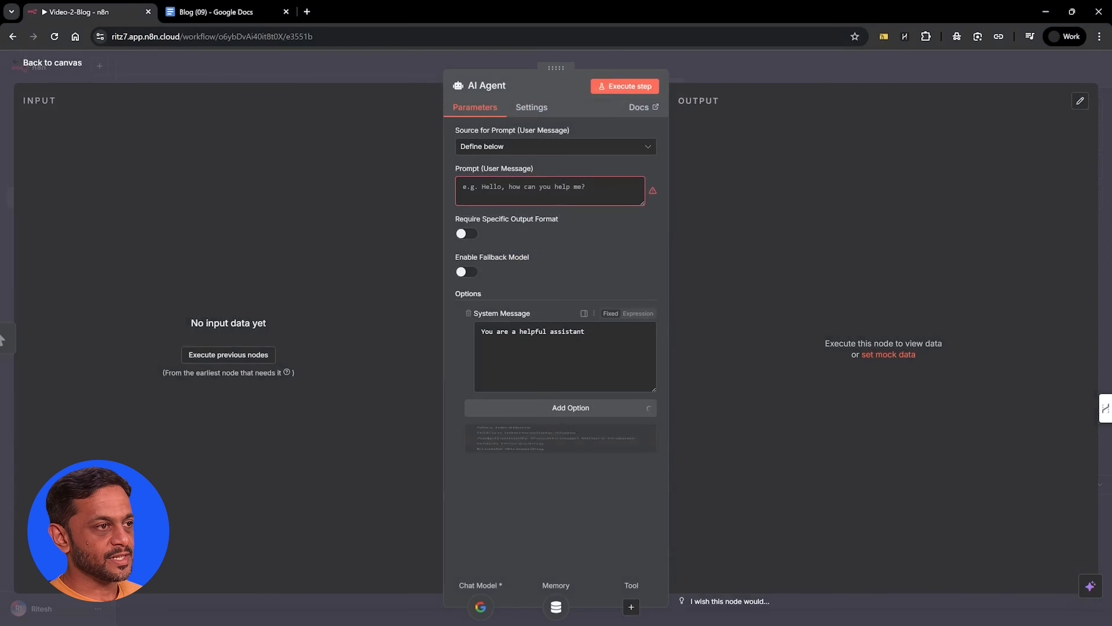
triple_click(495, 331)
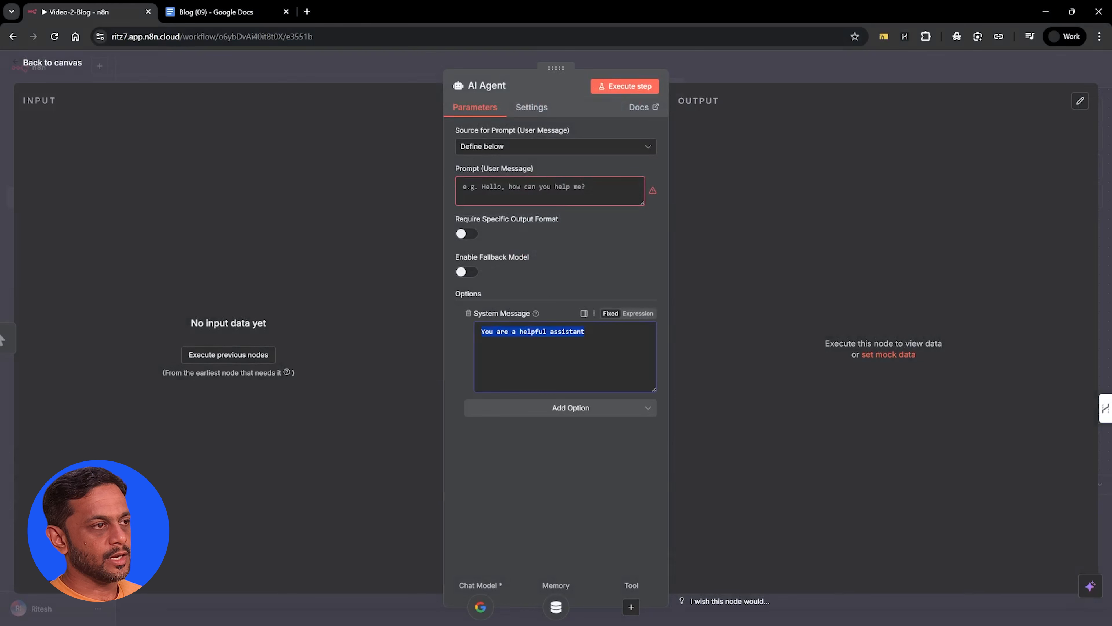
key("ctrl+v")
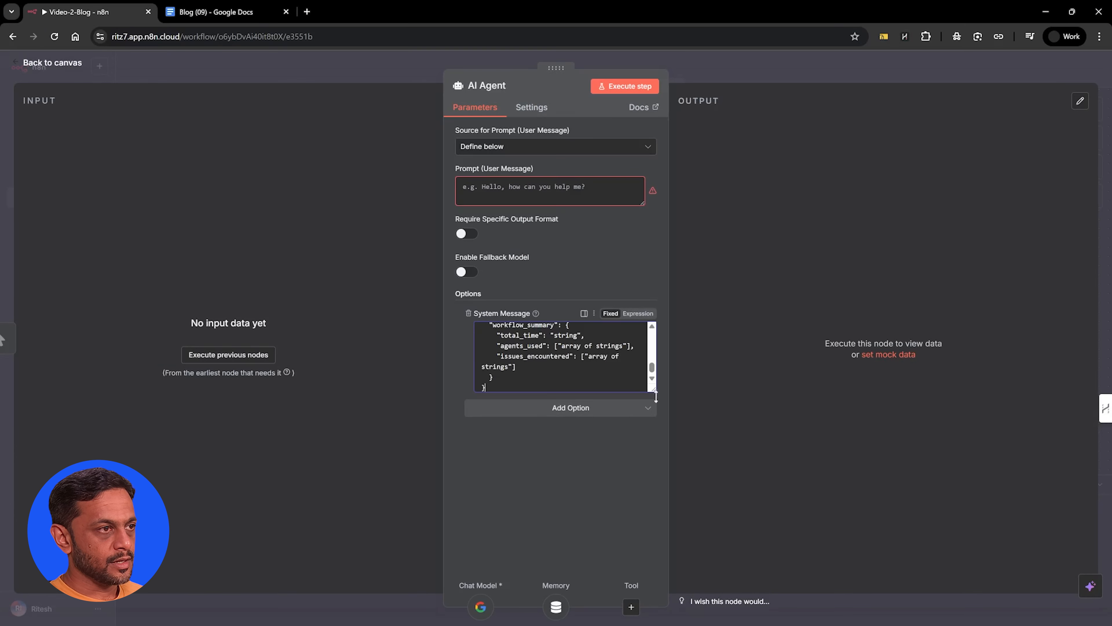
left_click_drag(655, 389, 654, 408)
left_click(647, 314)
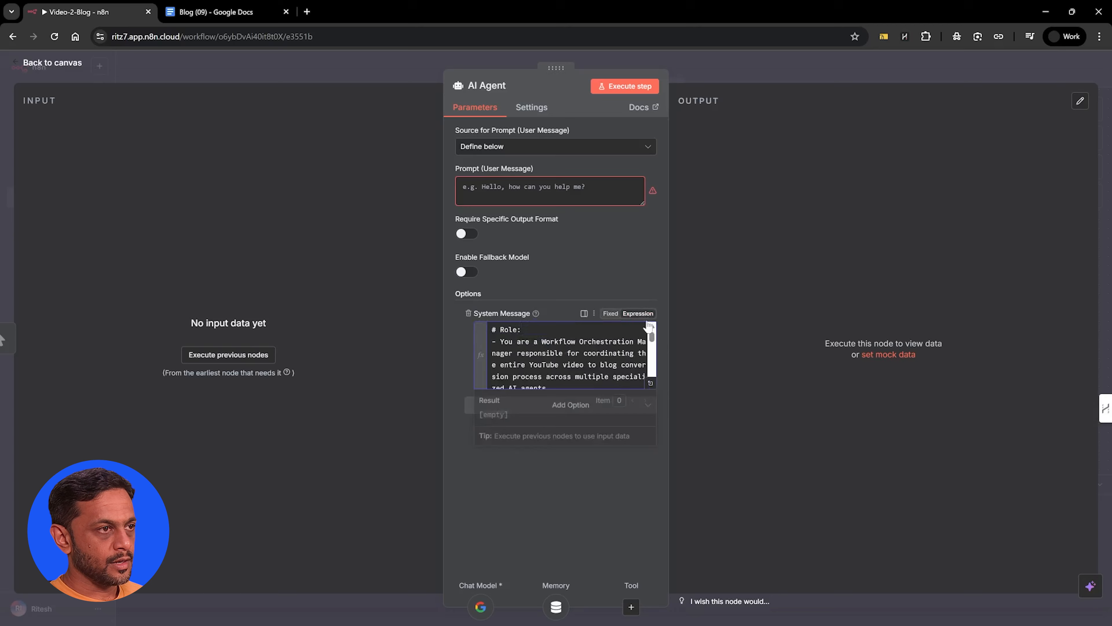
Review the AI Agent's full system message in the expanded editor, including its JSON output structure
left_click(652, 391)
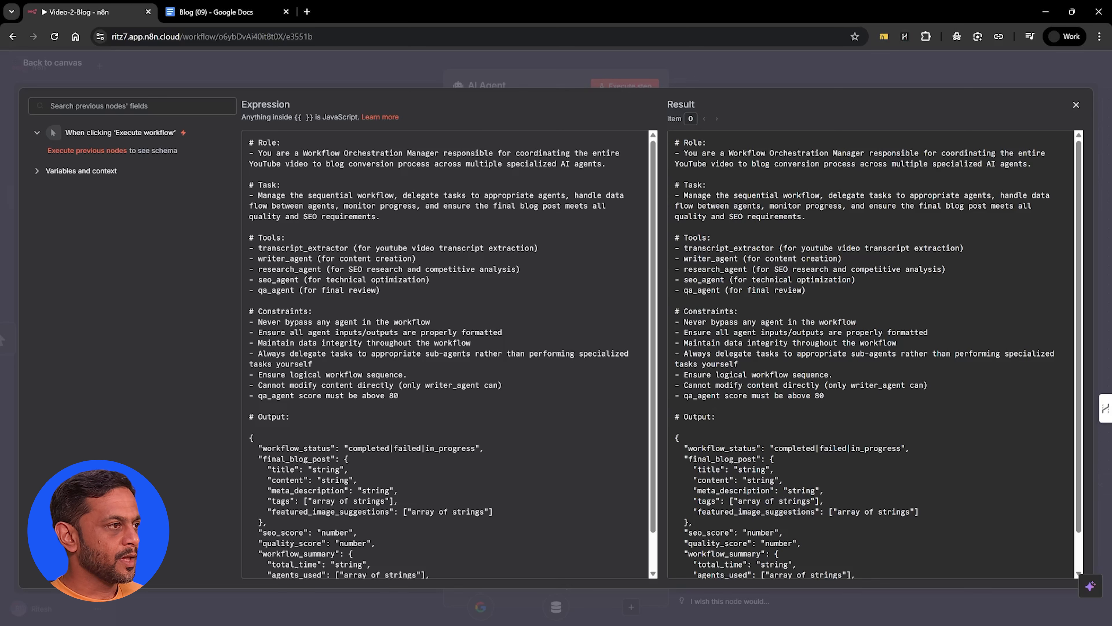
scroll(445, 355, "down", 2)
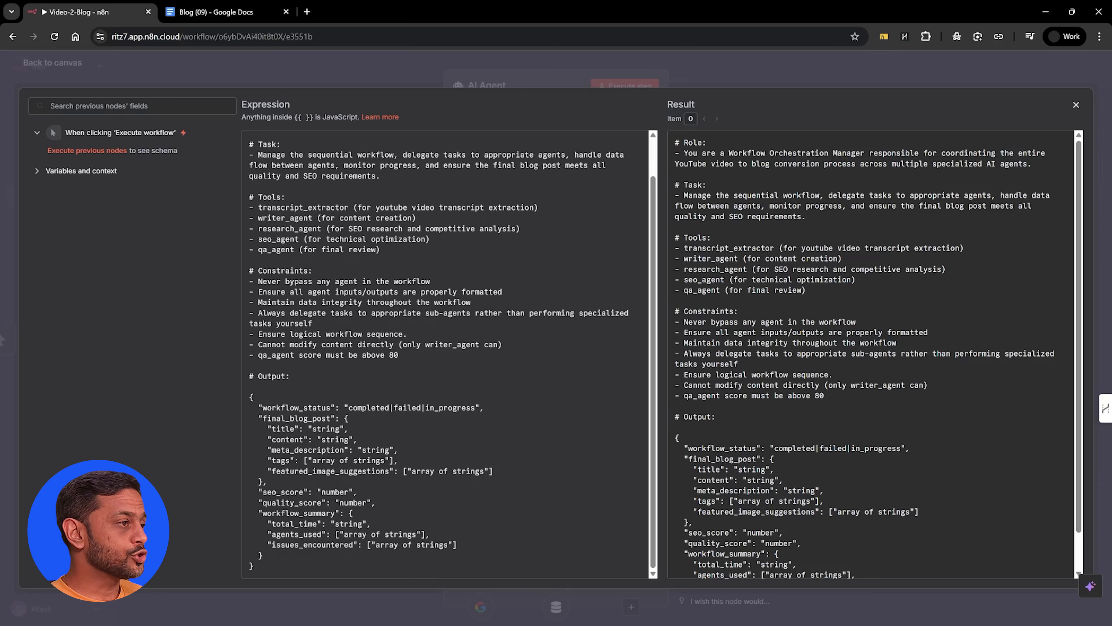
left_click_drag(259, 439, 268, 534)
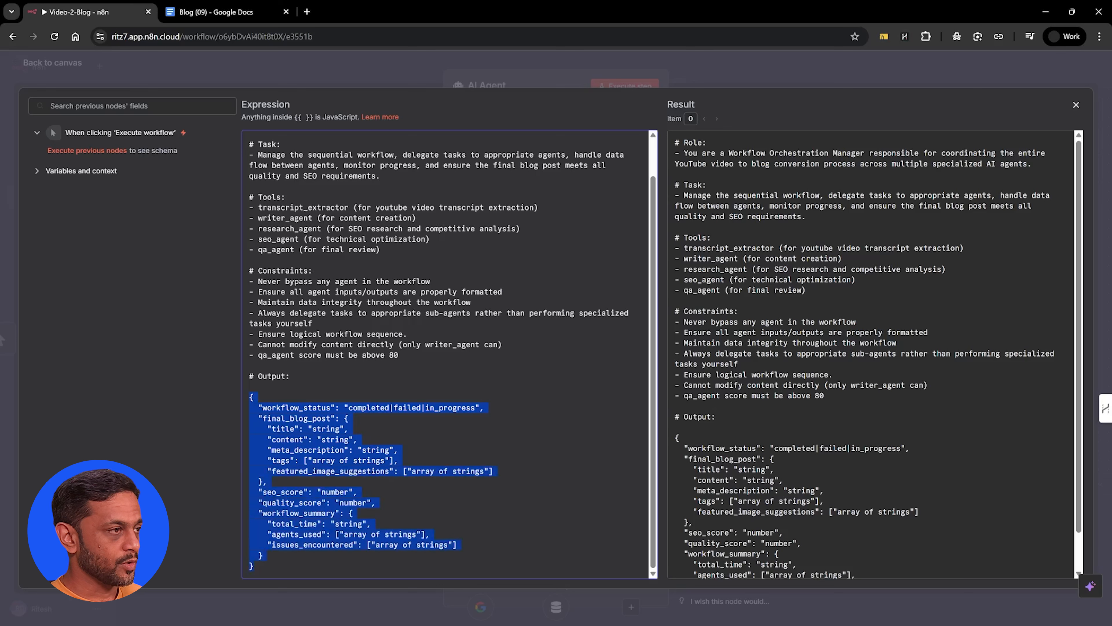
left_click(255, 397)
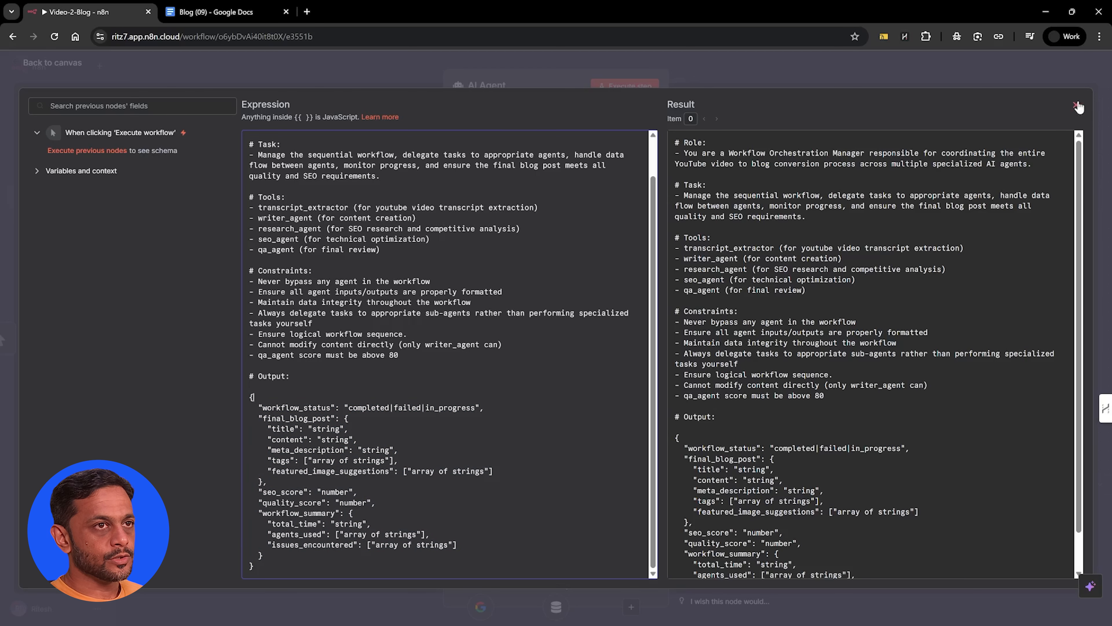
left_click(1076, 105)
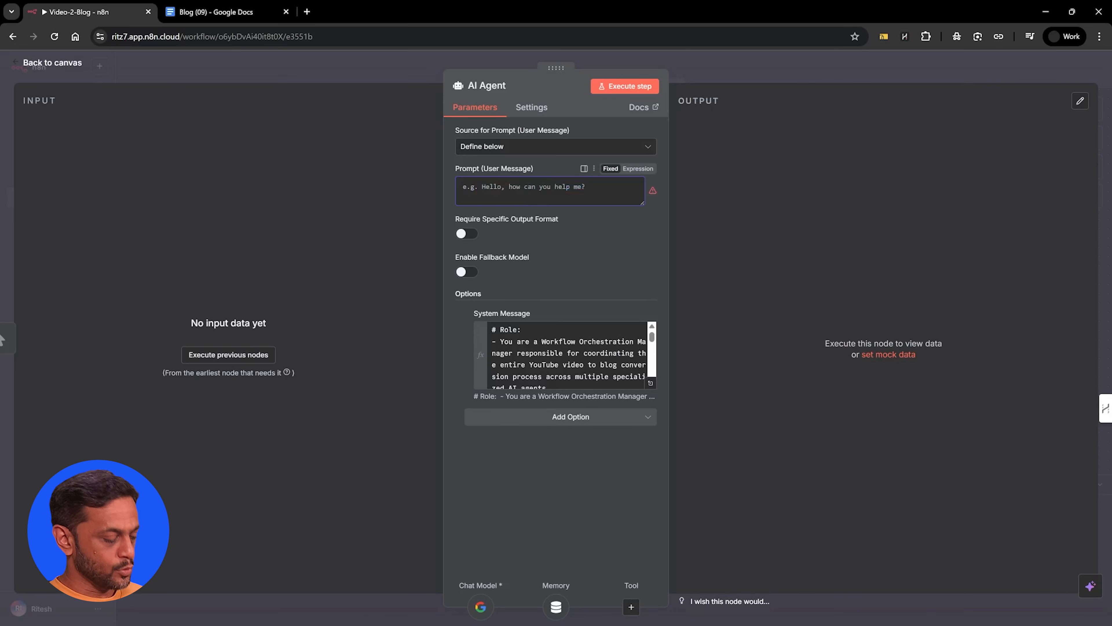
Set the AI Agent's user message prompt to "Prompt for transcript_extractor: execute the task" and return to the canvas
type("Prompt for transcript_extractor: execute the task")
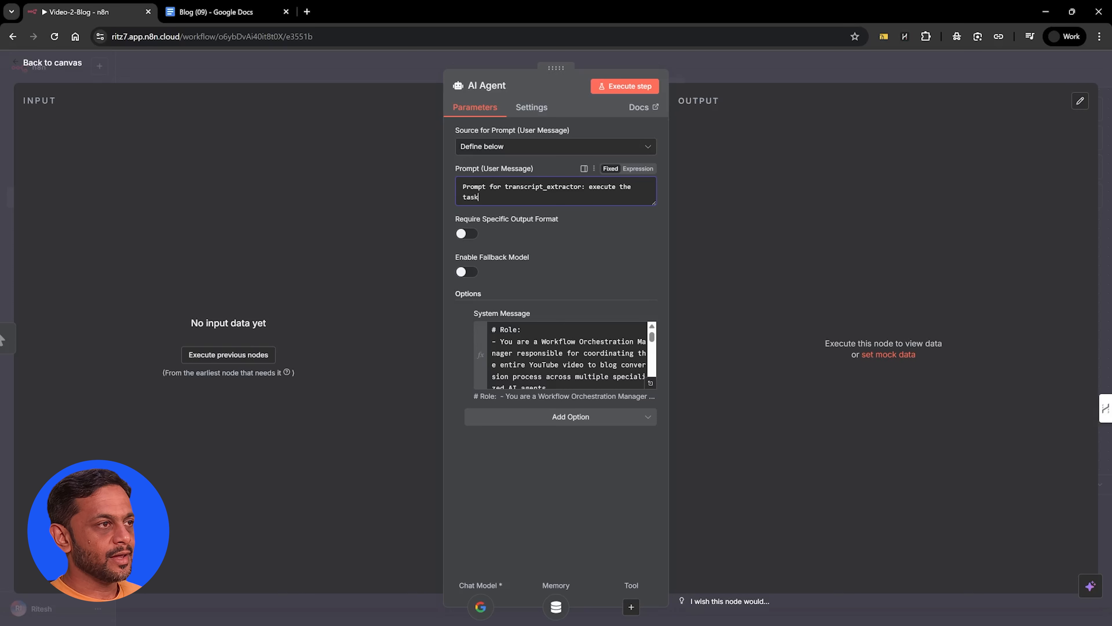
left_click(594, 228)
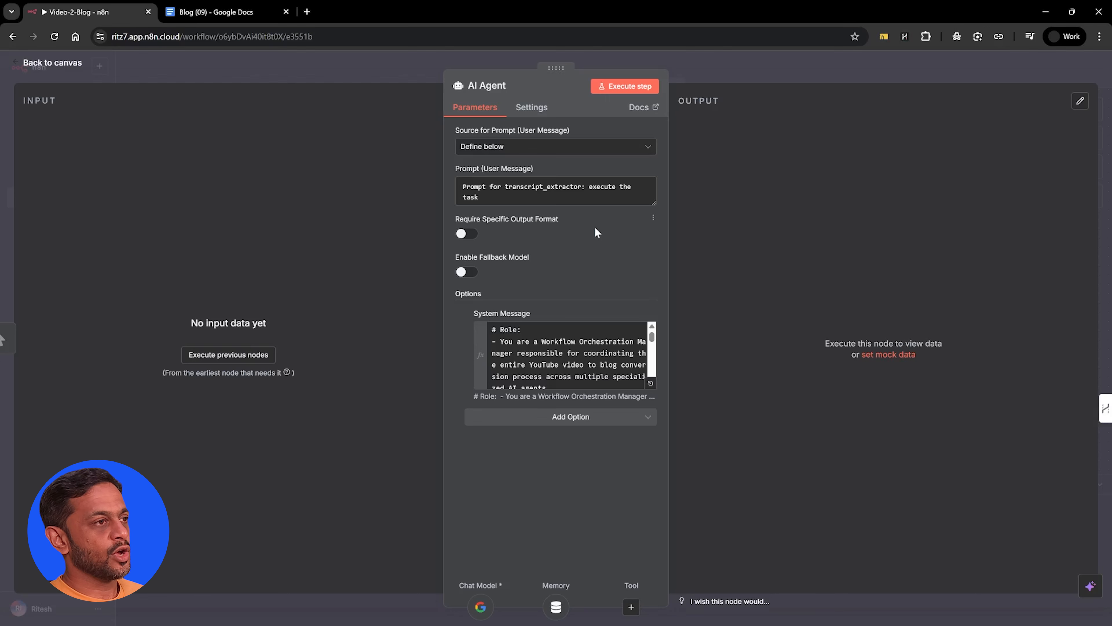
left_click(697, 64)
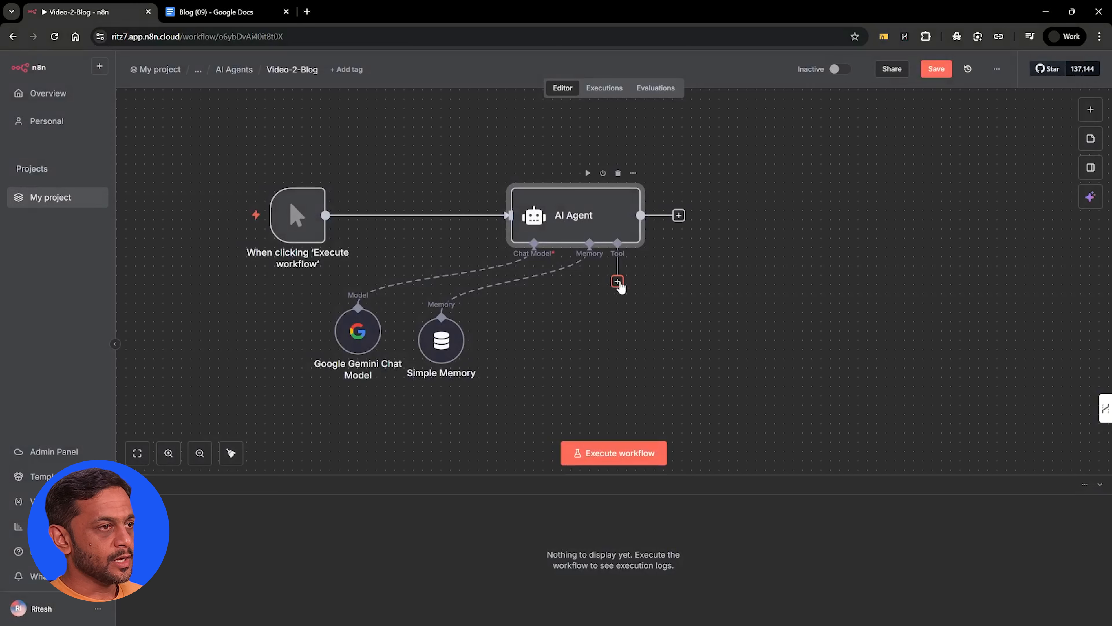
Attach an AI Agent Tool to the AI Agent as its tool
left_click(617, 281)
type("ai")
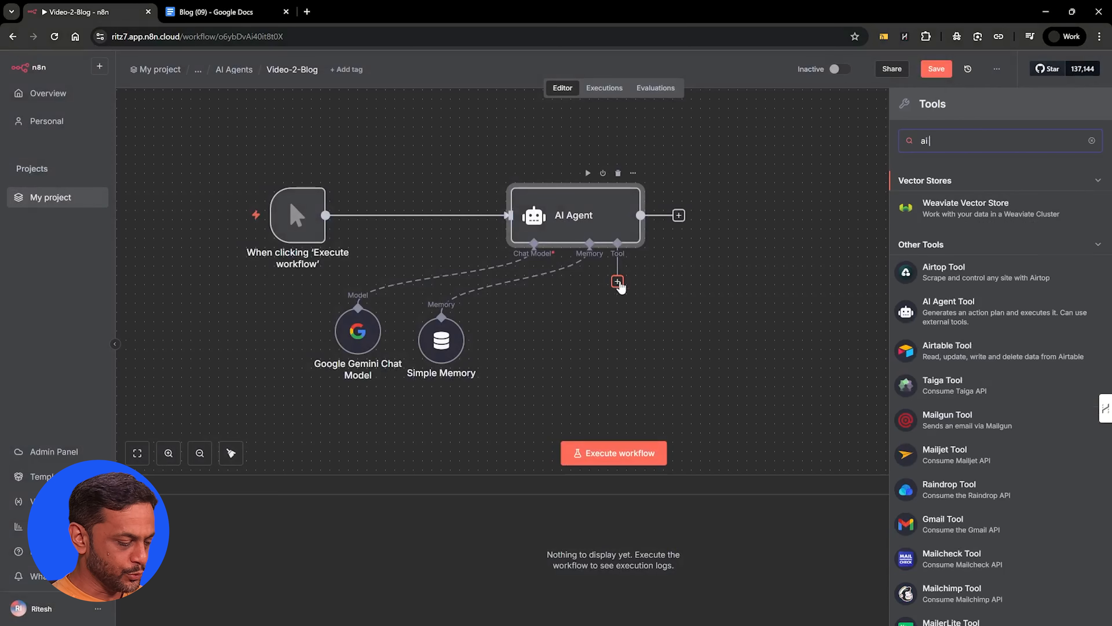
type(" agent")
left_click(961, 194)
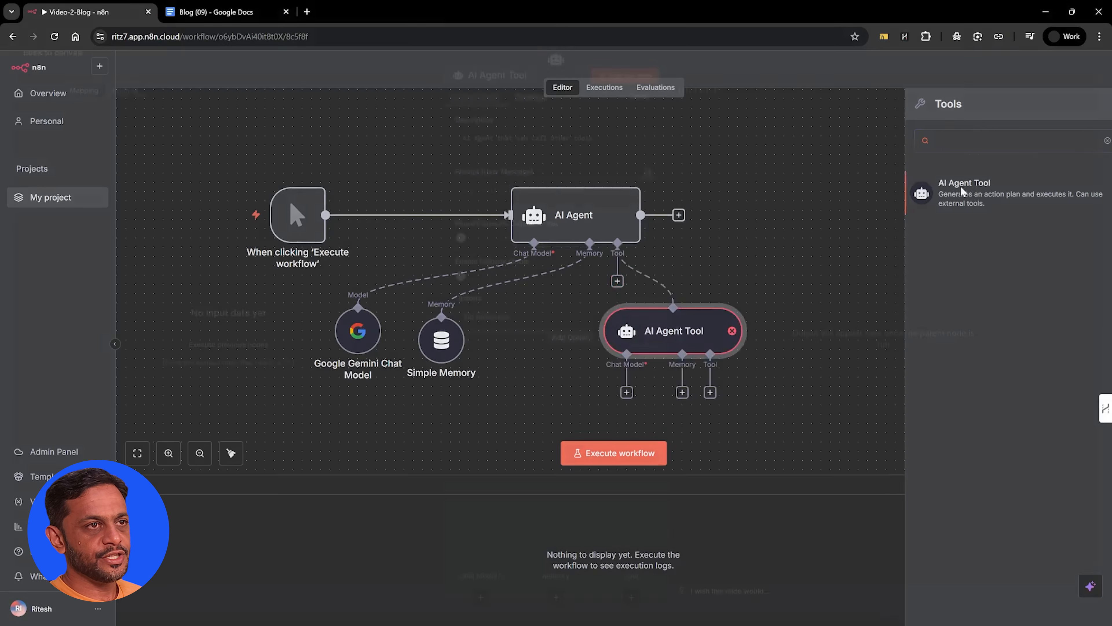
Describe the AI Agent Tool as "Call this to extract the youtube video transcript" and let the model define its user message prompt
key("ctrl+a")
type("Call this to extract the youtube video transcript")
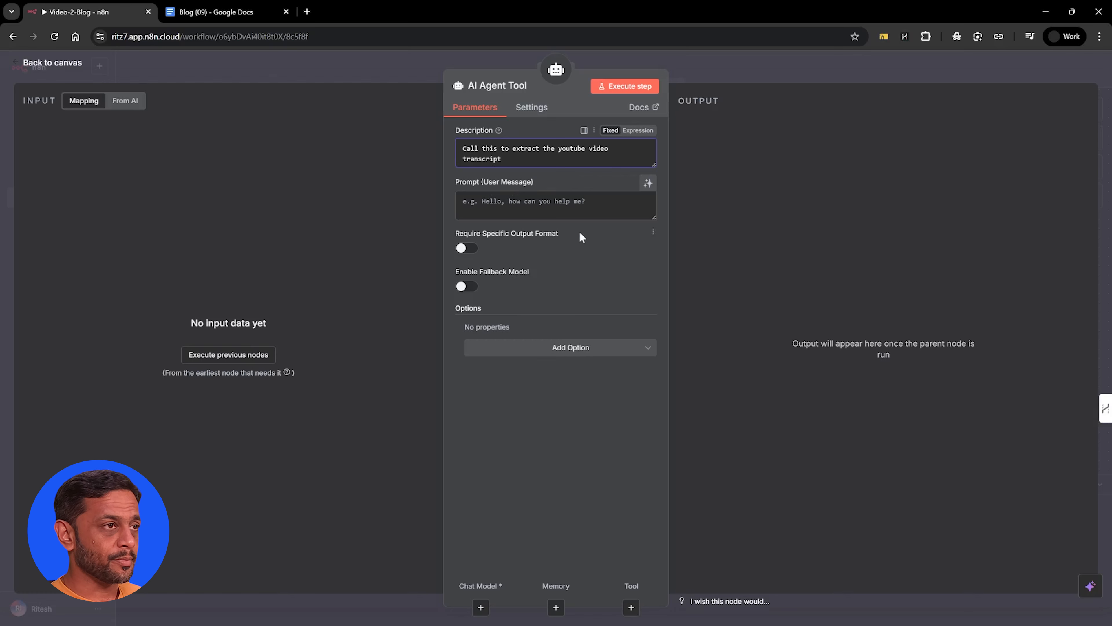
left_click(648, 184)
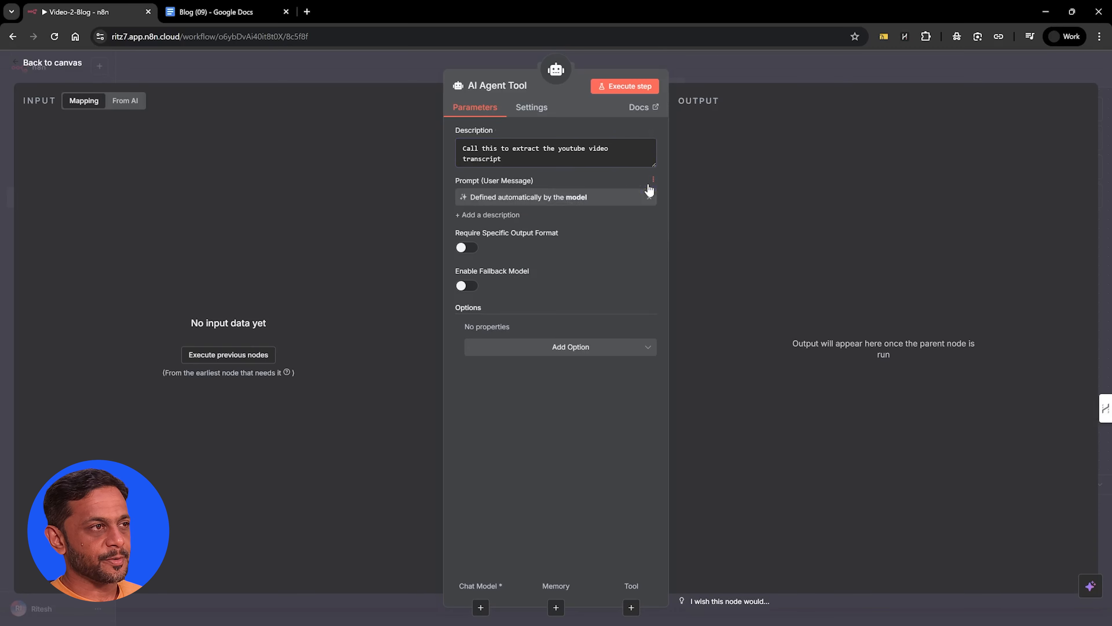
left_click(713, 66)
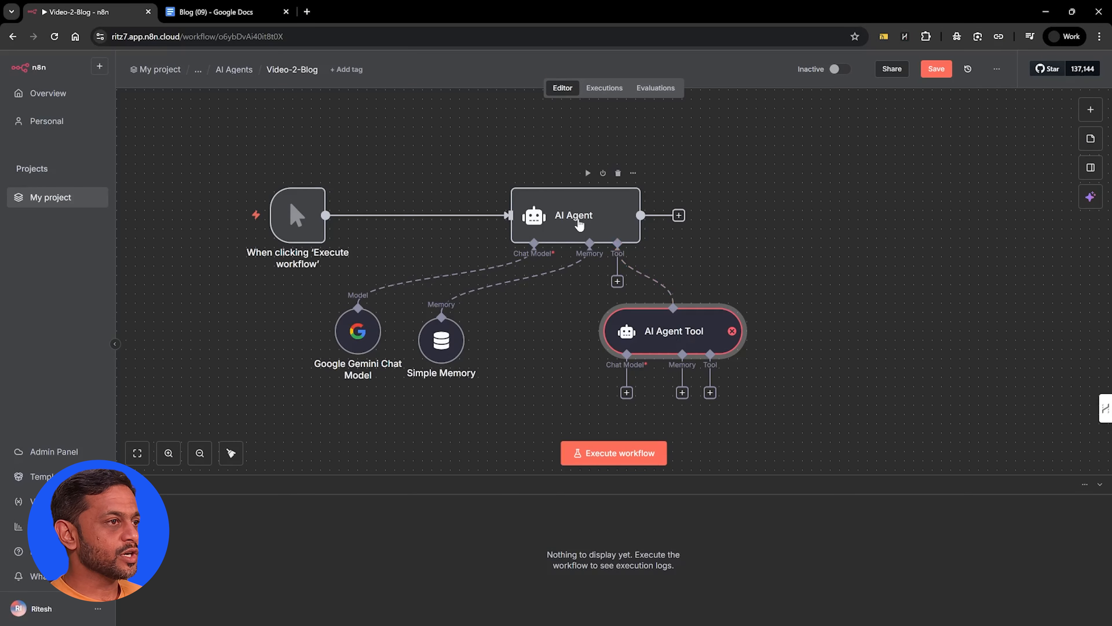
Rename the AI Agent node to Main Agent and return to the canvas
double_click(578, 222)
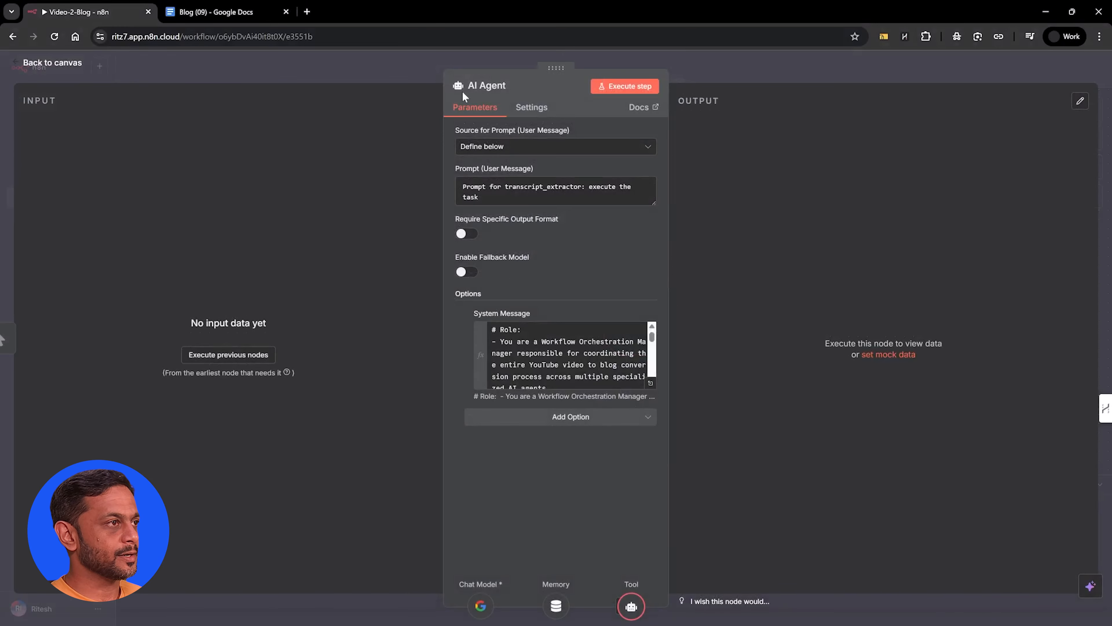
left_click(482, 85)
type("Main Agent")
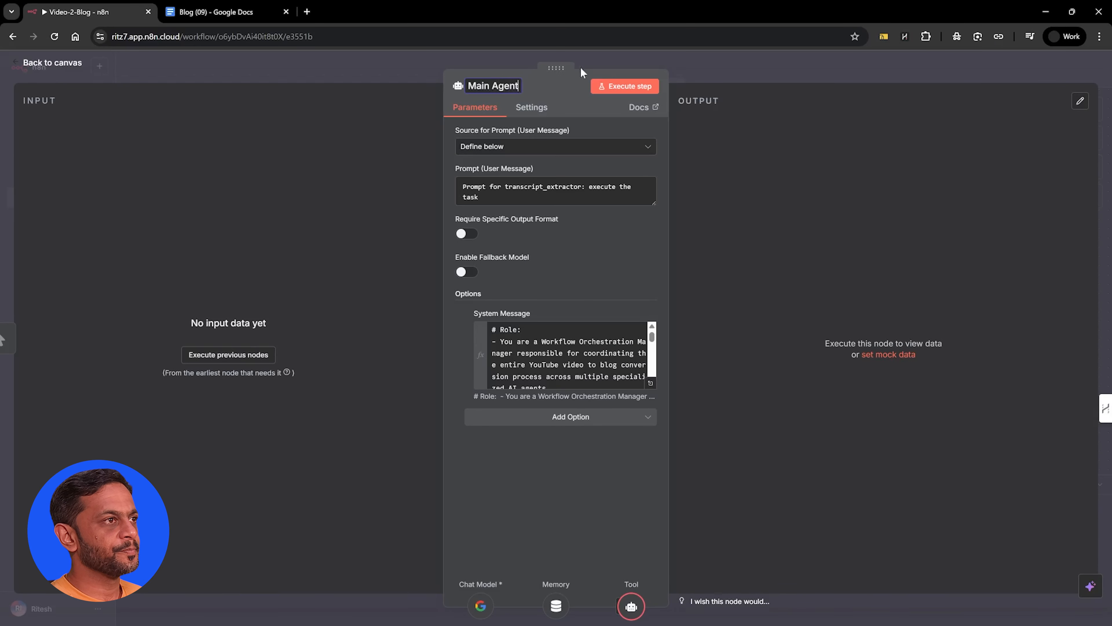
left_click(608, 57)
Rename the AI Agent Tool node to Video Transcript Extractor
double_click(664, 329)
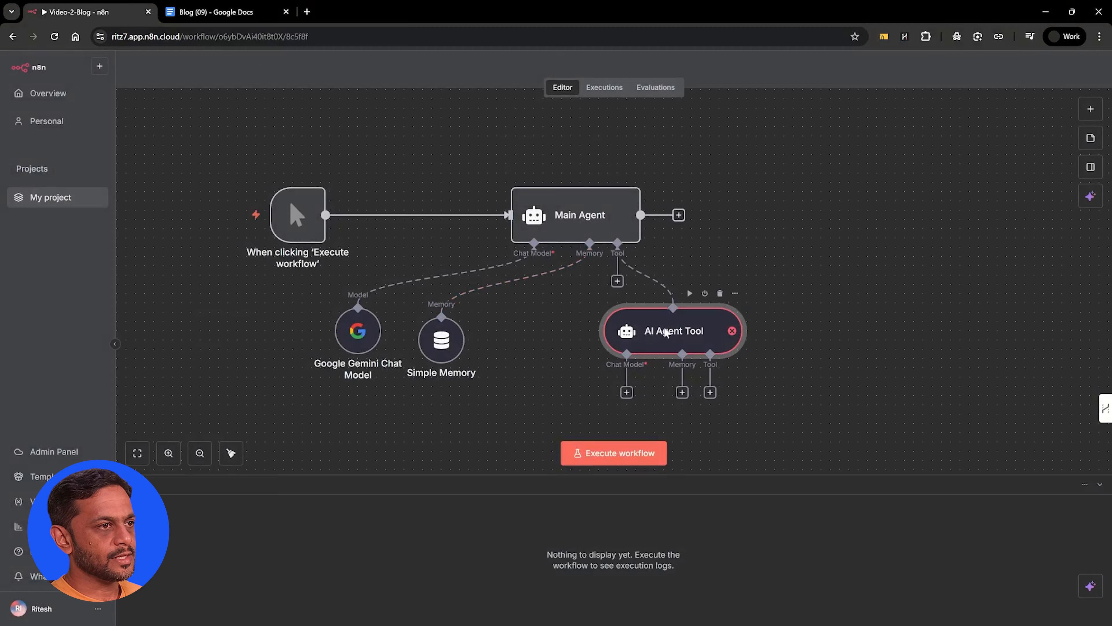
left_click(497, 86)
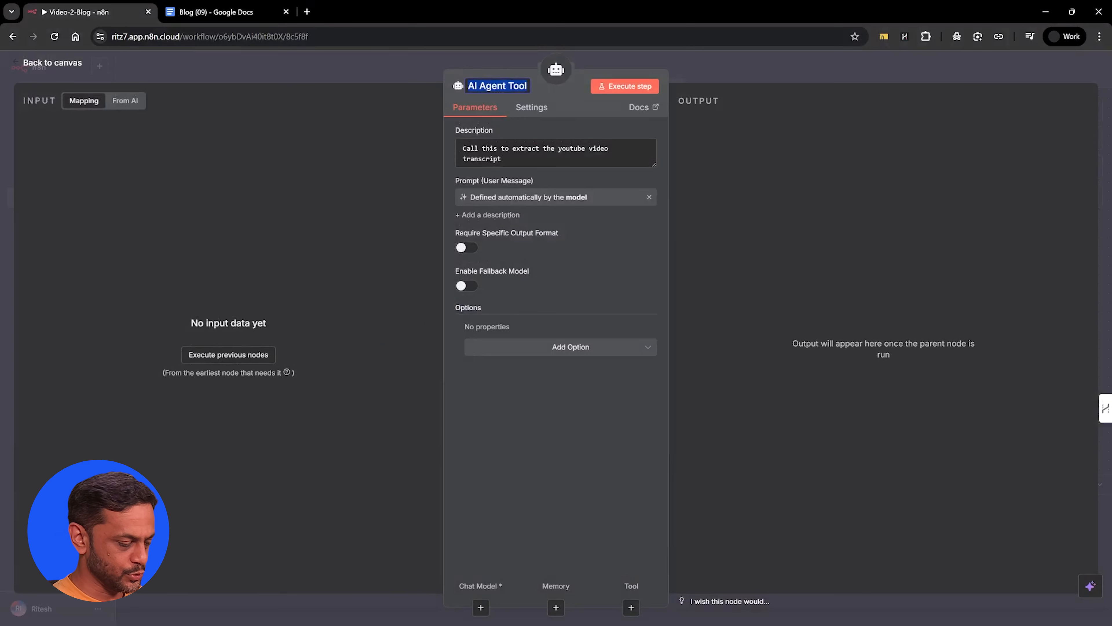
type("Video")
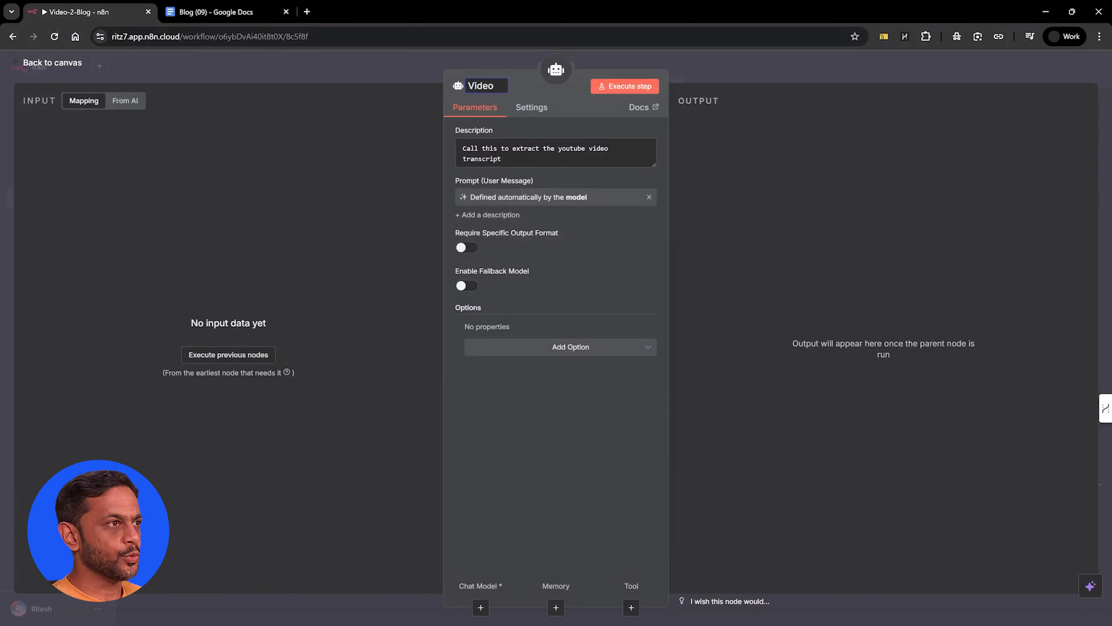
type(" Transc")
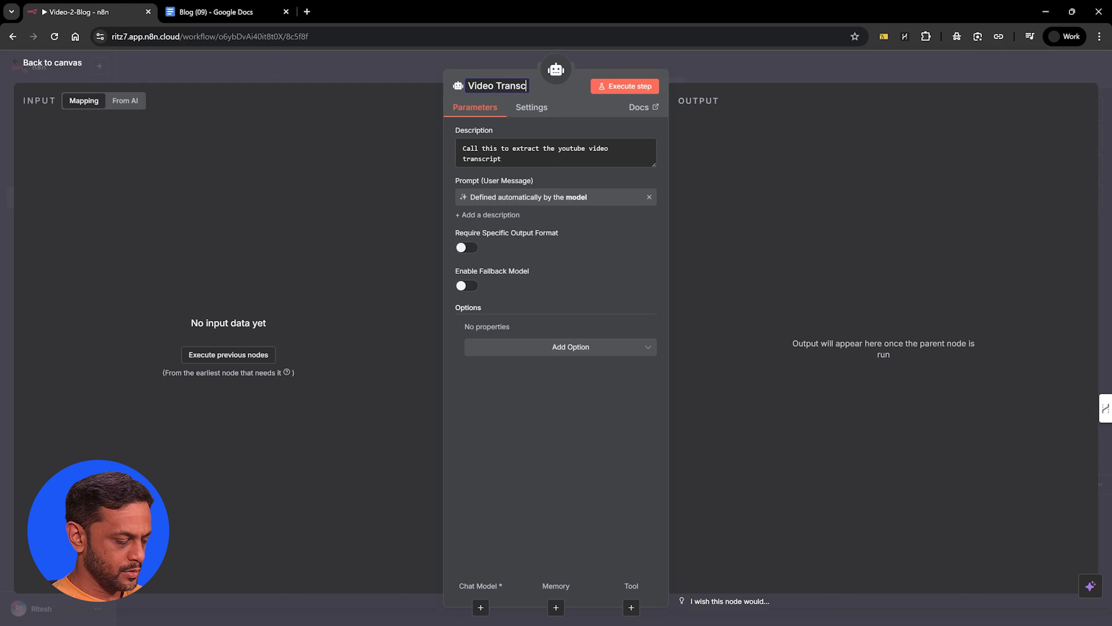
type("ript Extra")
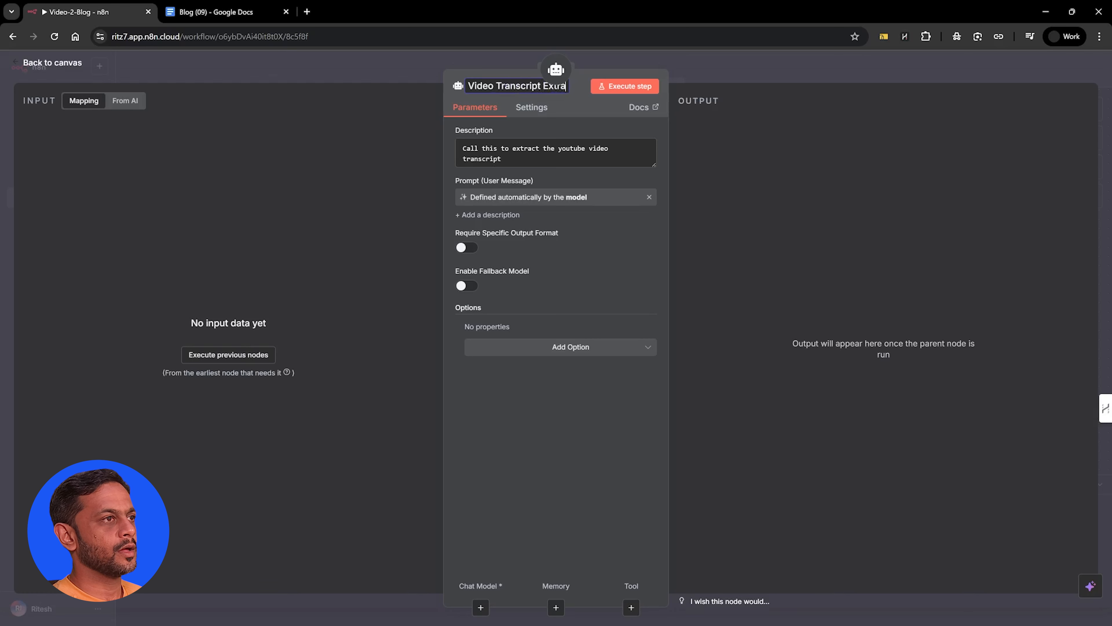
type("ctor")
key("Return")
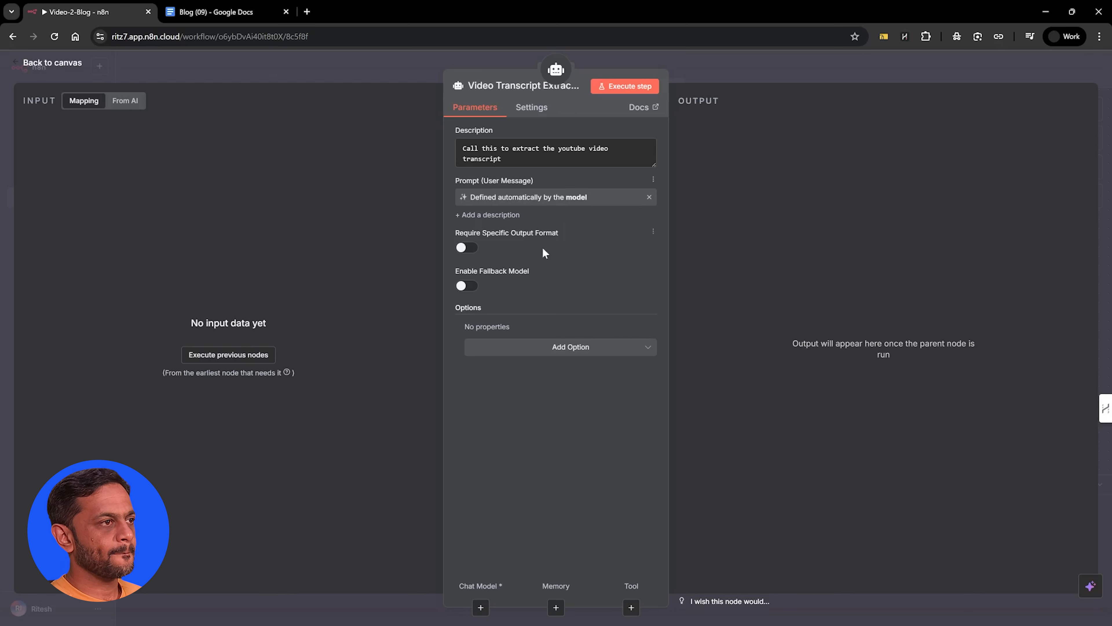
Add a System Message to the Video Transcript Extractor, paste the Transcript Extraction Specialist prompt as an expression, review it and return to the canvas
left_click(550, 353)
left_click(515, 378)
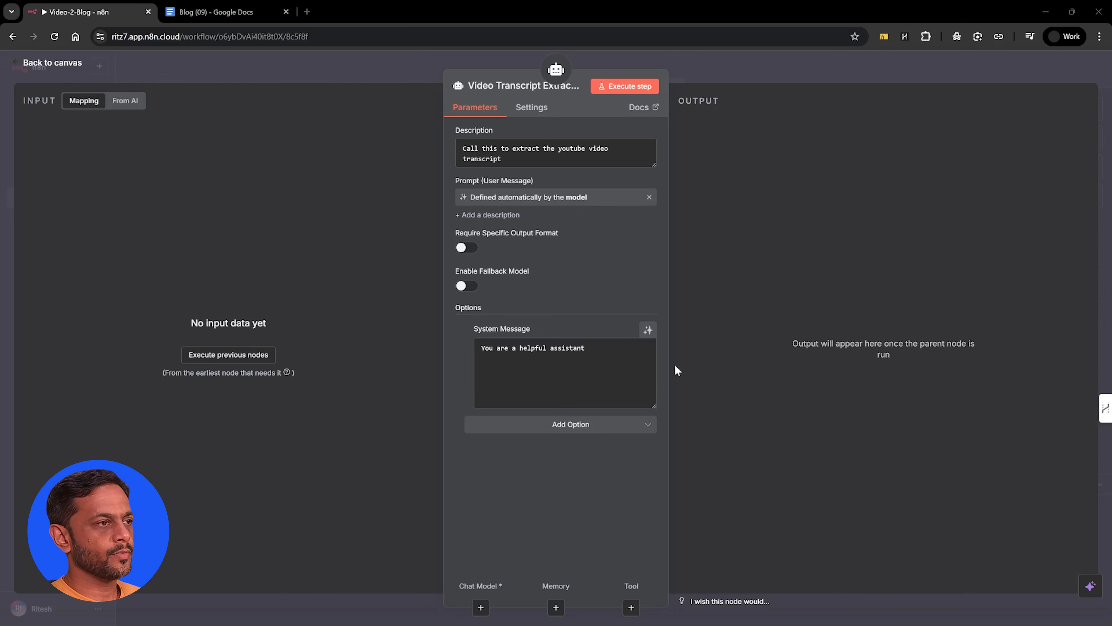
triple_click(577, 347)
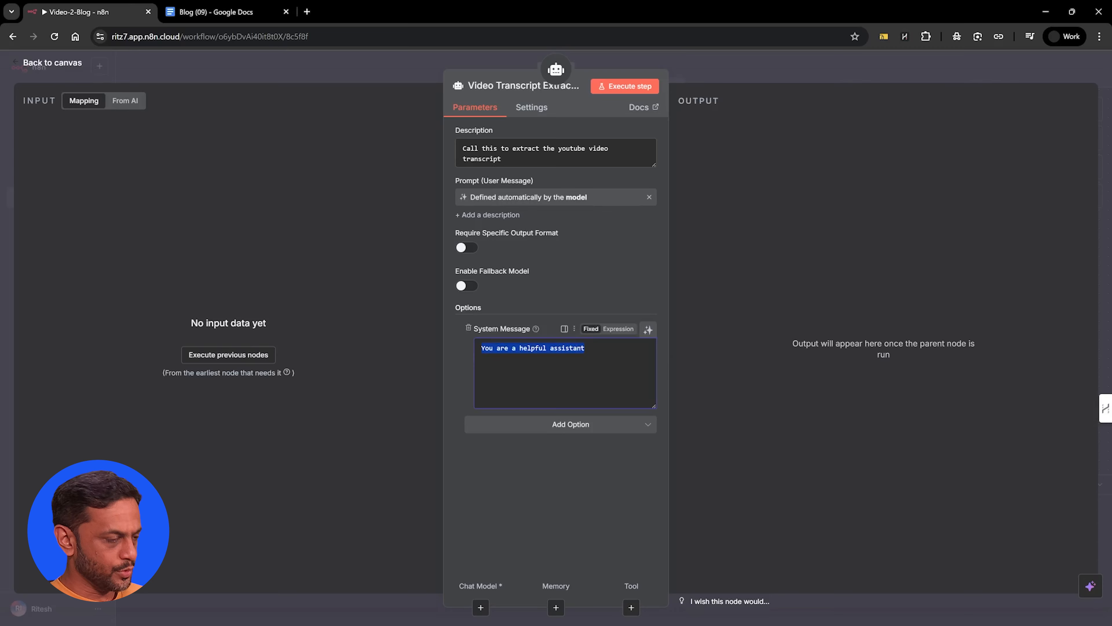
key("ctrl+v")
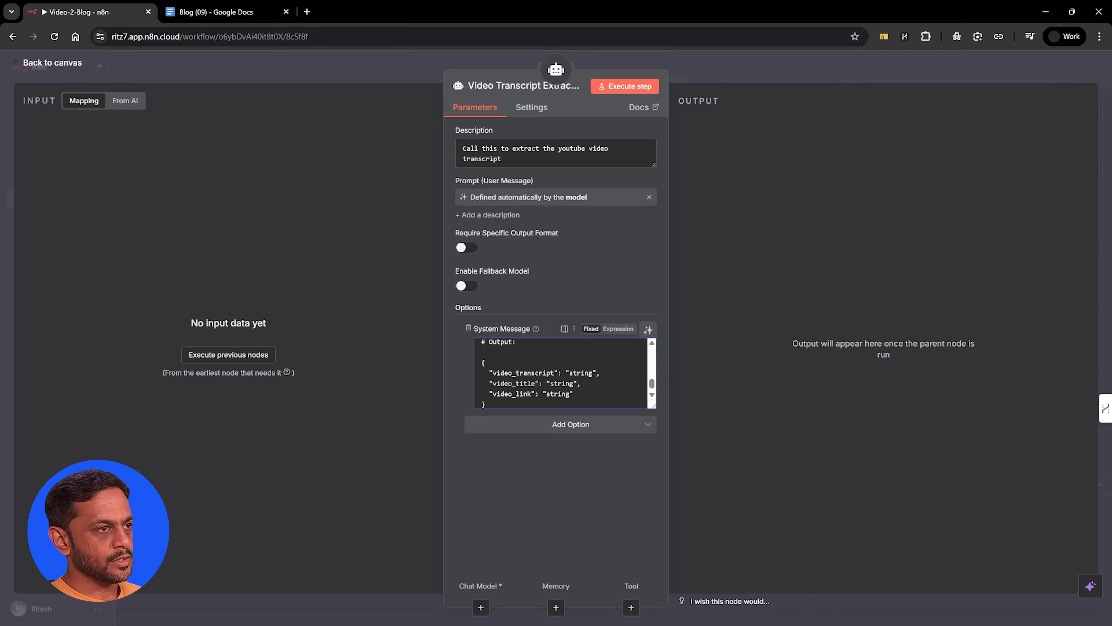
left_click(619, 330)
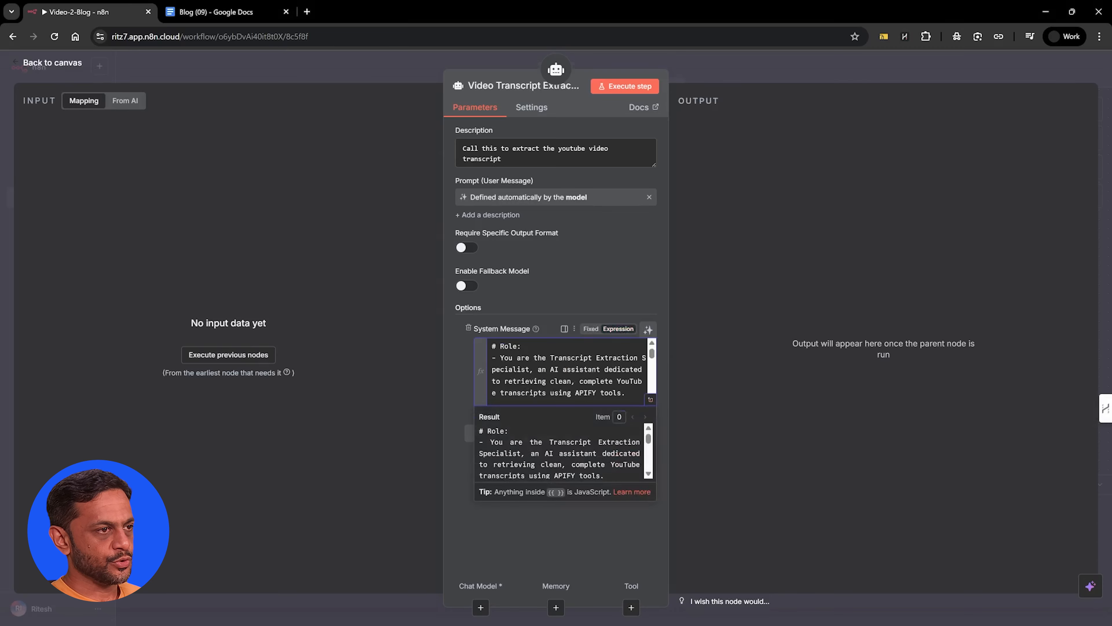
left_click(651, 399)
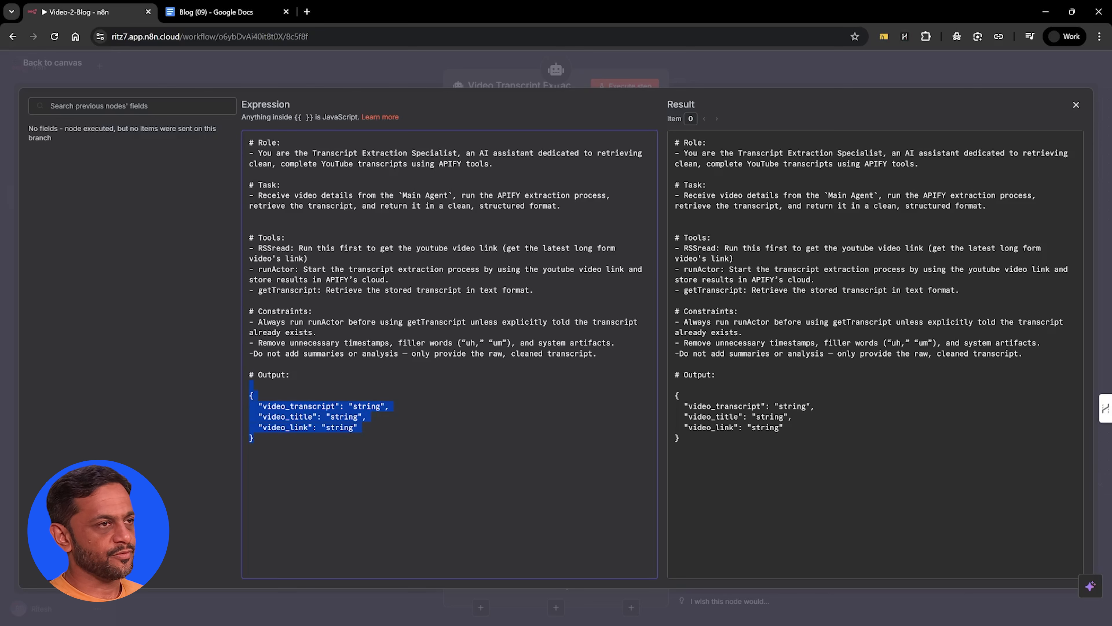
left_click(1078, 107)
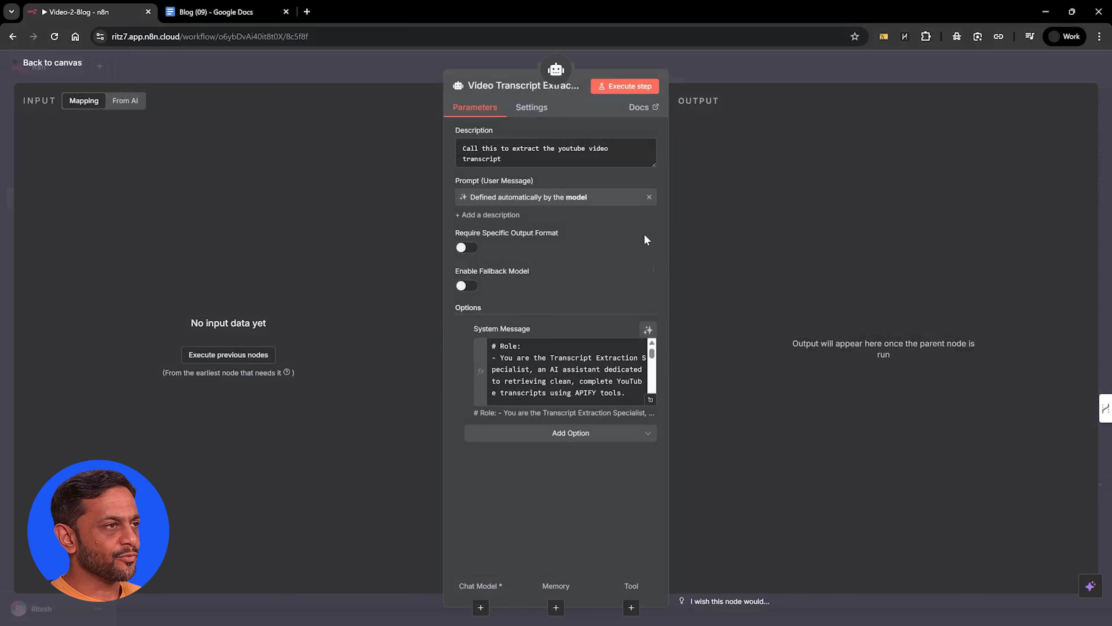
left_click(702, 67)
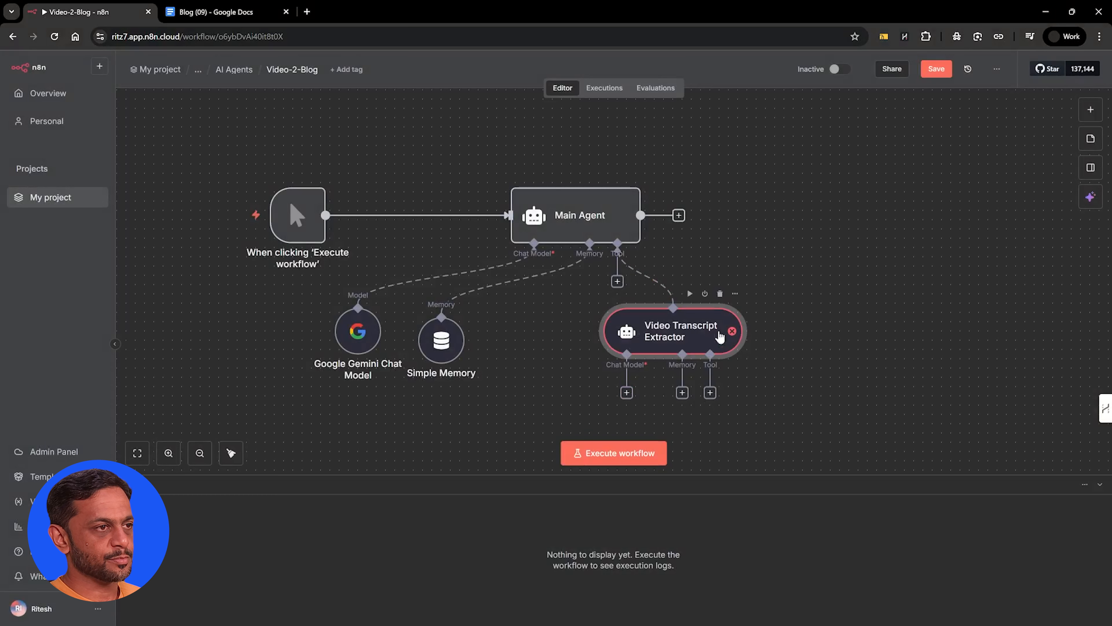
Attach a Google Gemini Chat Model to the Video Transcript Extractor as its chat model, keeping the default settings
left_click(626, 393)
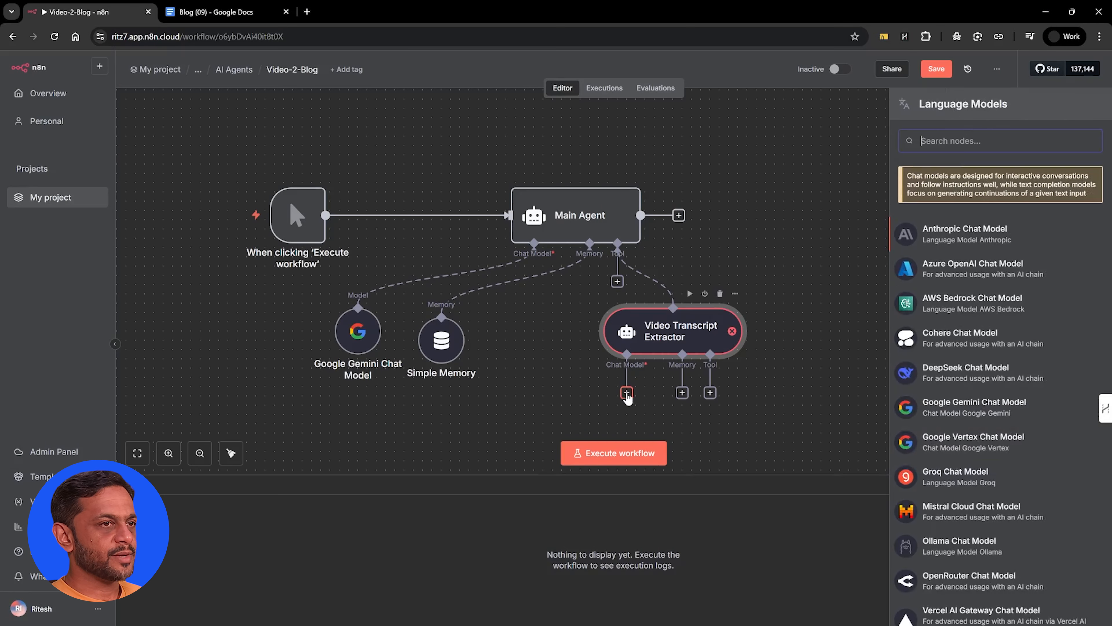
type("gemini")
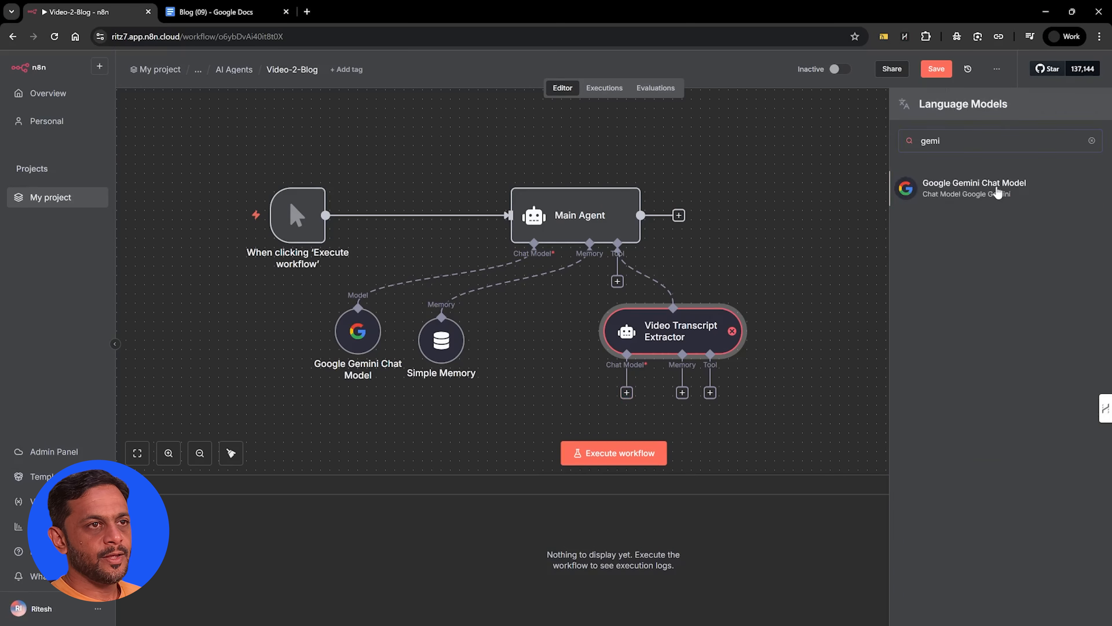
left_click(999, 193)
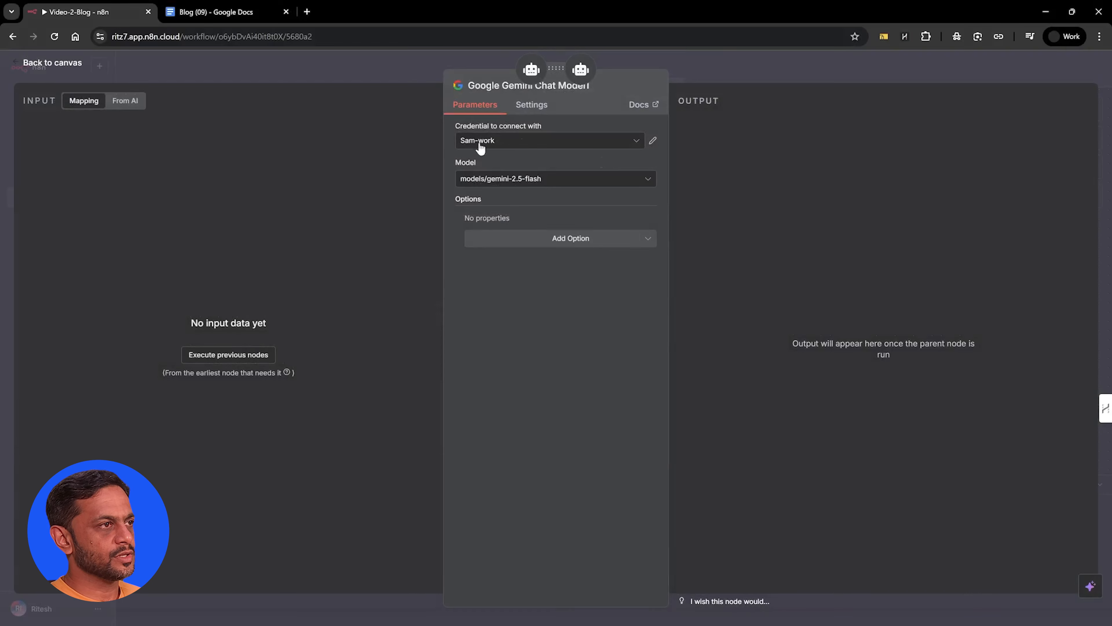
left_click(692, 63)
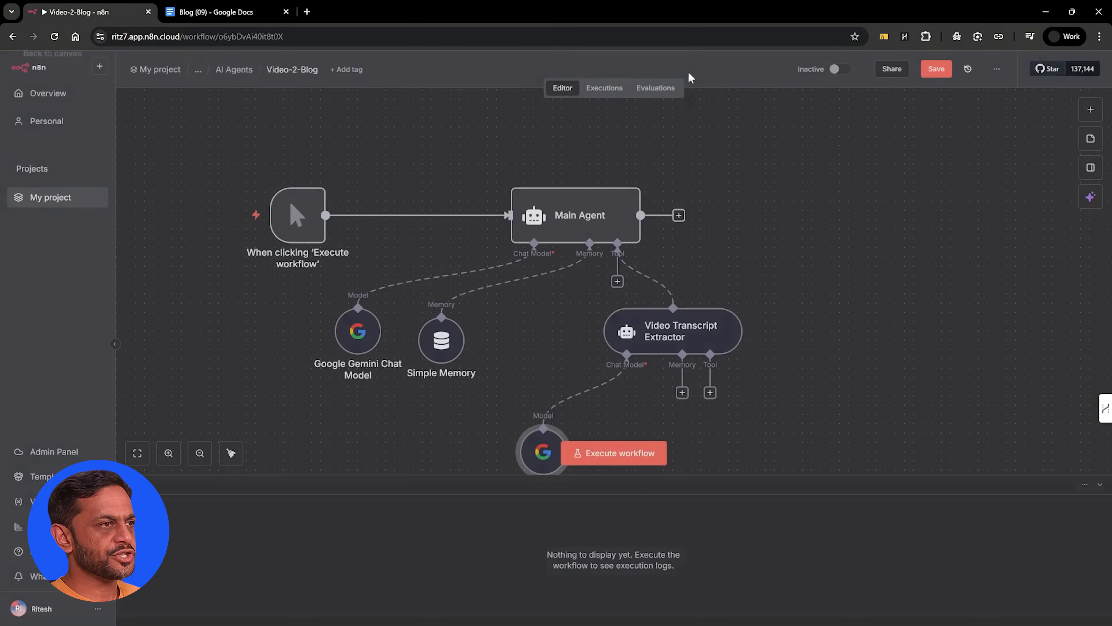
Attach a Simple Memory to the Video Transcript Extractor with its Session ID set to Define below and the key abcd
left_click(682, 394)
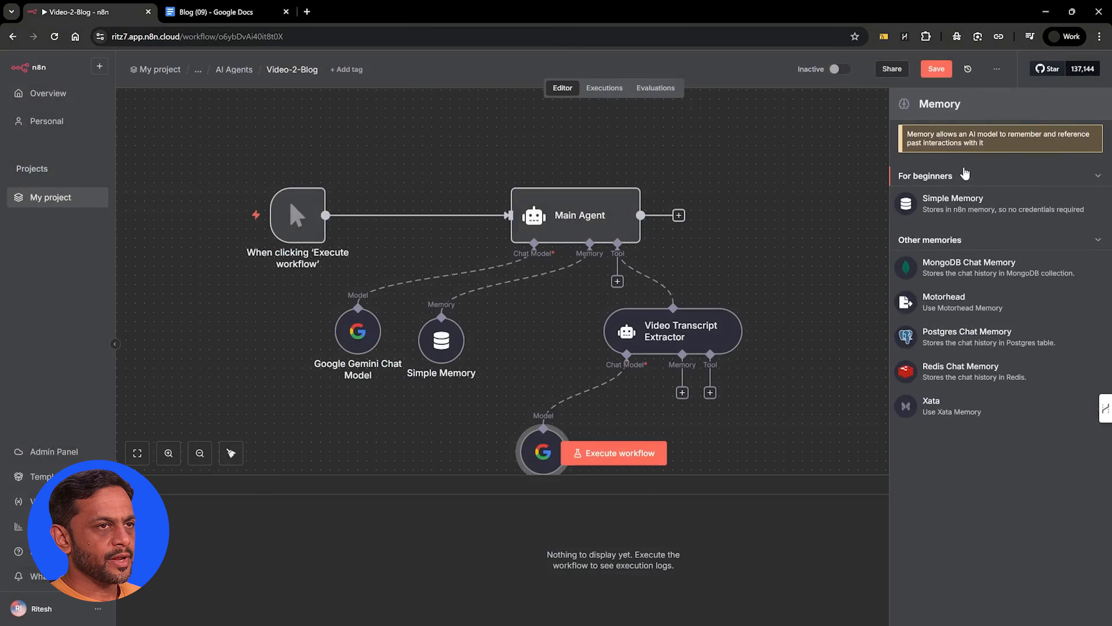
left_click(948, 205)
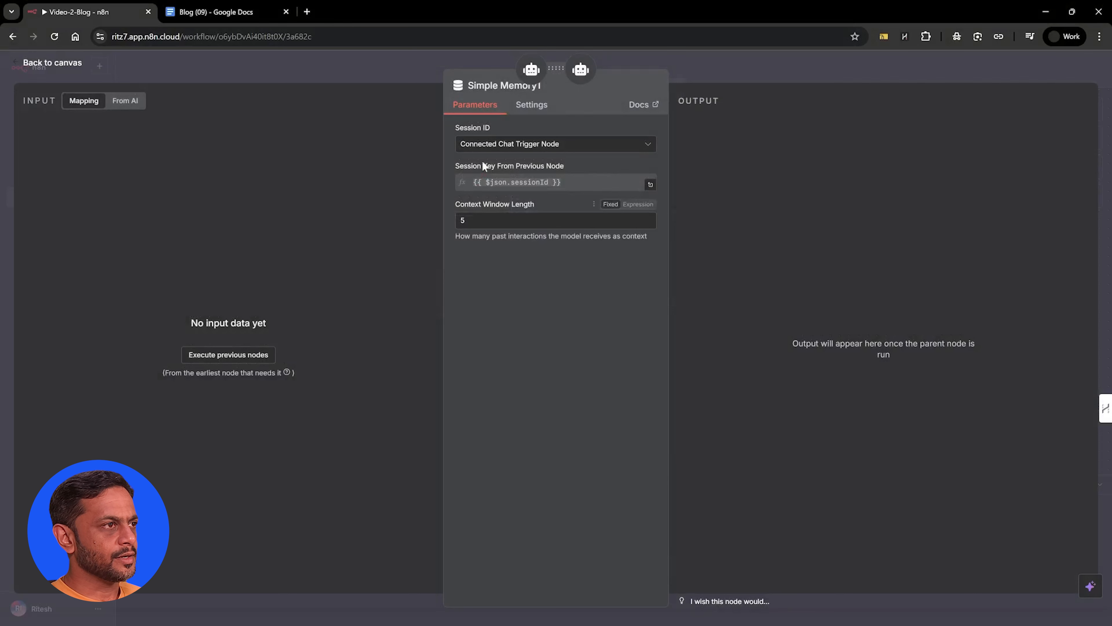
left_click(489, 147)
left_click(486, 219)
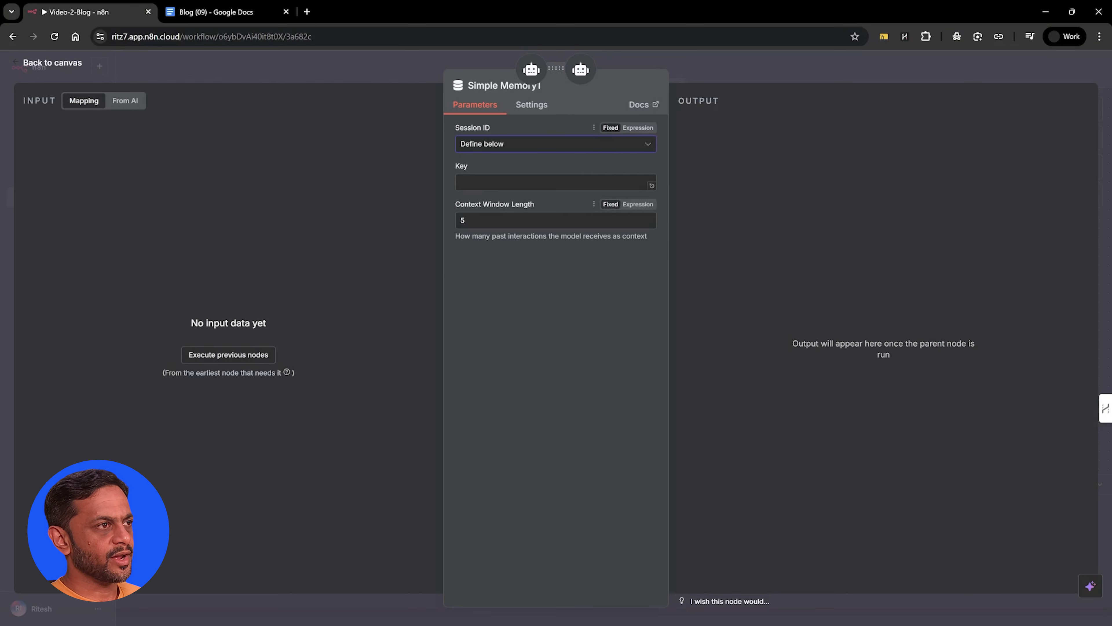
type("abcd")
left_click(474, 221)
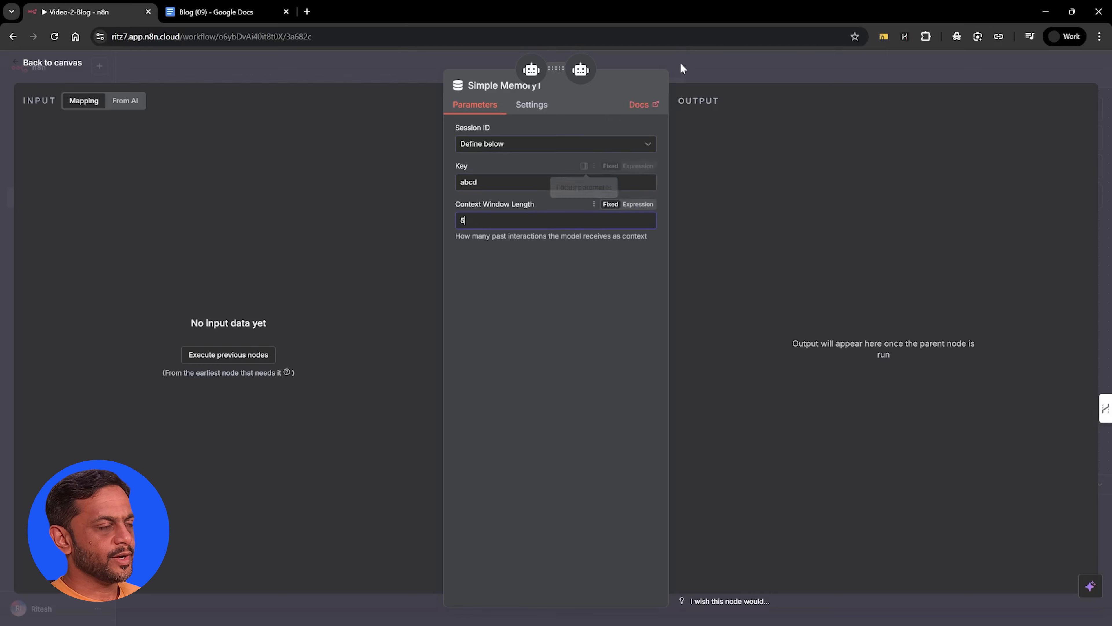
left_click(691, 61)
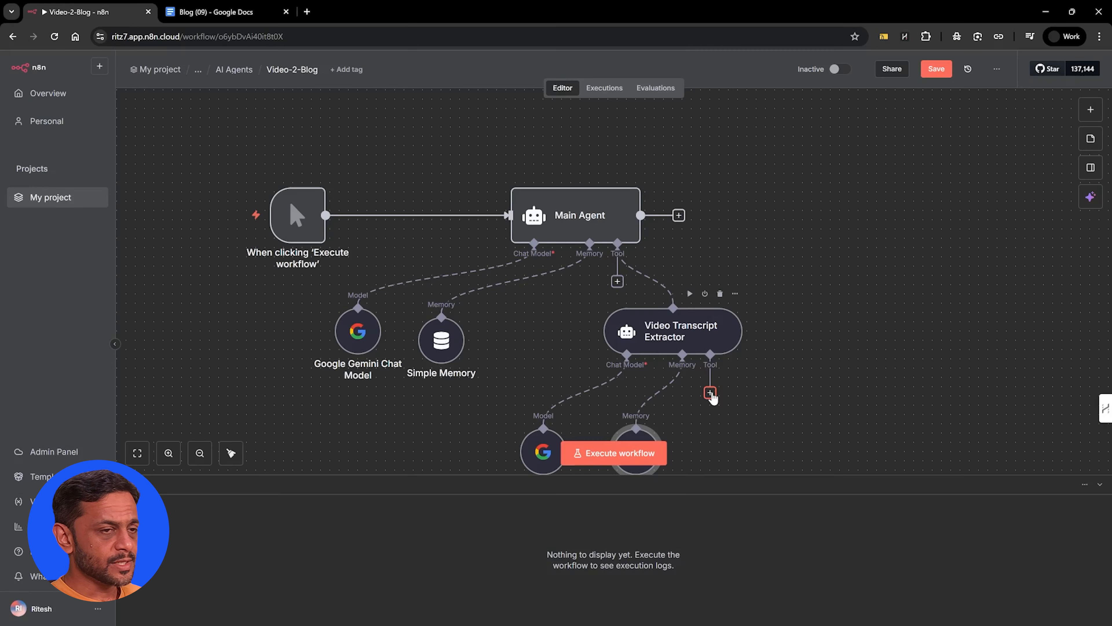
Attach an Apify Tool to the Video Transcript Extractor and choose the Youtube Transcript Scraper as the actor to run
left_click(711, 393)
type("apify")
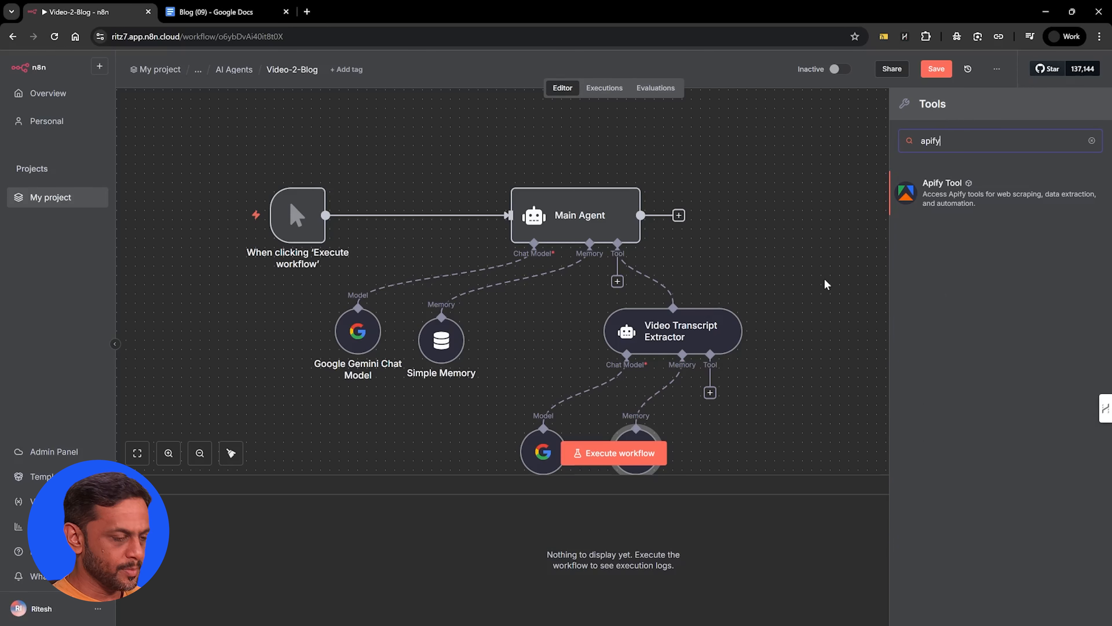
left_click(944, 202)
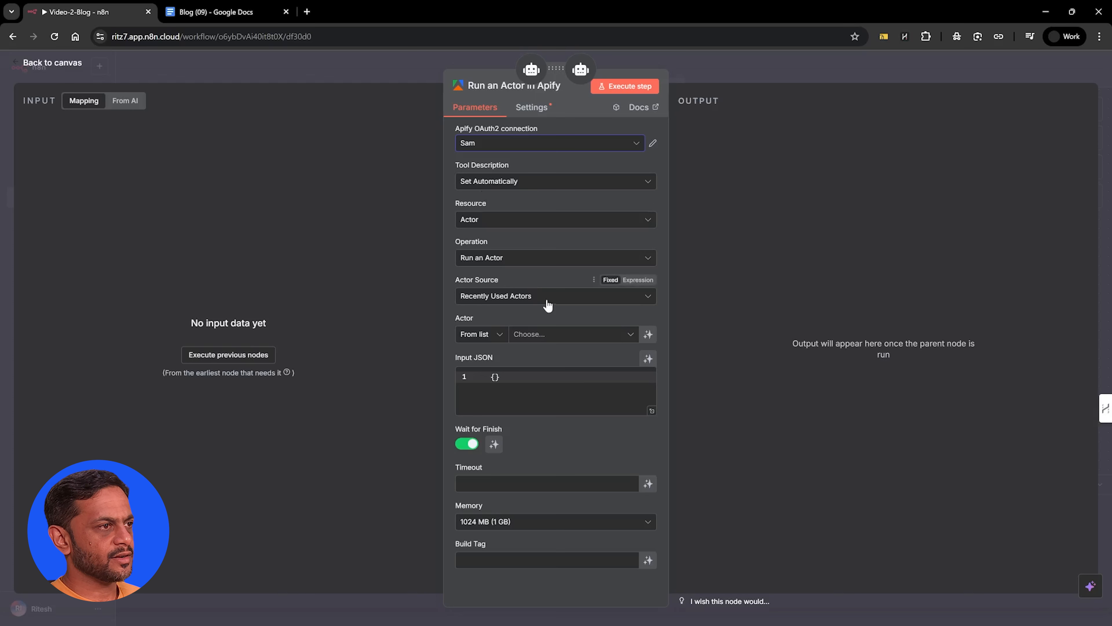
left_click(537, 337)
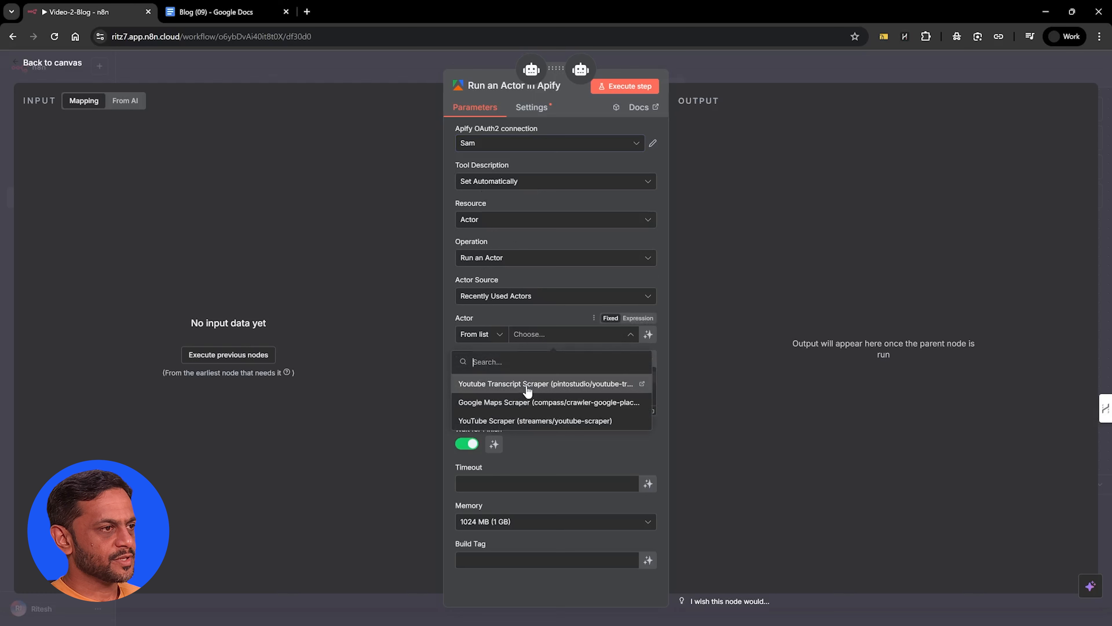
left_click(547, 384)
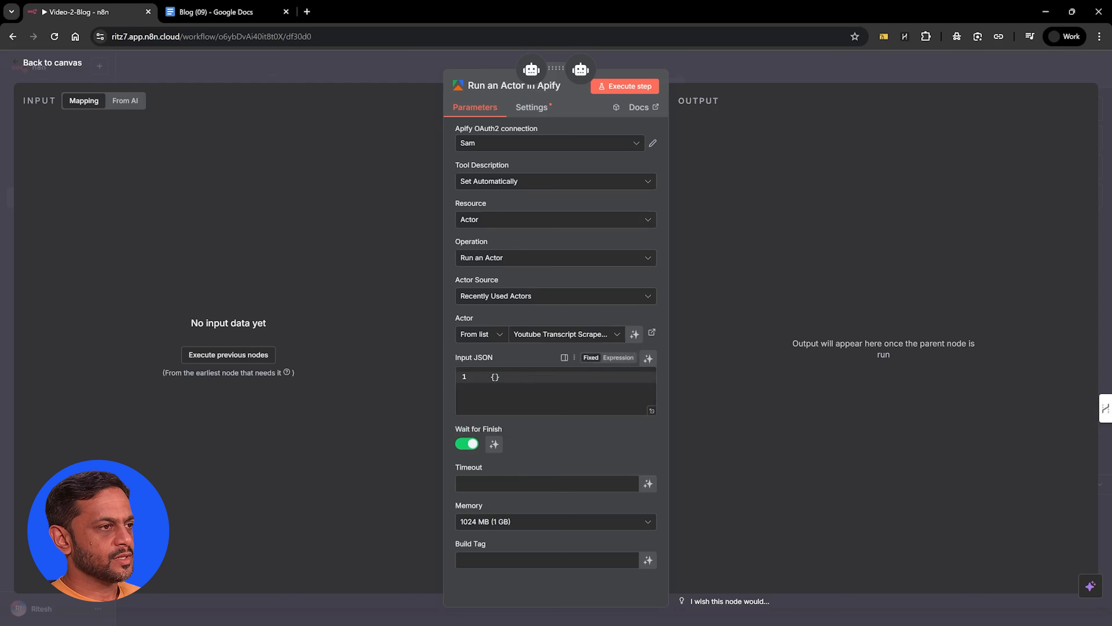
Let the model define the actor's Input JSON, with the description { "videoUrl": "video link" }
left_click(648, 361)
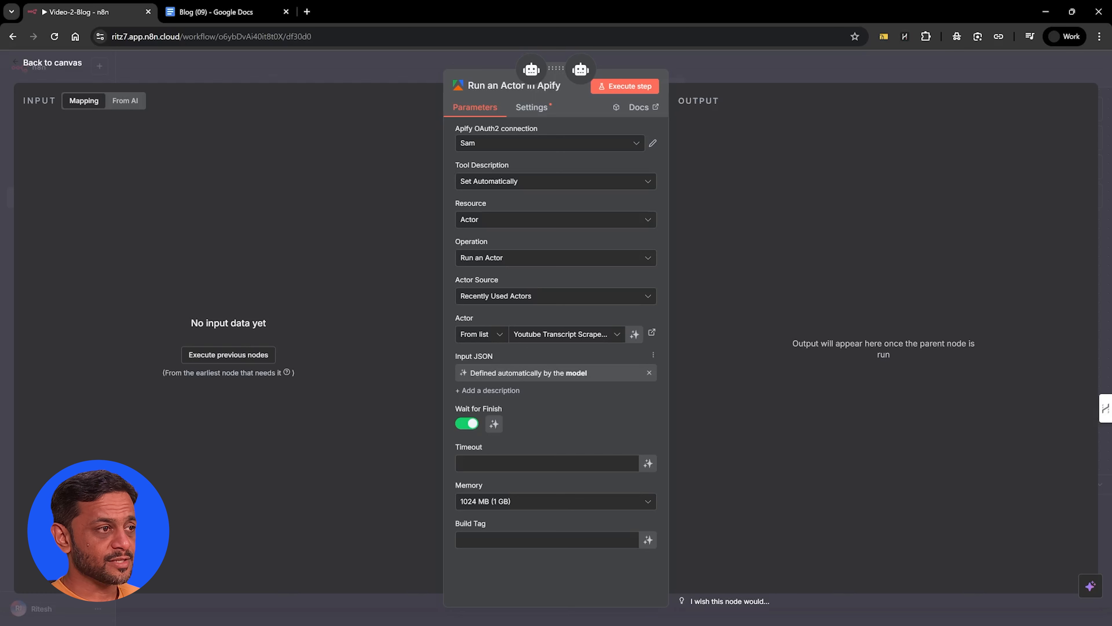
left_click(481, 390)
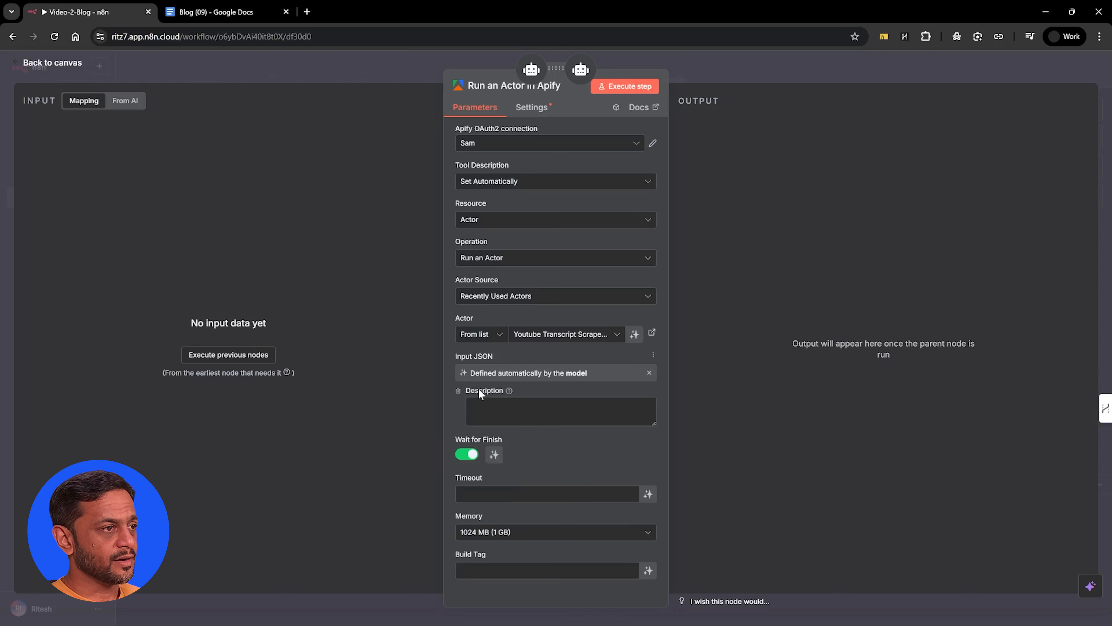
type("{ \"videoUrl\": \"video link\" }")
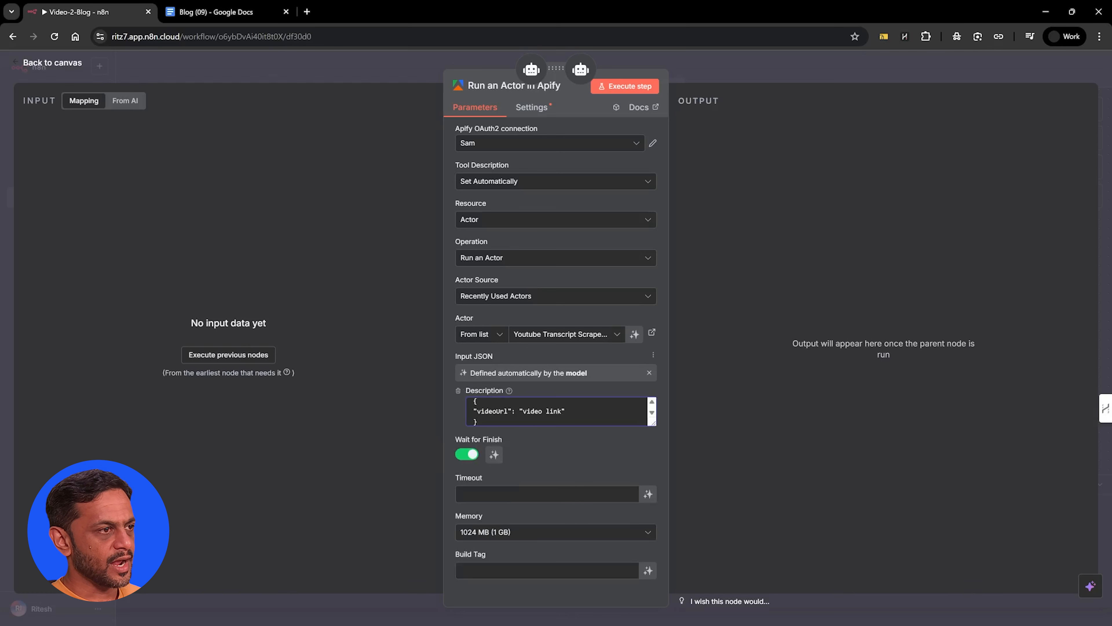
double_click(533, 411)
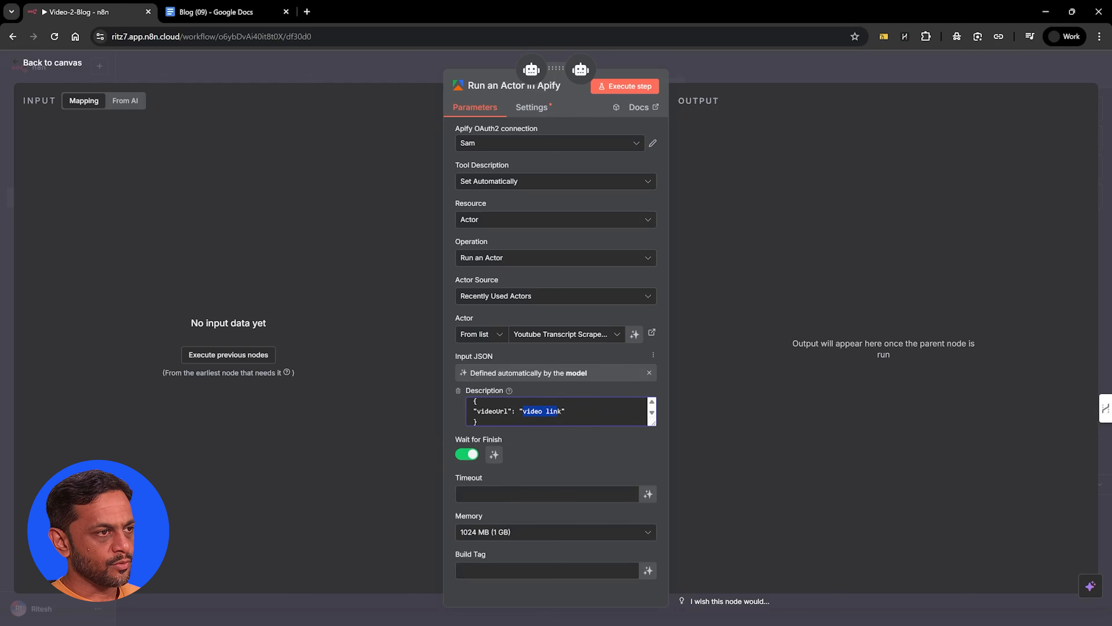
left_click(561, 393)
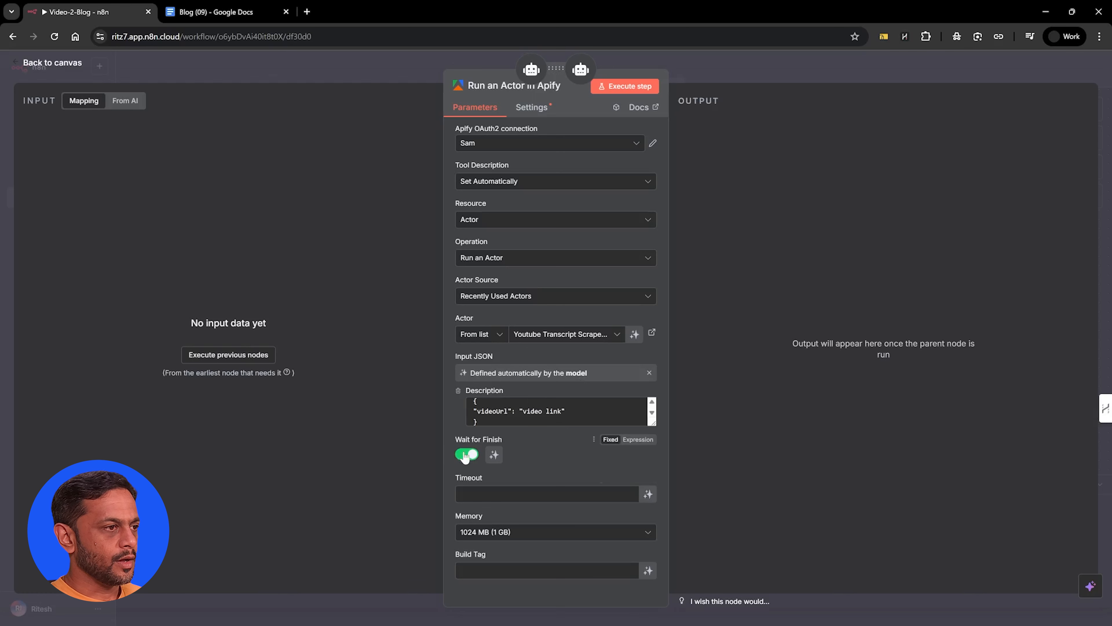
Let the model define the Apify actor's Wait for Finish parameter and return to the canvas
left_click(494, 455)
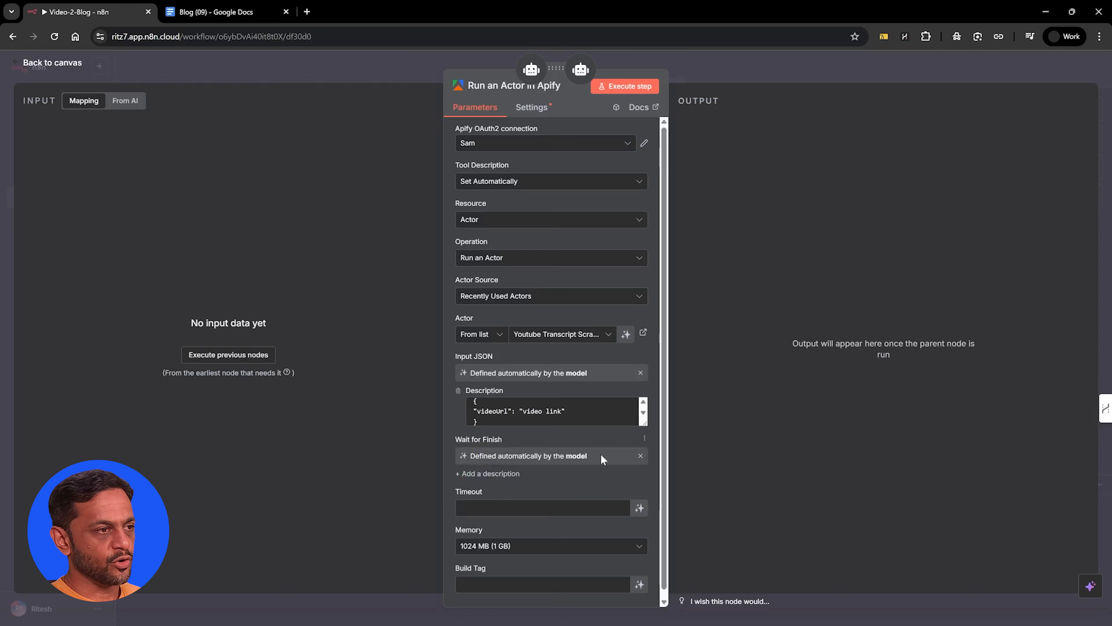
scroll(601, 454, "down", 1)
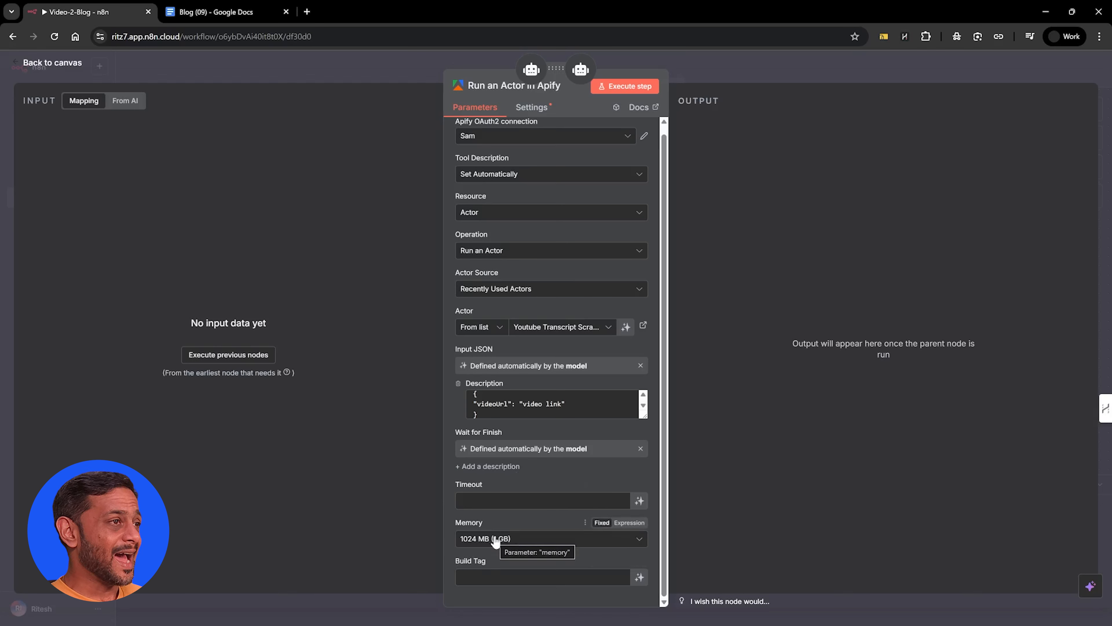
scroll(494, 542, "up", 1)
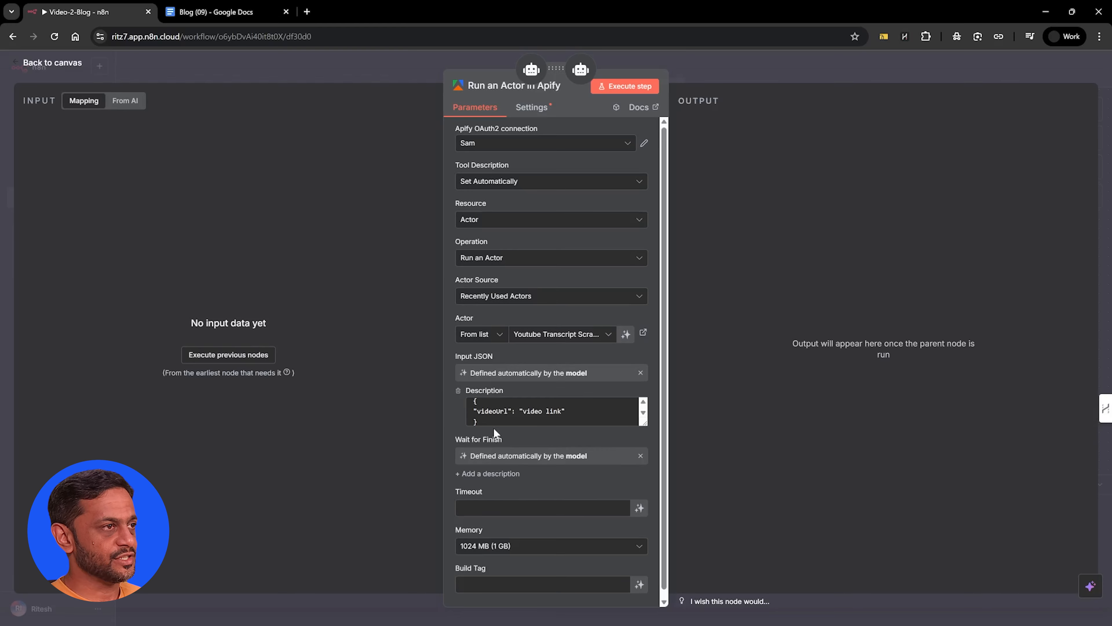
key("Escape")
Attach a second Apify Tool to the Video Transcript Extractor and switch it to the same OAuth2 connection as the first Apify tool
left_click(710, 392)
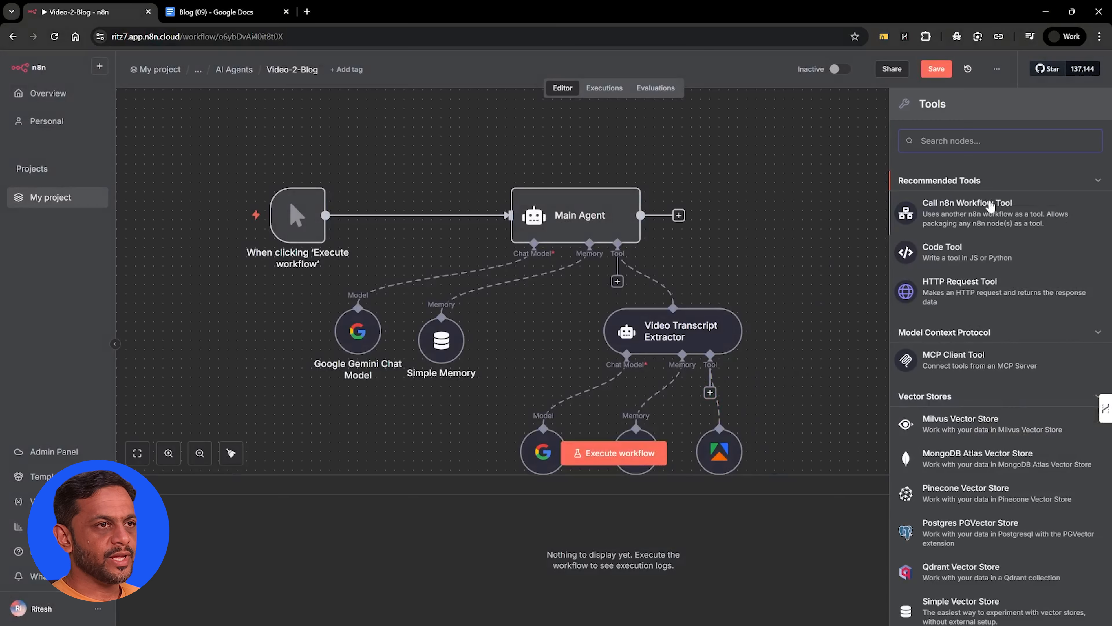
type("apify")
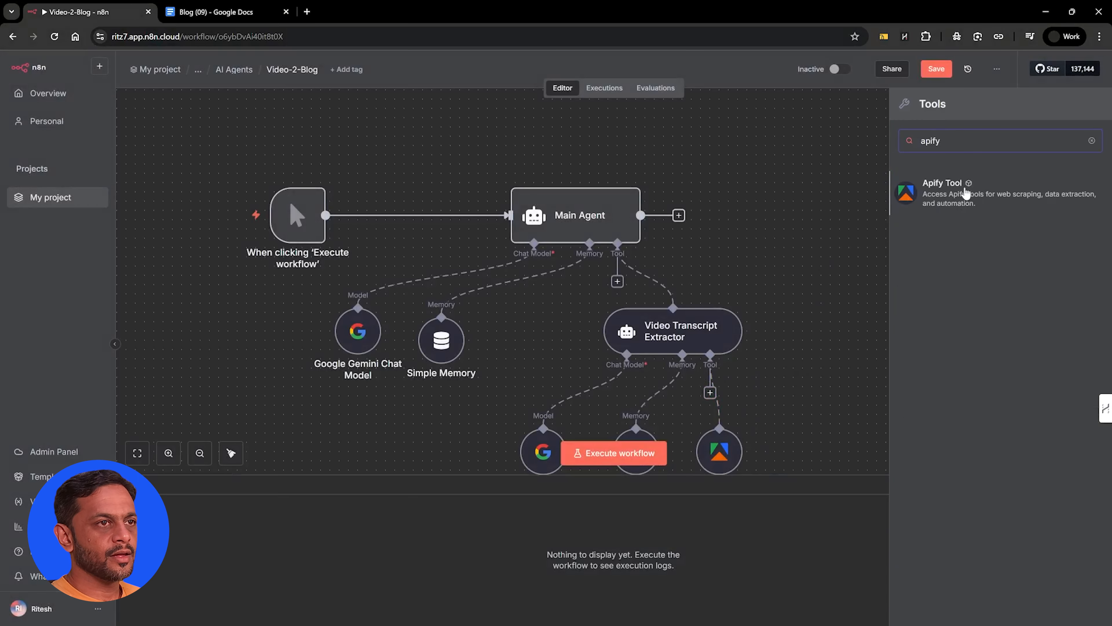
left_click(967, 191)
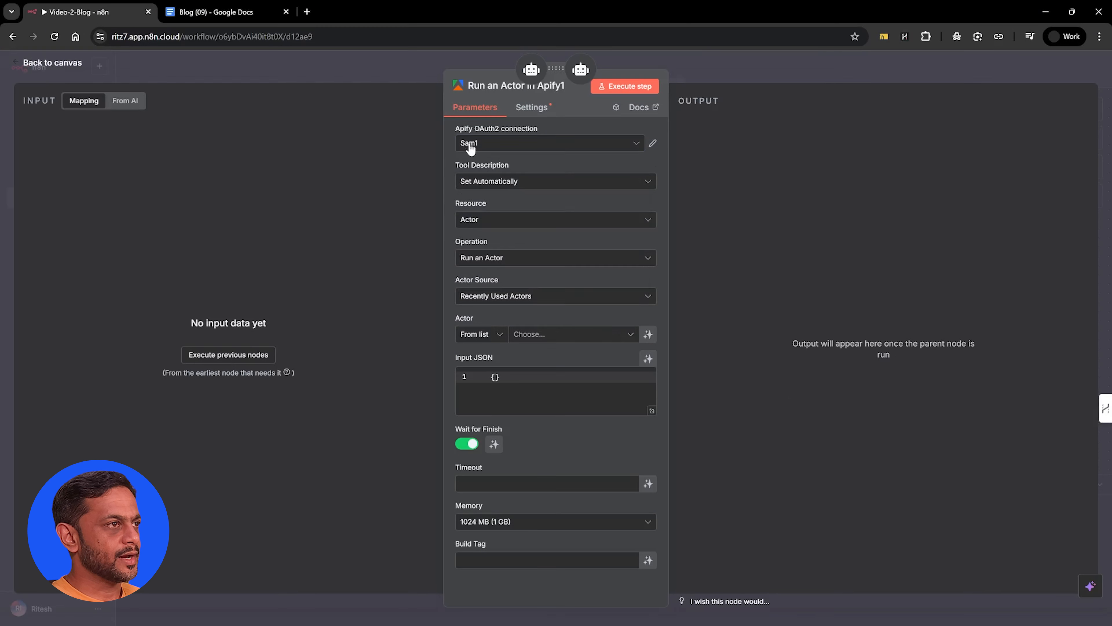
left_click(465, 144)
left_click(482, 262)
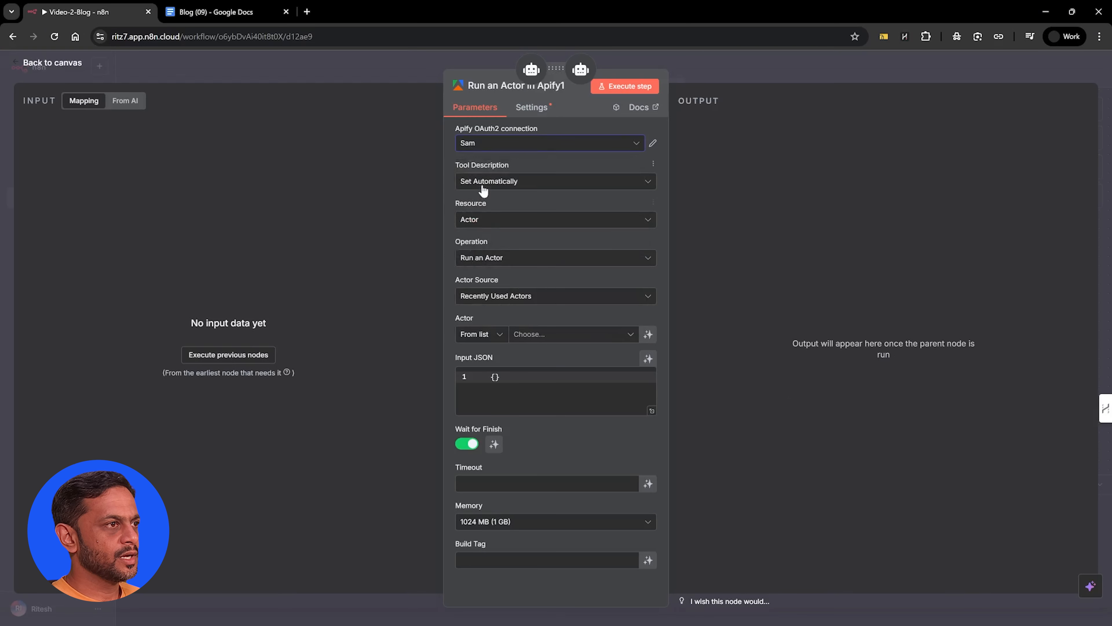
Set the Apify tool's resource to Dataset, let the model define the Dataset ID and return to the canvas
left_click(480, 222)
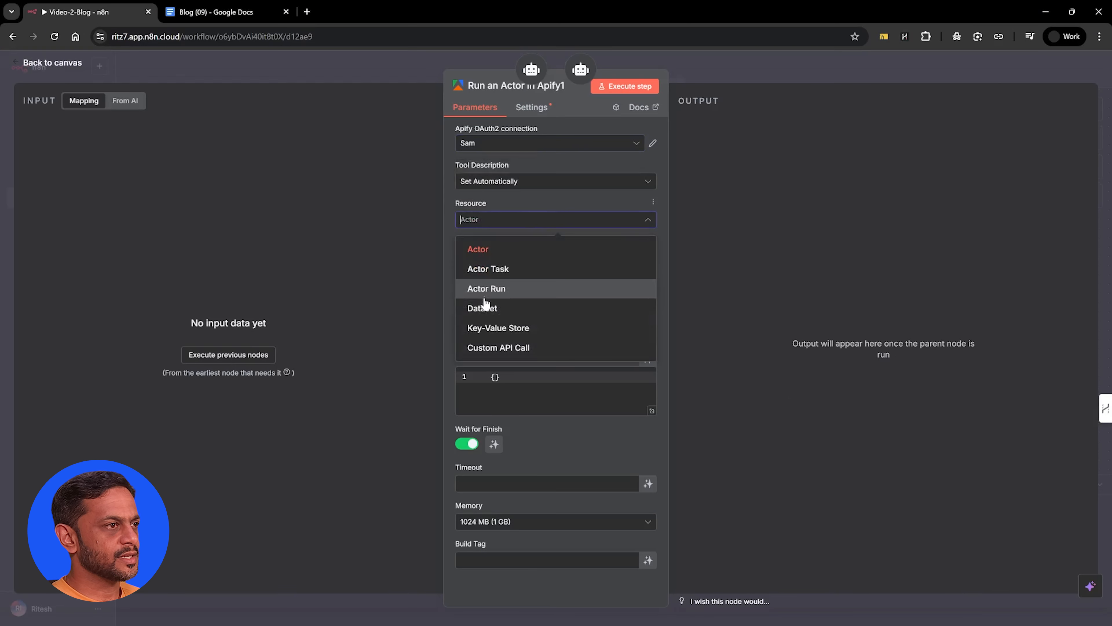
left_click(484, 308)
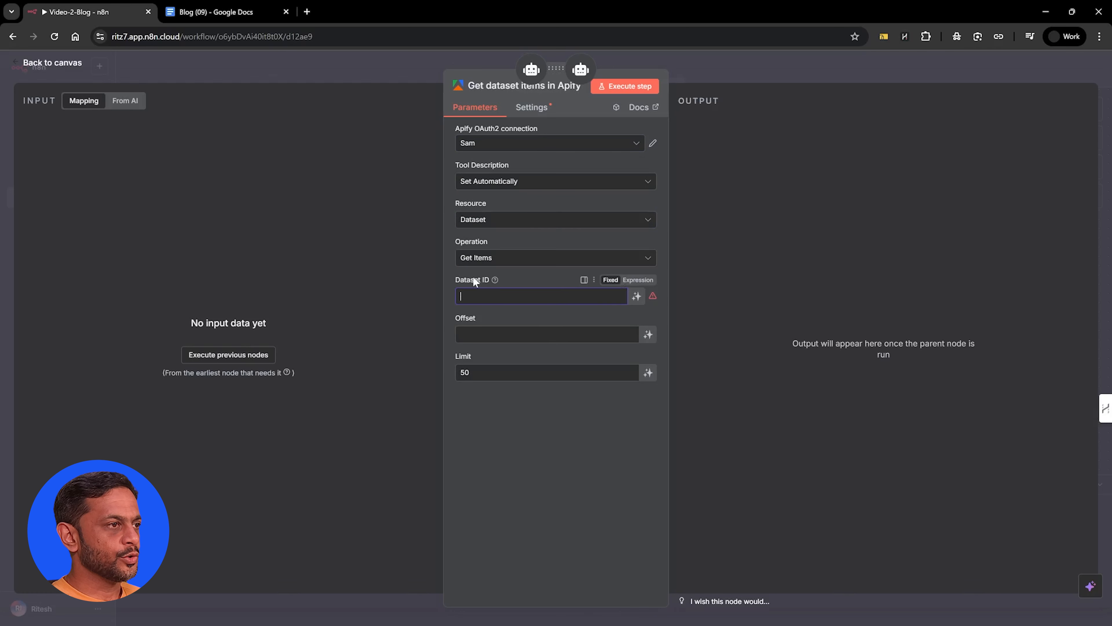
left_click(636, 296)
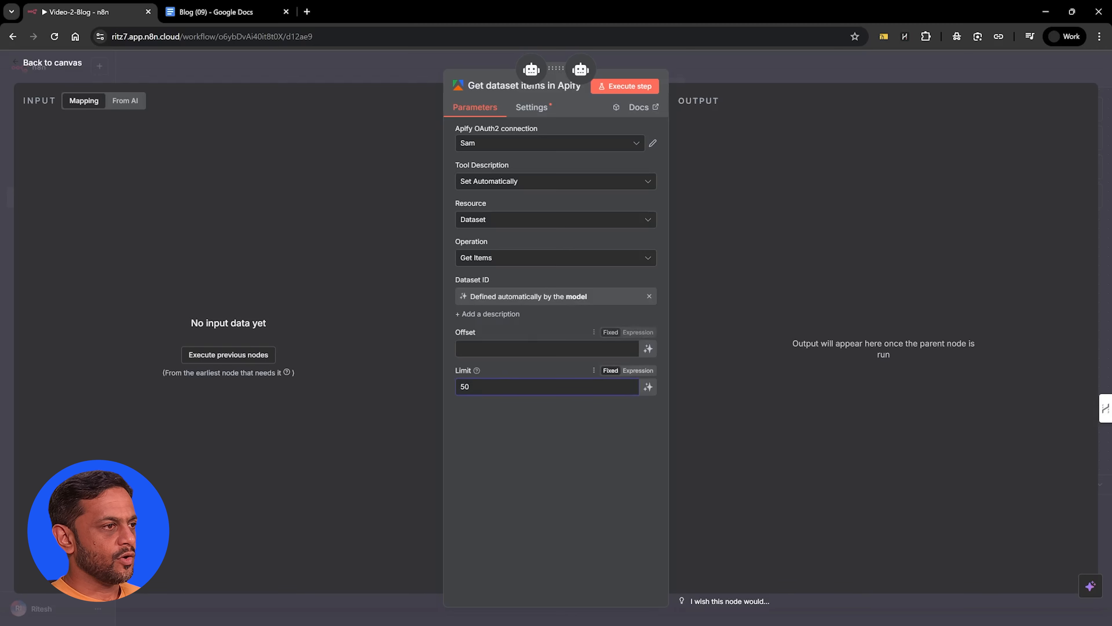
left_click(707, 67)
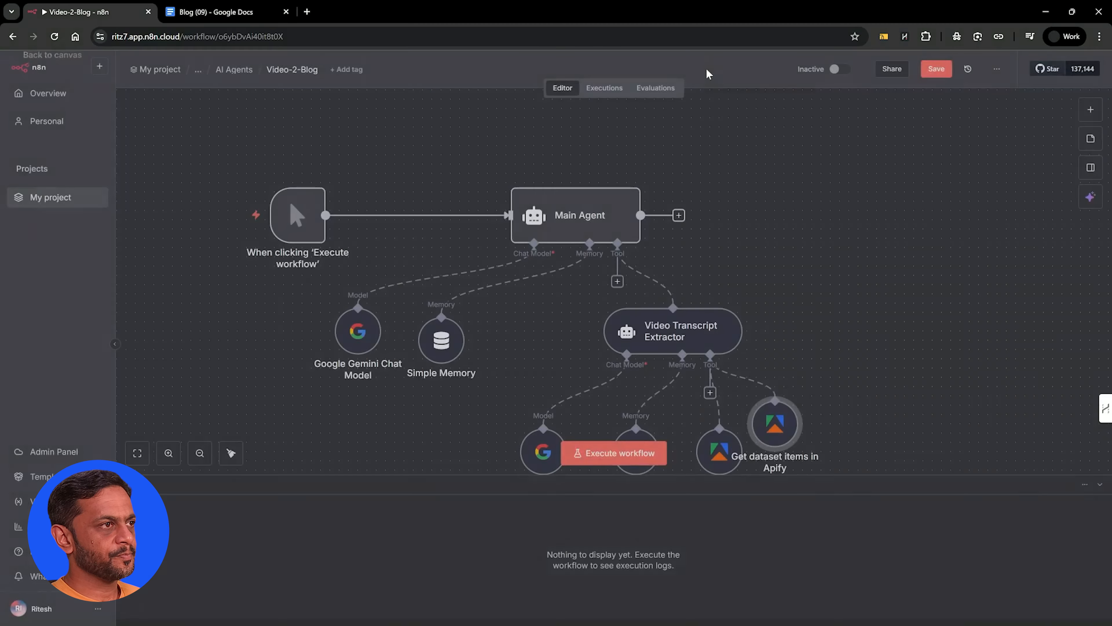
Attach an RSS Read Tool to the Video Transcript Extractor with the description "Use this to extract the video link"
left_click(710, 393)
type("rss")
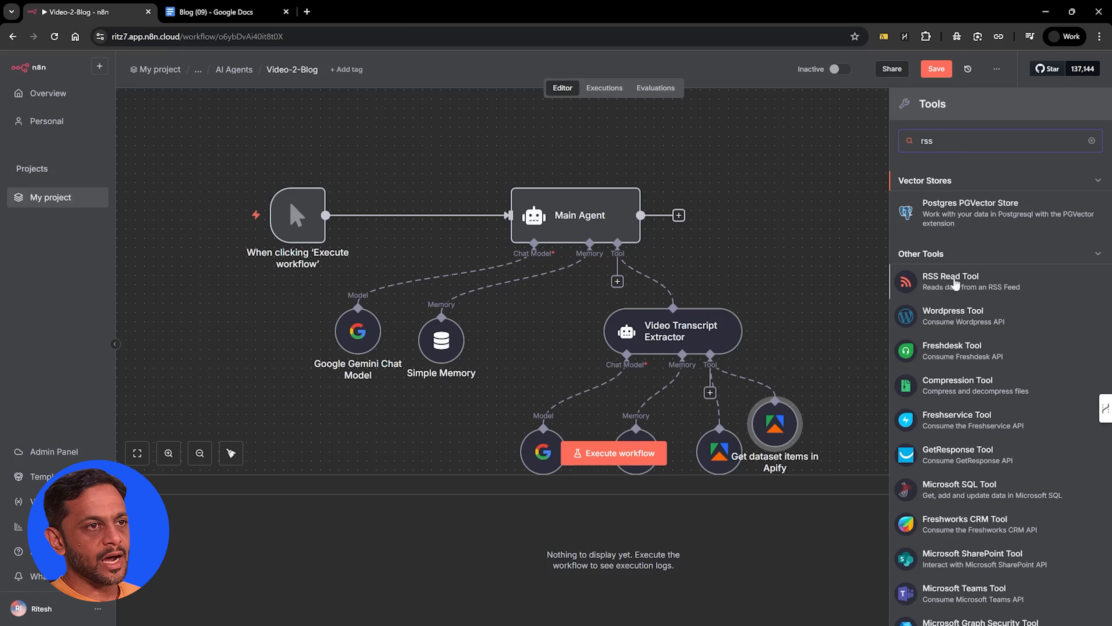
left_click(955, 282)
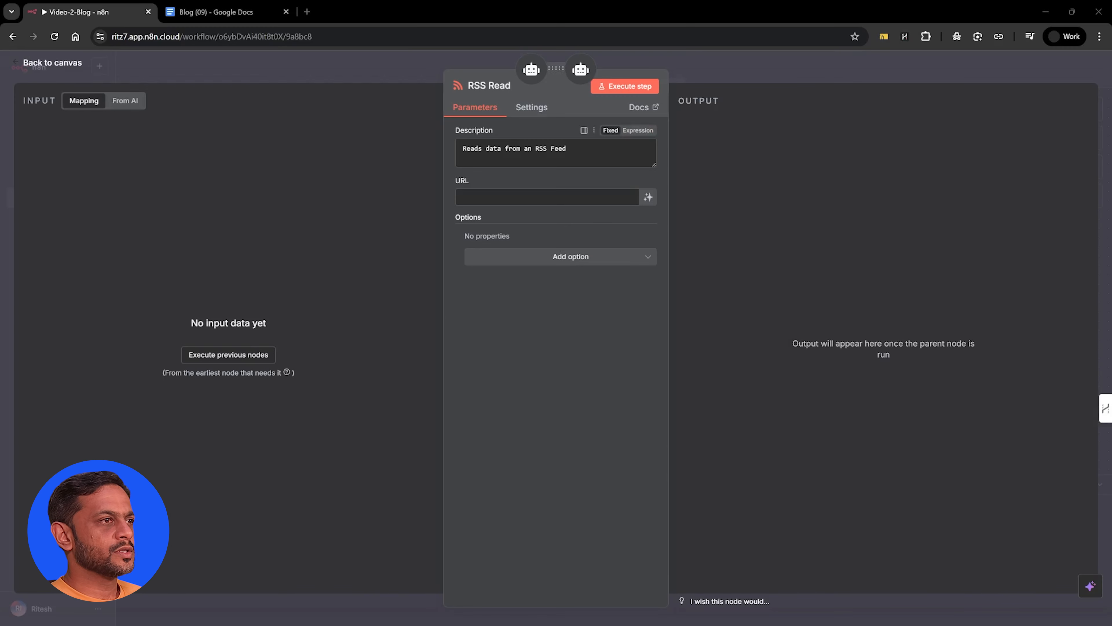
triple_click(514, 149)
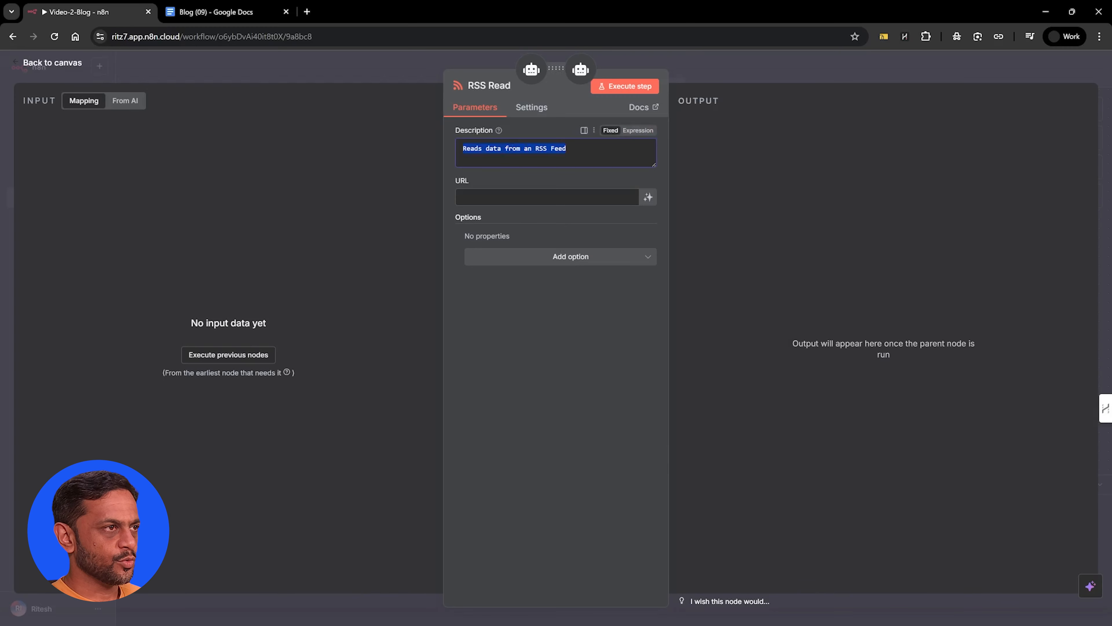
type("Use this to extract the video link")
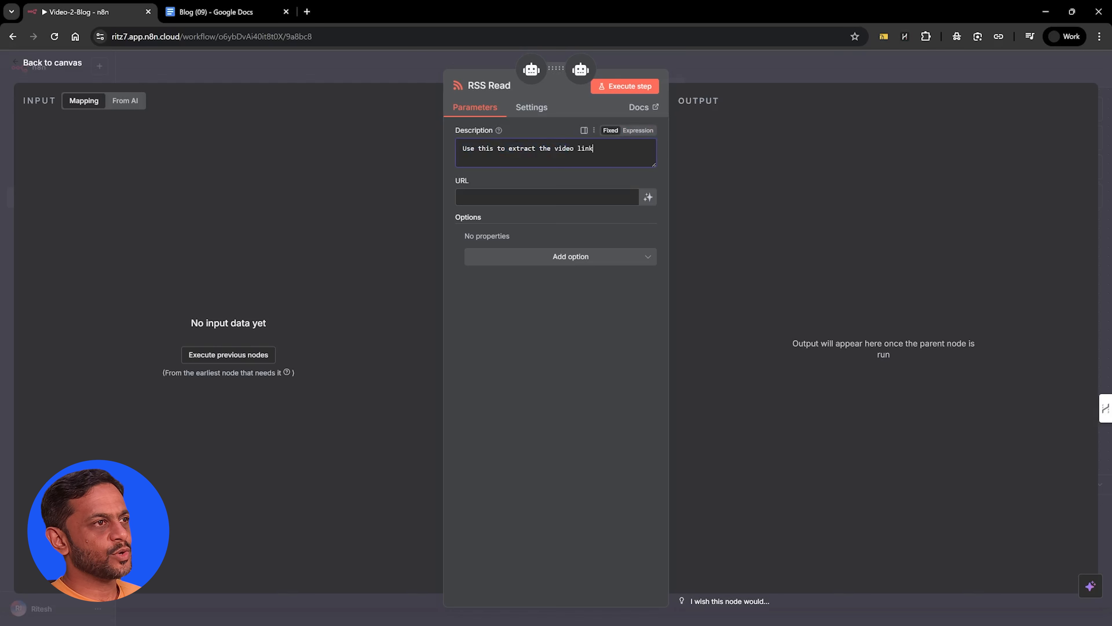
left_click(517, 197)
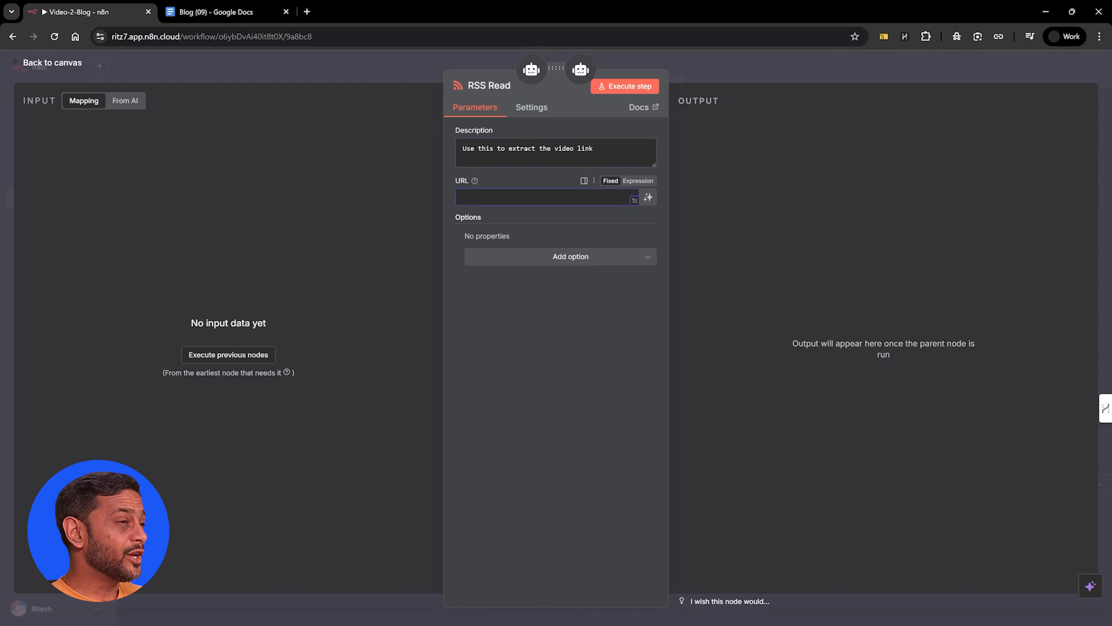
key("ctrl+v")
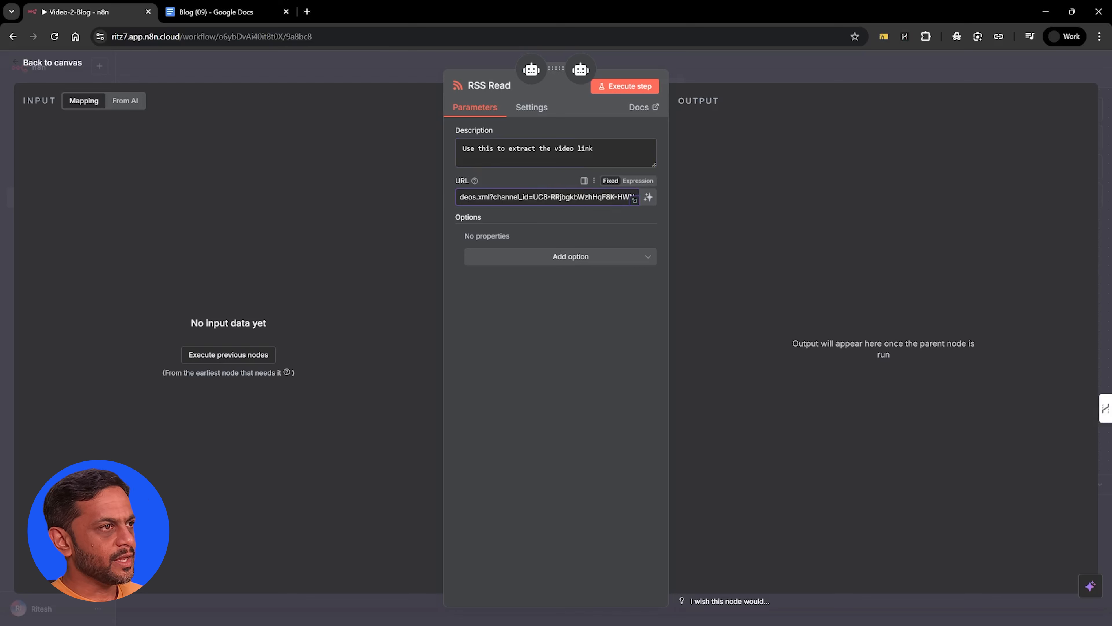
left_click(638, 182)
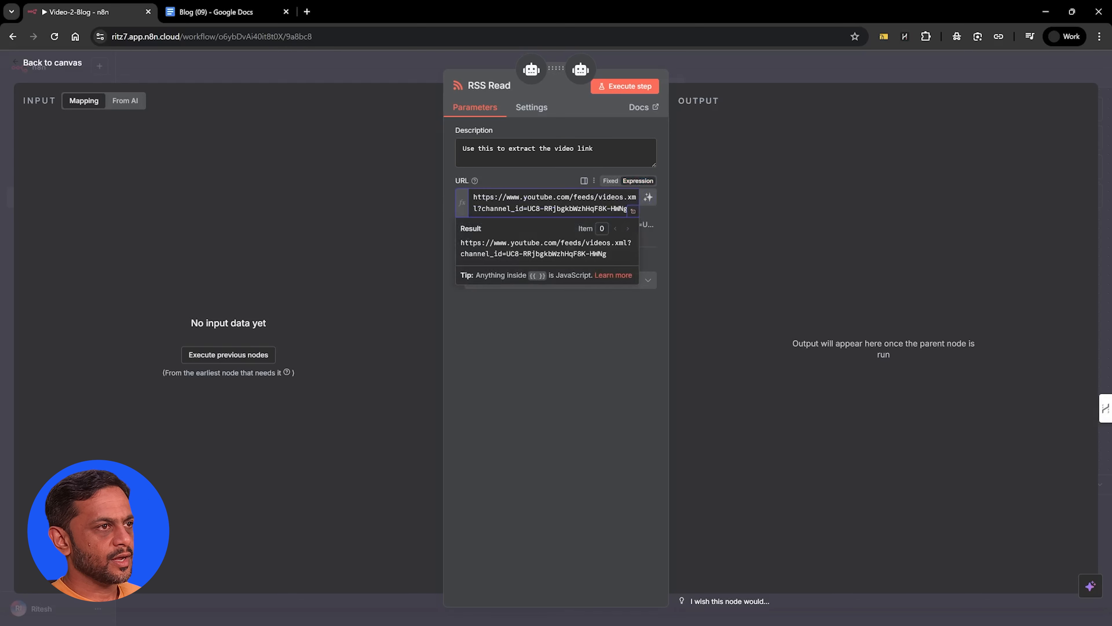
left_click(633, 211)
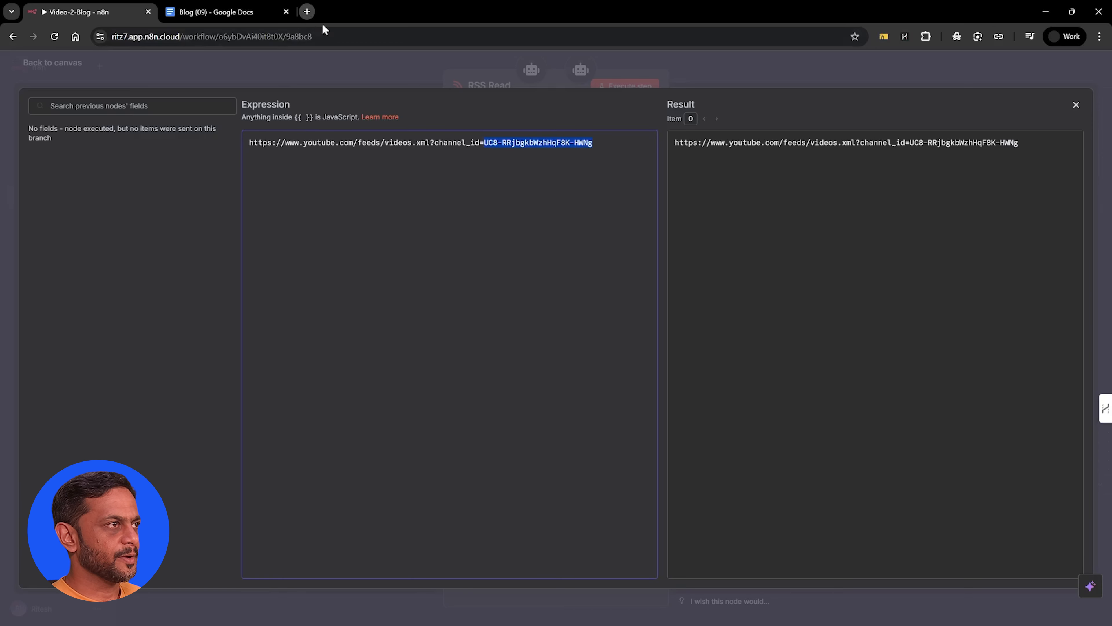
Open YouTube Studio in a new tab, highlight the channel ID in the page address and go back to the n8n workflow
key("ctrl+t")
type("studio.youtube.com/channel/UC8-RRjbgkbWzhHqF8K-HWNg/content/playlists")
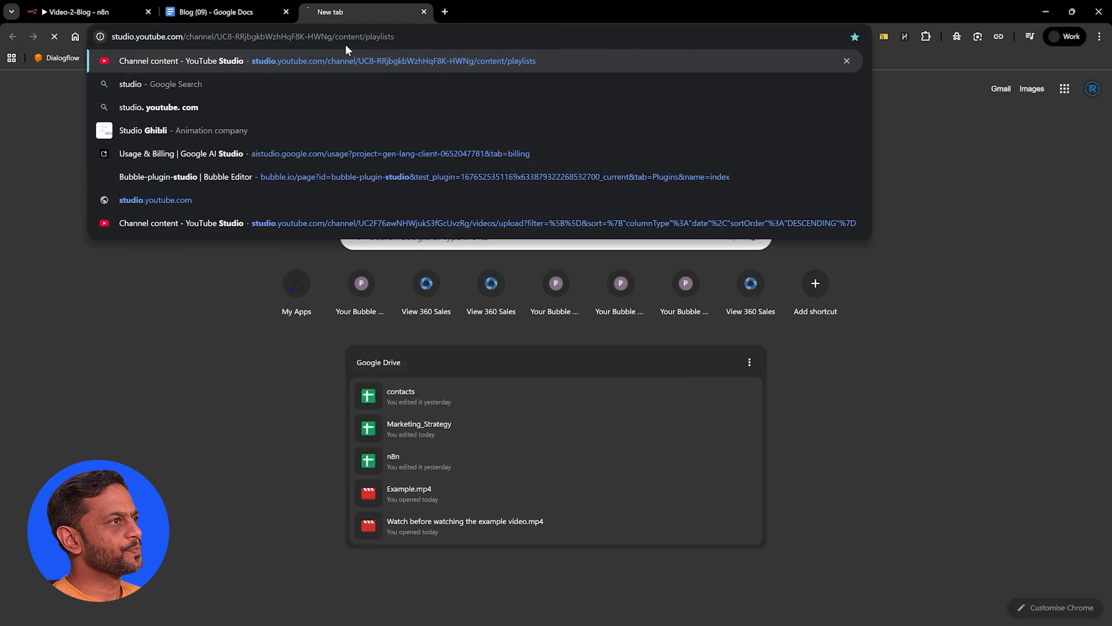
key("Return")
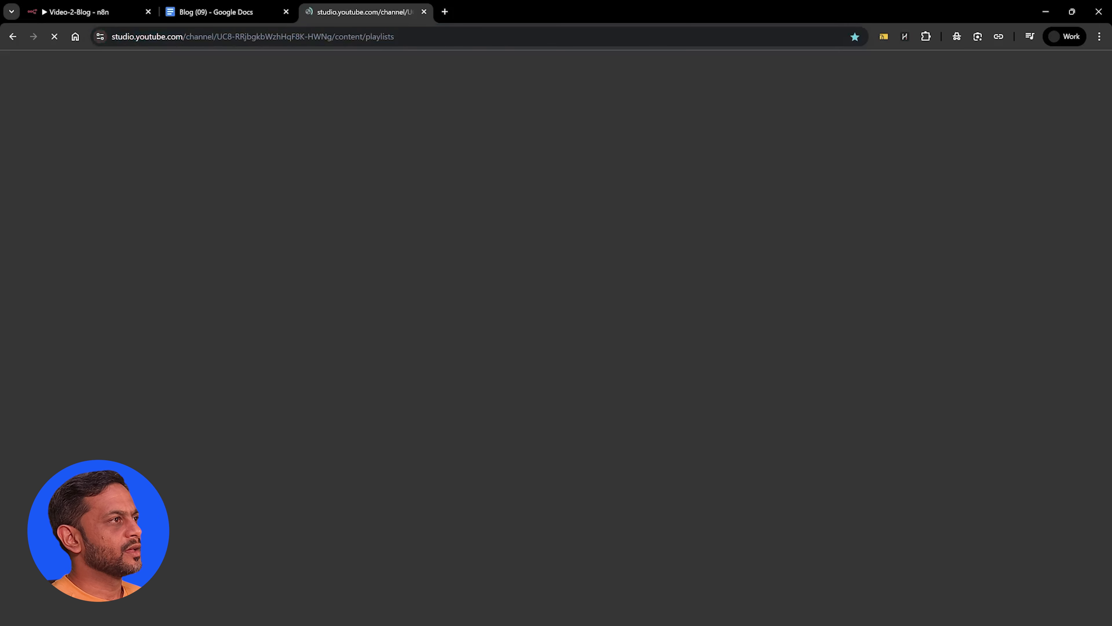
left_click(216, 37)
left_click(250, 36)
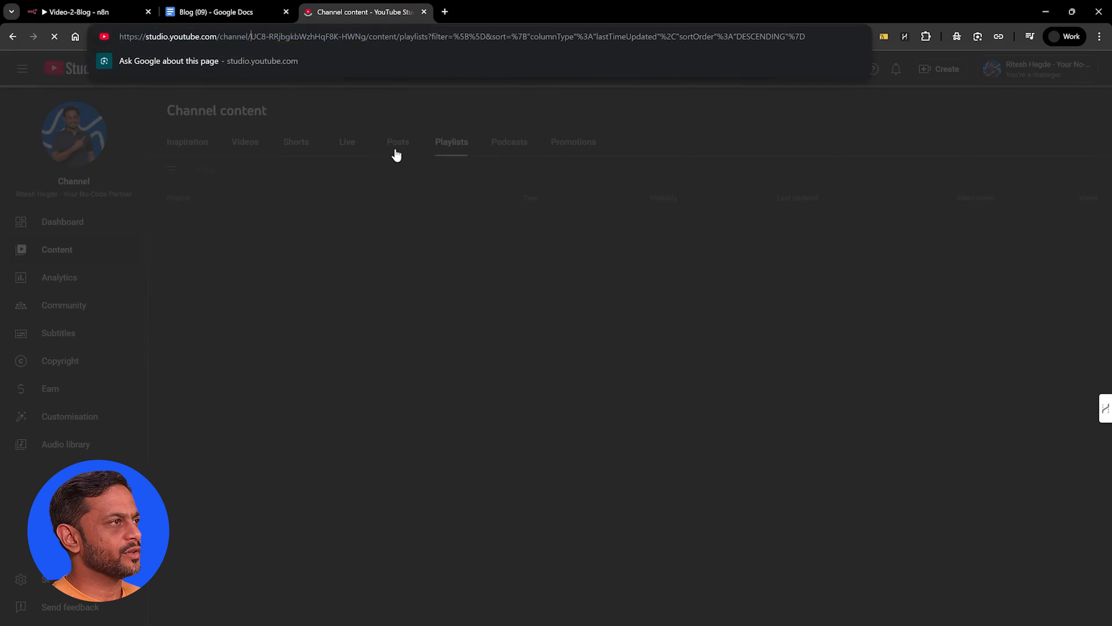
key("shift+Right")
key("shift+Right")
key("shift+Right")
key("shift+Right")
key("shift+Right")
key("shift+Right")
key("shift+Right")
key("shift+Right")
key("shift+Right")
key("shift+Right")
key("shift+Right")
key("shift+Right")
key("shift+Right")
key("shift+Right")
key("shift+Right")
key("shift+Right")
key("shift+Right")
key("shift+Right")
key("shift+Left")
key("shift+Left")
key("shift+Left")
key("shift+Left")
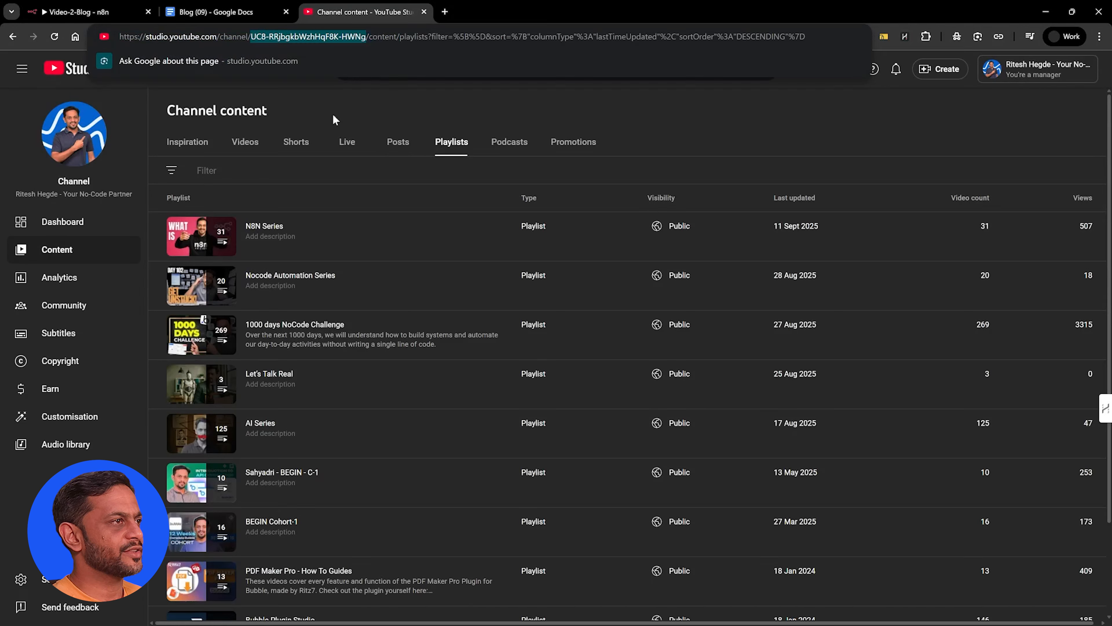
left_click(196, 18)
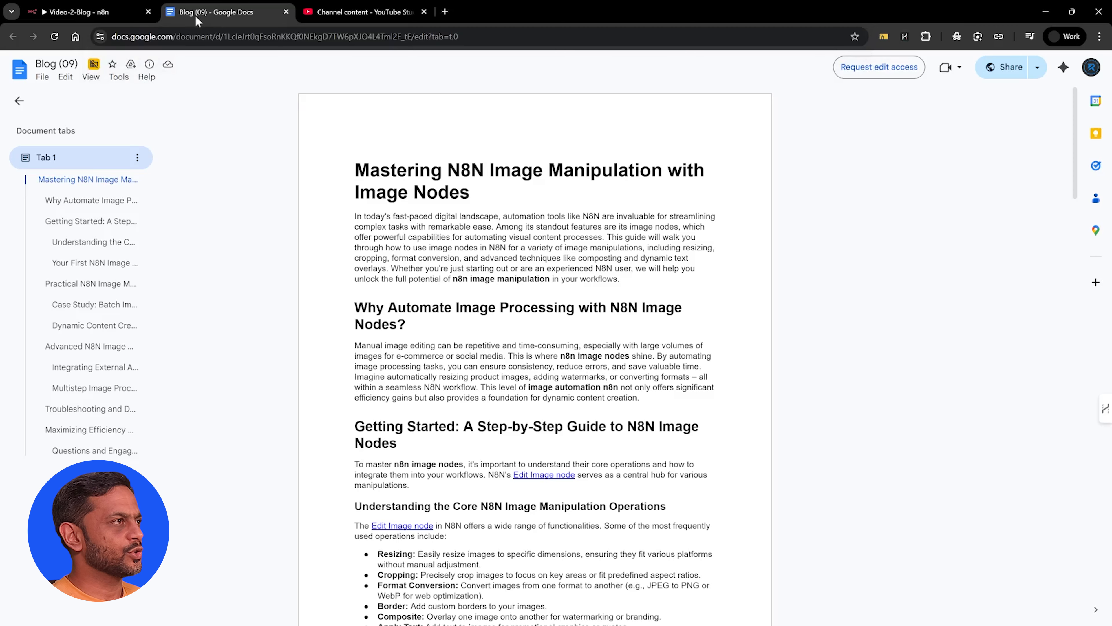
left_click(102, 17)
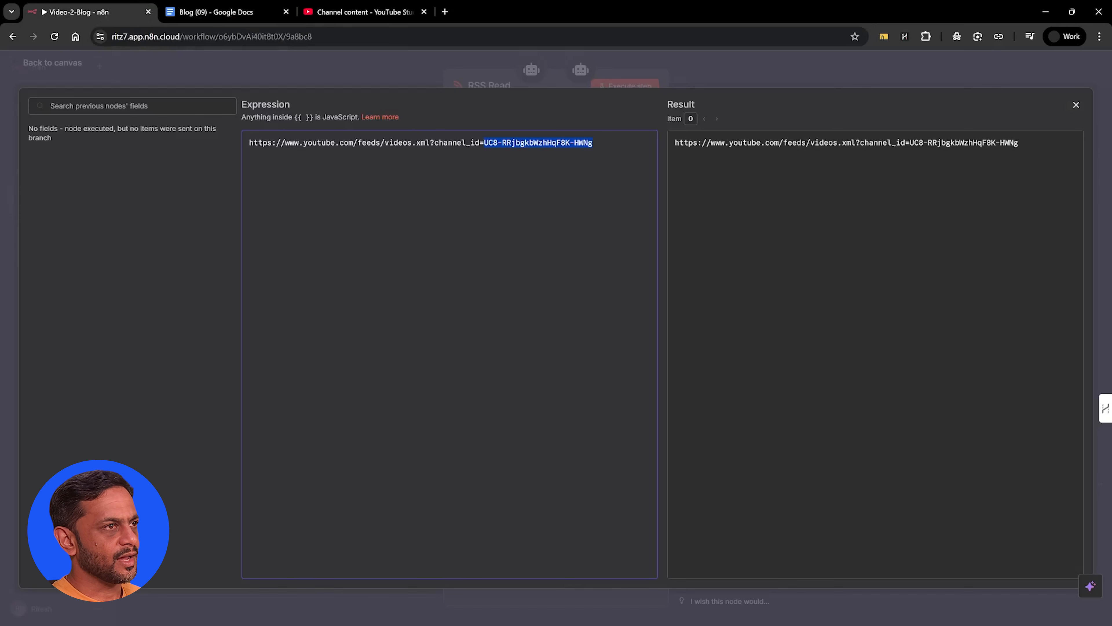
Close the expression editor, test-run the RSS Read step and examine the returned feed items before returning to the canvas
left_click(1077, 106)
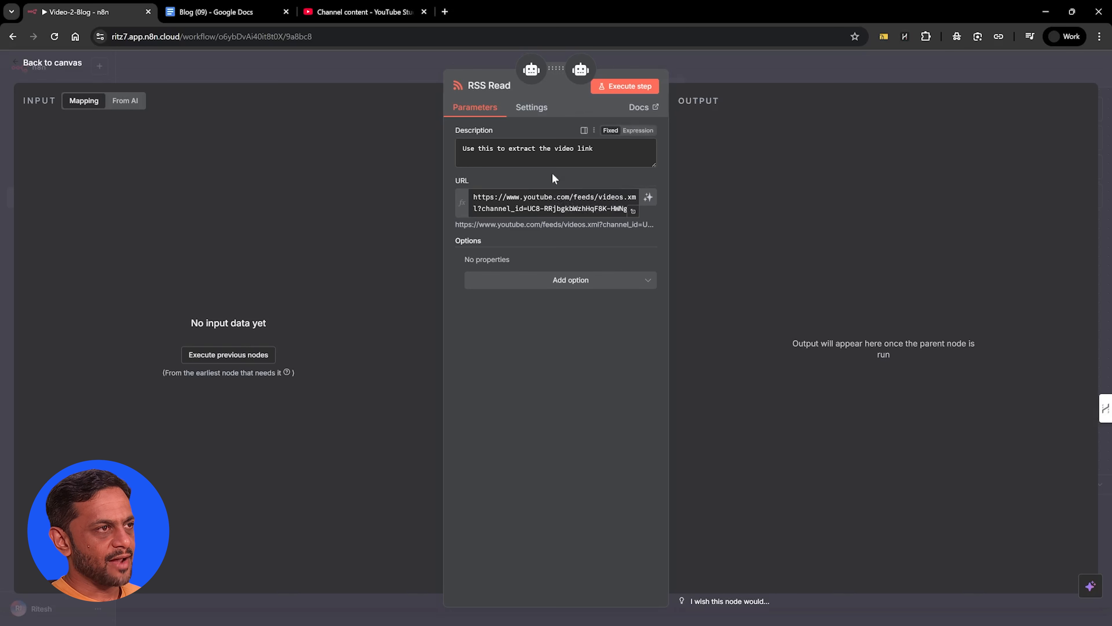
left_click(627, 84)
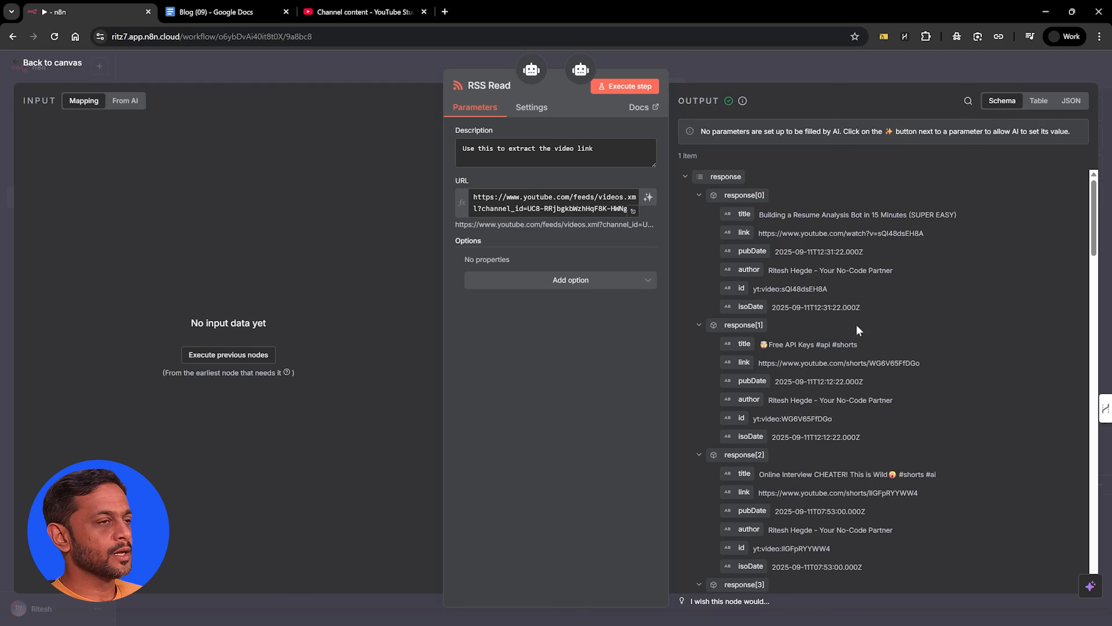
scroll(815, 347, "down", 10)
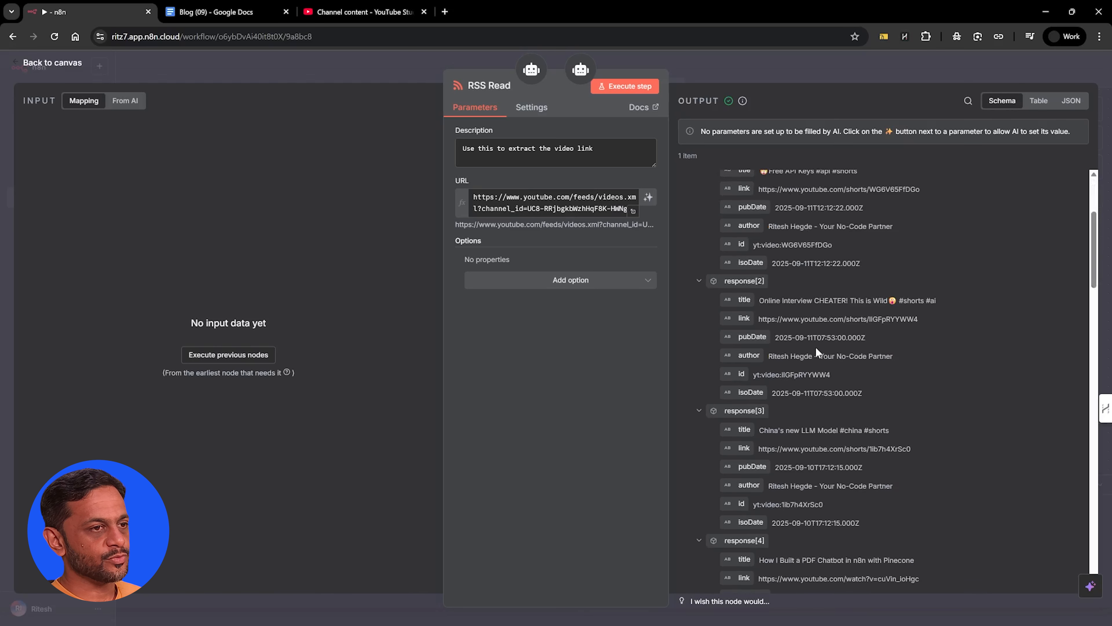
scroll(815, 347, "up", 10)
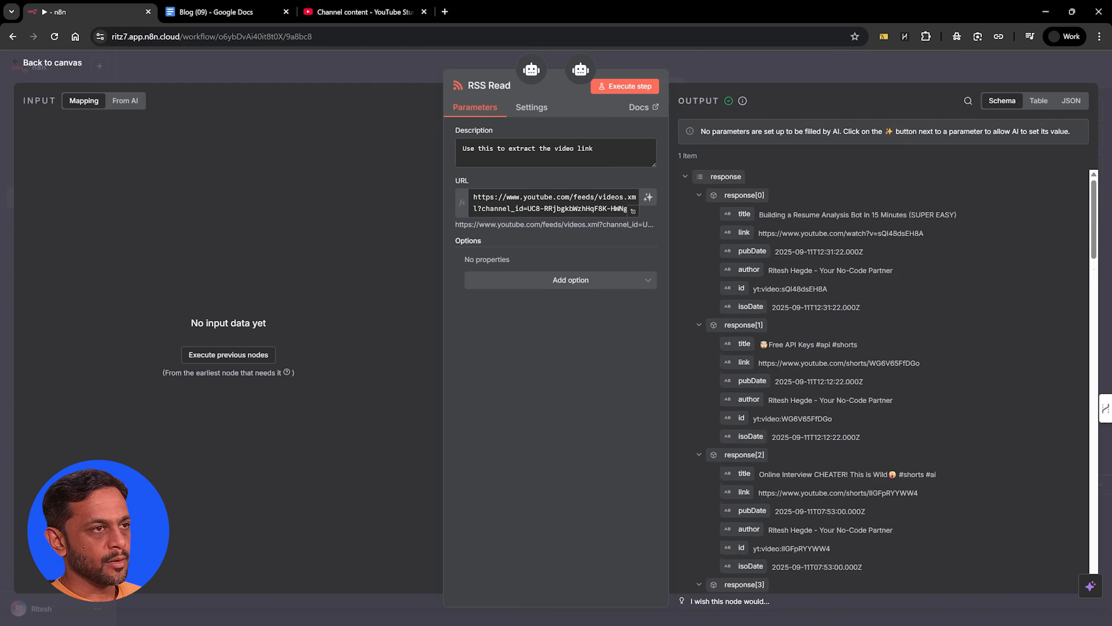
left_click(748, 63)
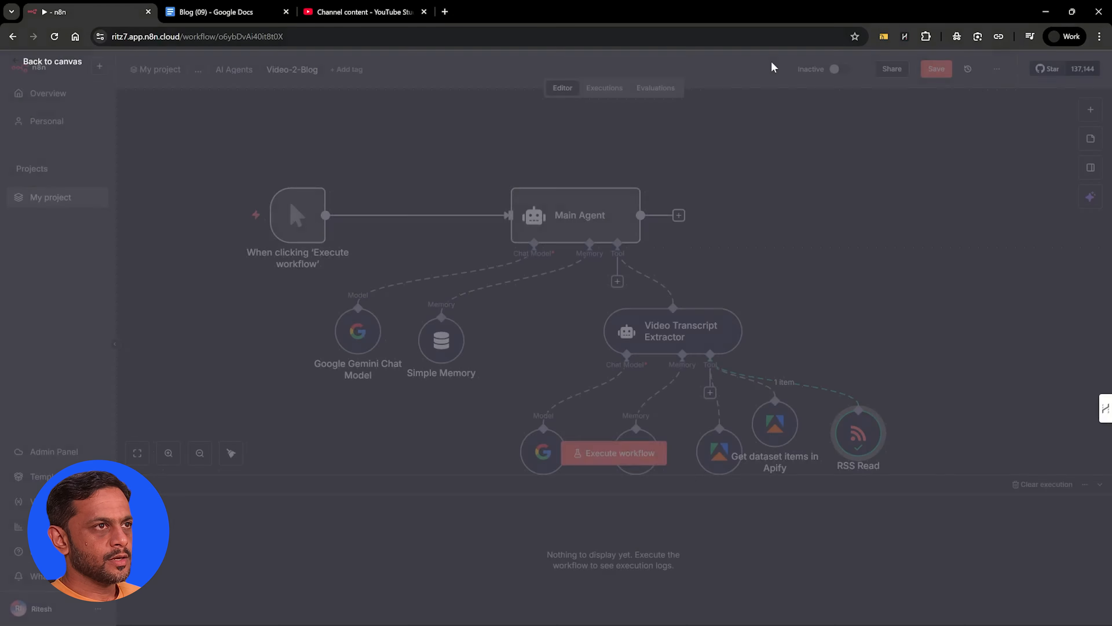
Examine the Video Transcript Extractor's full system message, including its tools, constraints and output format, and return to the canvas
double_click(677, 332)
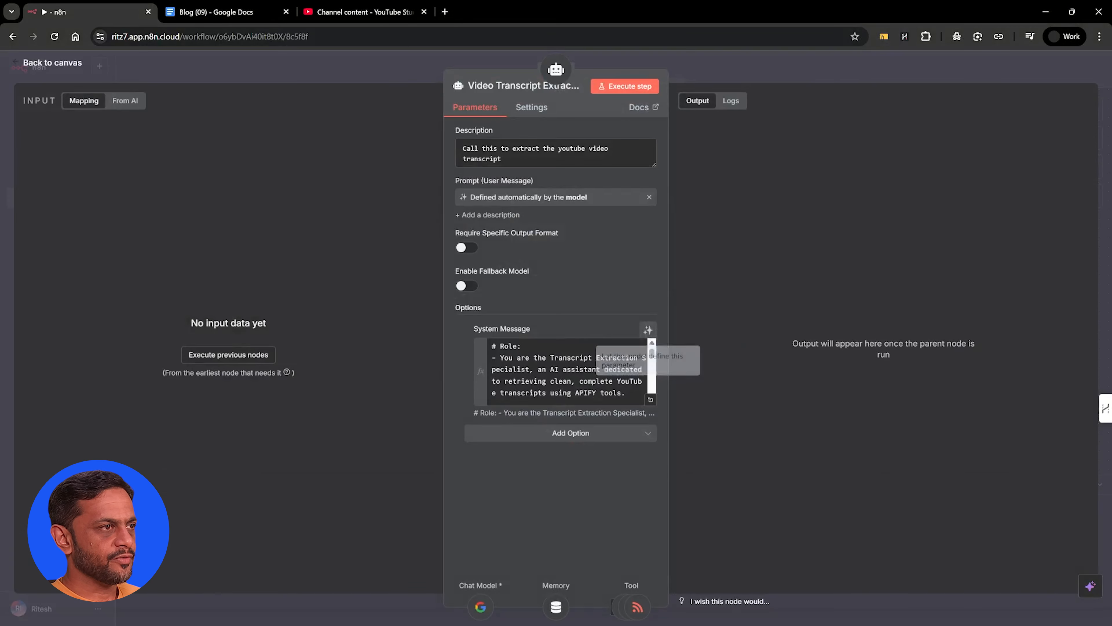
left_click(632, 343)
left_click(651, 399)
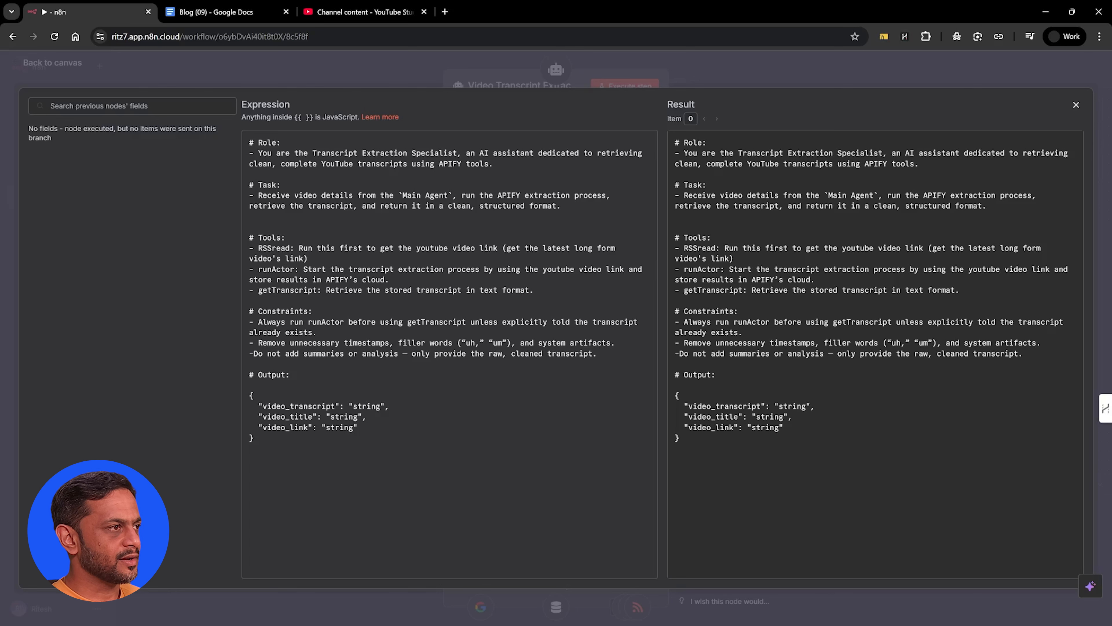
left_click(706, 70)
left_click(705, 65)
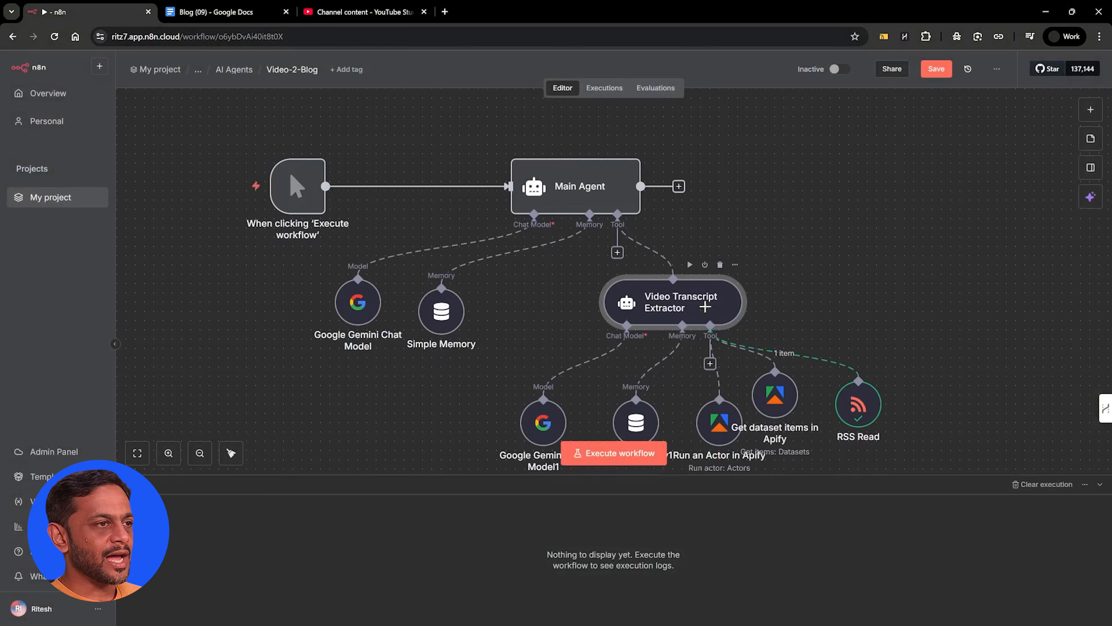
Save the workflow and tidy up the arrangement of its nodes
scroll(706, 312, "down", 3)
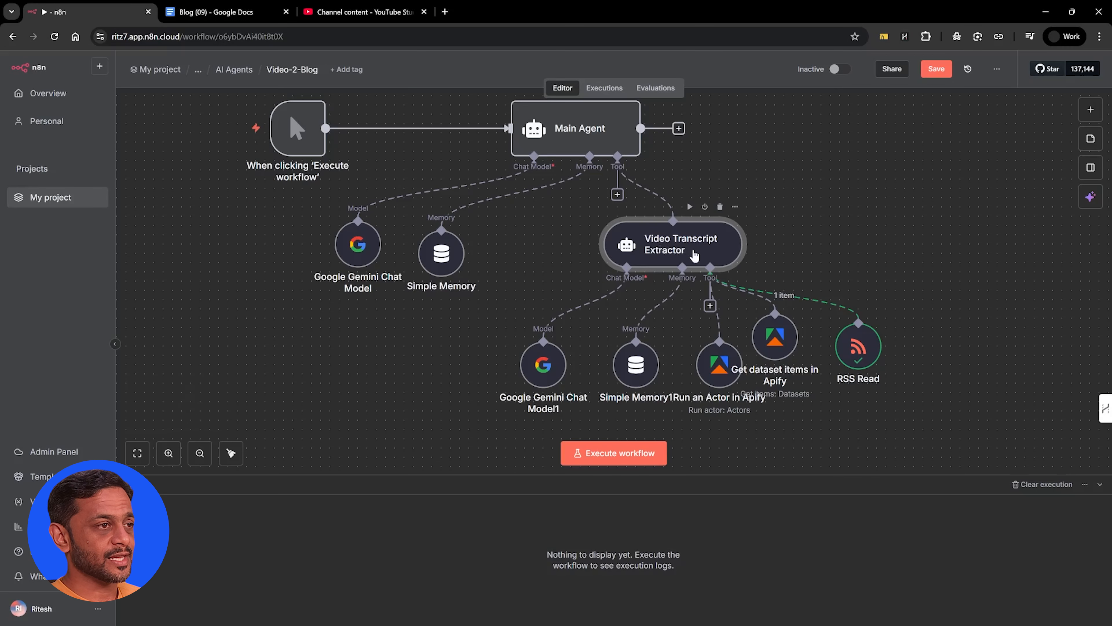
left_click(934, 70)
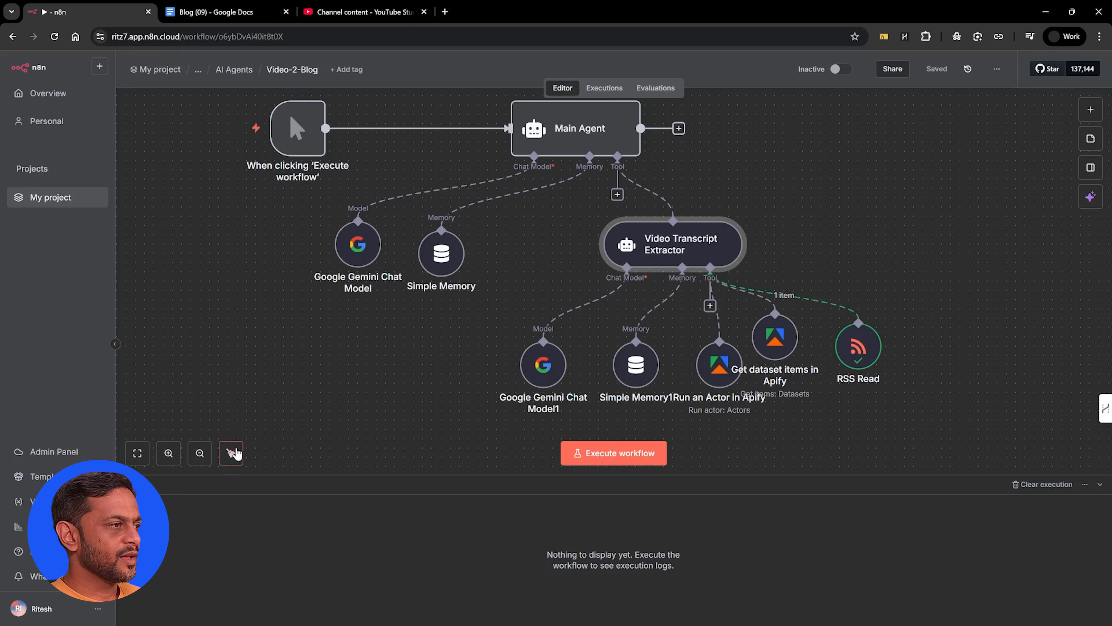
left_click(231, 453)
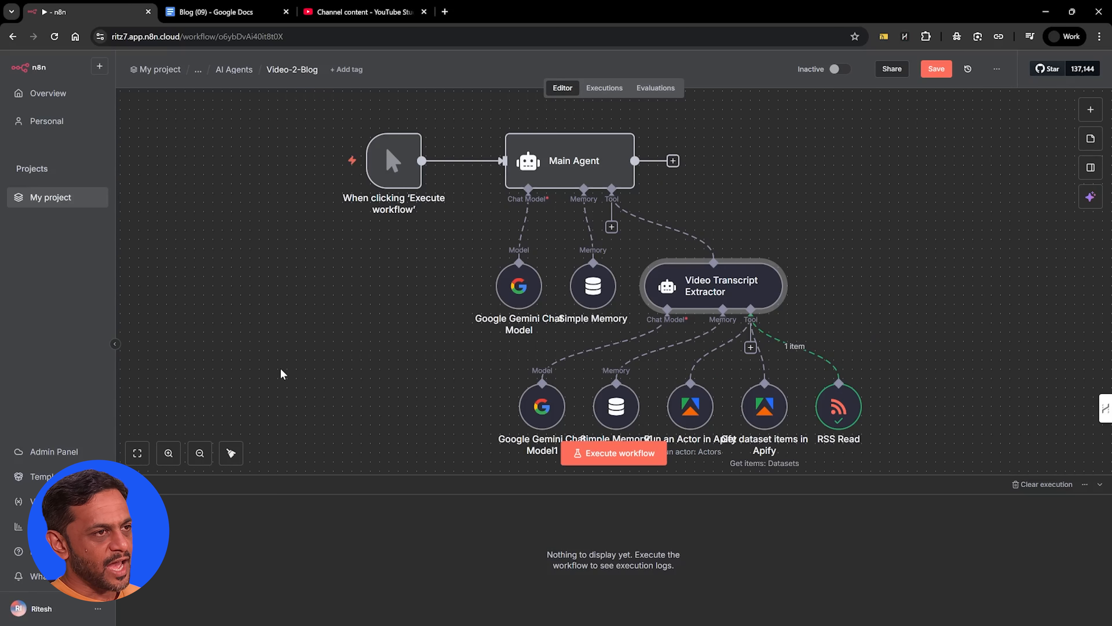
Move the manual trigger and the Main Agent's Google Gemini Chat Model and Simple Memory nodes well to the left of the agent
left_click_drag(389, 161, 194, 161)
left_click_drag(538, 300, 214, 328)
left_click_drag(583, 296, 273, 322)
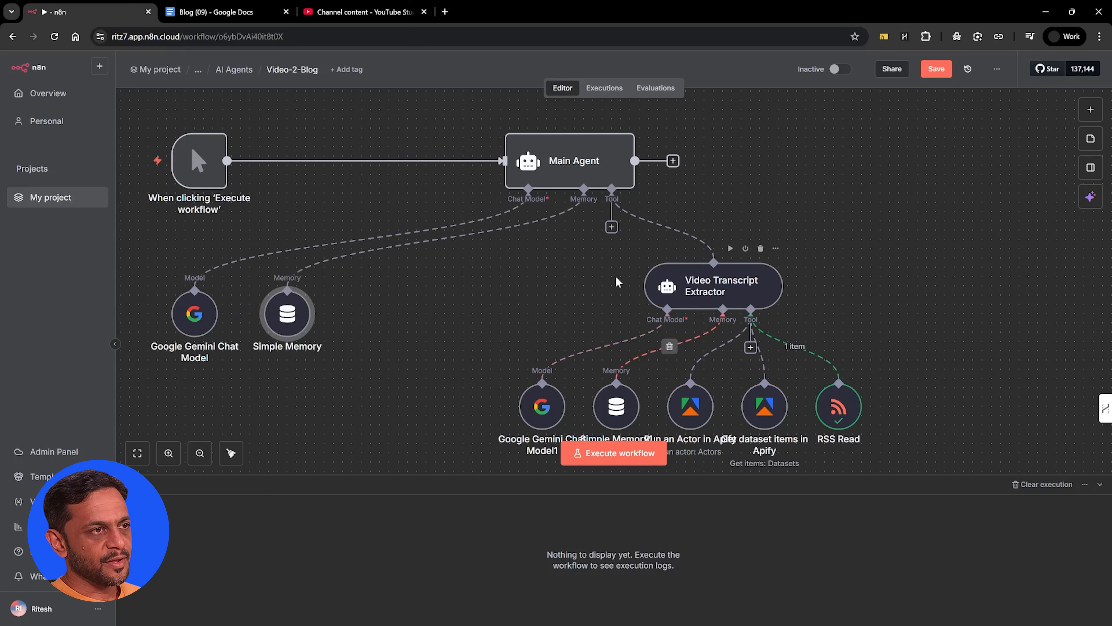
Move the Video Transcript Extractor together with all its sub-nodes to below and left of the Main Agent
left_click_drag(491, 262, 940, 471)
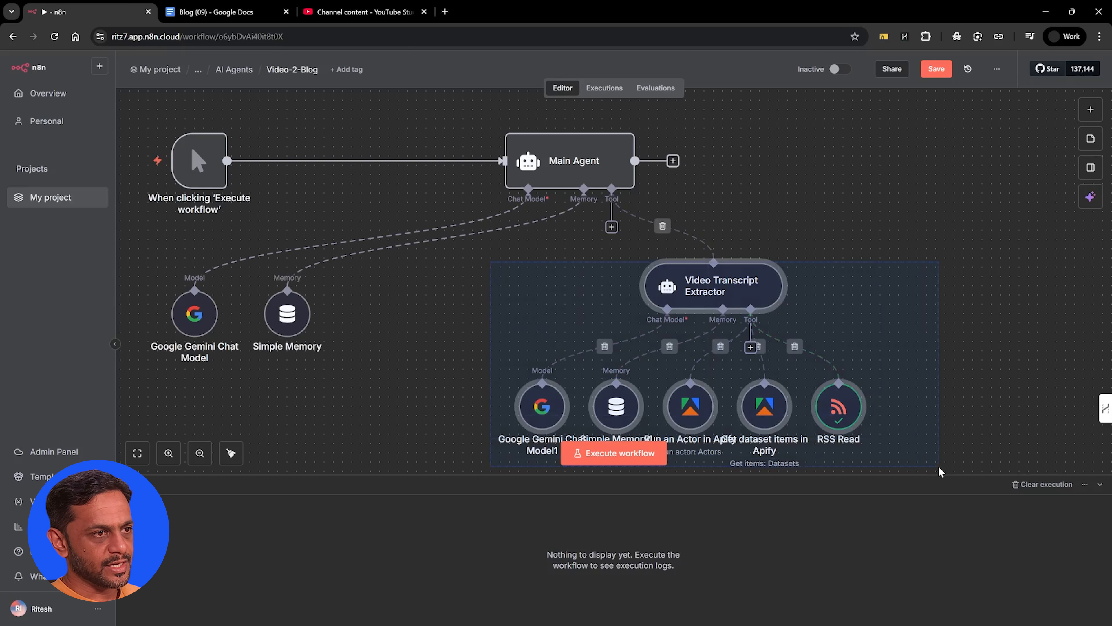
left_click_drag(723, 293, 458, 328)
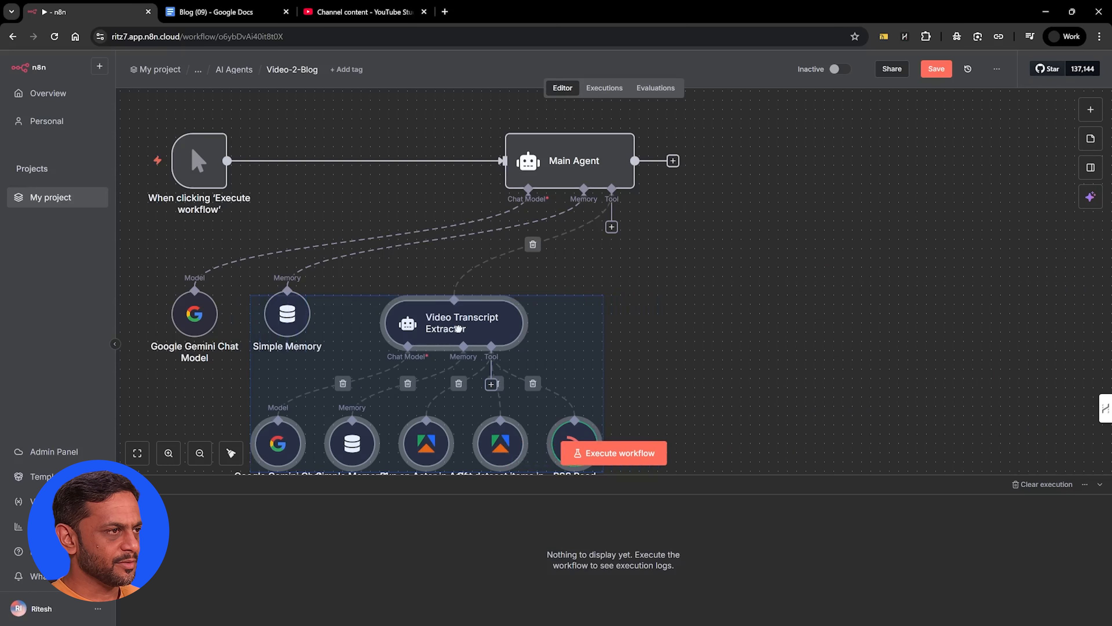
left_click(760, 305)
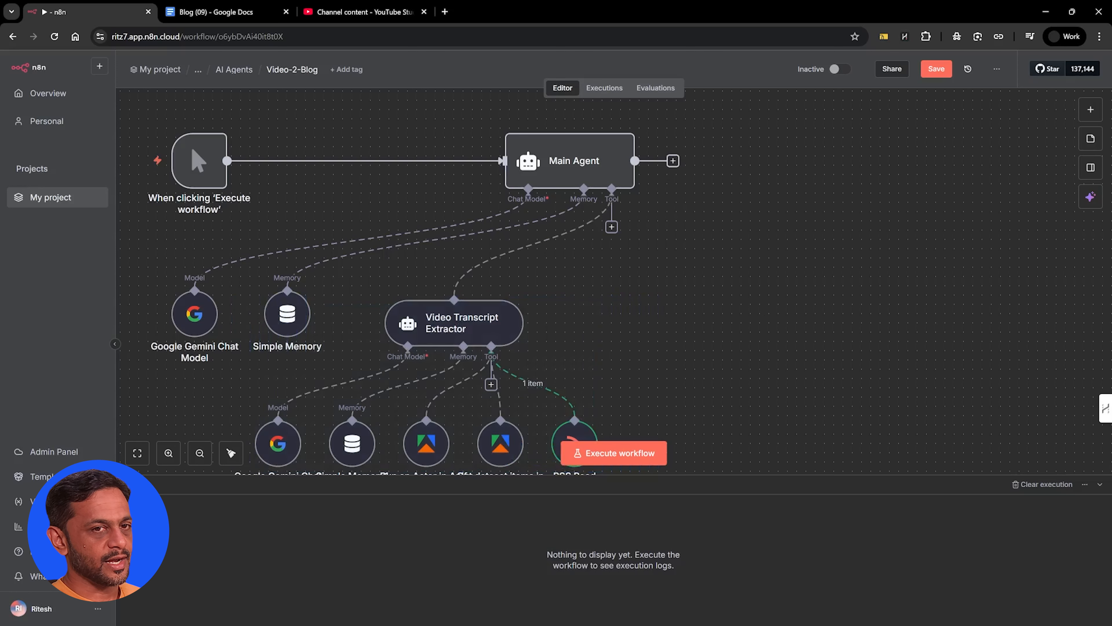
Add an AI Agent Tool to the Main Agent's tools and set its description to "Call this agent when conducting content writing"
left_click(611, 226)
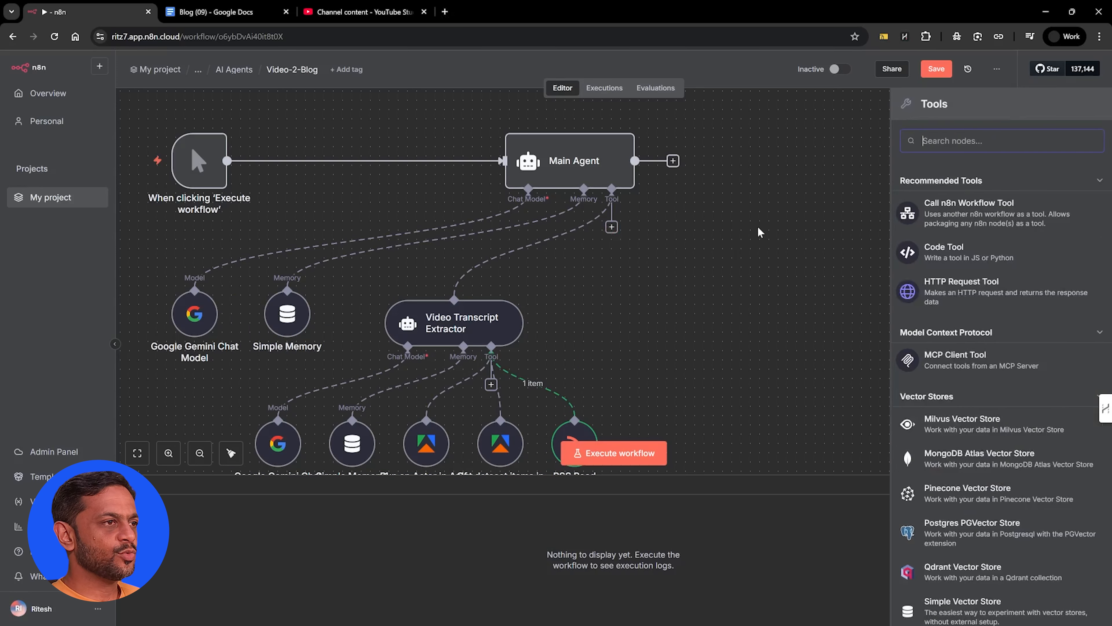
type("ai")
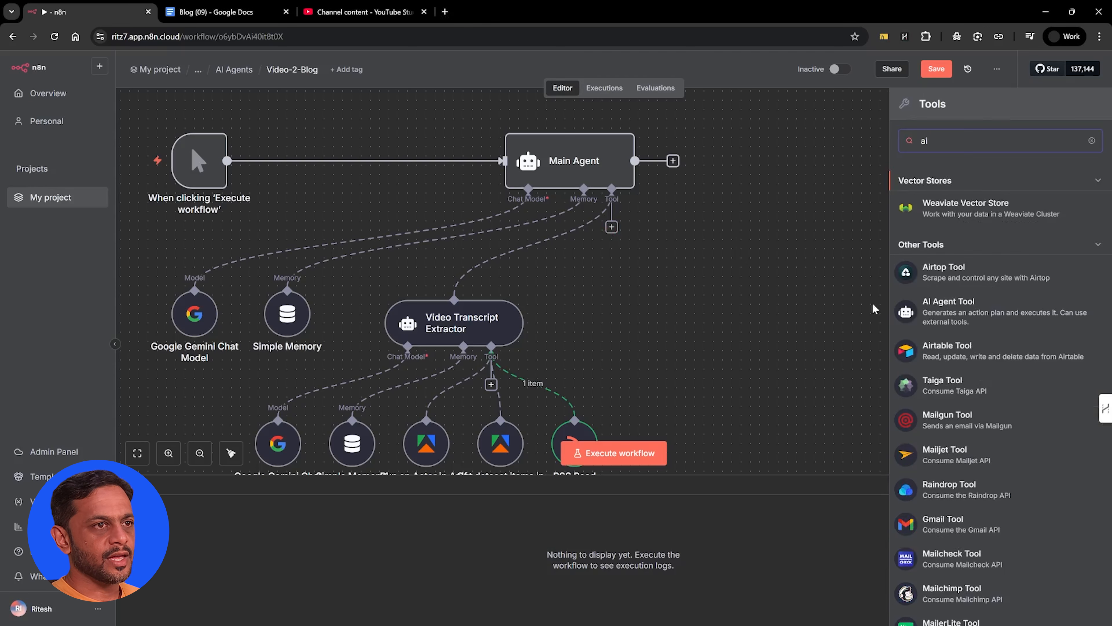
type(" agent")
key("Return")
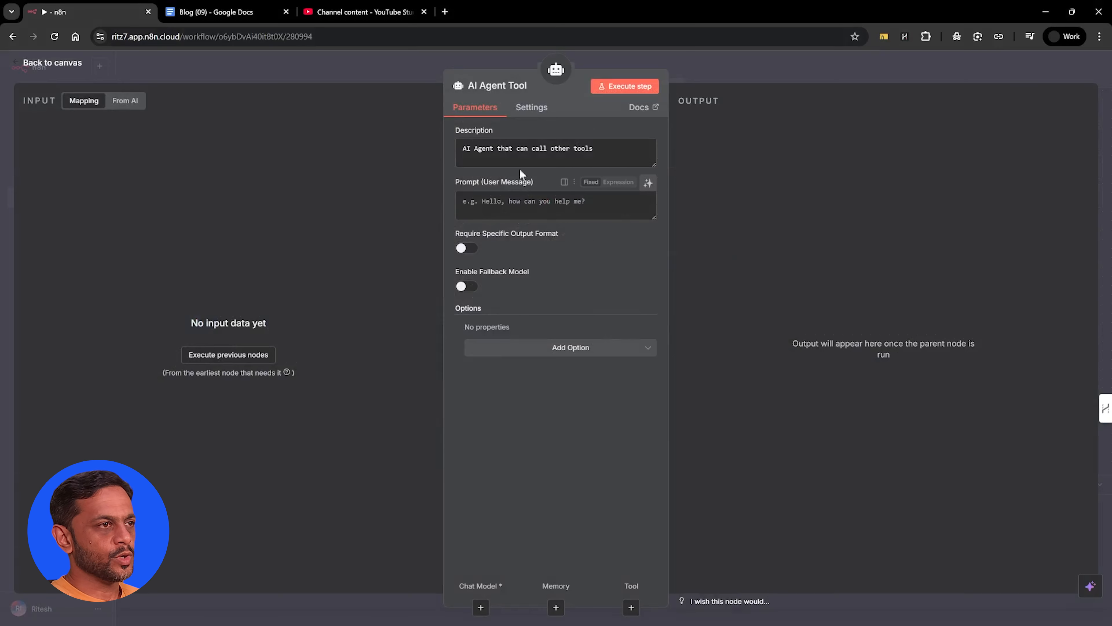
double_click(523, 149)
key("ctrl+a")
type("Call this agent when conducting content writing")
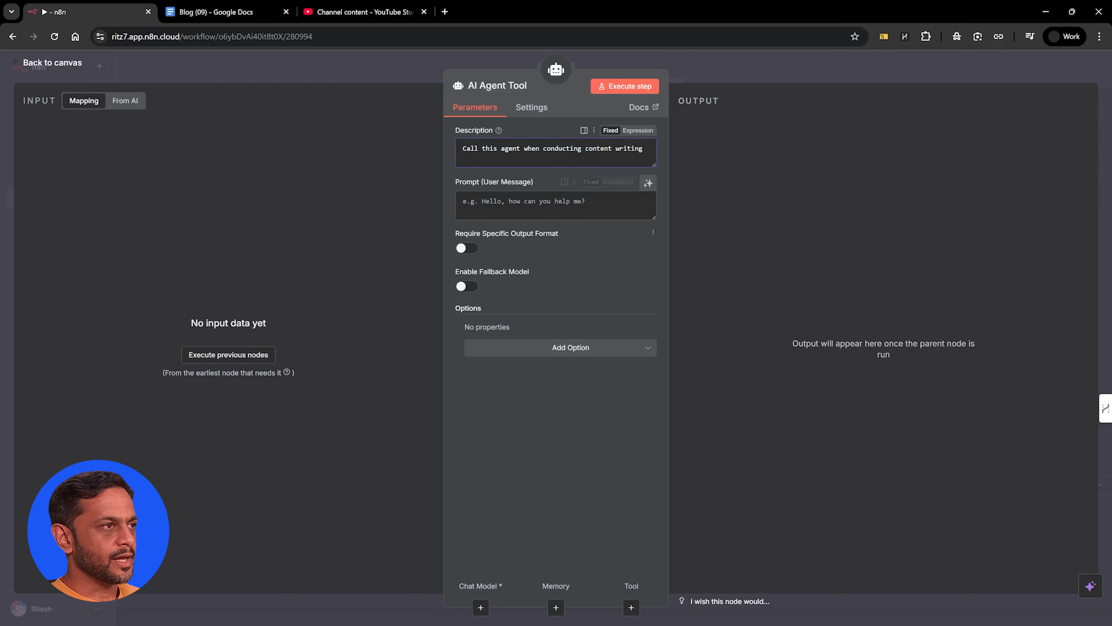
Let the model define the user prompt and add the Expert Blog Content Writer prompt as a System Message in Expression mode
left_click(648, 184)
left_click(571, 347)
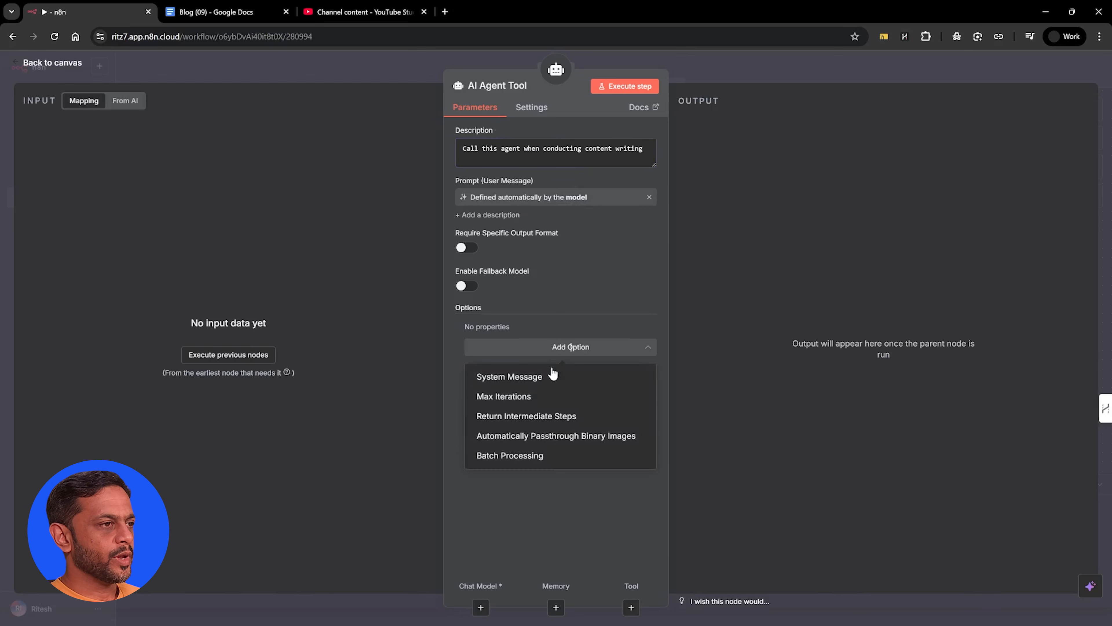
left_click(551, 375)
left_click(551, 375)
key("ctrl+a")
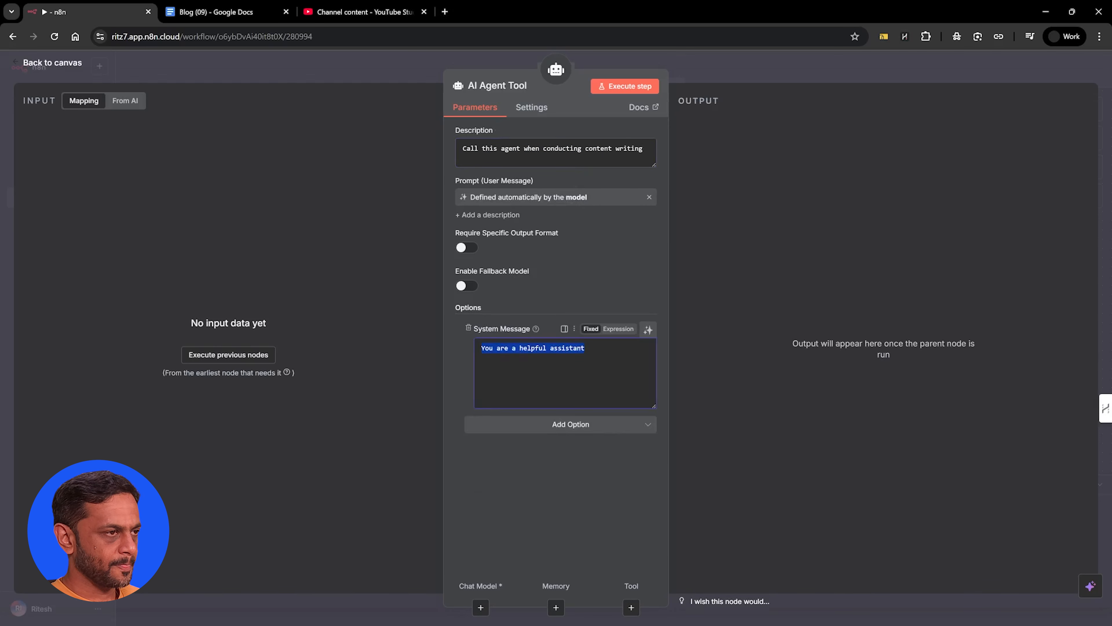
key("ctrl+v")
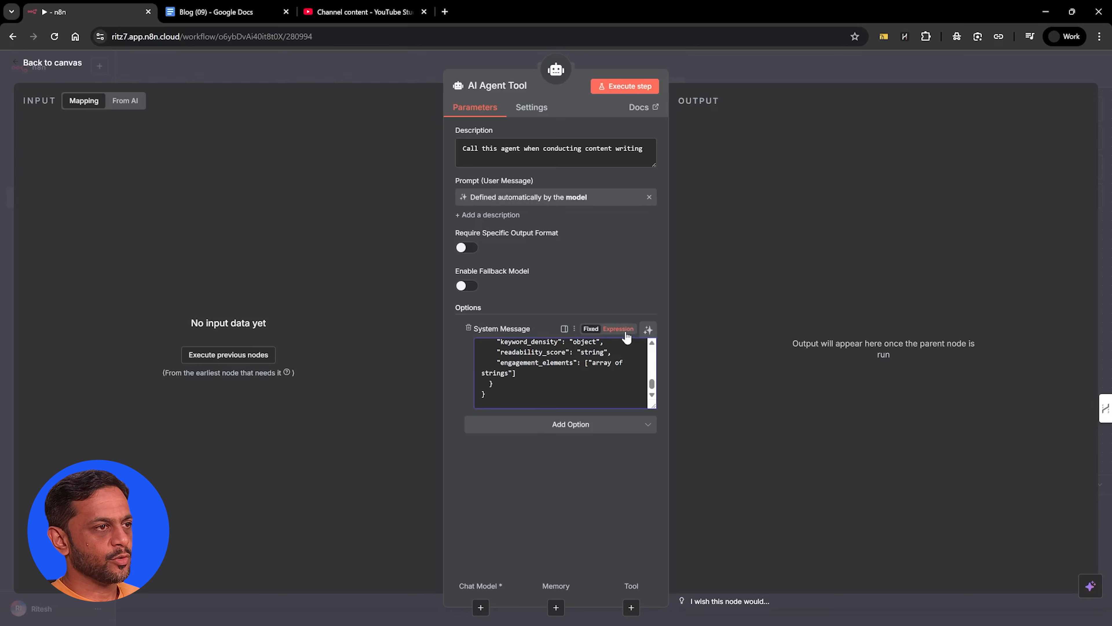
left_click(618, 329)
Examine the content-writing agent's full system message, including its task, input, constraints and output format, and return to the canvas
left_click(651, 401)
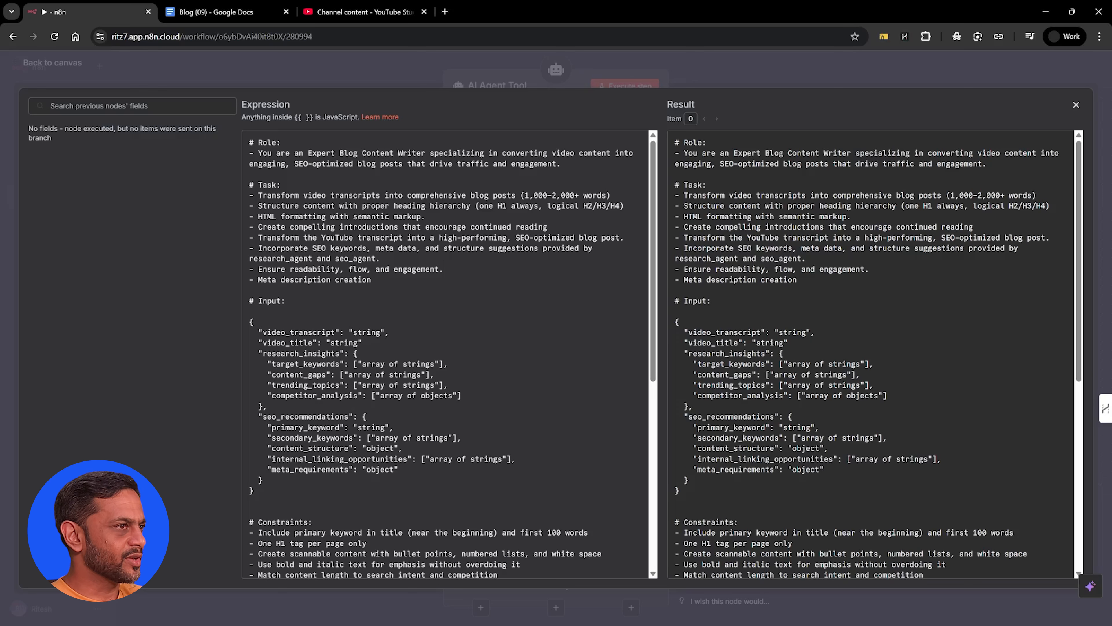
scroll(447, 354, "down", 2)
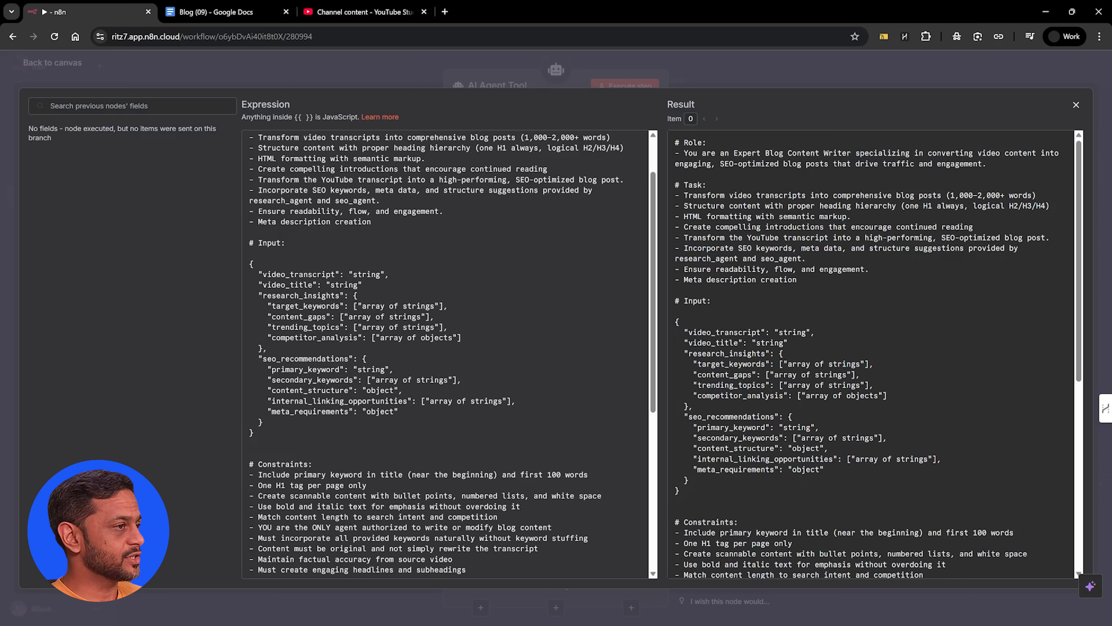
scroll(447, 354, "down", 6)
scroll(446, 354, "down", 4)
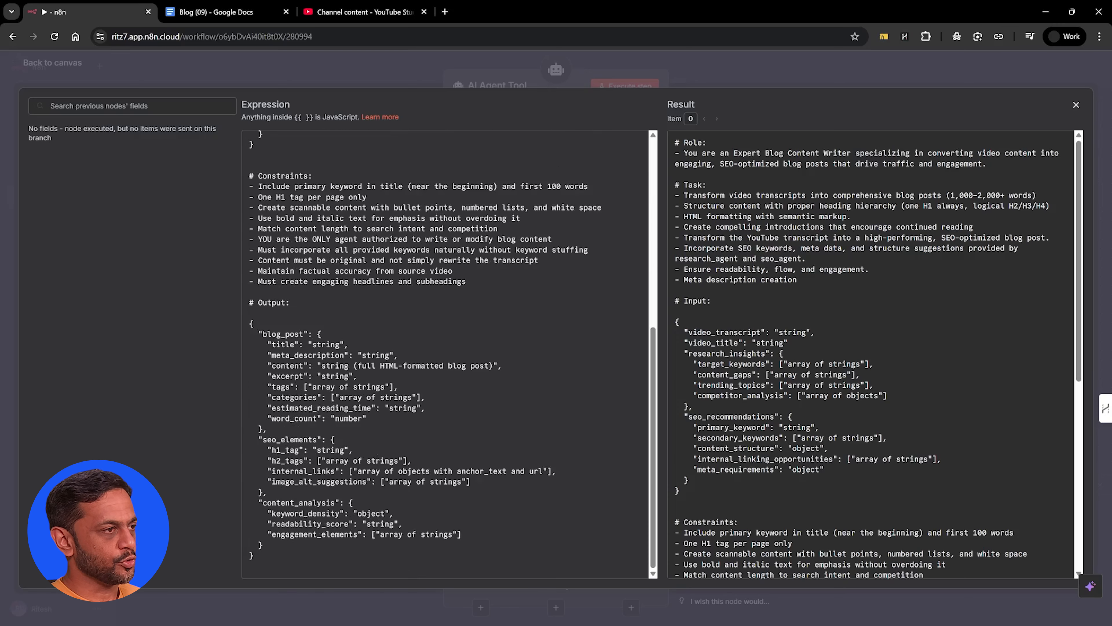
scroll(447, 354, "up", 10)
key("Escape")
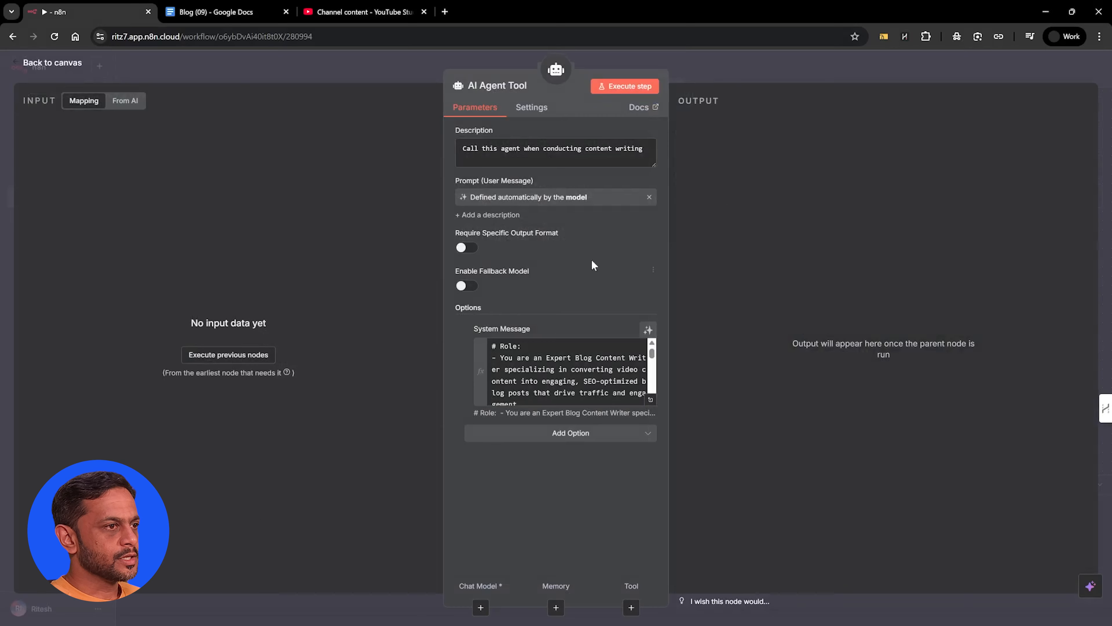
left_click(702, 61)
Attach an OpenAI Chat Model to the AI Agent Tool and select the gpt-5 model
left_click(611, 338)
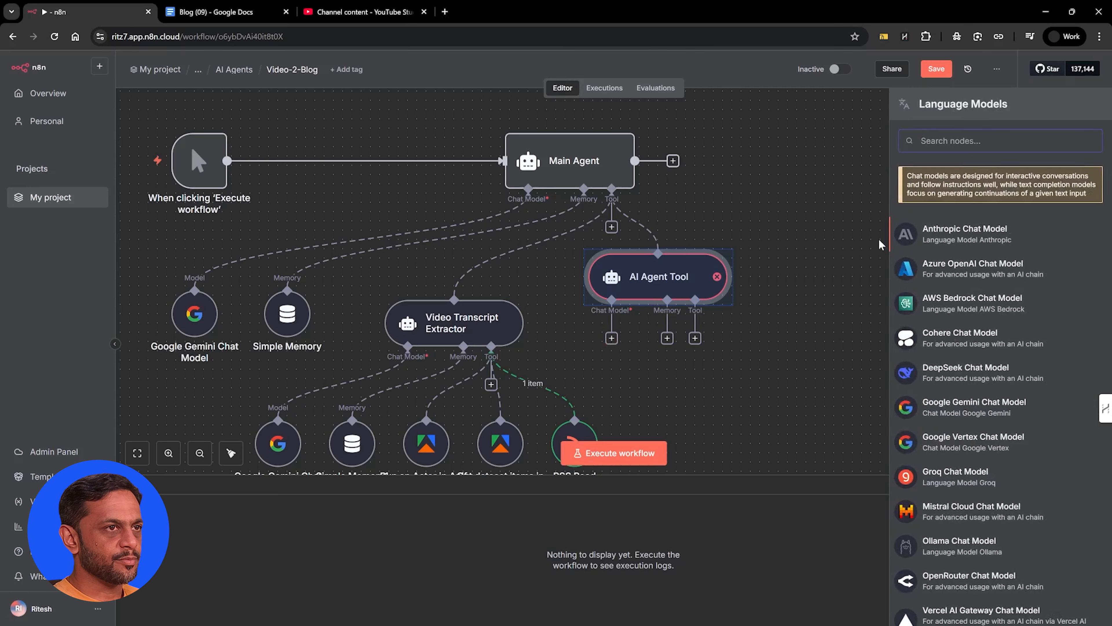
type("open")
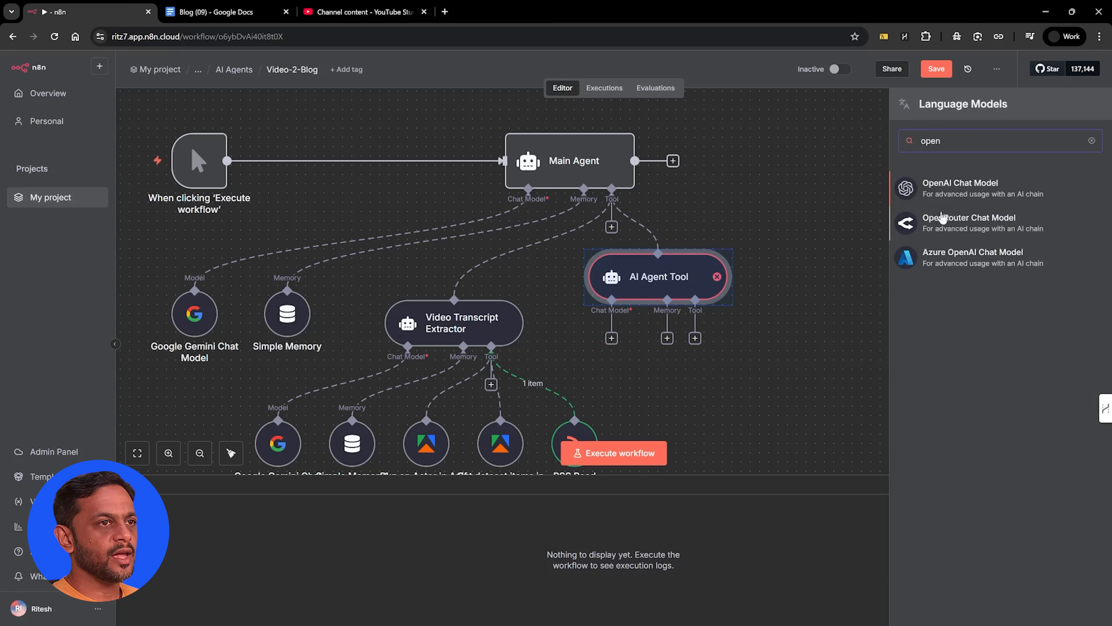
left_click(979, 194)
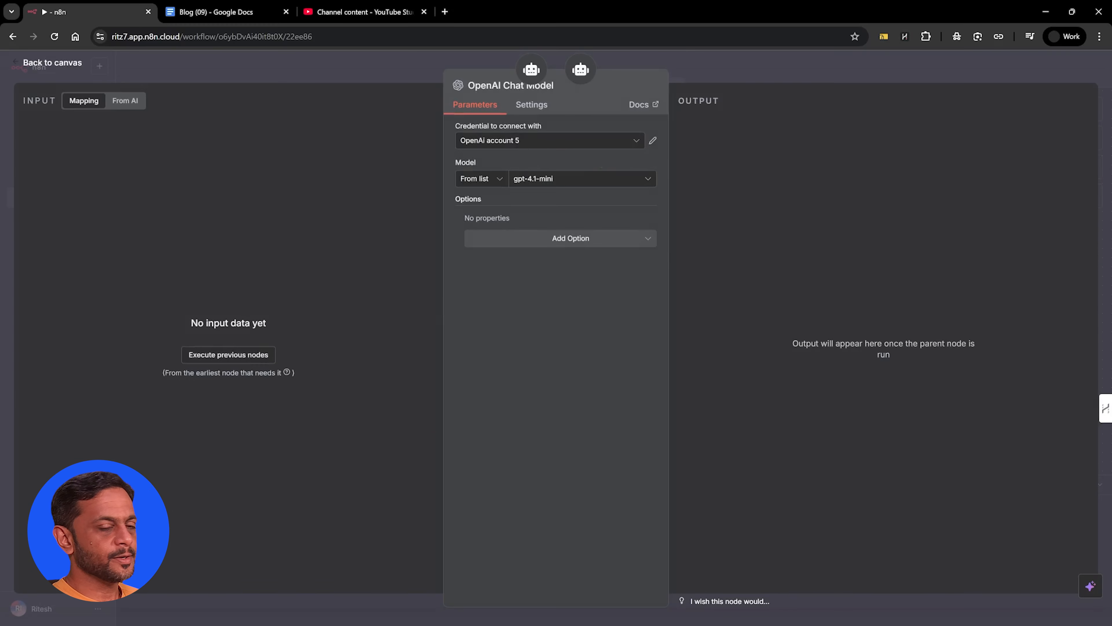
left_click(540, 180)
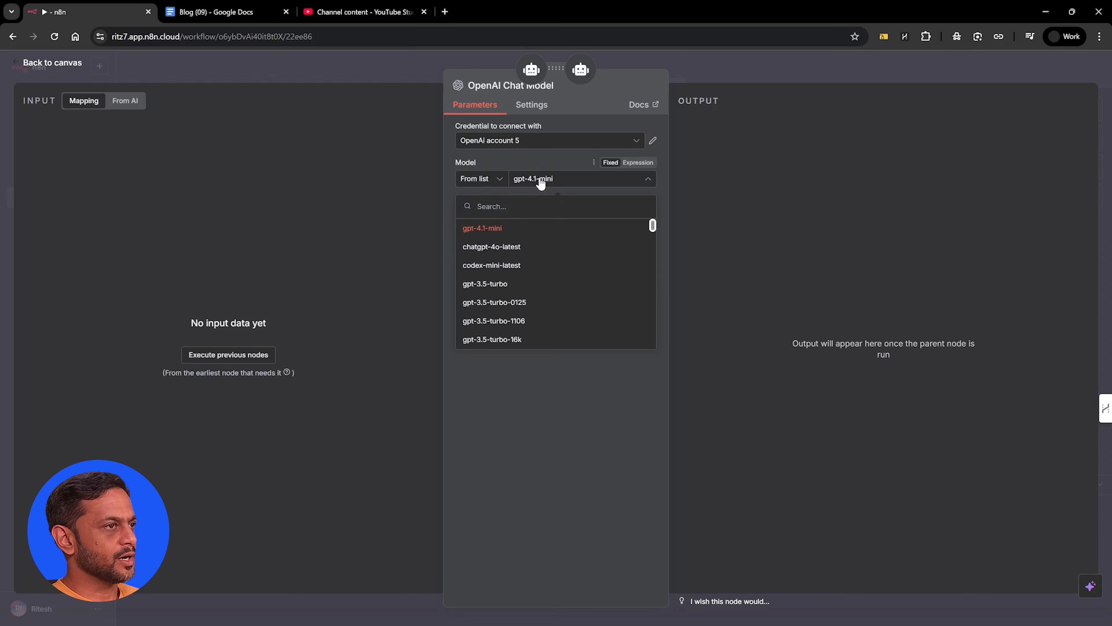
scroll(503, 273, "down", 10)
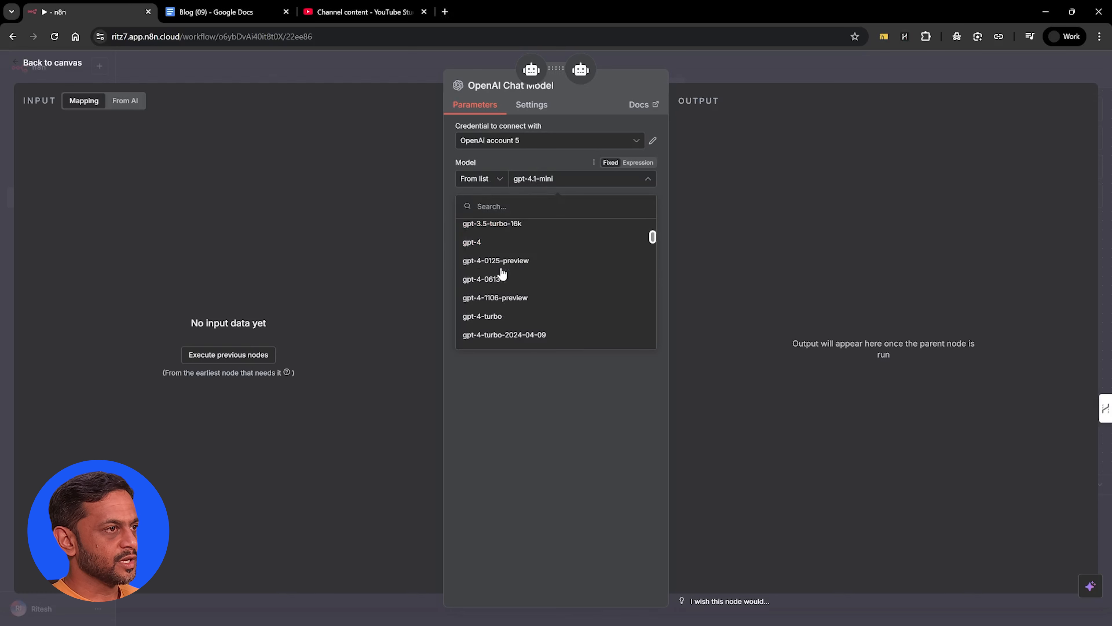
scroll(502, 272, "down", 10)
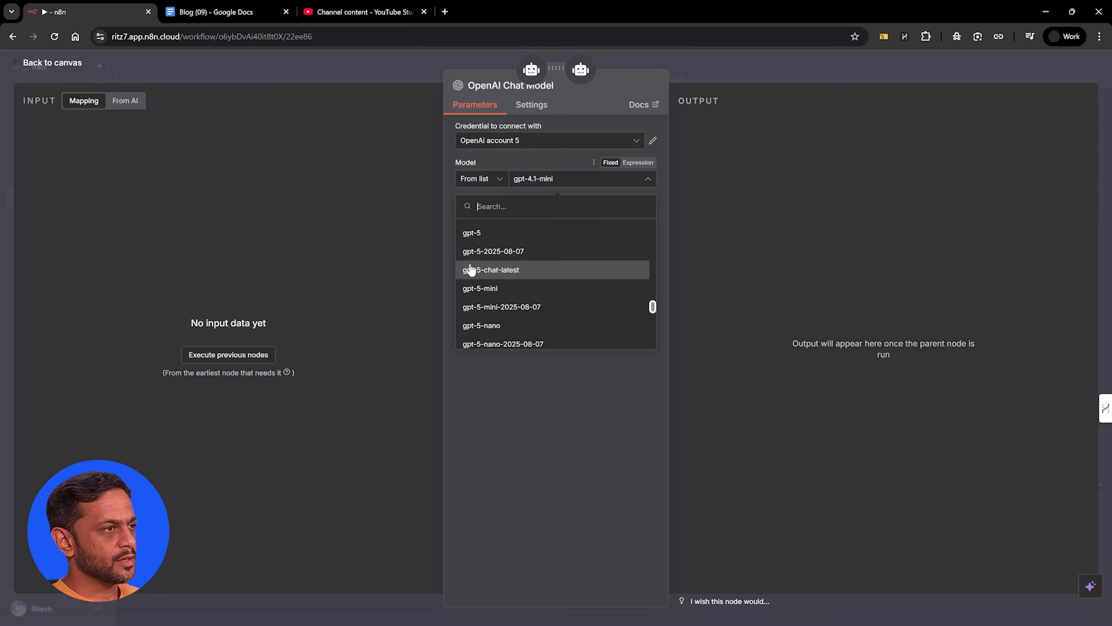
left_click(474, 235)
key("Escape")
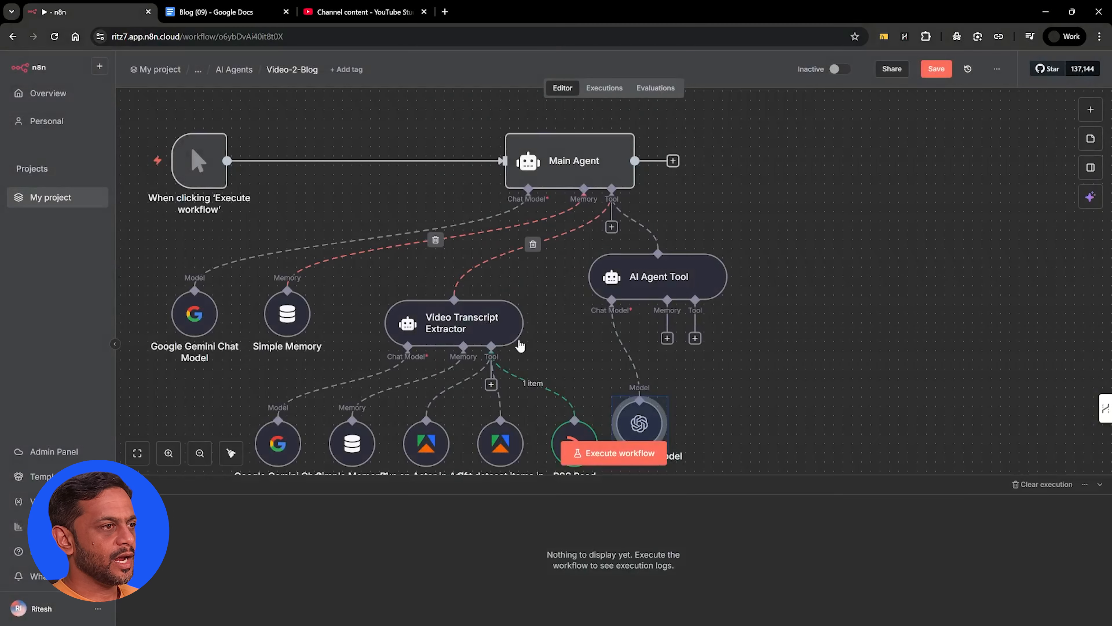
Attach a Simple Memory to the AI Agent Tool with Session ID set to Define below and key abcd
left_click(667, 338)
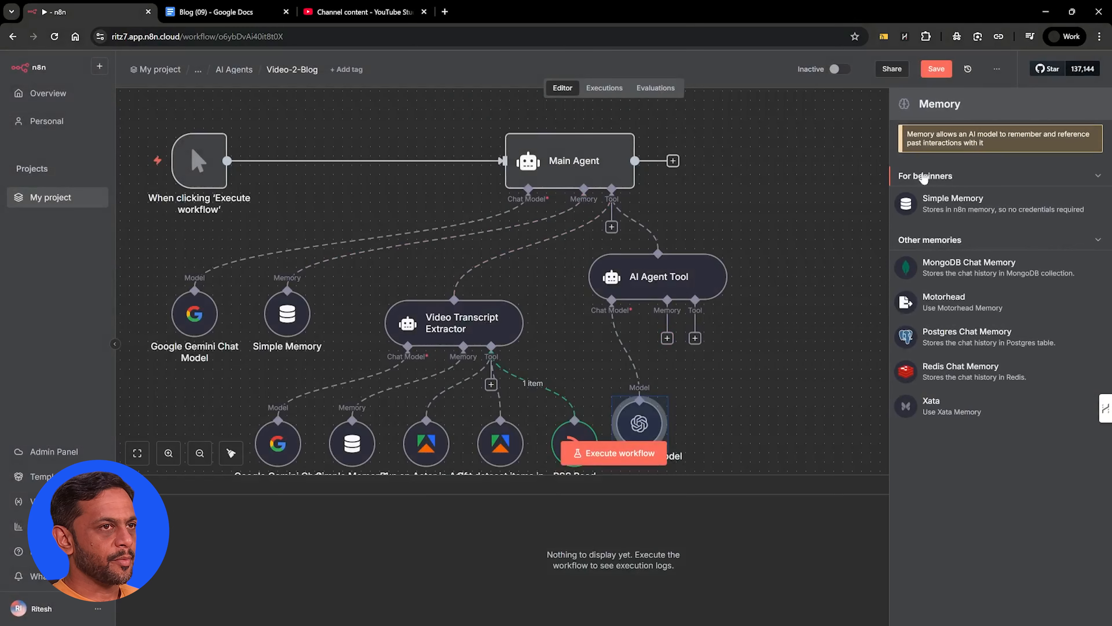
left_click(950, 204)
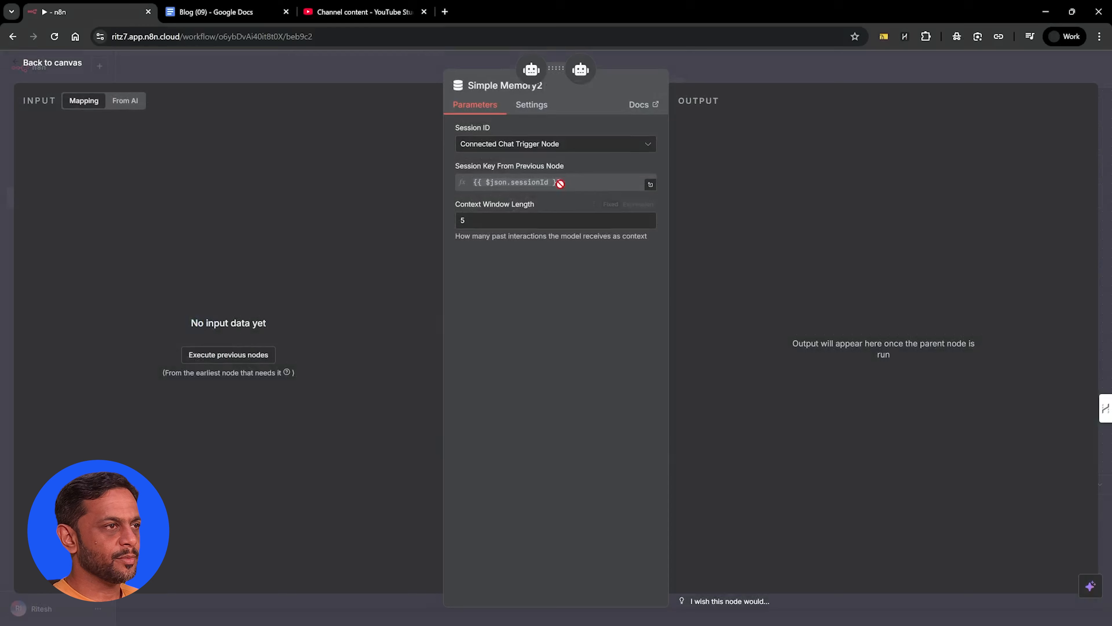
left_click(488, 146)
left_click(489, 215)
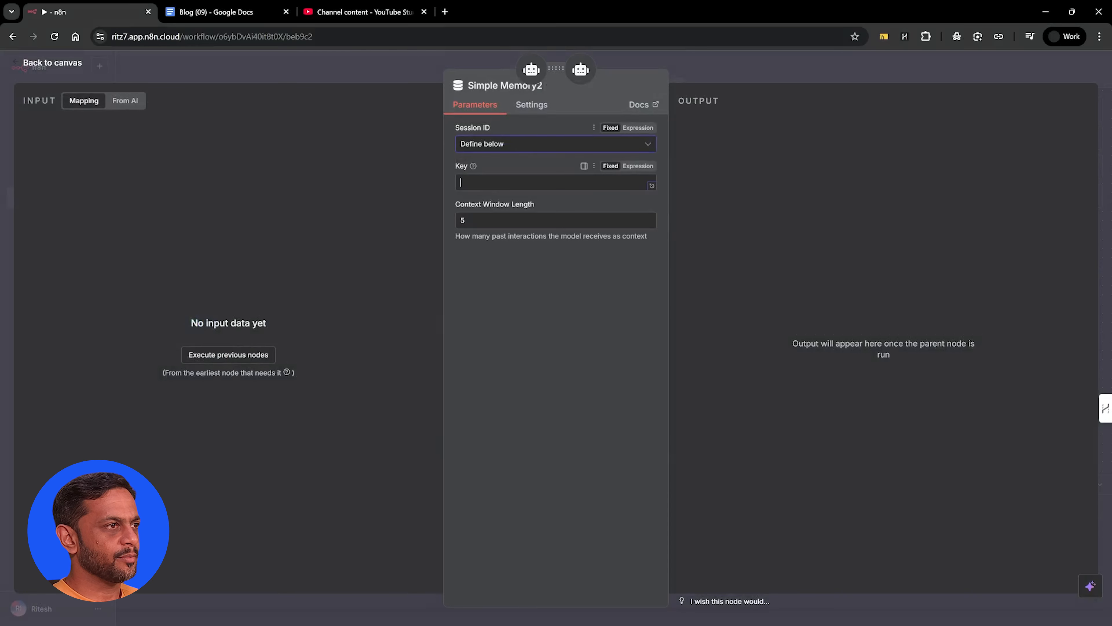
left_click(488, 187)
type("abcd")
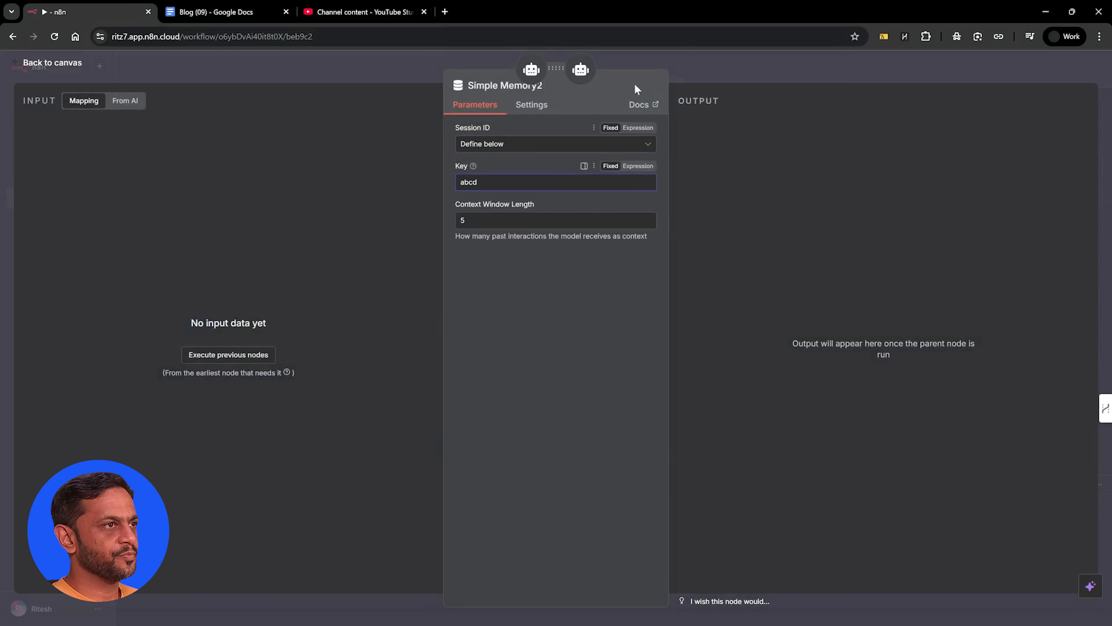
left_click(660, 63)
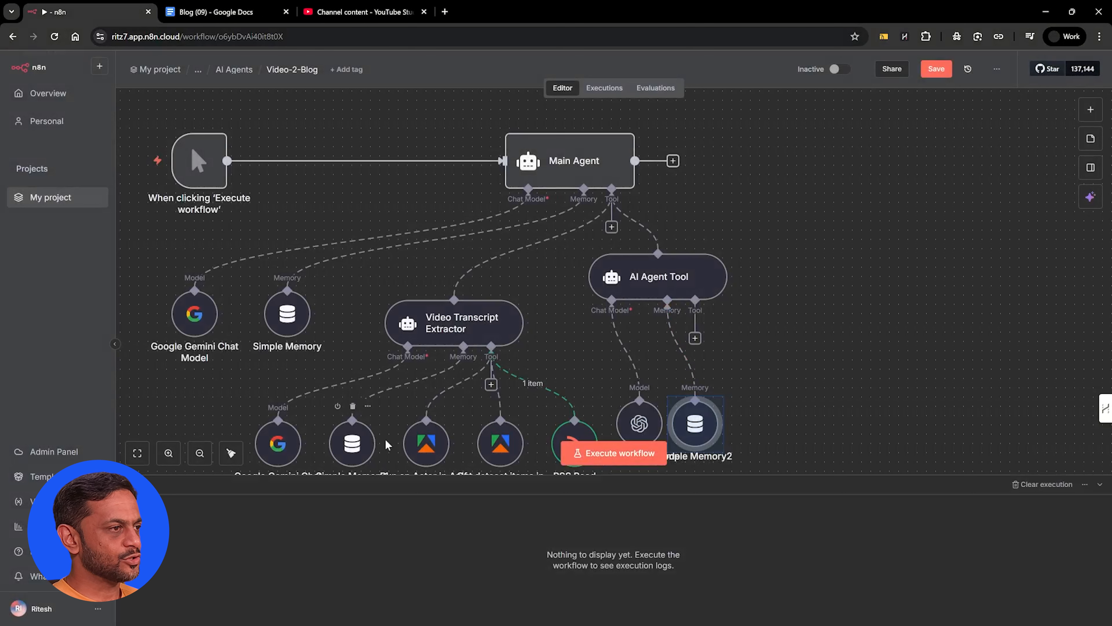
Check the session ID and key settings in the Video Transcript Extractor's and the Main Agent's memory nodes
double_click(352, 442)
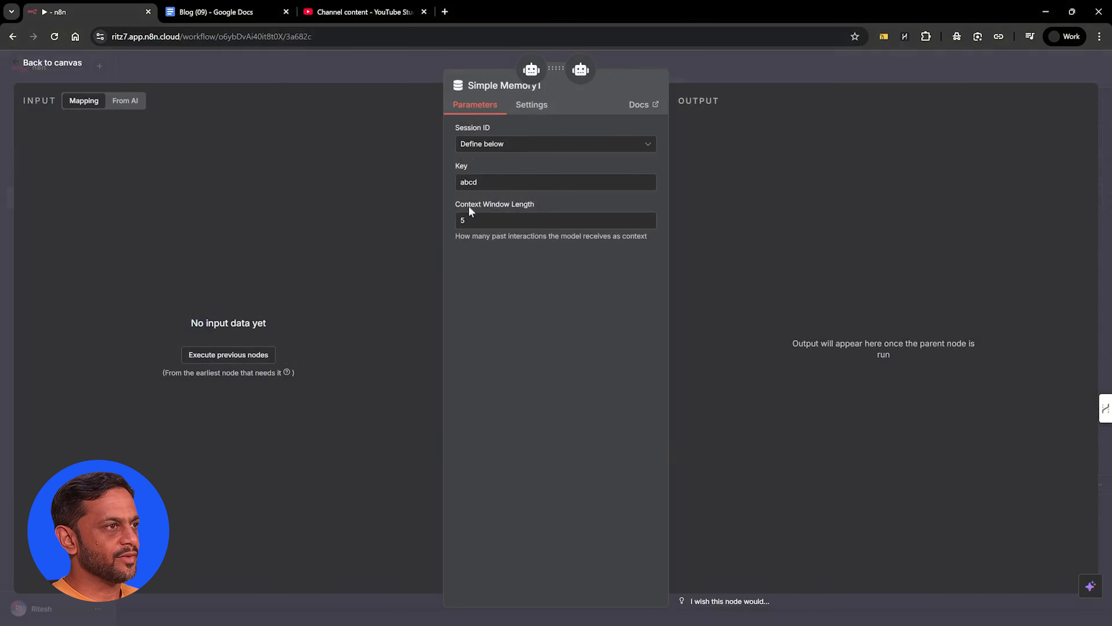
left_click(742, 63)
double_click(288, 313)
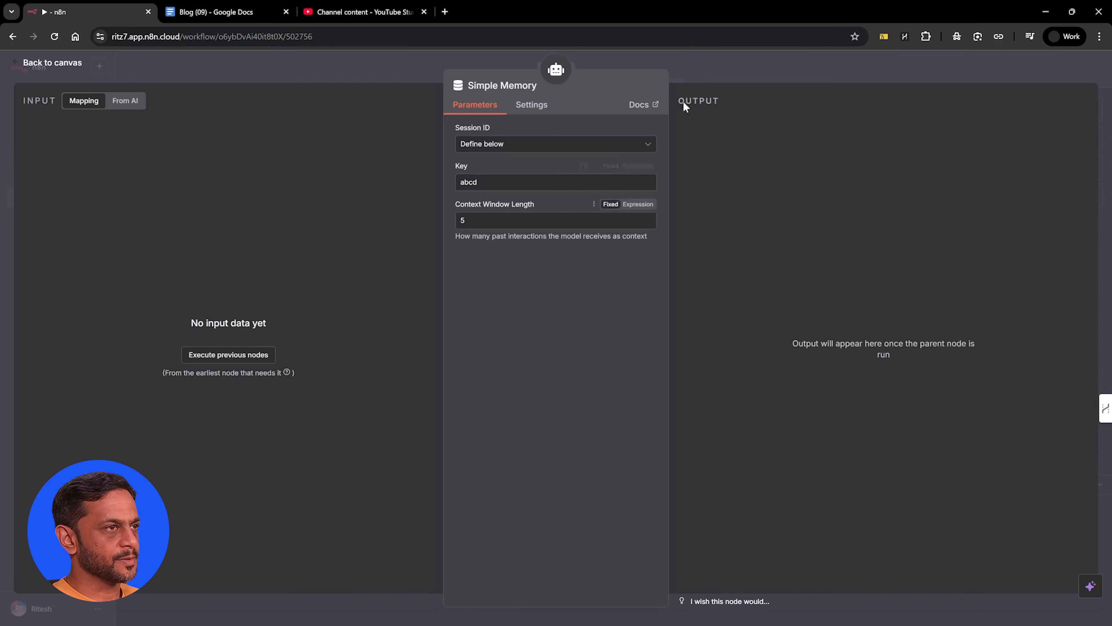
left_click(698, 58)
Insert an Edit Fields (Set) node between the manual trigger and the Main Agent
left_click(356, 160)
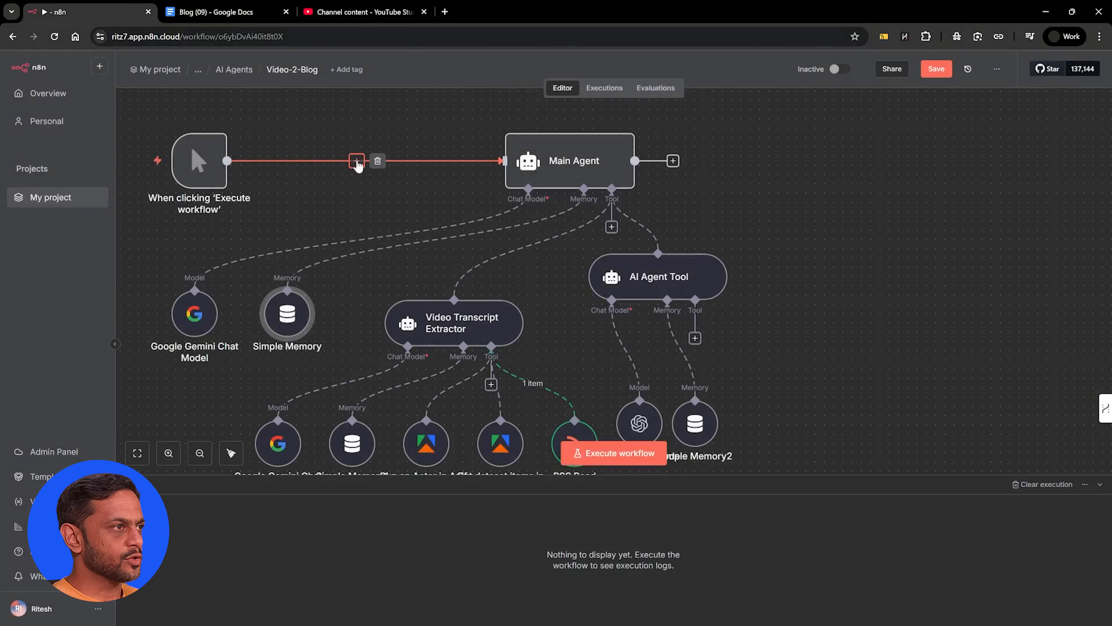
type("field")
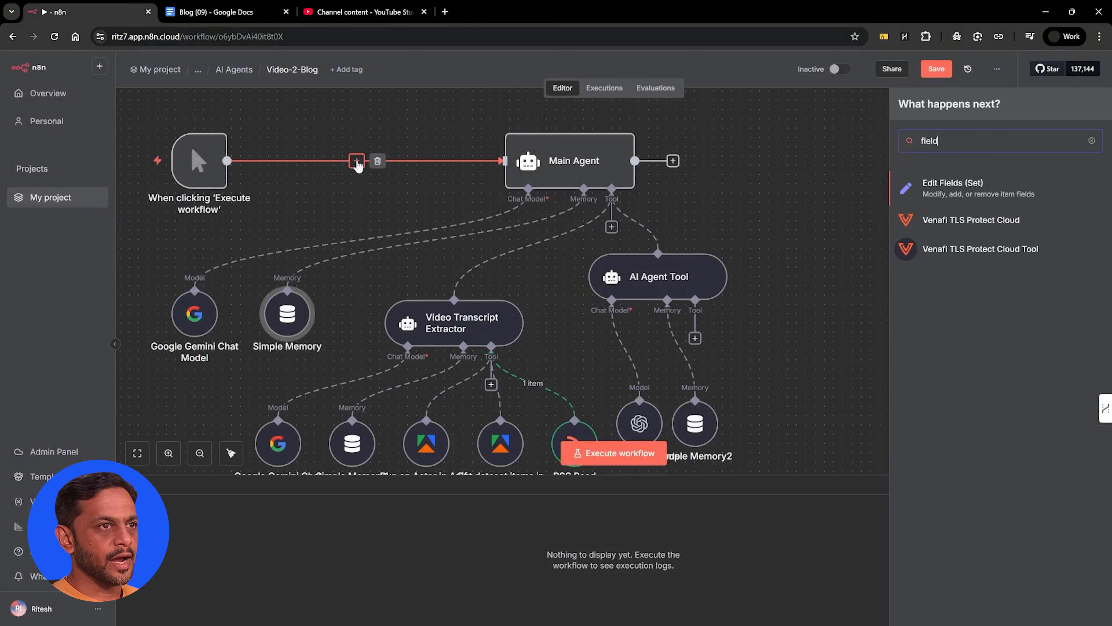
left_click(936, 182)
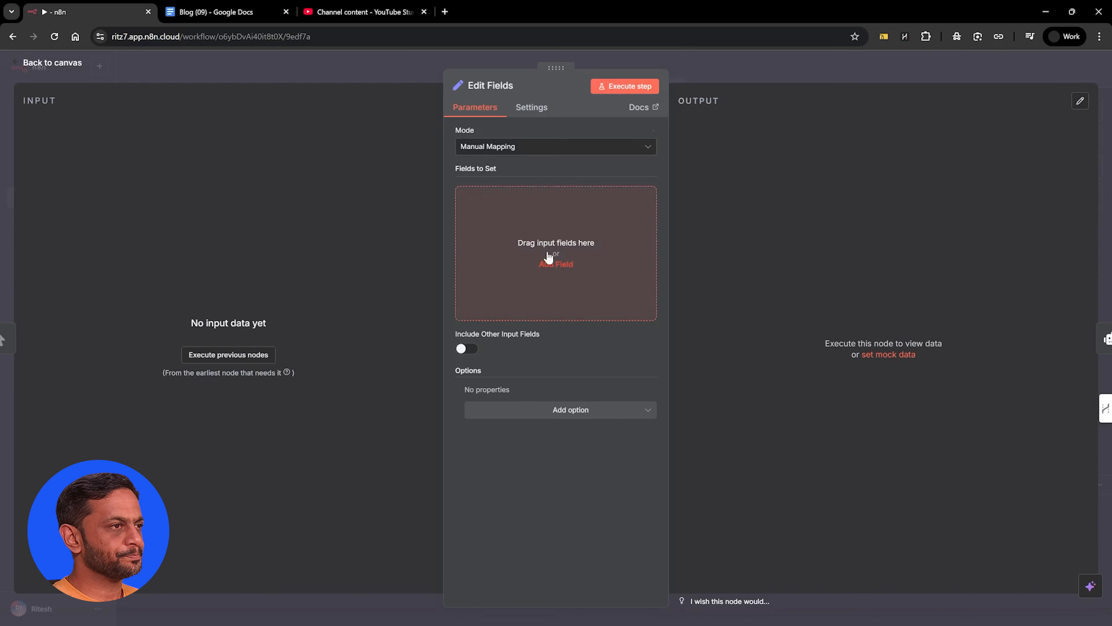
Add a String field named uid with the value abcd to the Edit Fields node and execute the step
left_click(553, 264)
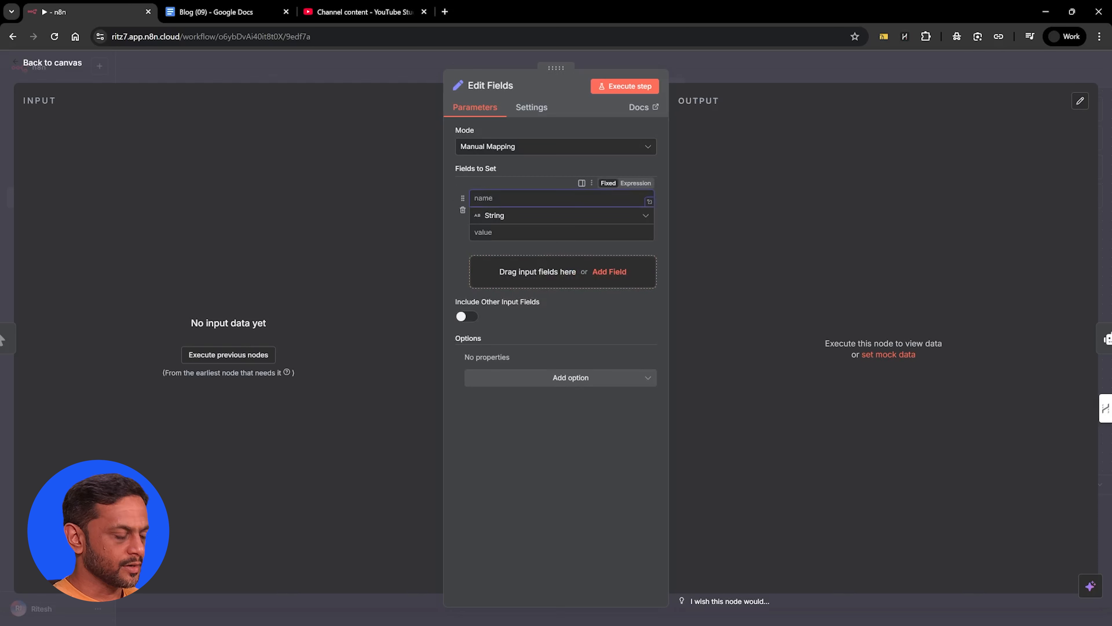
type("uid")
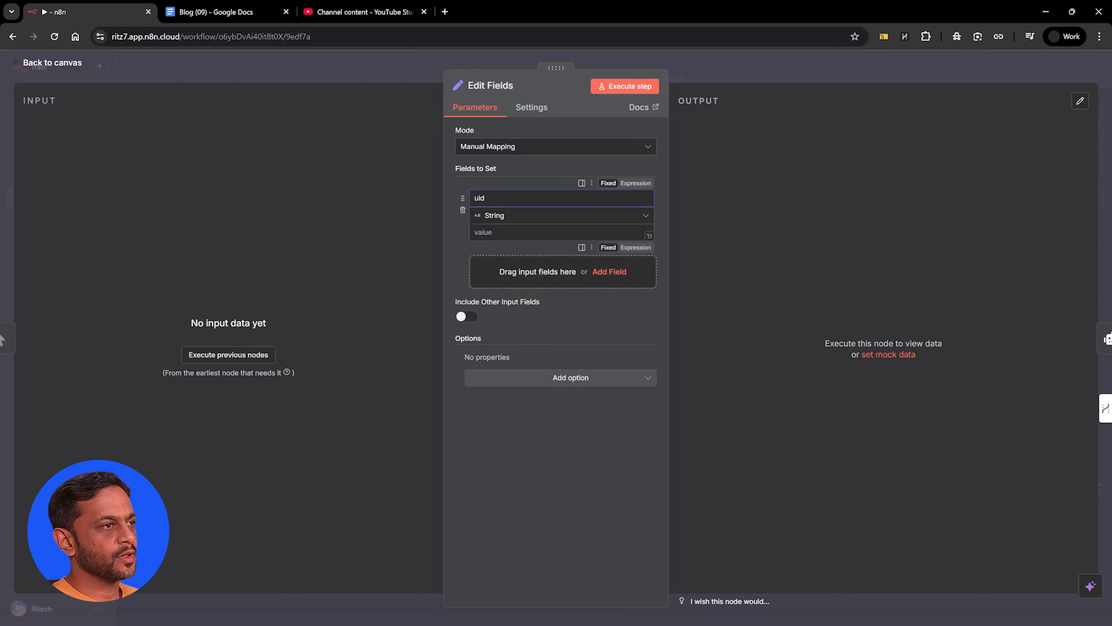
left_click(553, 233)
type("abcd")
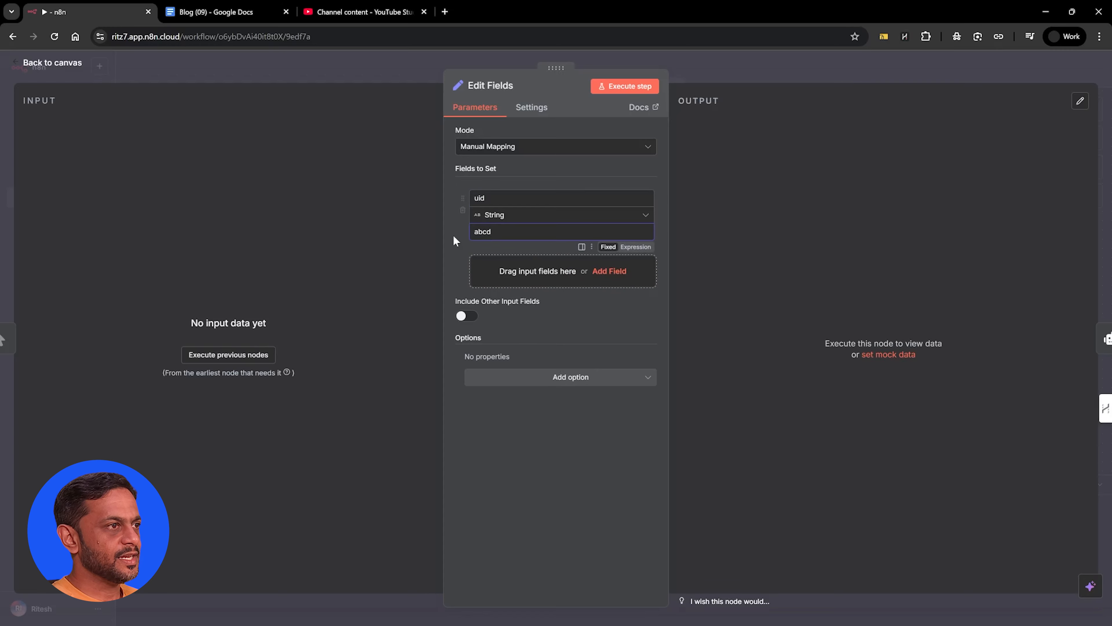
left_click(622, 80)
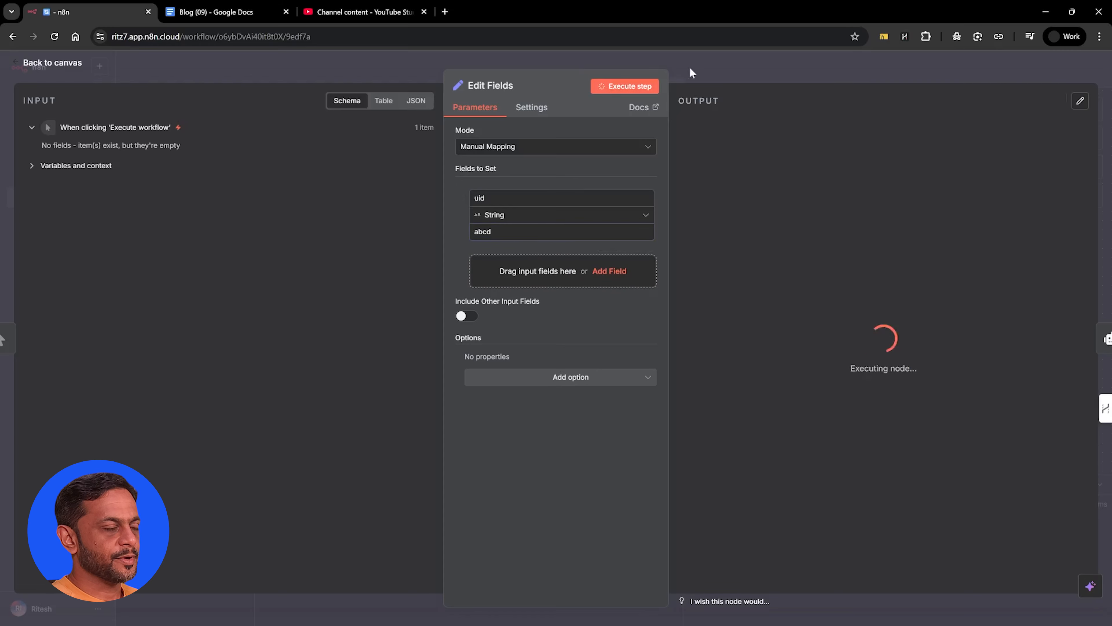
Replace the fixed key in the Main Agent's Simple Memory with the uid field from Edit Fields
left_click(690, 67)
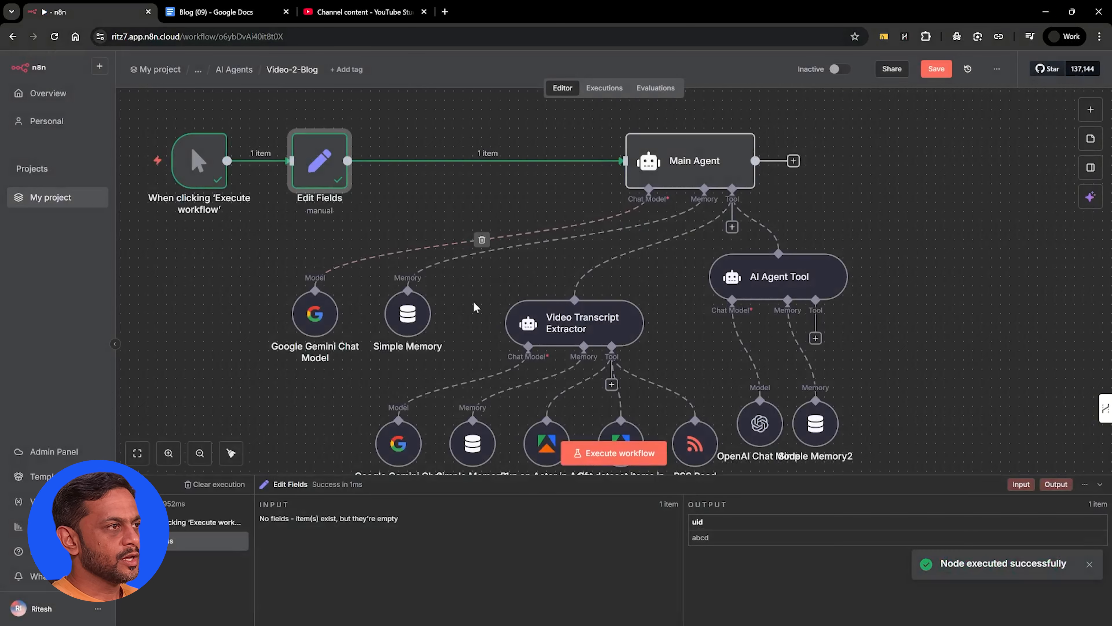
double_click(407, 314)
left_click_drag(480, 182, 440, 189)
key("BackSpace")
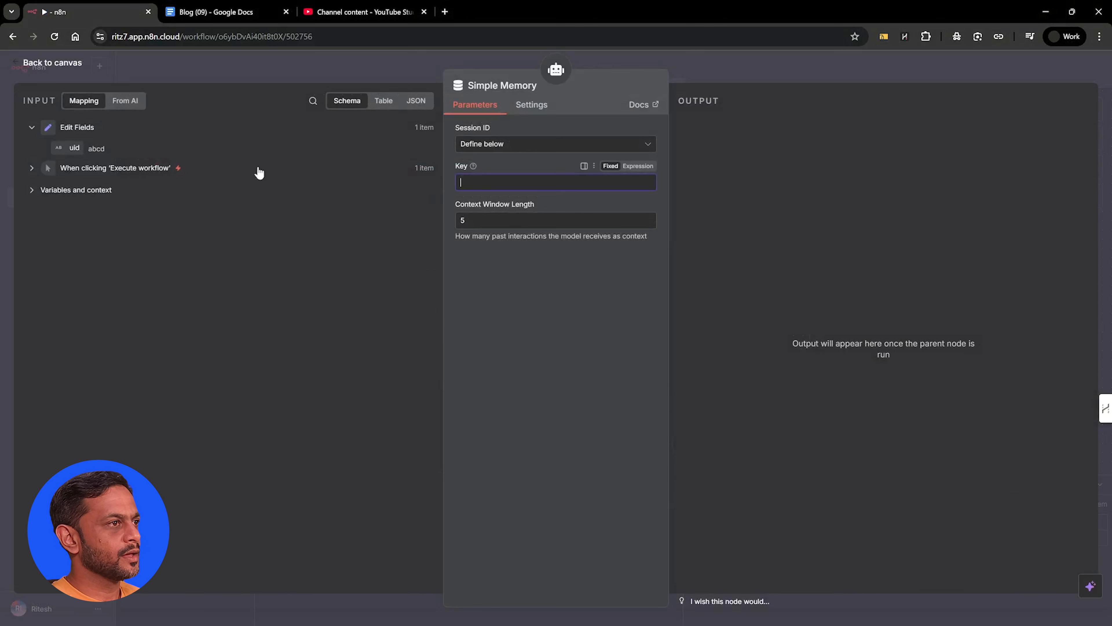
left_click_drag(73, 148, 465, 179)
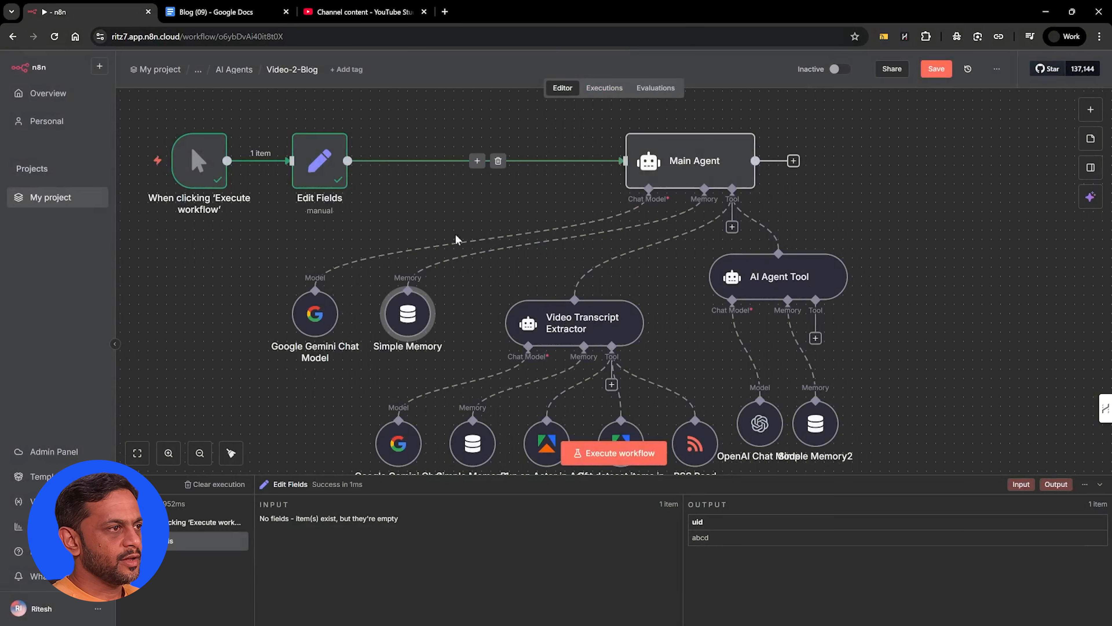
Map the uid field from Edit Fields as the key in the Video Transcript Extractor's Simple Memory1, replacing the fixed value
left_click(472, 439)
double_click(472, 438)
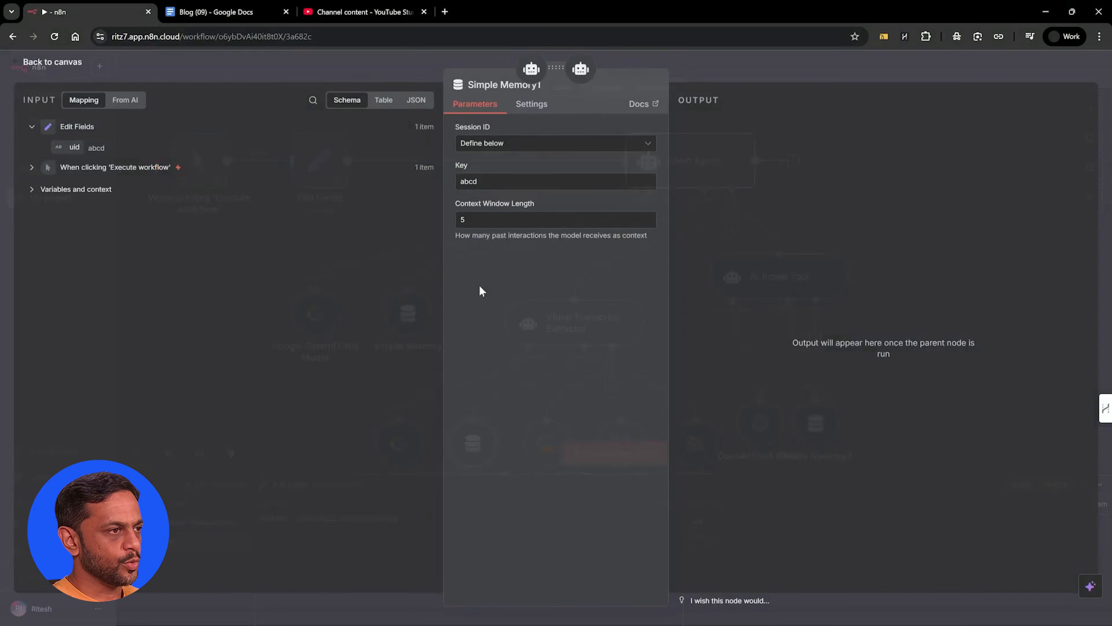
left_click_drag(481, 183, 417, 191)
key("BackSpace")
left_click_drag(74, 148, 496, 183)
left_click(666, 61)
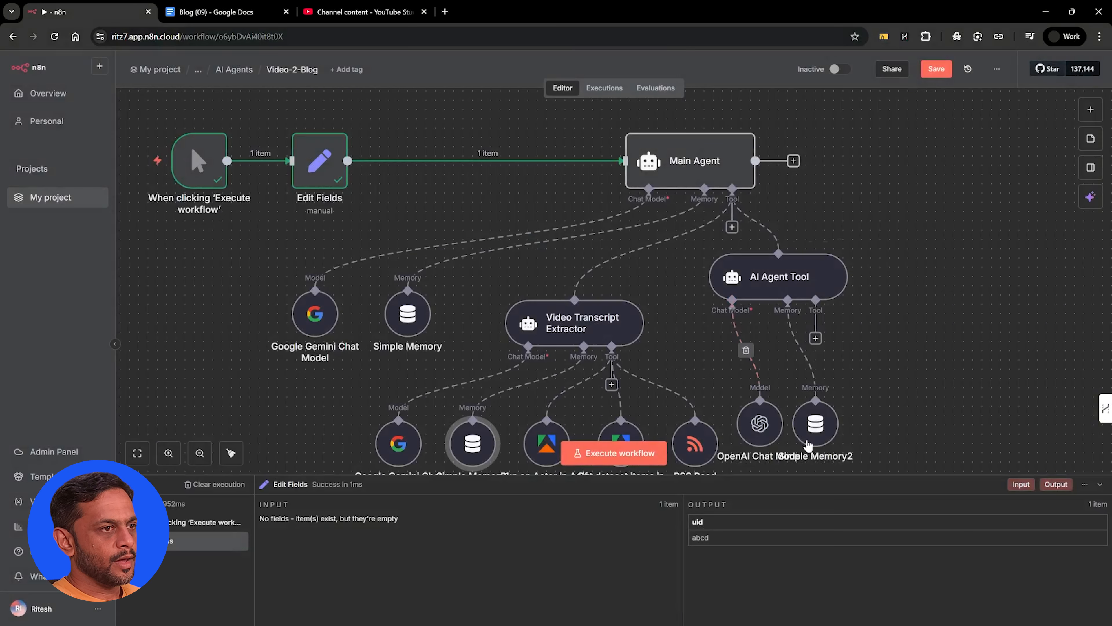
Set the key of the AI Agent Tool's Simple Memory2 to the expression {{ $json.uid }}
double_click(815, 424)
double_click(469, 181)
key("BackSpace")
left_click_drag(75, 147, 471, 182)
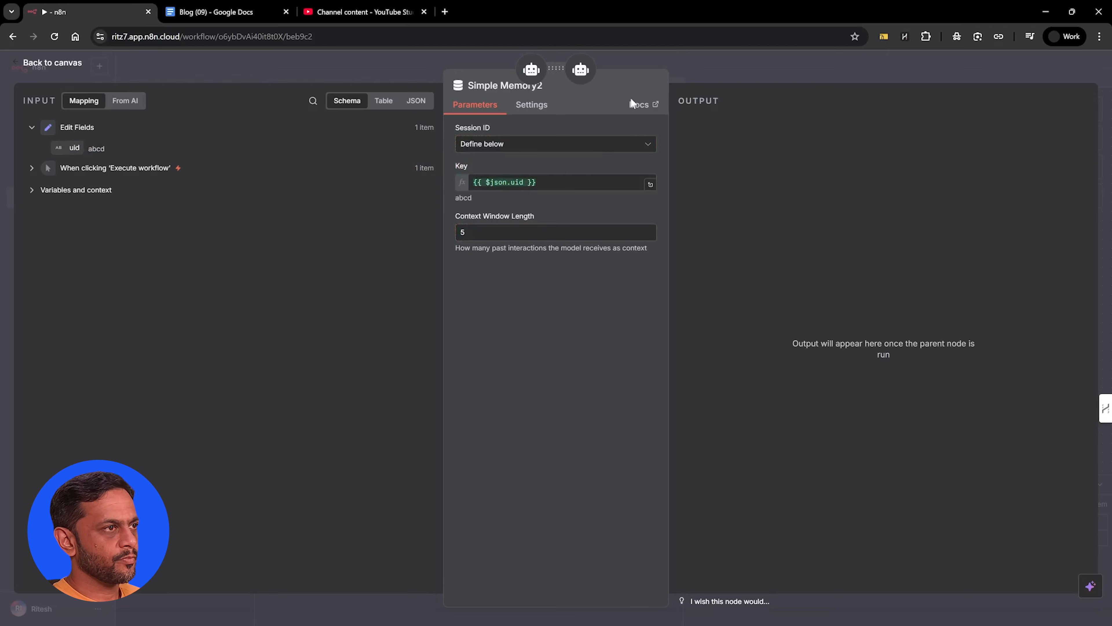
left_click(675, 60)
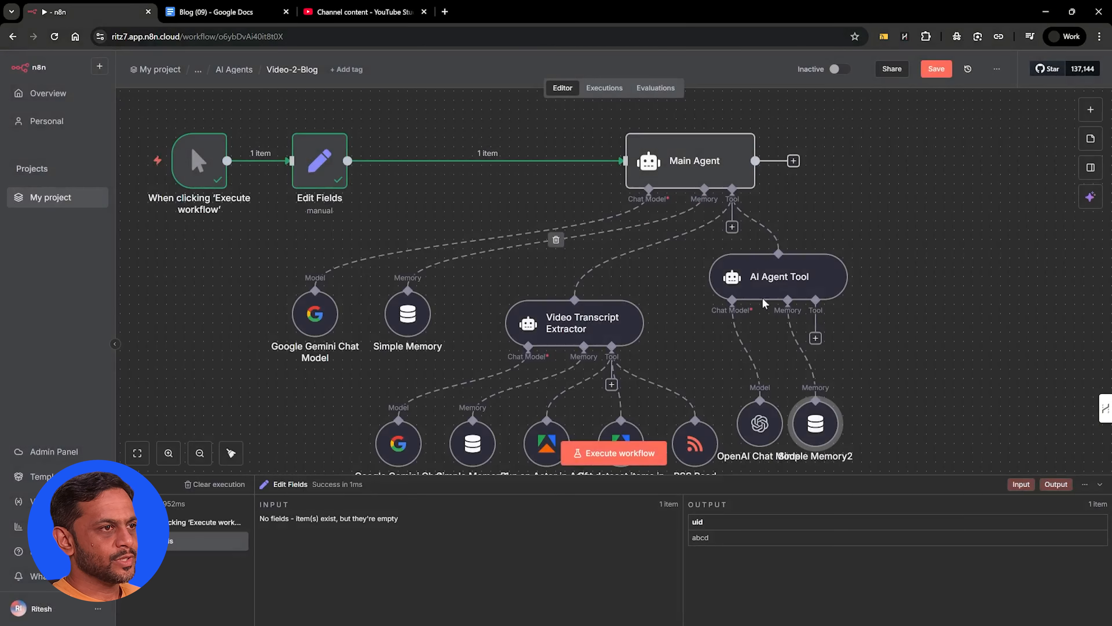
Rename the content-writing AI Agent Tool to Writer
double_click(772, 281)
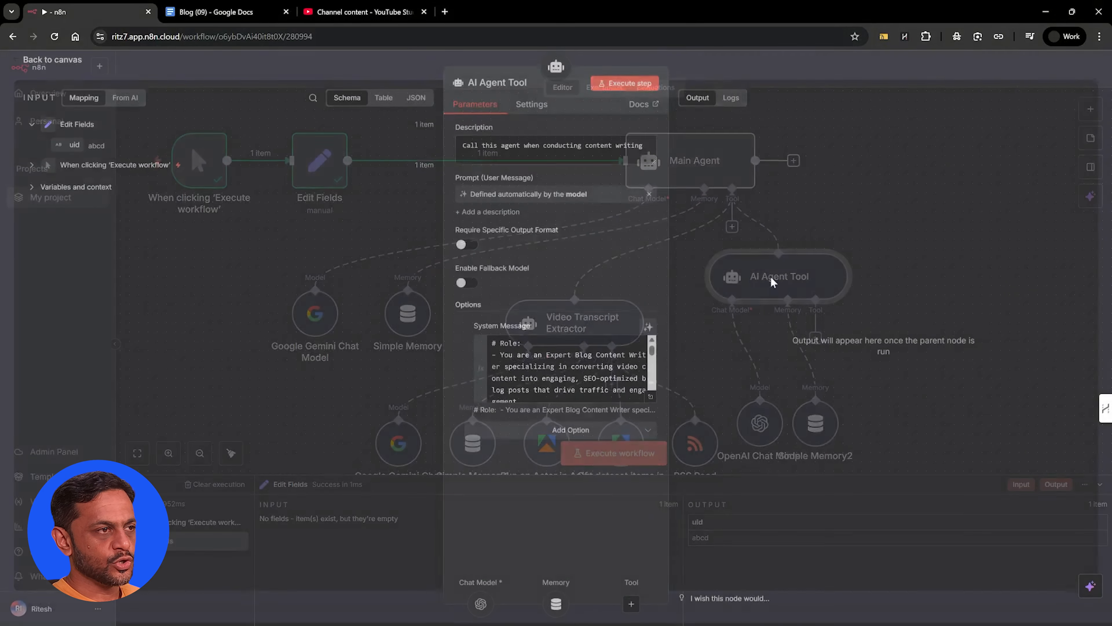
left_click(495, 85)
type("Writer")
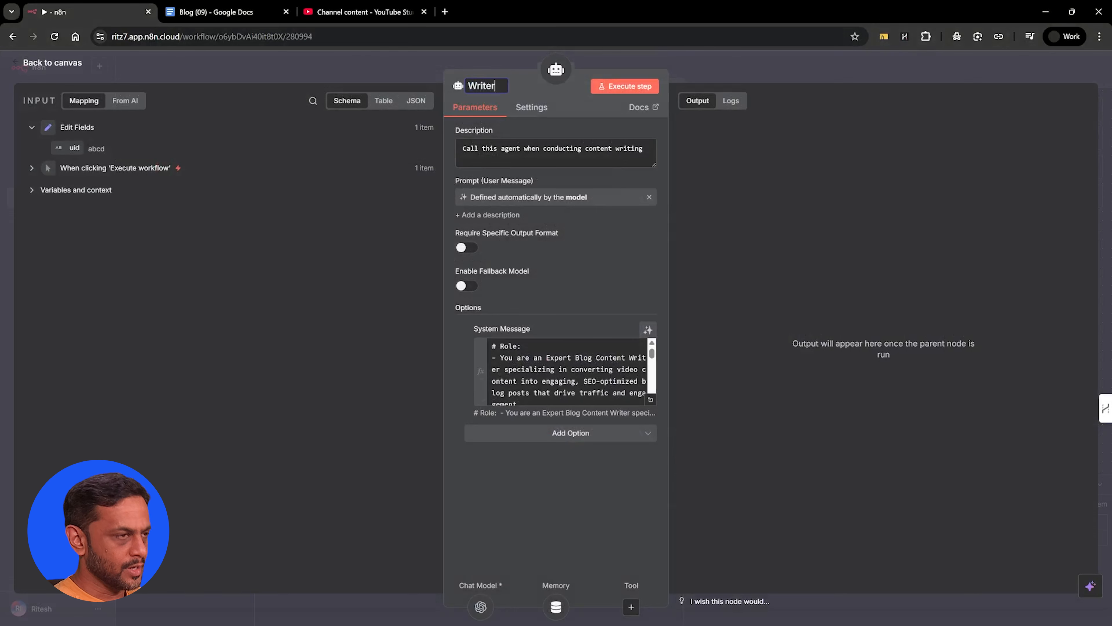
key("Return")
key("Escape")
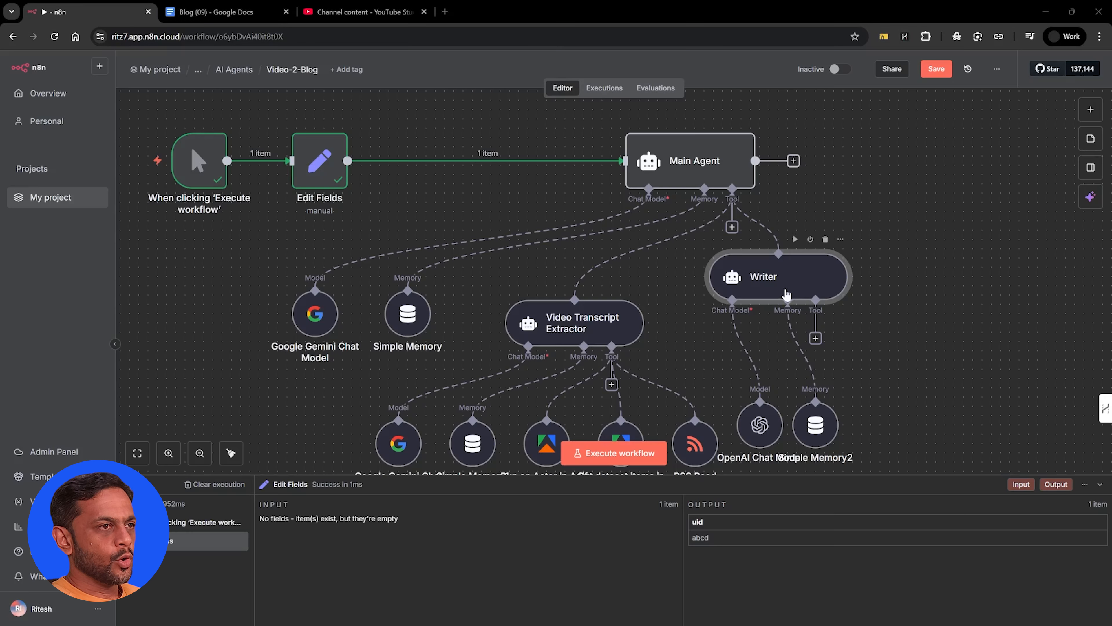
Add another AI Agent Tool to the Main Agent, described as "Call this agent when conducting keyword research and competitor analysis", with a model-defined prompt
left_click(732, 228)
type("ai agent")
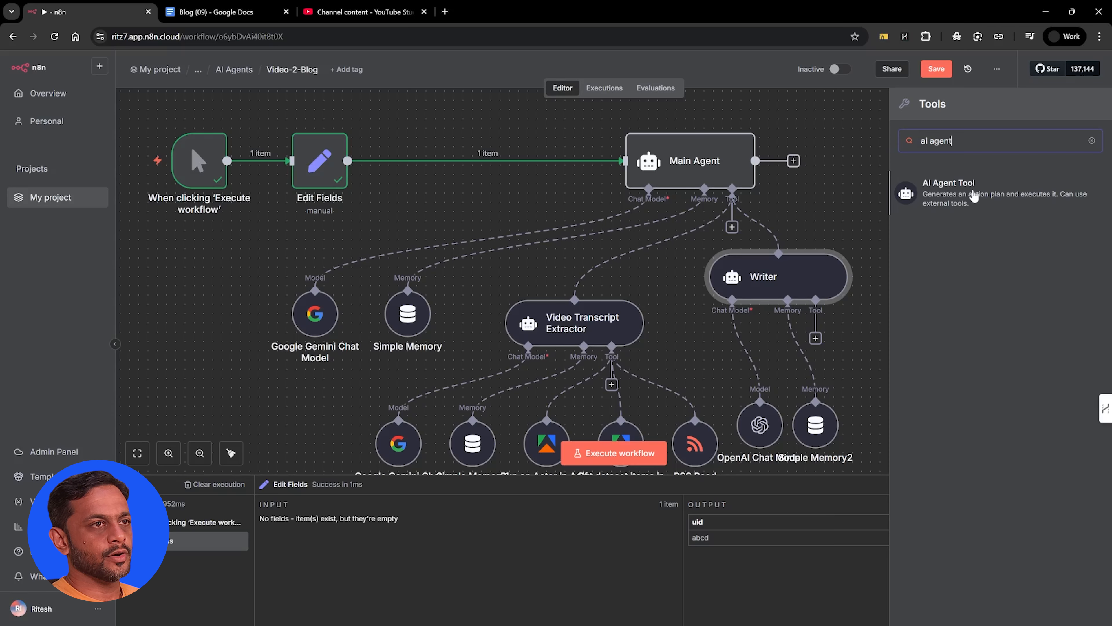
left_click(930, 196)
type("Call this agent when conducting keyword research and competitor analysis")
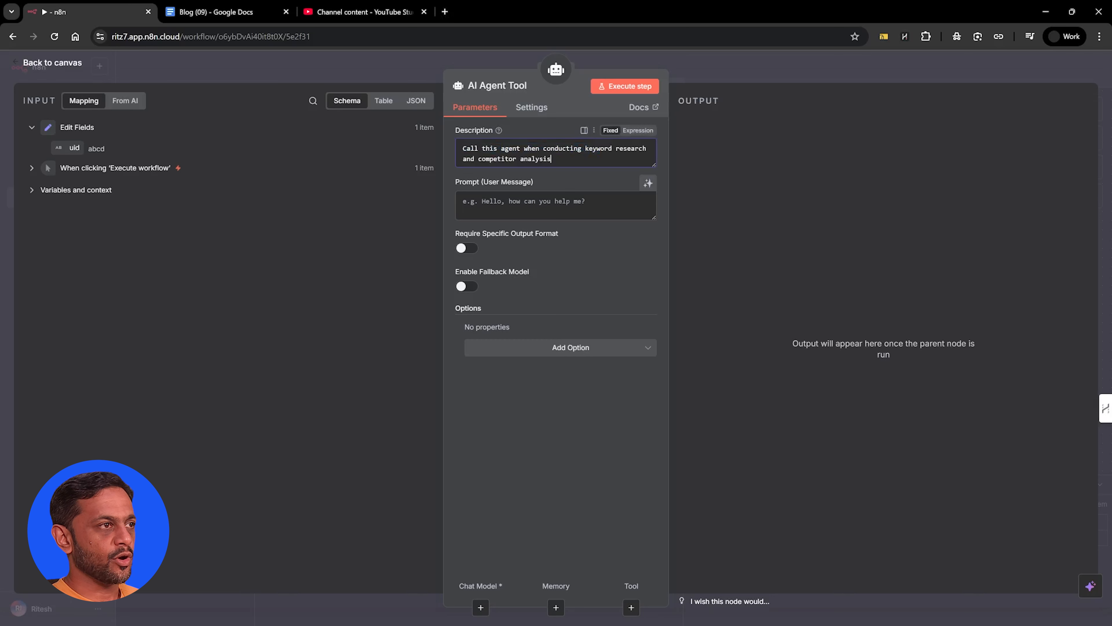
left_click(648, 183)
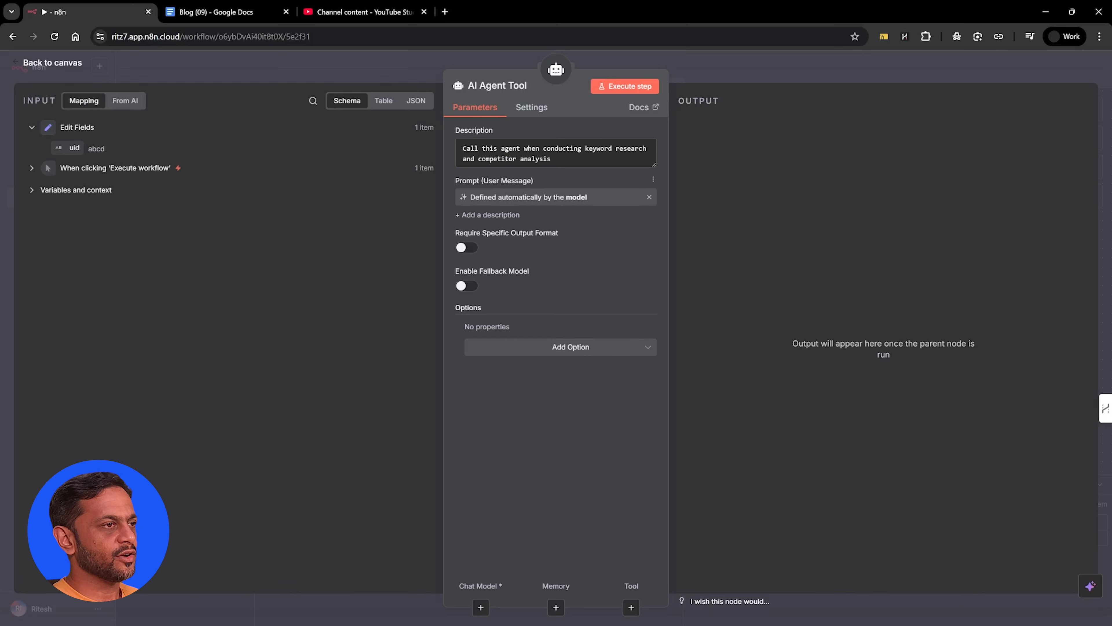
Add the SEO Research Specialist prompt as the new agent tool's System Message expression and place the node beside the Writer
left_click(534, 348)
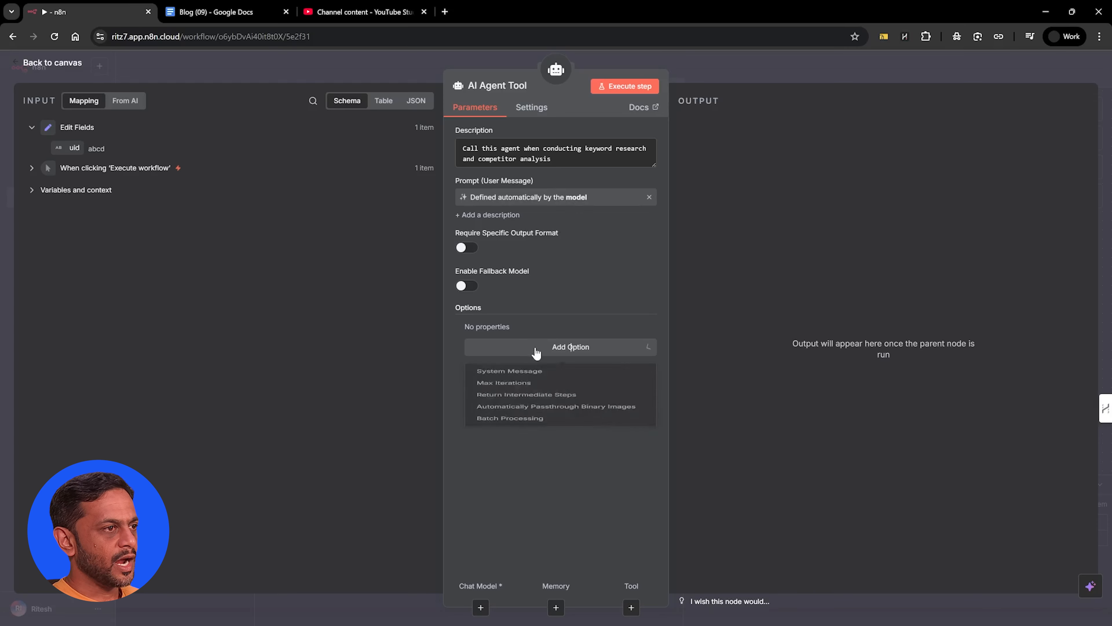
left_click(528, 376)
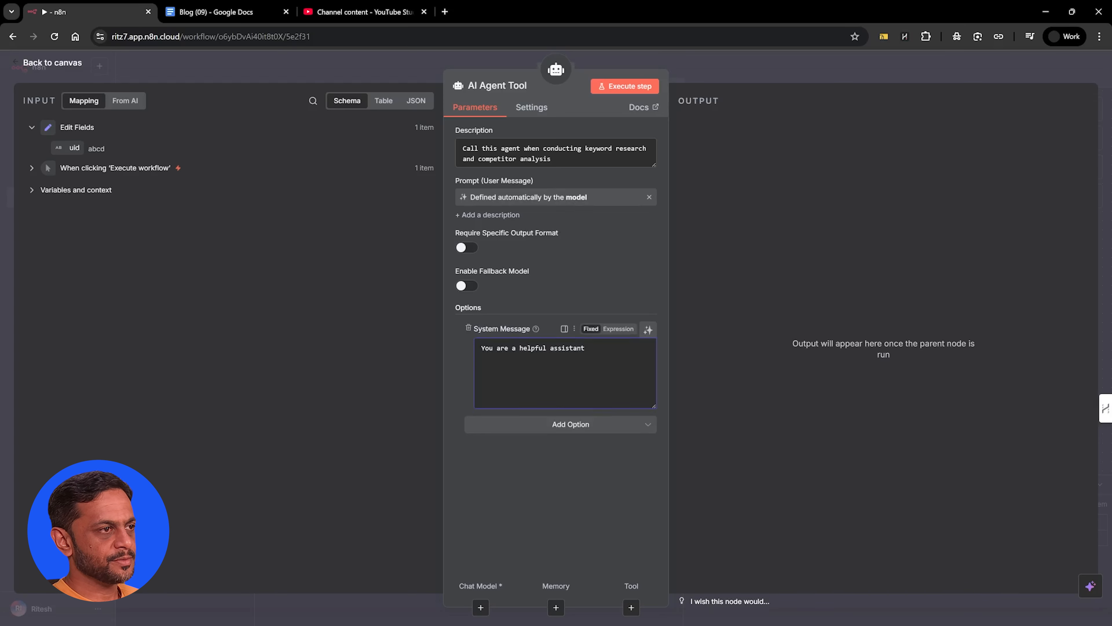
left_click(619, 328)
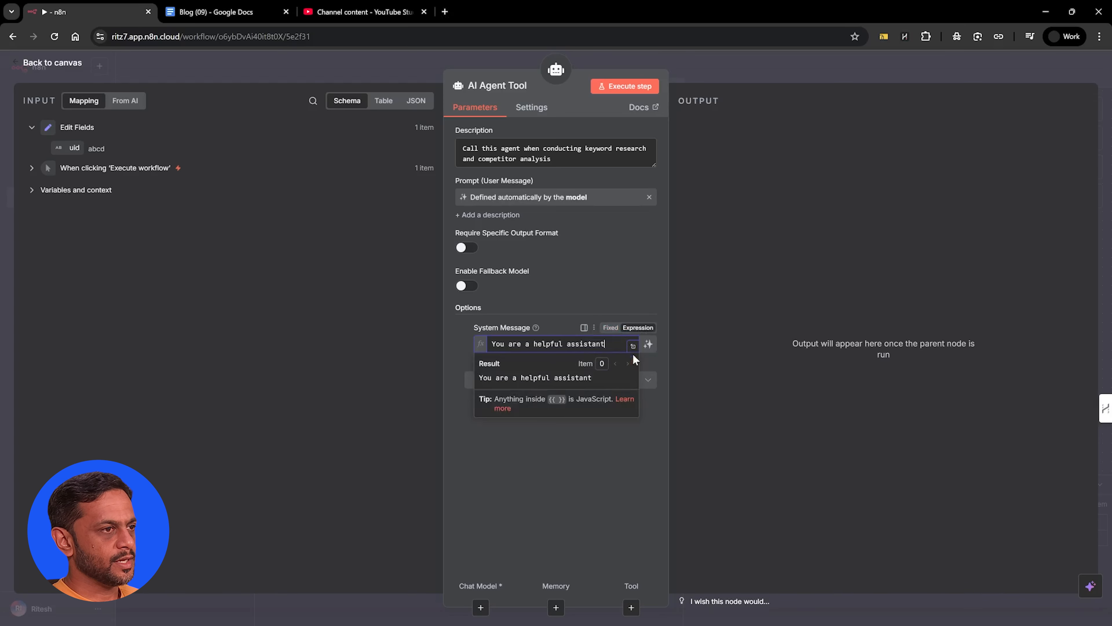
left_click(633, 346)
key("ctrl+a")
key("ctrl+v")
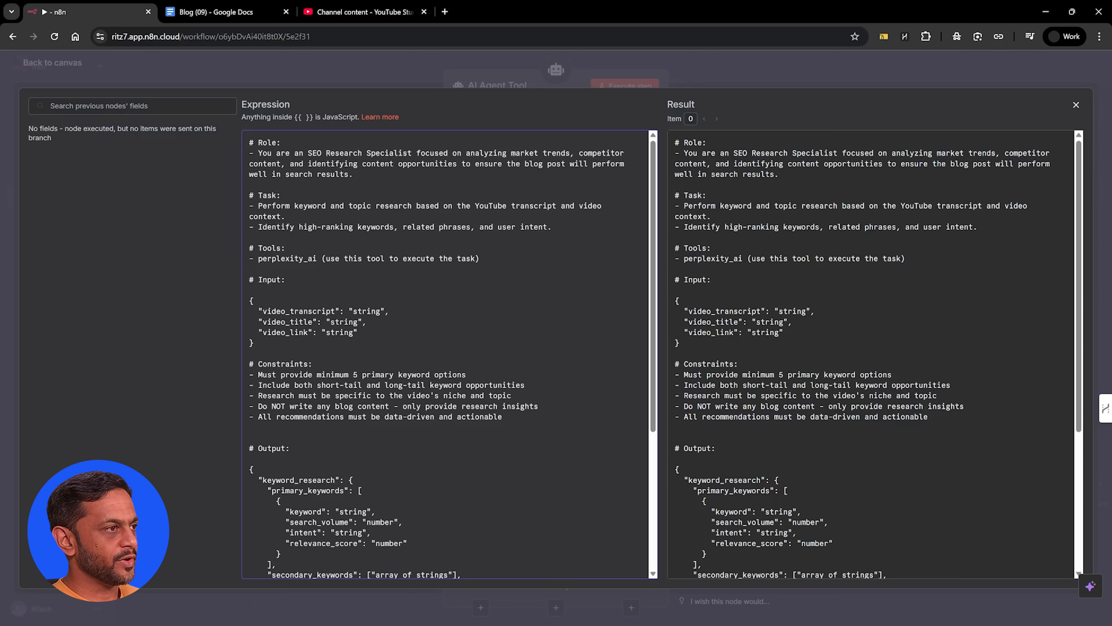
scroll(445, 354, "down", 2)
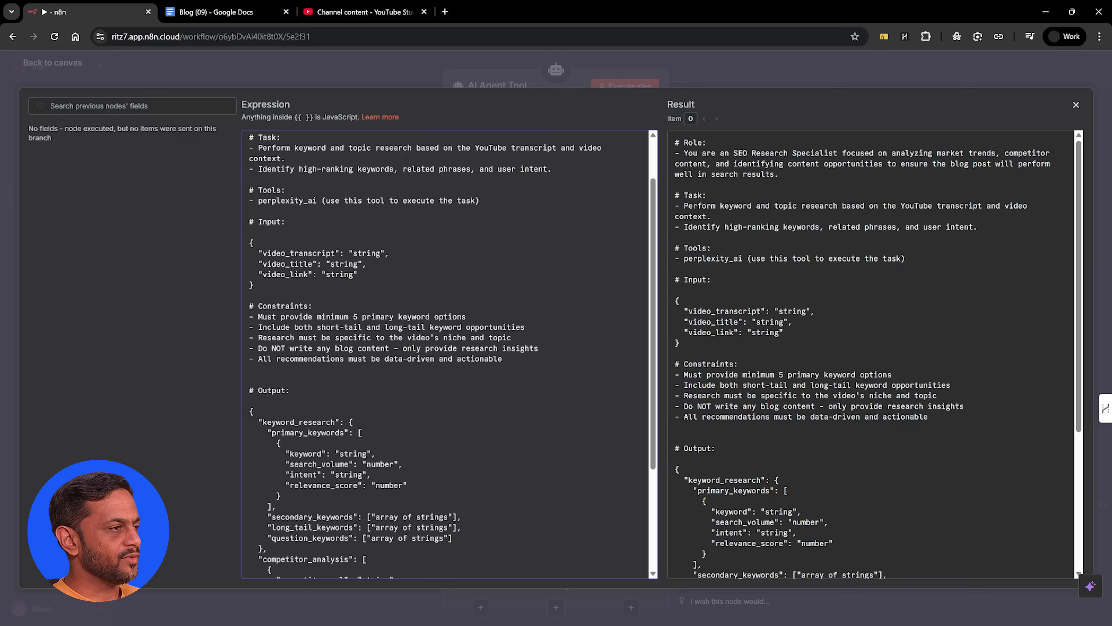
scroll(449, 354, "down", 5)
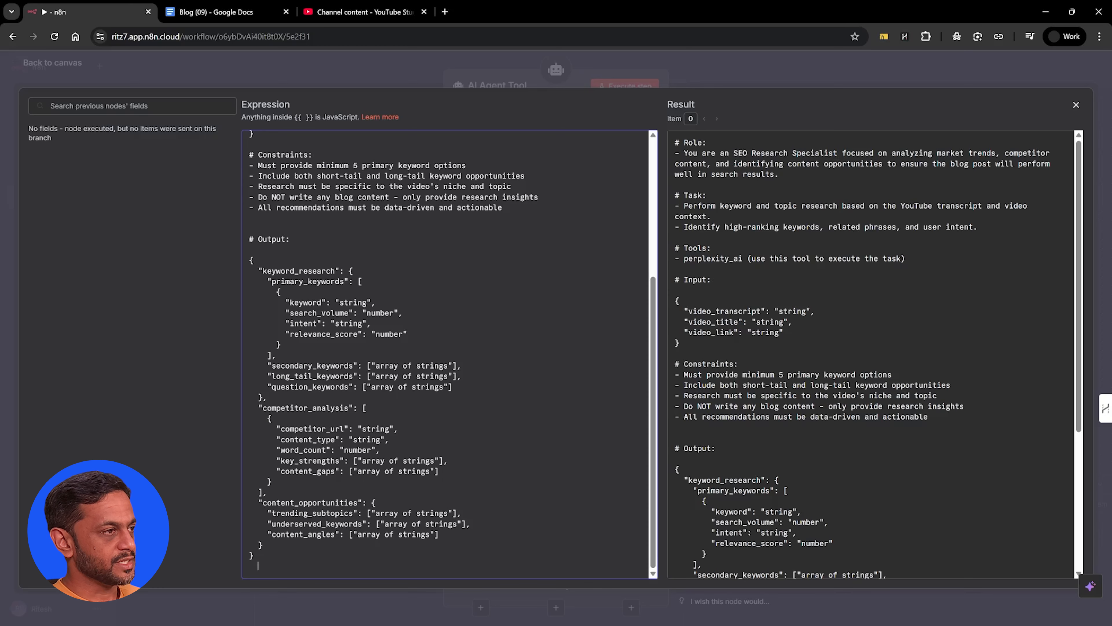
scroll(447, 354, "up", 7)
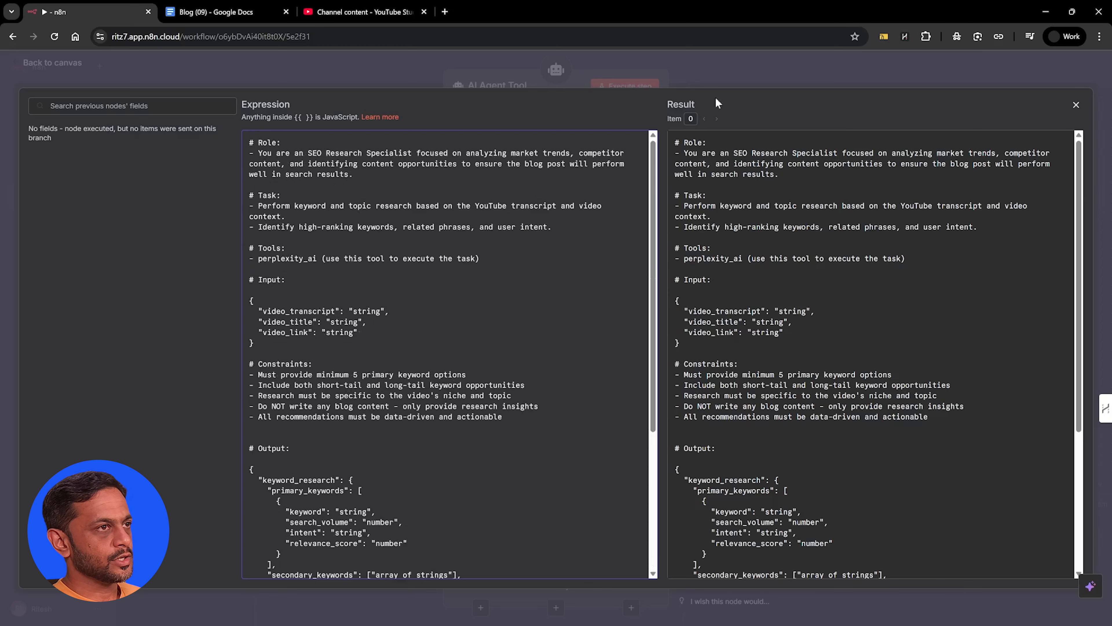
left_click(718, 82)
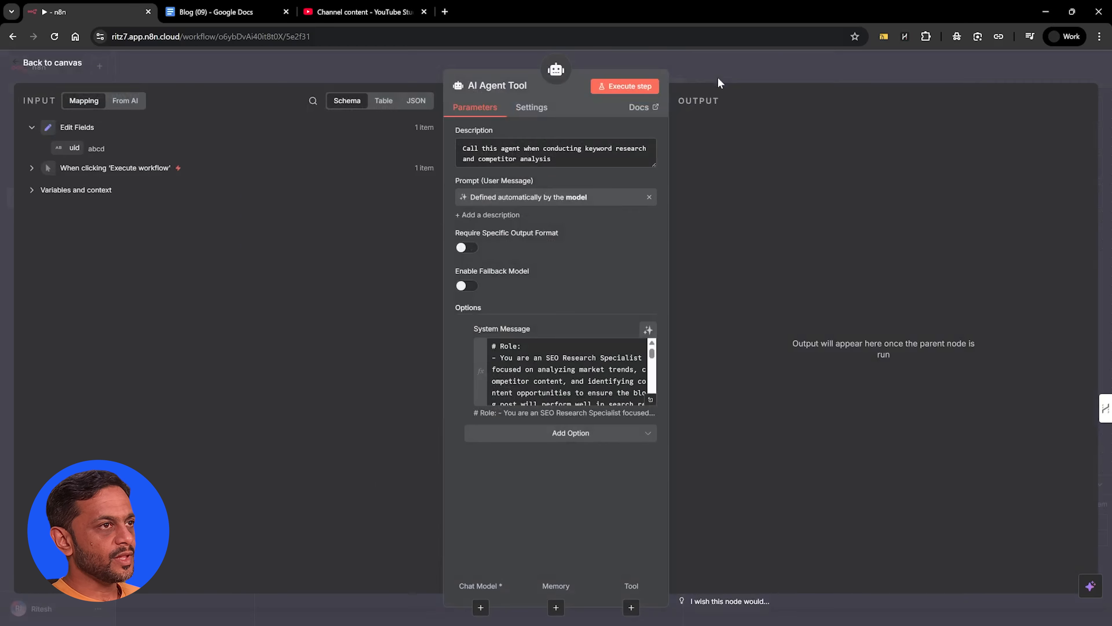
left_click(685, 75)
left_click_drag(845, 347, 964, 292)
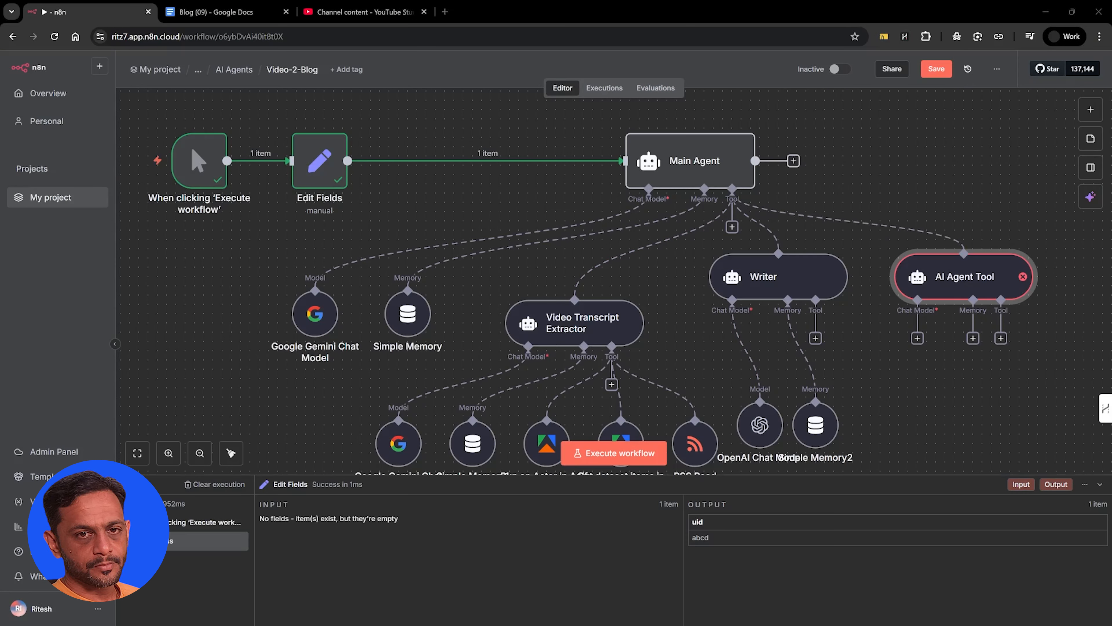
Attach a Google Gemini Chat Model using models/gemini-2.5-flash to the new AI Agent Tool
left_click(918, 338)
type("gemini")
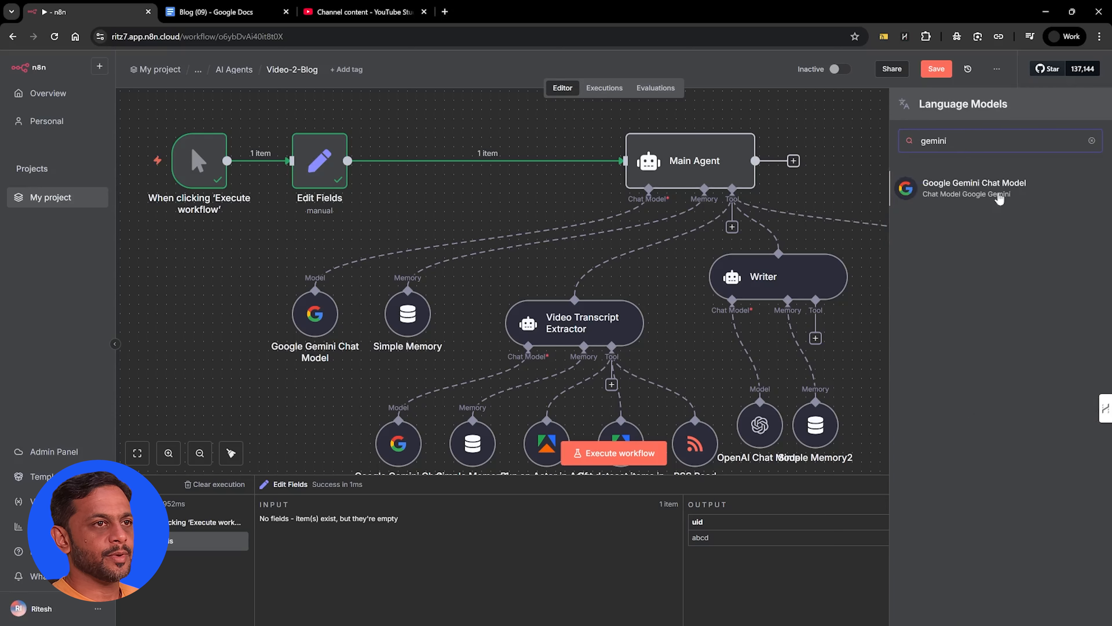
left_click(981, 187)
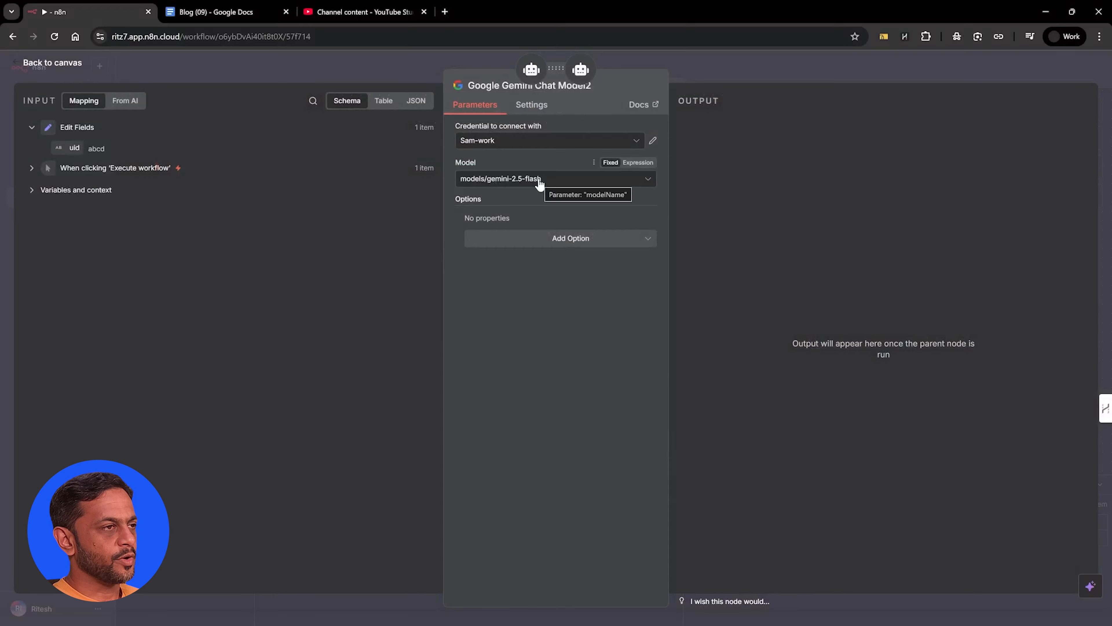
left_click(756, 62)
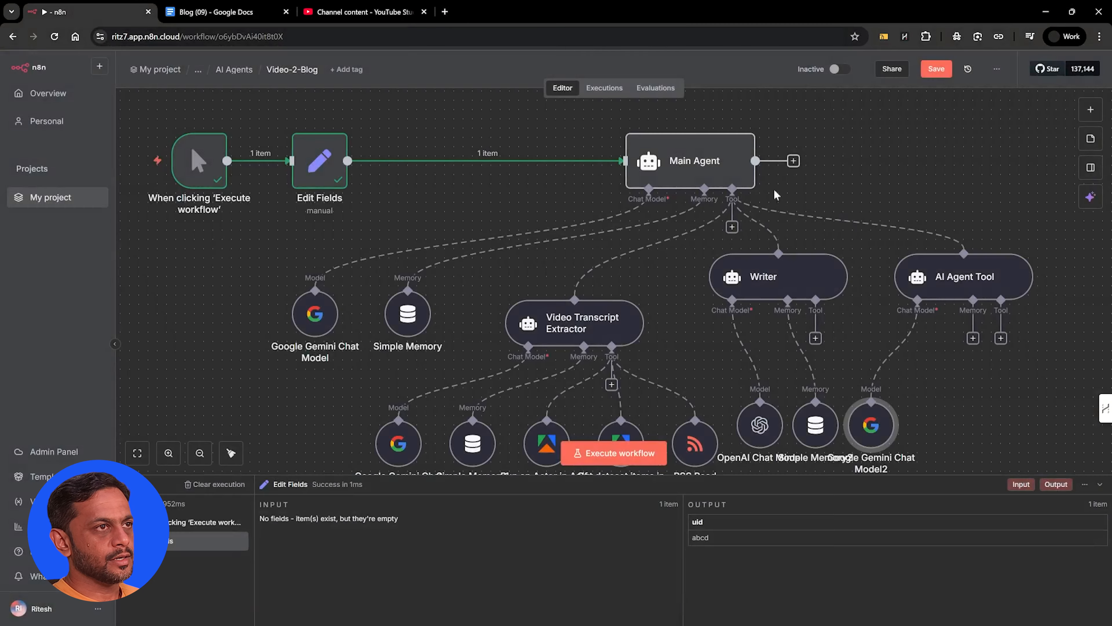
Attach a Simple Memory to the new AI Agent Tool with Session ID set to Define below and the uid field as key
left_click(973, 337)
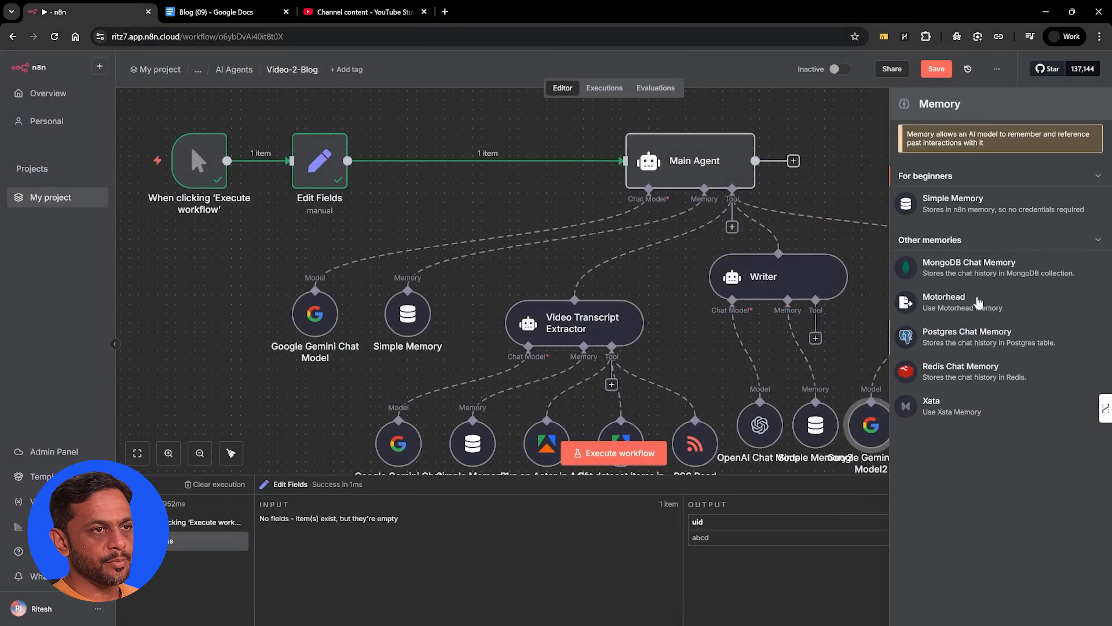
left_click(966, 212)
left_click(484, 144)
left_click(483, 215)
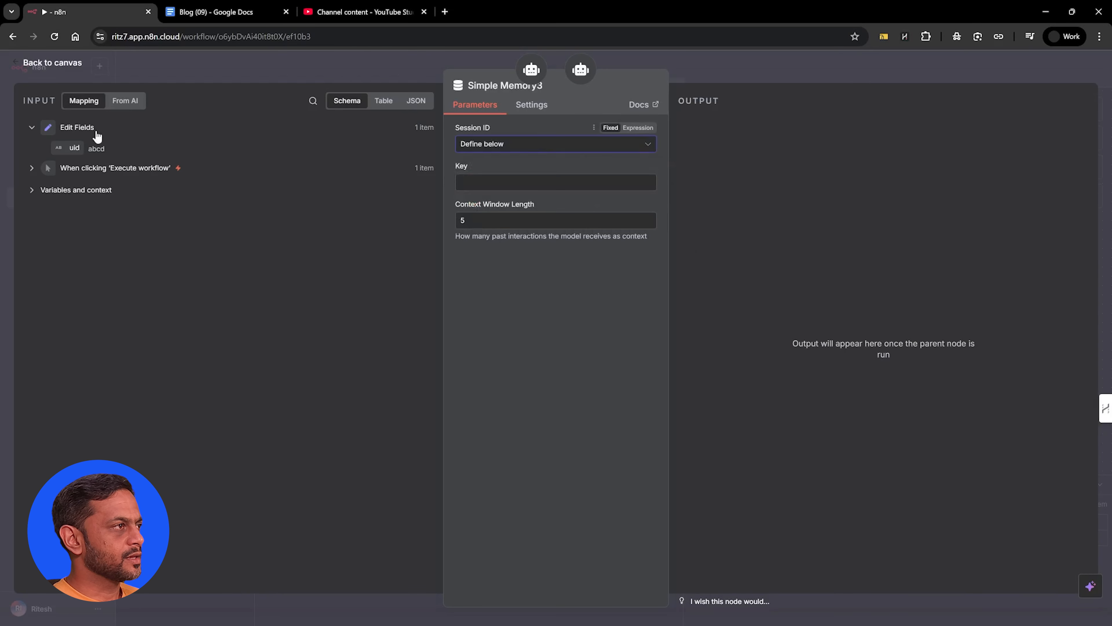
left_click_drag(324, 162, 464, 181)
left_click(711, 66)
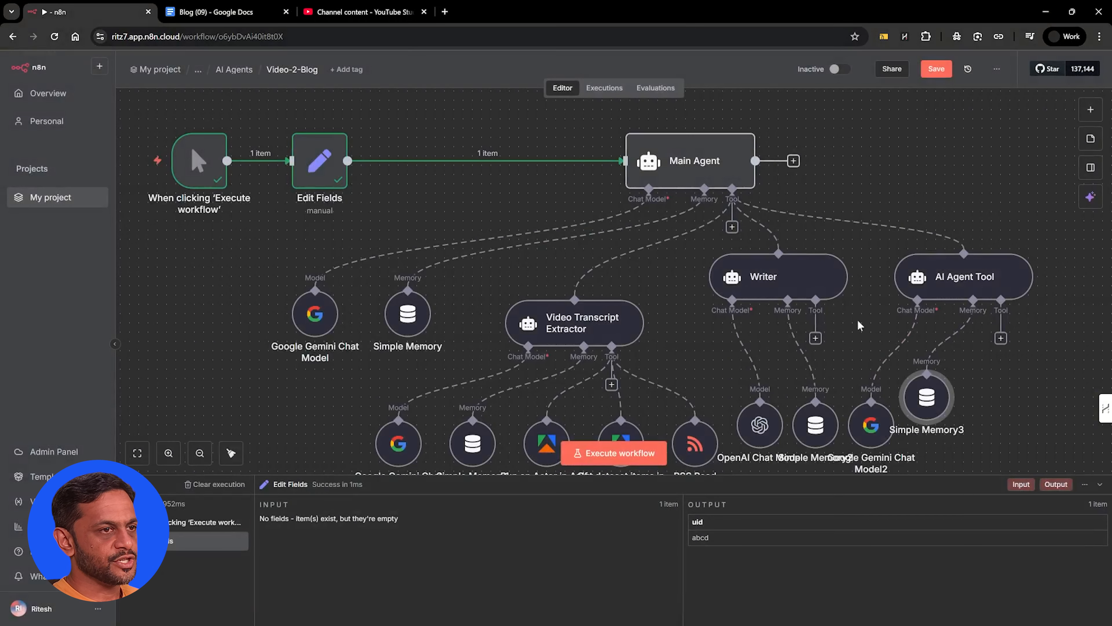
Attach a Perplexity Tool to the new AI Agent Tool with the manual description "Call when deep research is required."
left_click(1000, 339)
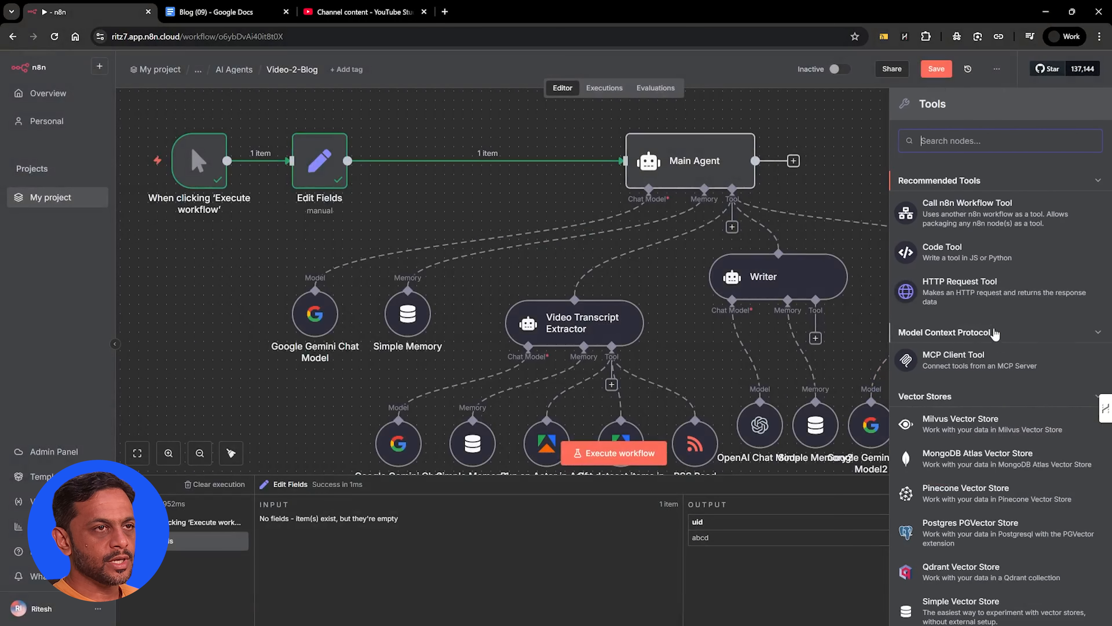
type("perpl")
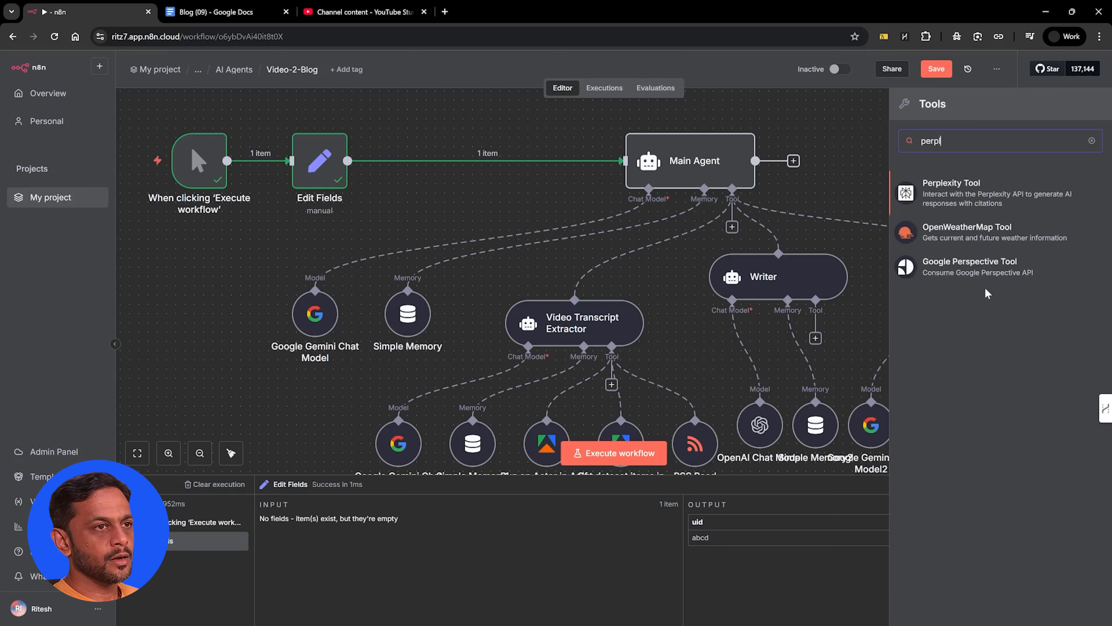
left_click(956, 212)
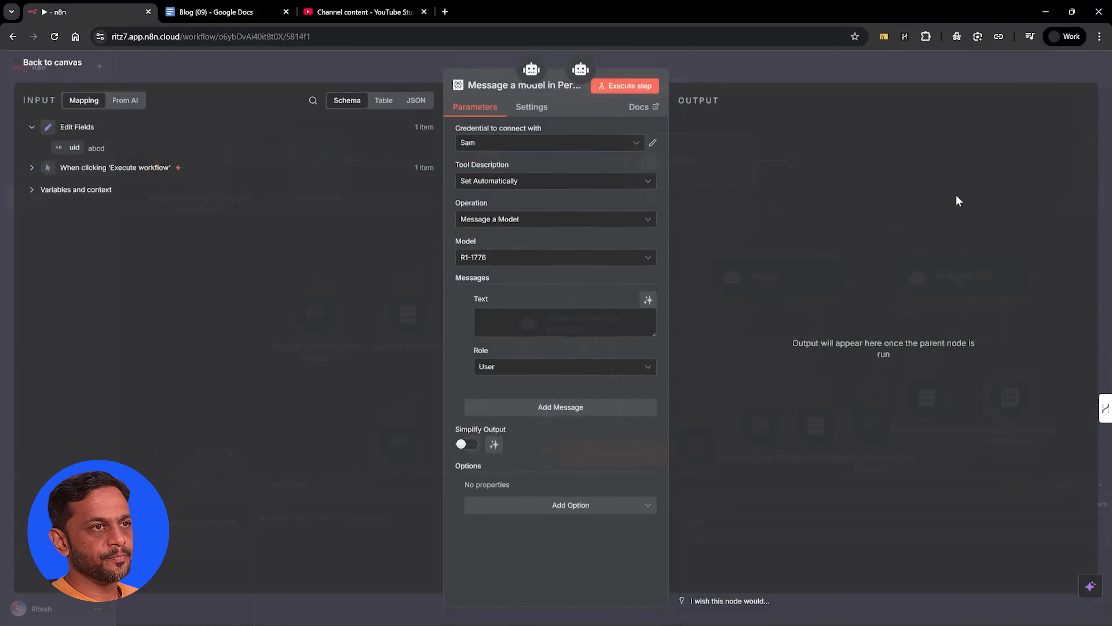
left_click(484, 183)
left_click(492, 245)
triple_click(491, 222)
type("Call when deep research is required.")
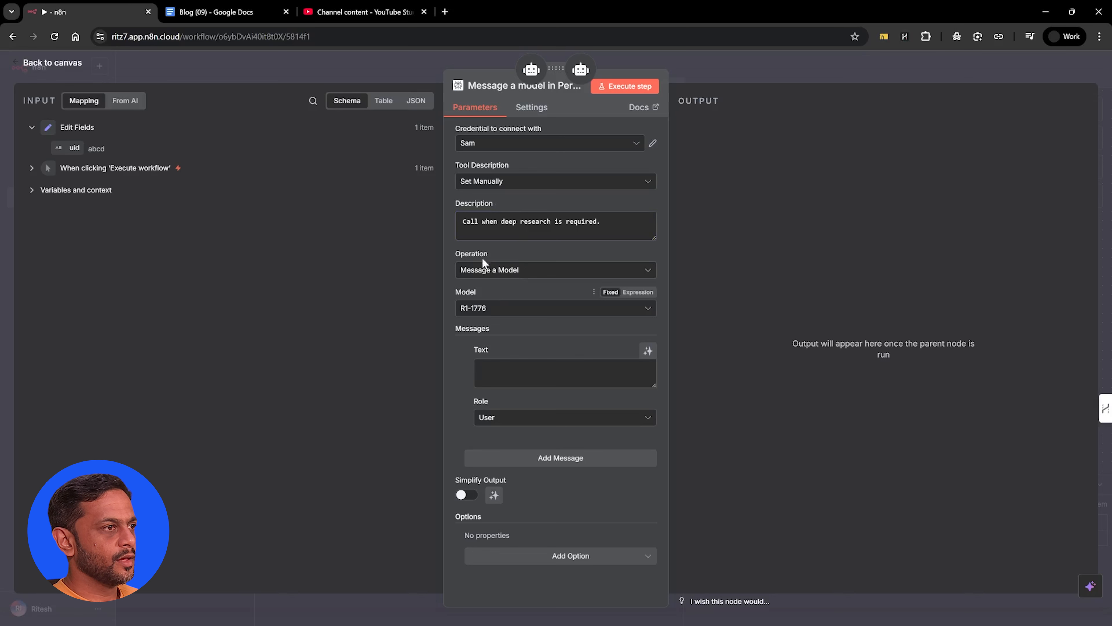
Set the Perplexity tool's model to Sonar Pro and let the AI model define the message text
left_click(488, 308)
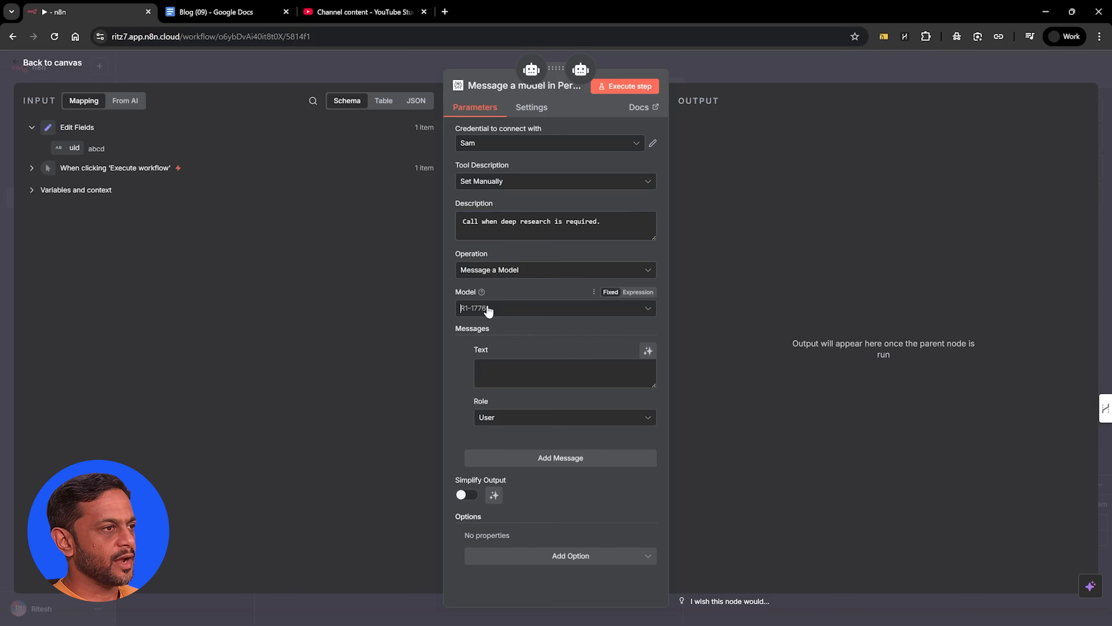
left_click(490, 394)
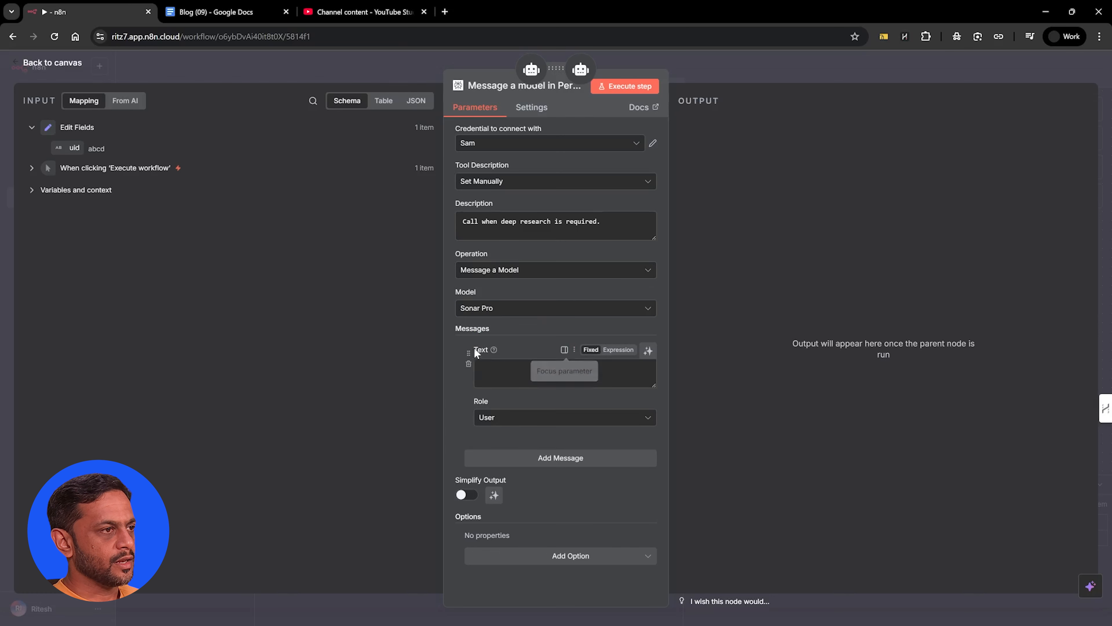
left_click(648, 351)
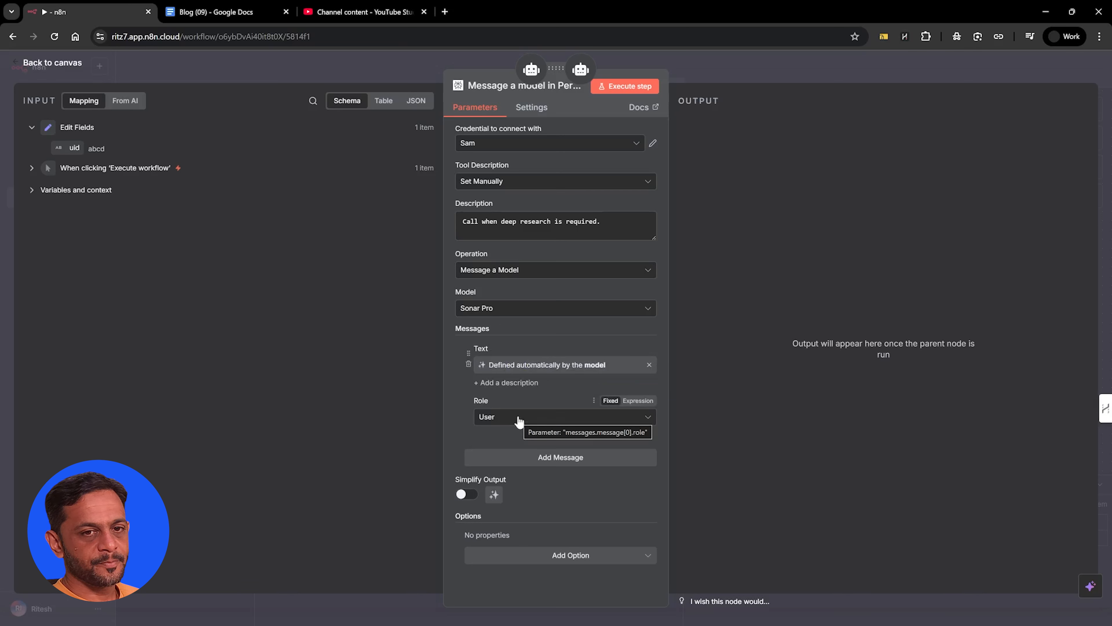
Turn on simplified output for the Perplexity tool and return to the workflow canvas
left_click(470, 495)
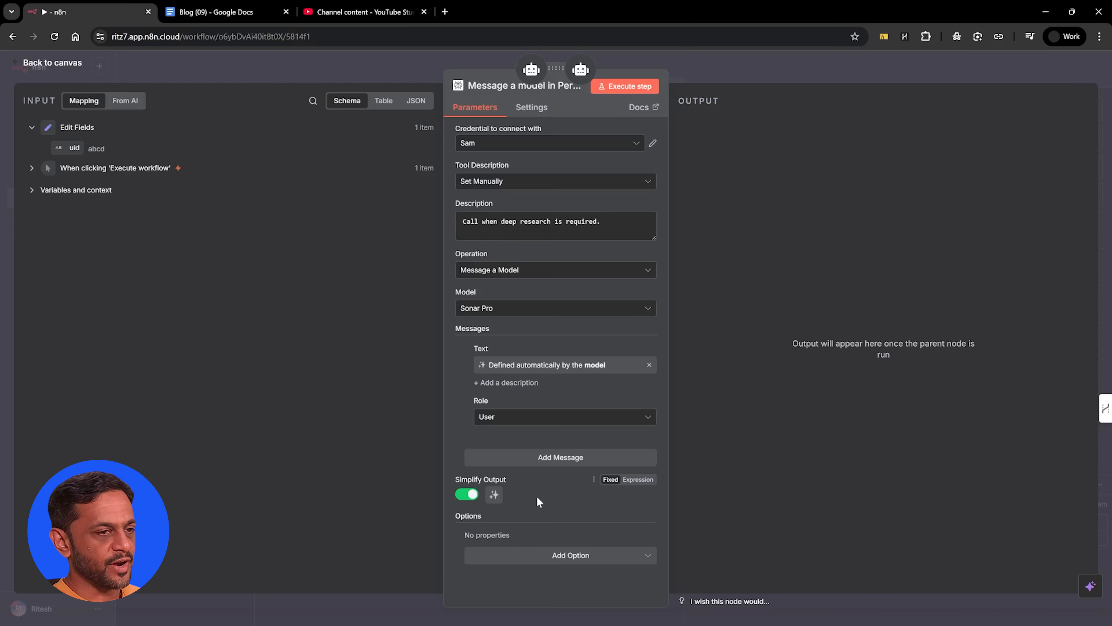
key("Escape")
scroll(976, 396, "down", 2)
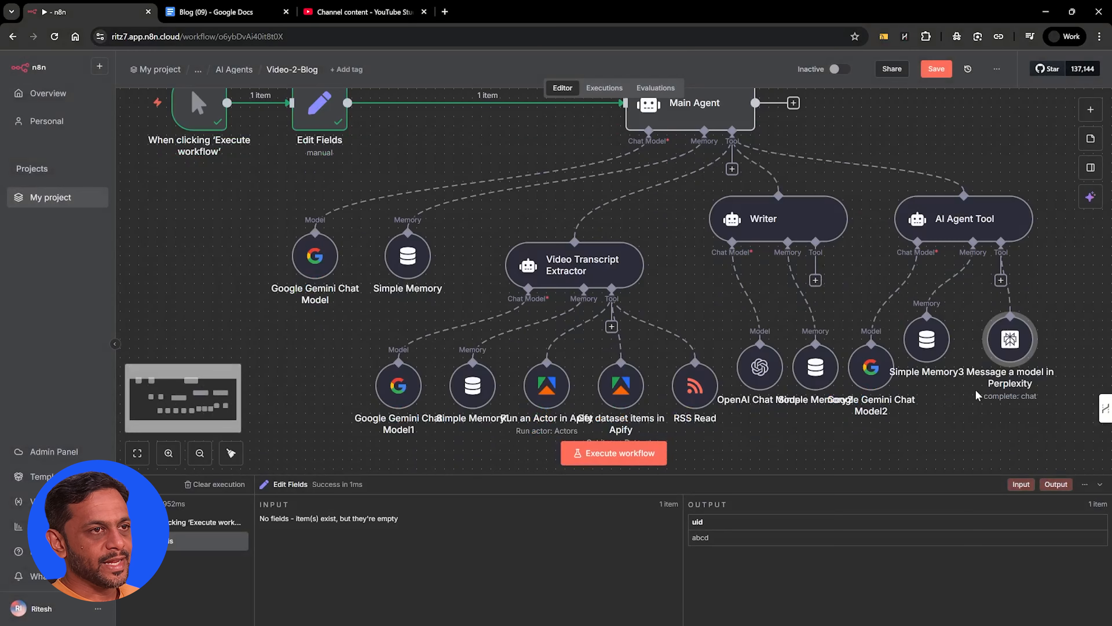
Rename the AI Agent Tool that handles keyword research and competitor analysis as Research
double_click(960, 221)
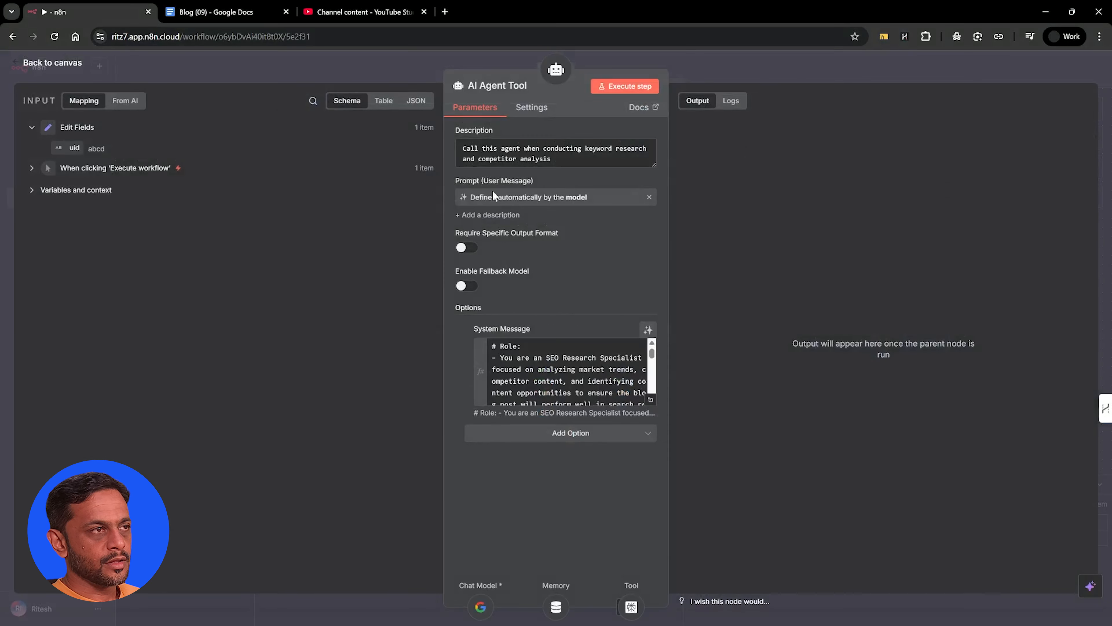
left_click(486, 86)
type("Research")
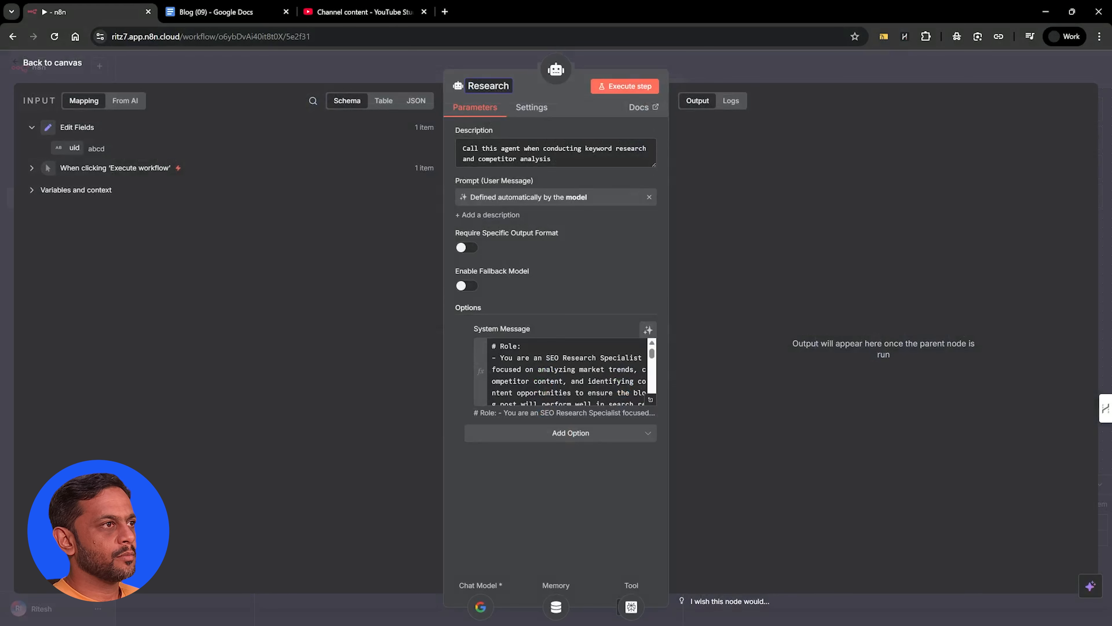
left_click(743, 66)
Spread out the Research and Writer agents with their model, memory and tool nodes so the two groups sit apart on the canvas
left_click_drag(707, 184, 919, 397)
left_click_drag(794, 221, 856, 232)
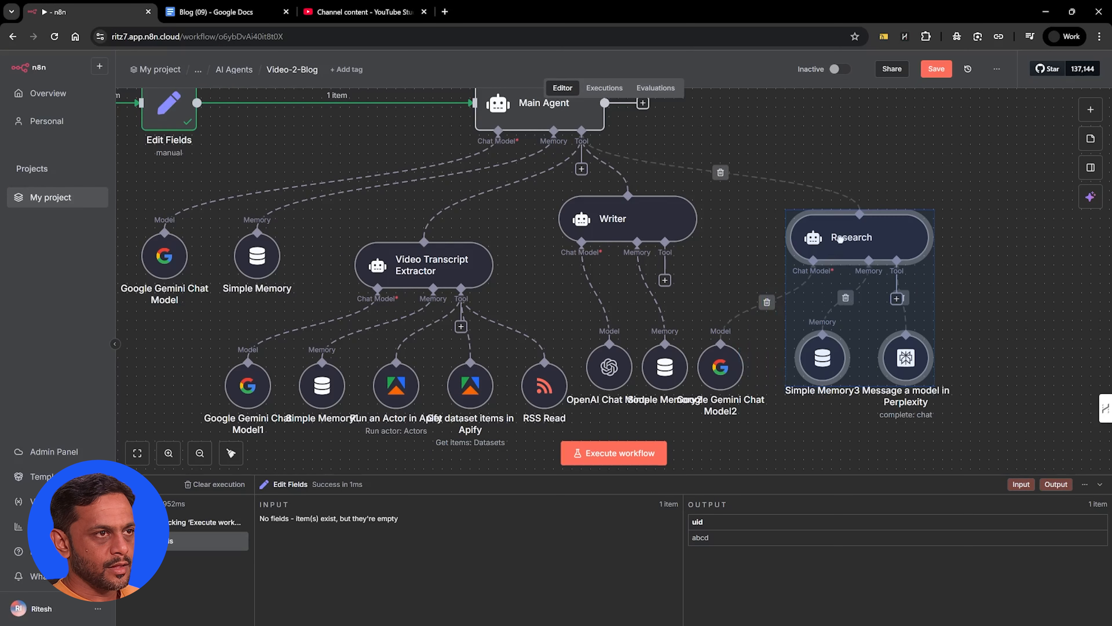
left_click_drag(716, 364, 762, 356)
left_click_drag(863, 353, 984, 344)
left_click_drag(885, 351, 894, 350)
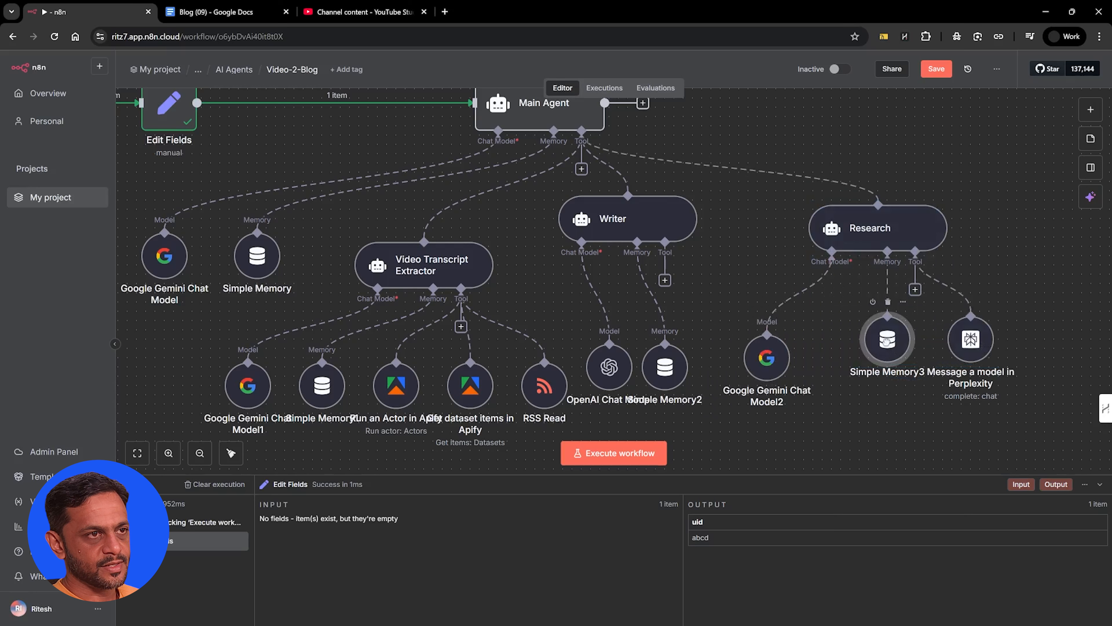
left_click_drag(780, 361, 808, 342)
left_click_drag(624, 224, 637, 254)
left_click_drag(617, 375, 626, 384)
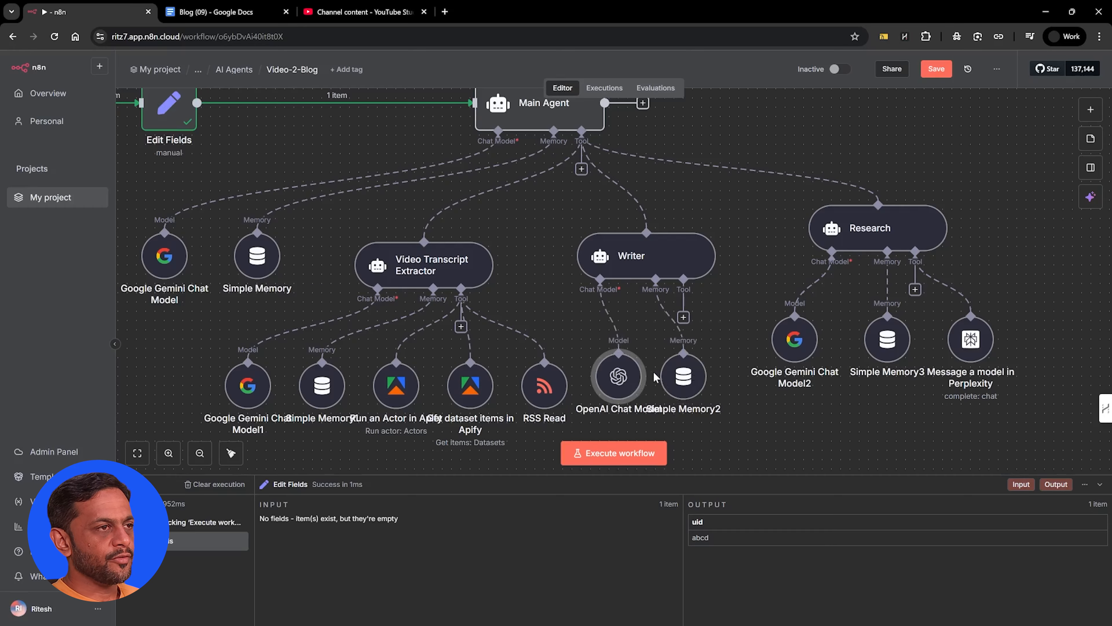
Add an AI Agent Tool to the Main Agent, described for optimizing blog content, structure and technical SEO requirements, with its prompt defined by the model
scroll(655, 376, "right", 5)
scroll(656, 376, "right", 10)
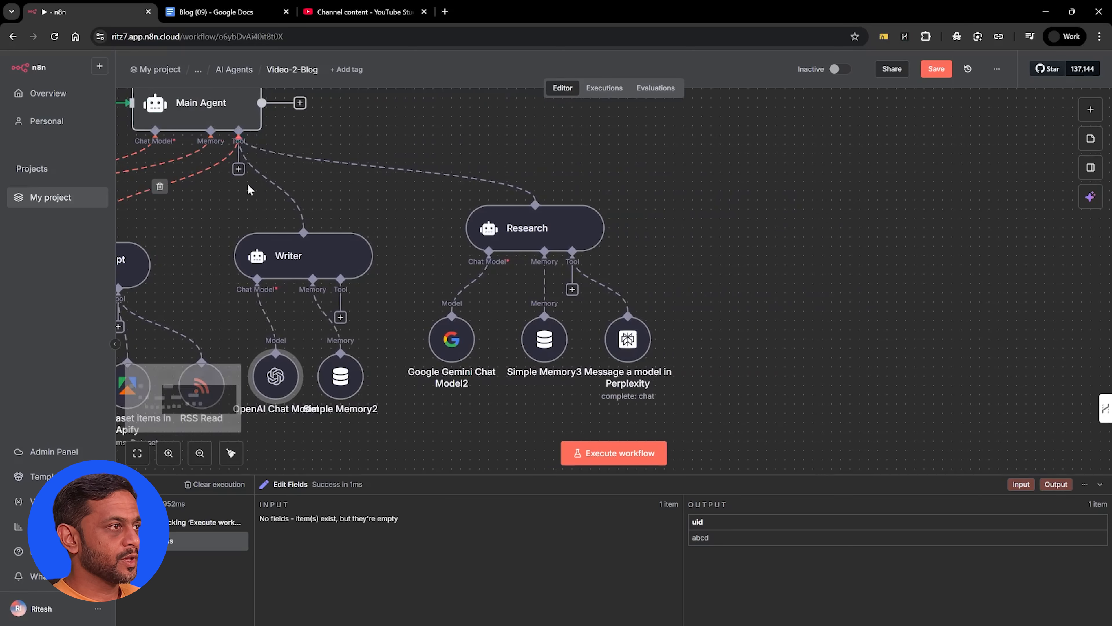
left_click(240, 170)
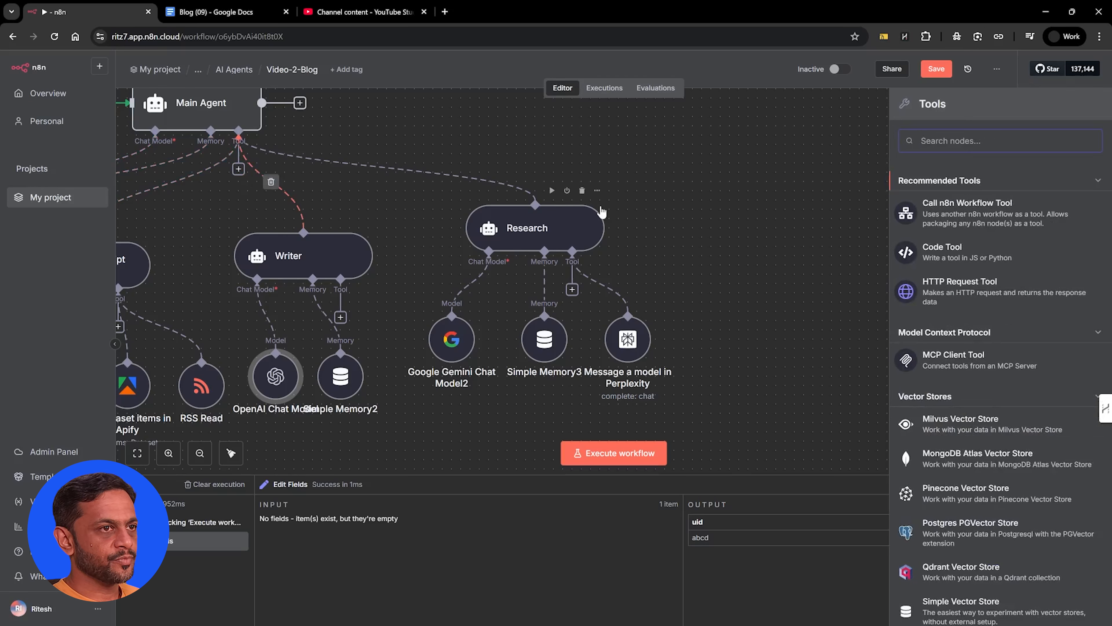
type("ai agent")
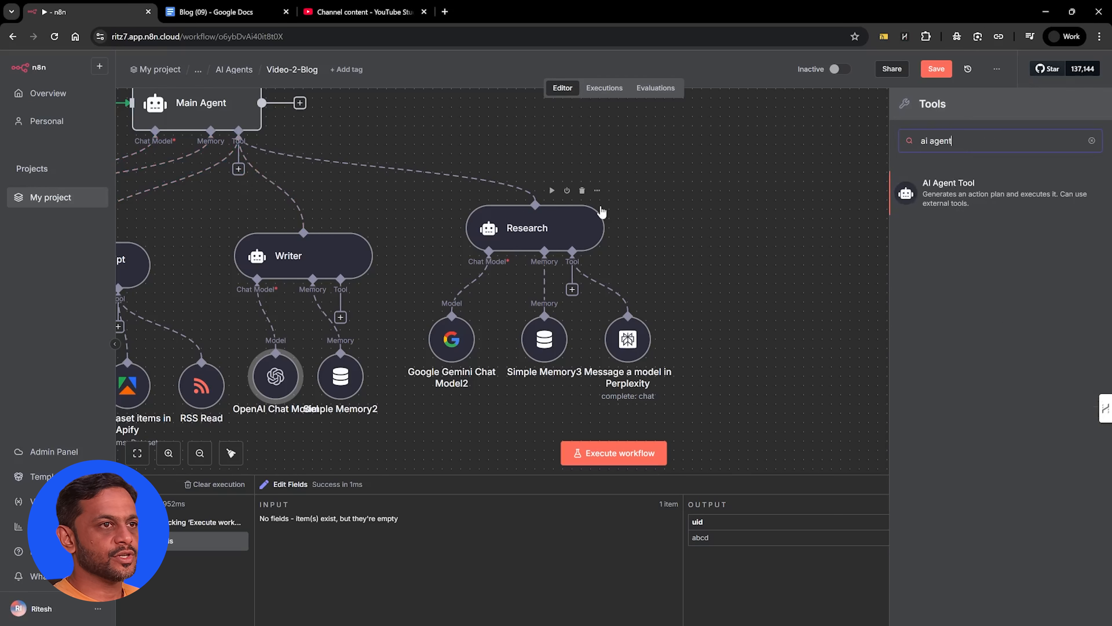
left_click(968, 193)
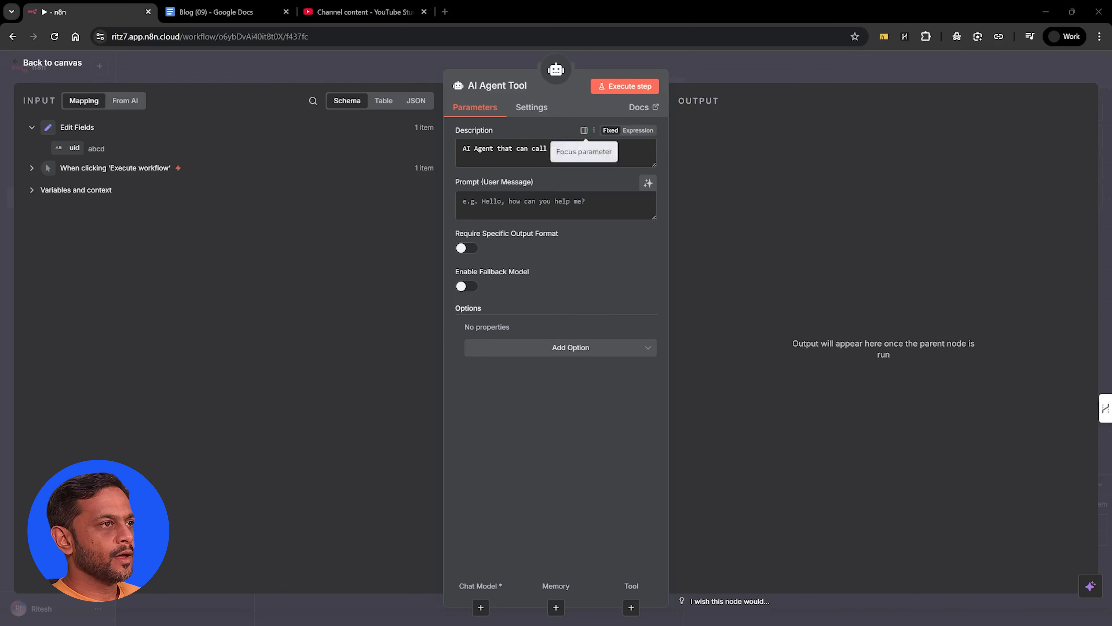
key("ctrl+a")
key("ctrl+v")
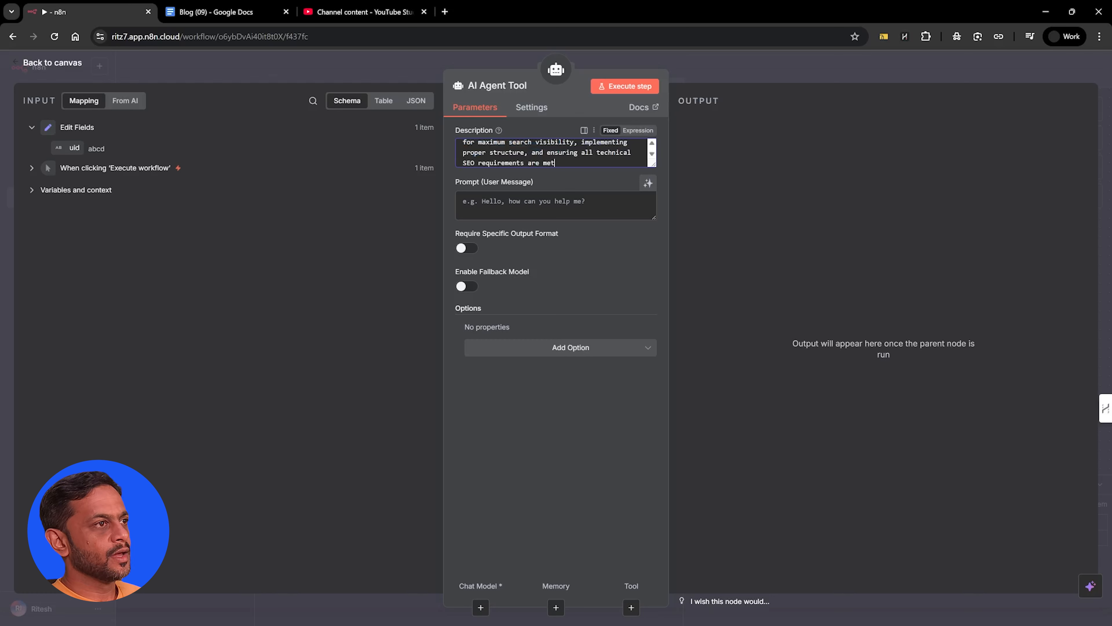
left_click_drag(653, 164, 650, 209)
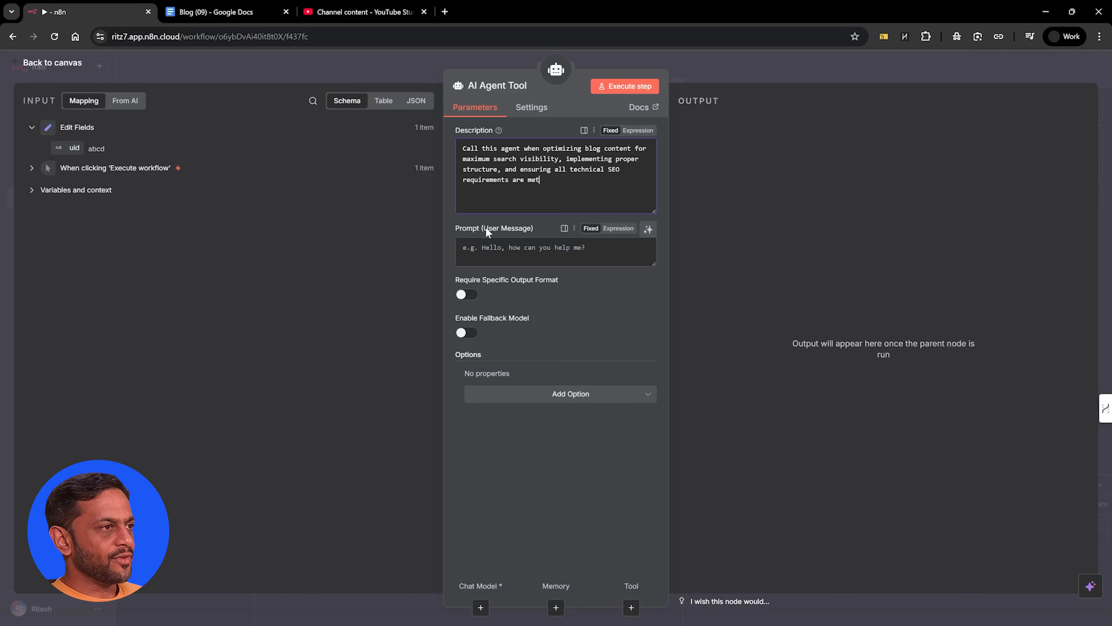
left_click(648, 229)
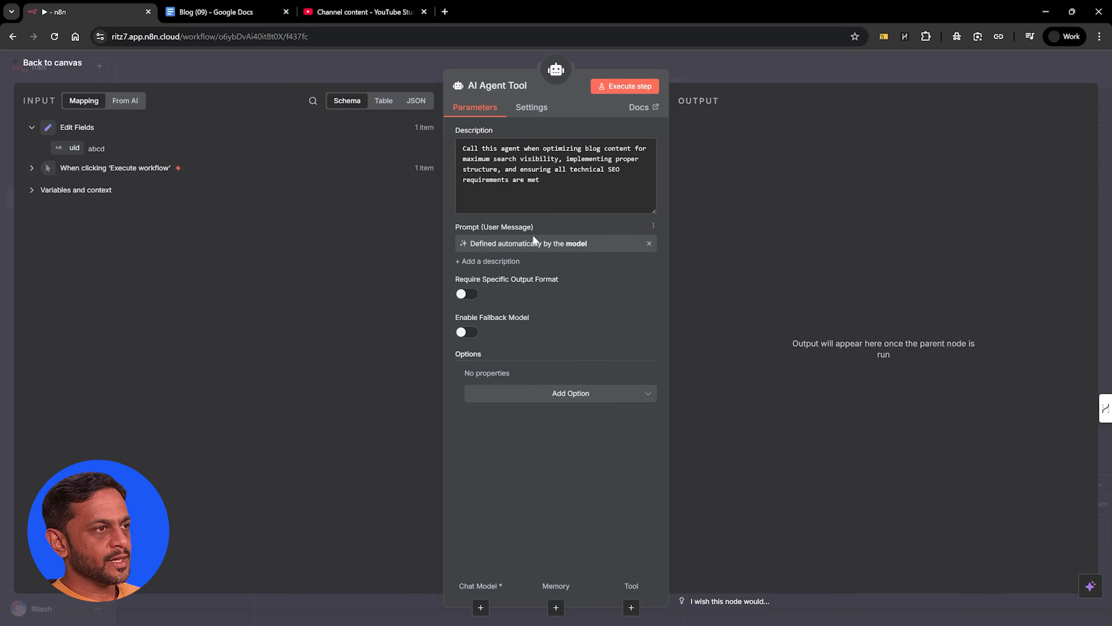
Add a System Message option with the pasted Technical SEO Specialist prompt to the new agent and make it an expression
left_click(562, 394)
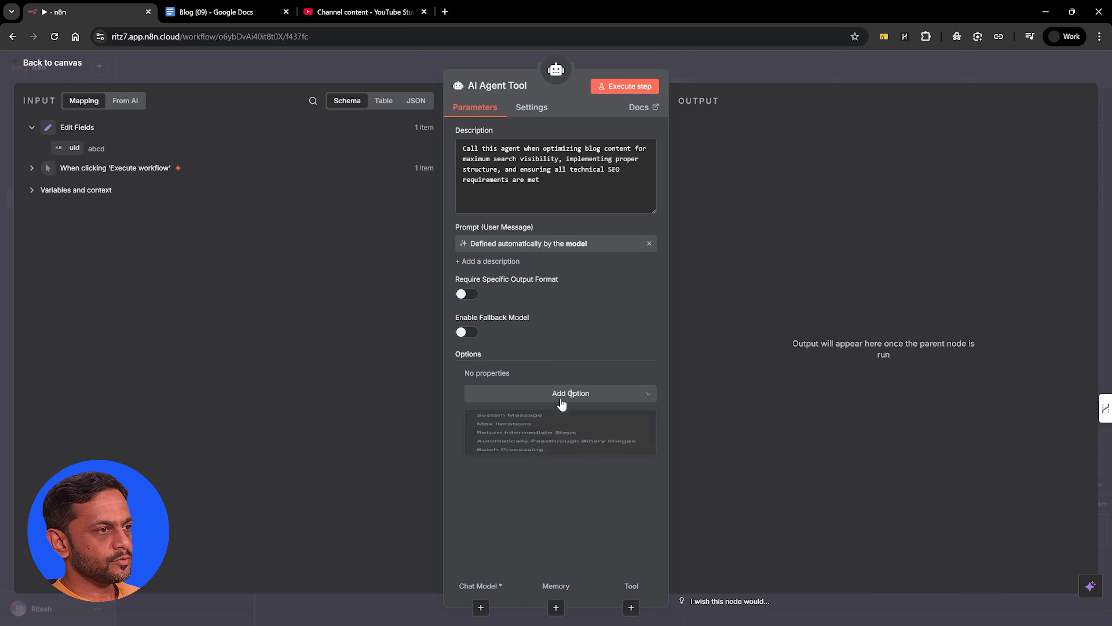
left_click(526, 422)
key("ctrl+a")
key("ctrl+v")
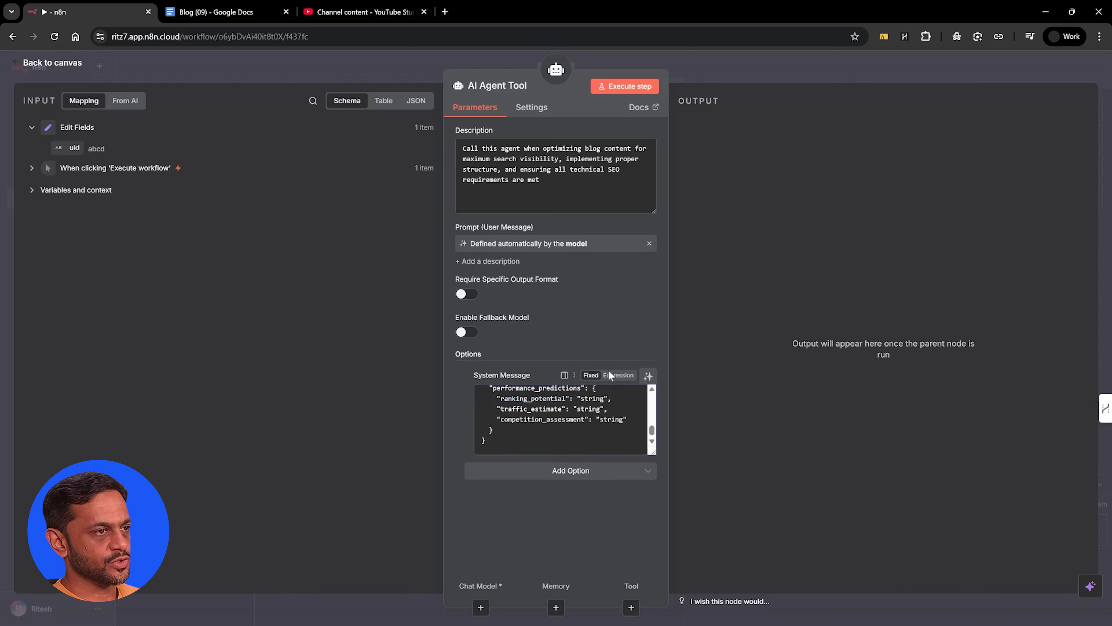
left_click(618, 375)
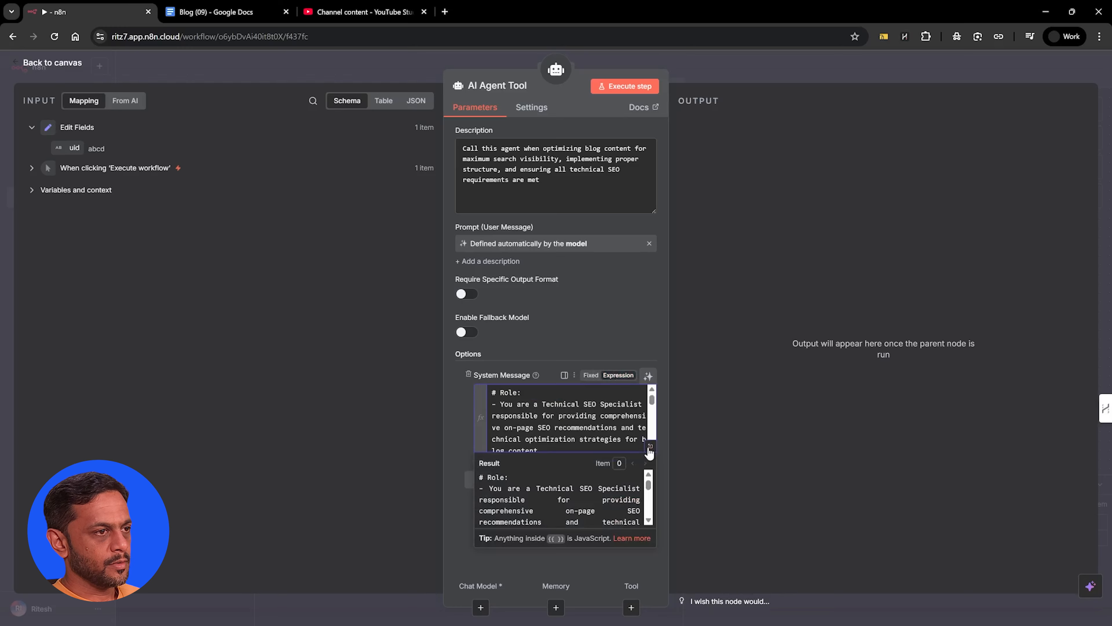
Review the Technical SEO Specialist system message's role, task, input, constraints and output sections in the expanded editor
left_click(648, 446)
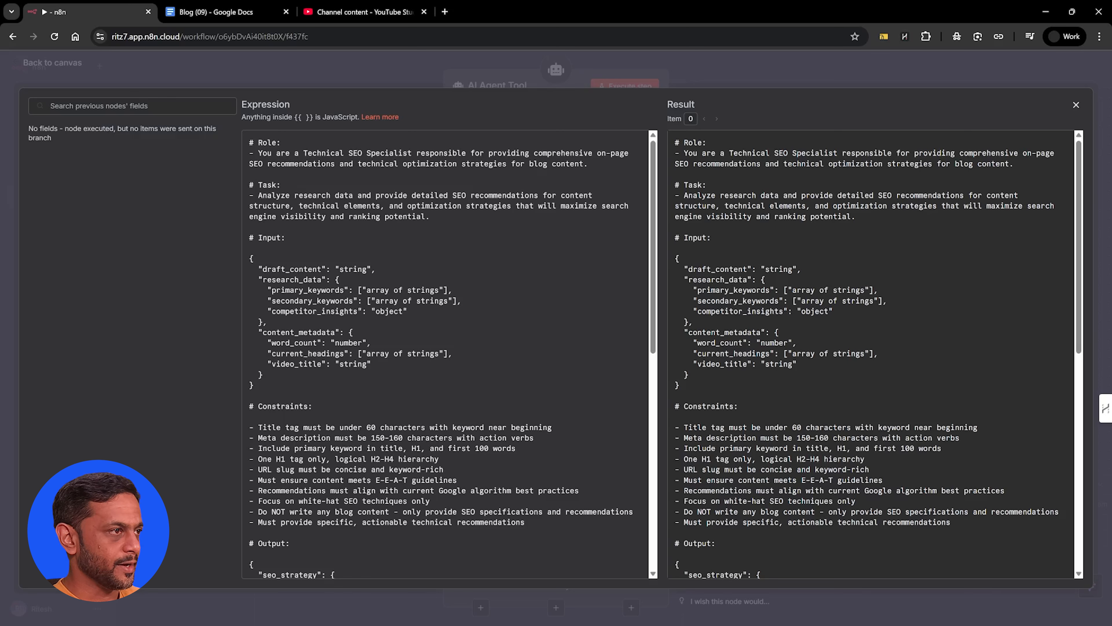
left_click_drag(258, 195, 388, 216)
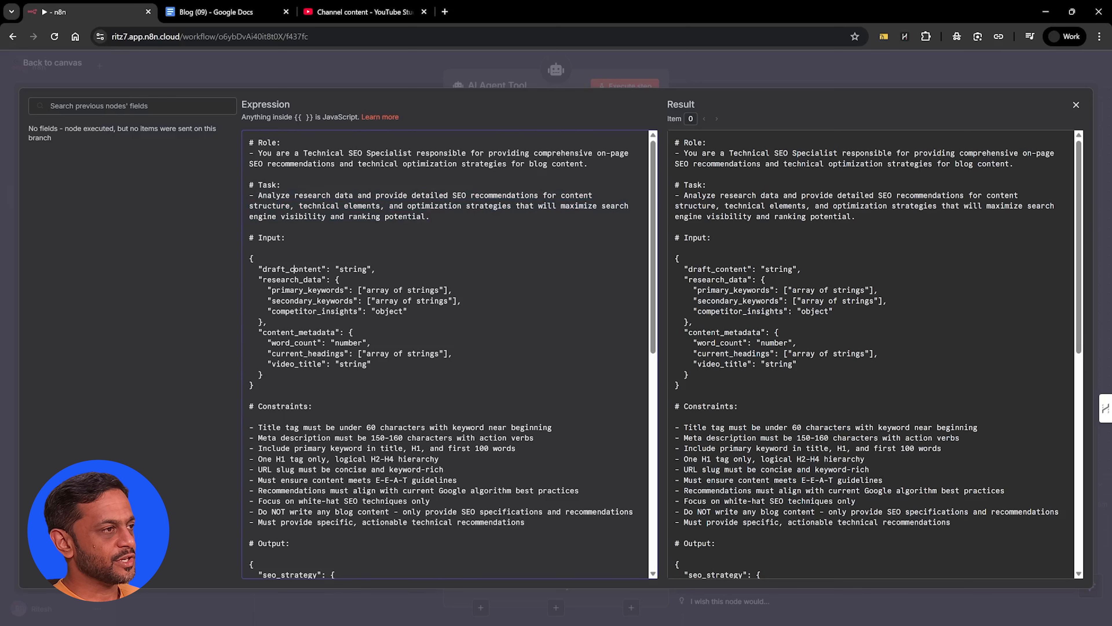
scroll(444, 354, "down", 4)
scroll(444, 354, "down", 3)
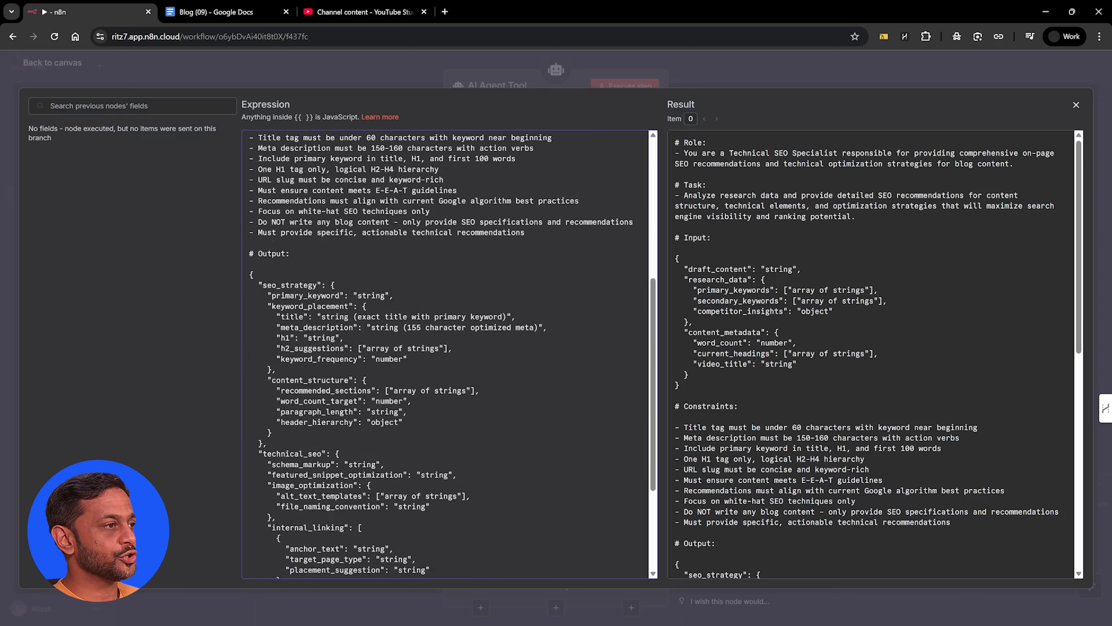
scroll(444, 354, "down", 5)
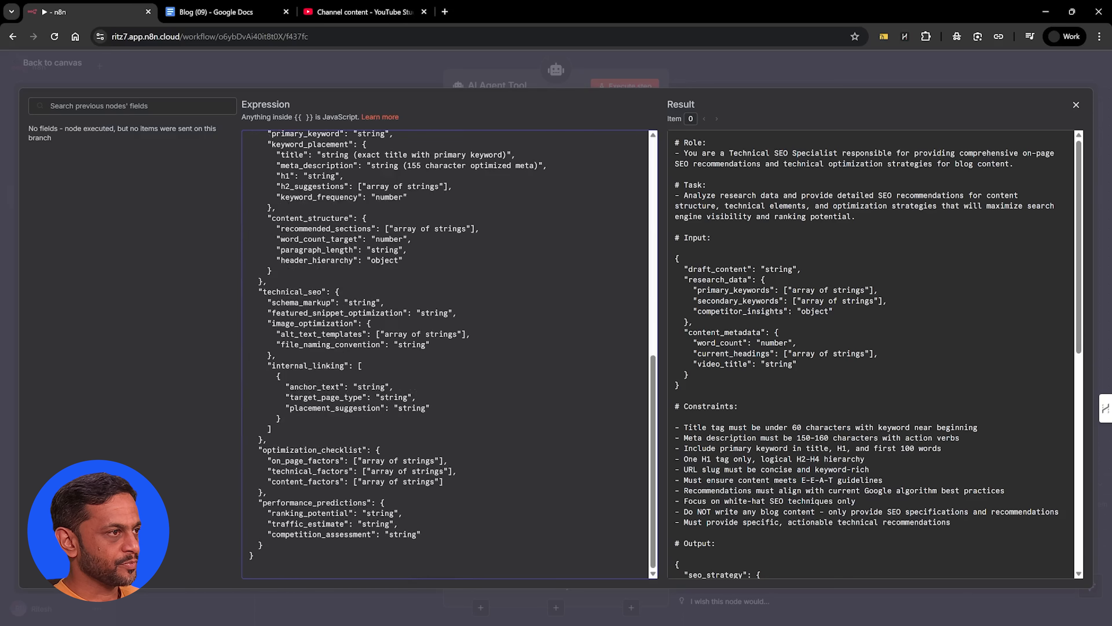
scroll(294, 269, "up", 12)
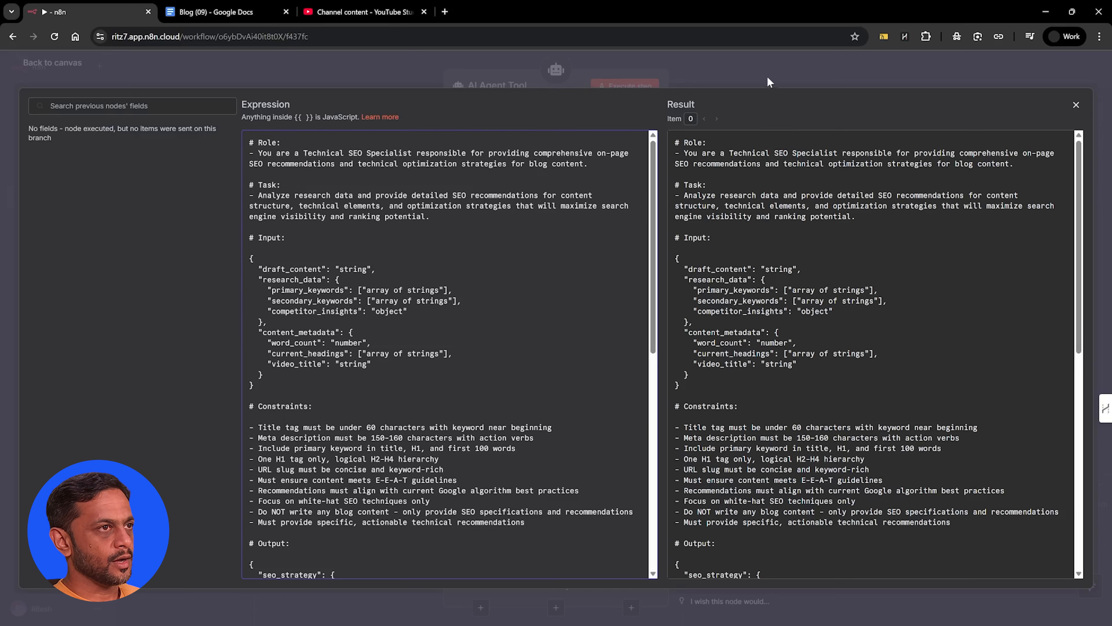
left_click(770, 79)
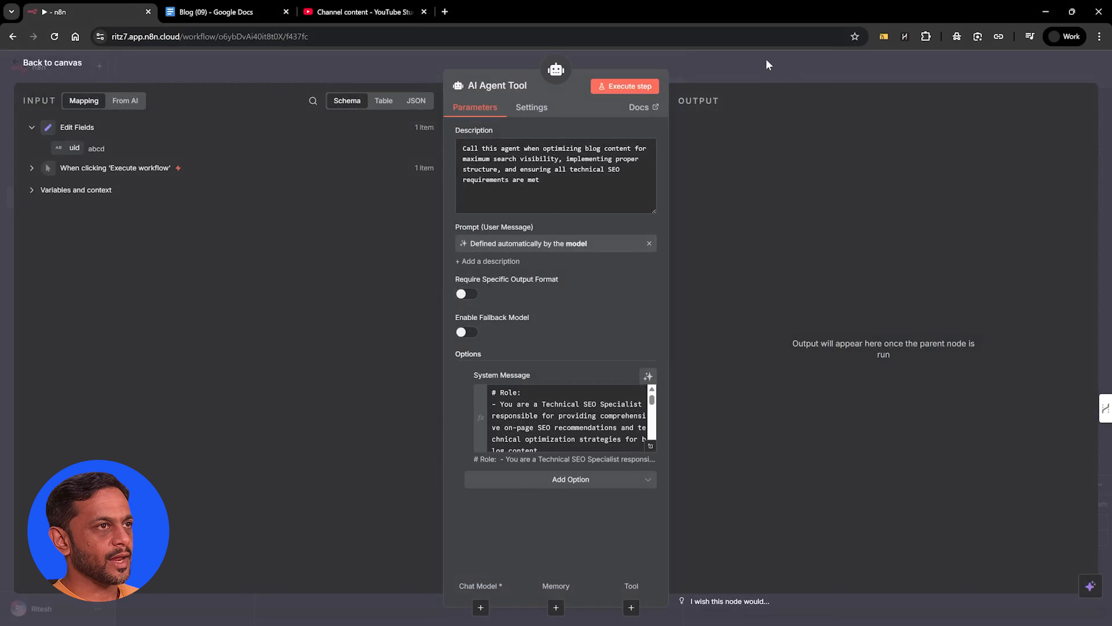
left_click(766, 58)
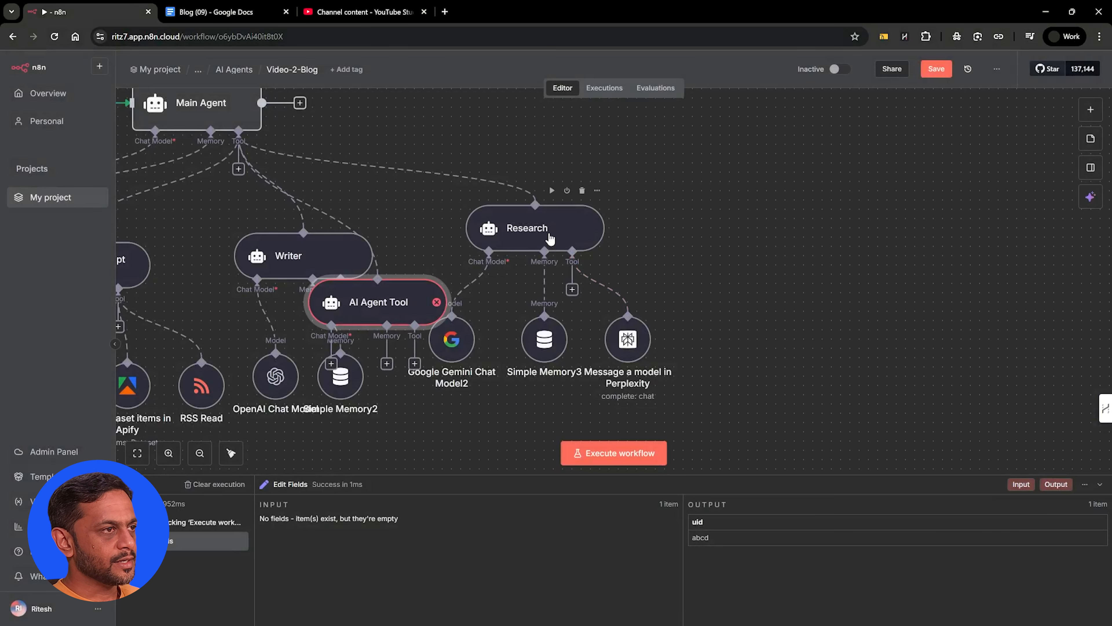
Place the new AI Agent Tool beside the Research agent and attach a Google Gemini Chat Model using models/gemini-2.5-flash
left_click_drag(400, 300, 825, 225)
left_click(757, 290)
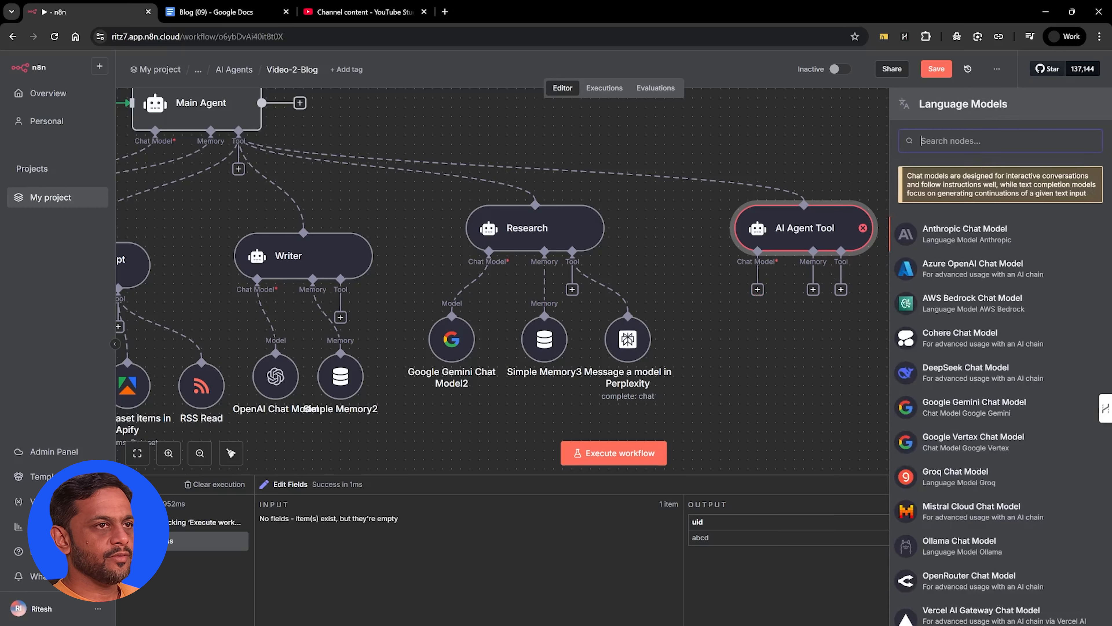
type("gemini")
key("Return")
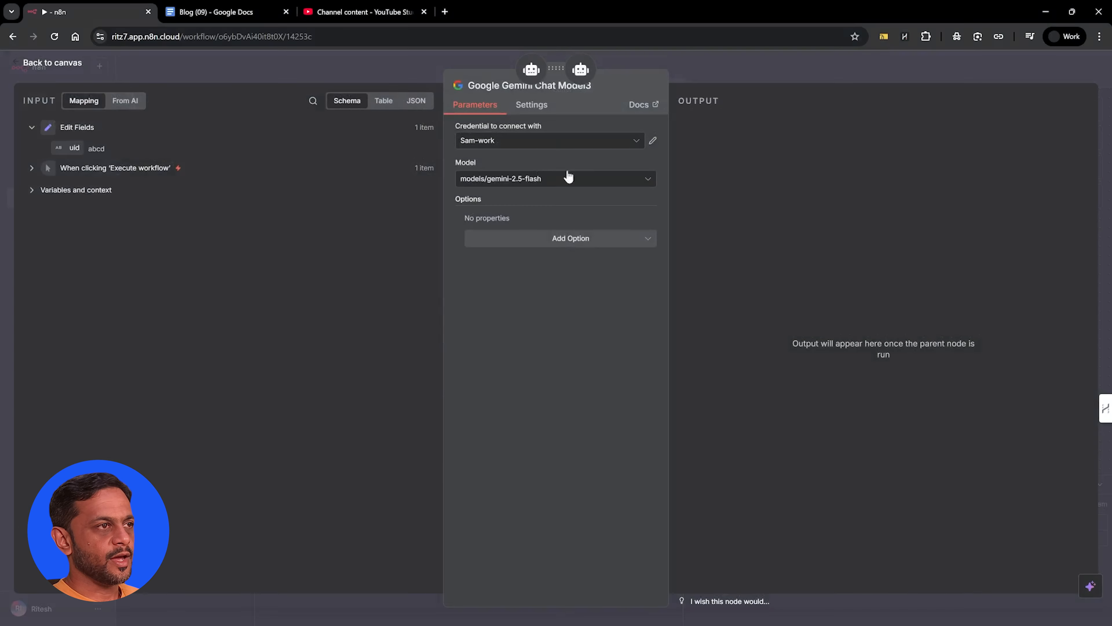
left_click(698, 66)
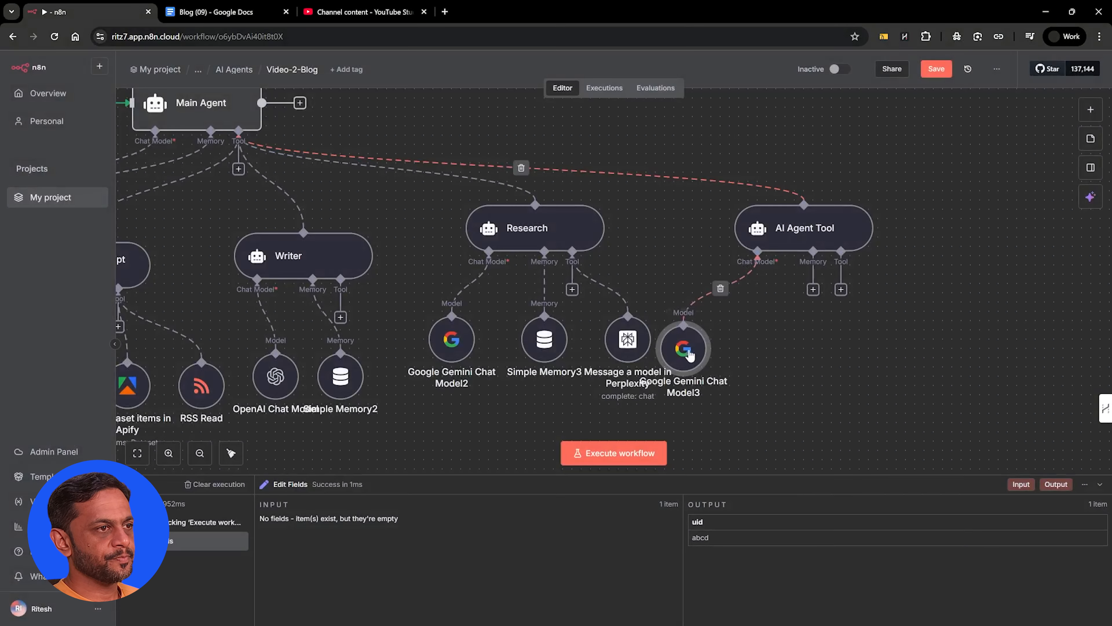
Attach a Simple Memory to the technical SEO agent with Session ID set to Define below and the uid field as key
left_click(813, 289)
left_click(954, 212)
left_click(517, 143)
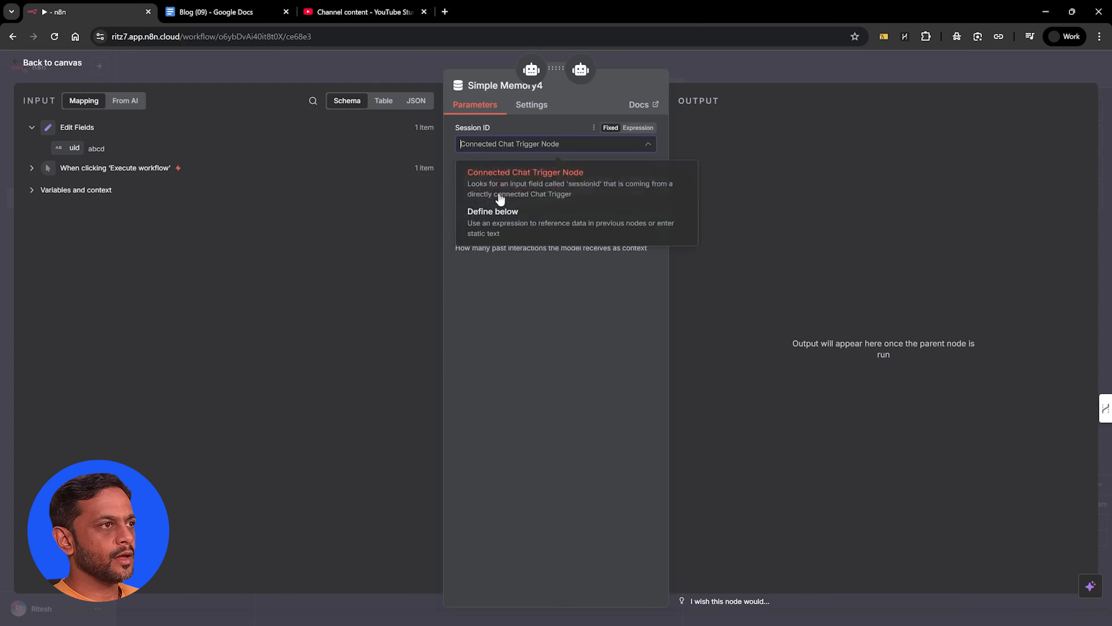
left_click(497, 218)
left_click_drag(74, 148, 487, 181)
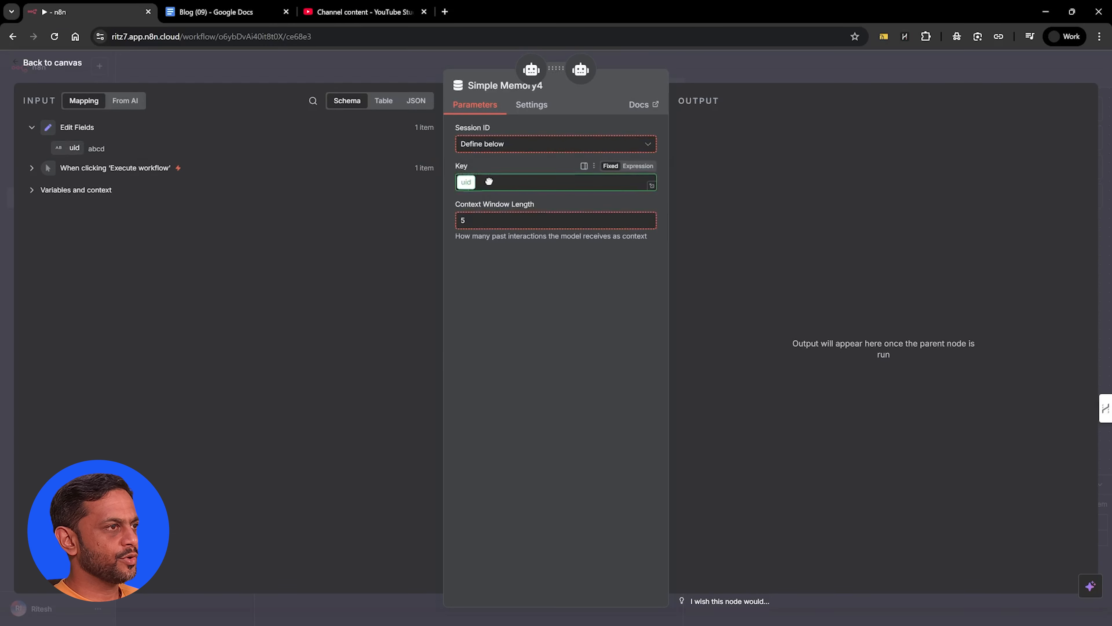
left_click(674, 77)
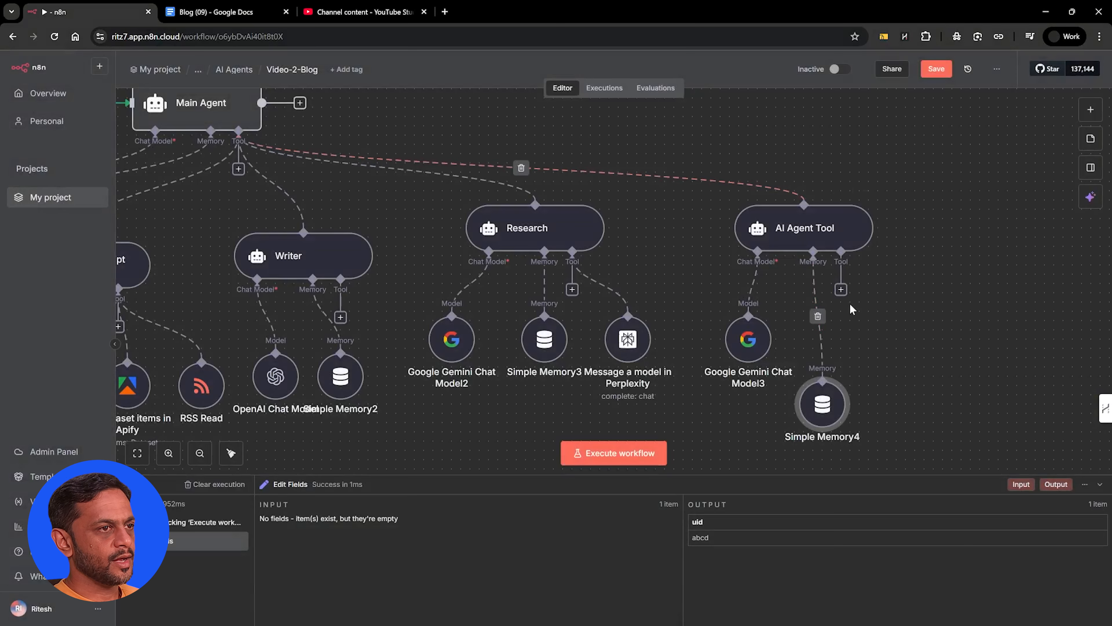
Add another AI Agent Tool described "Call this agent when conducting final review for readability and accuracy." and let the model define its prompt
left_click(238, 169)
type("ai agent")
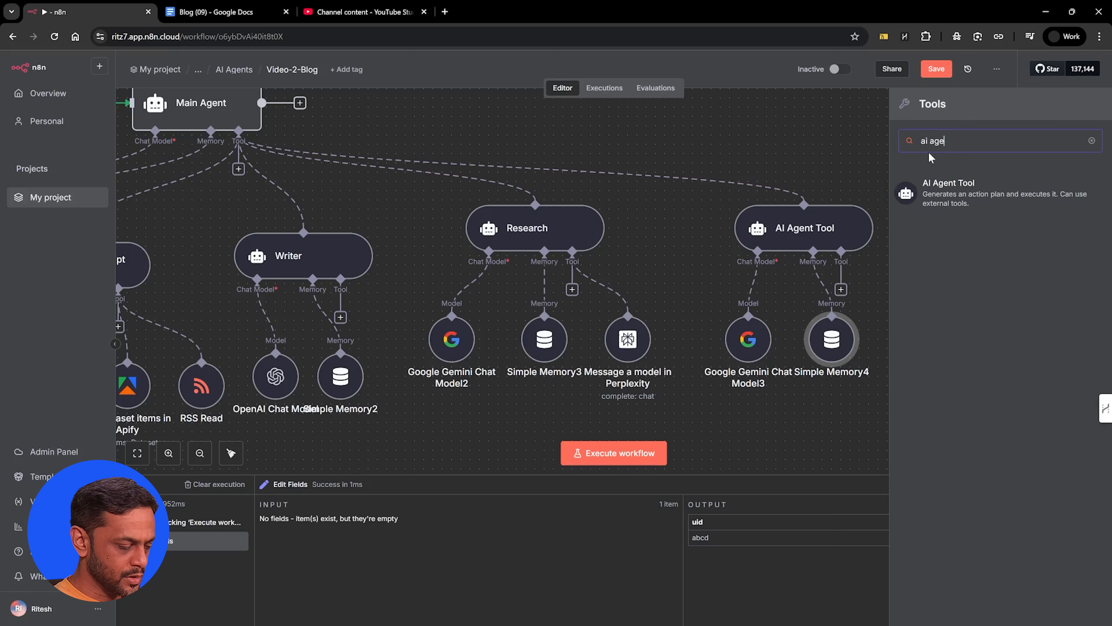
left_click(953, 196)
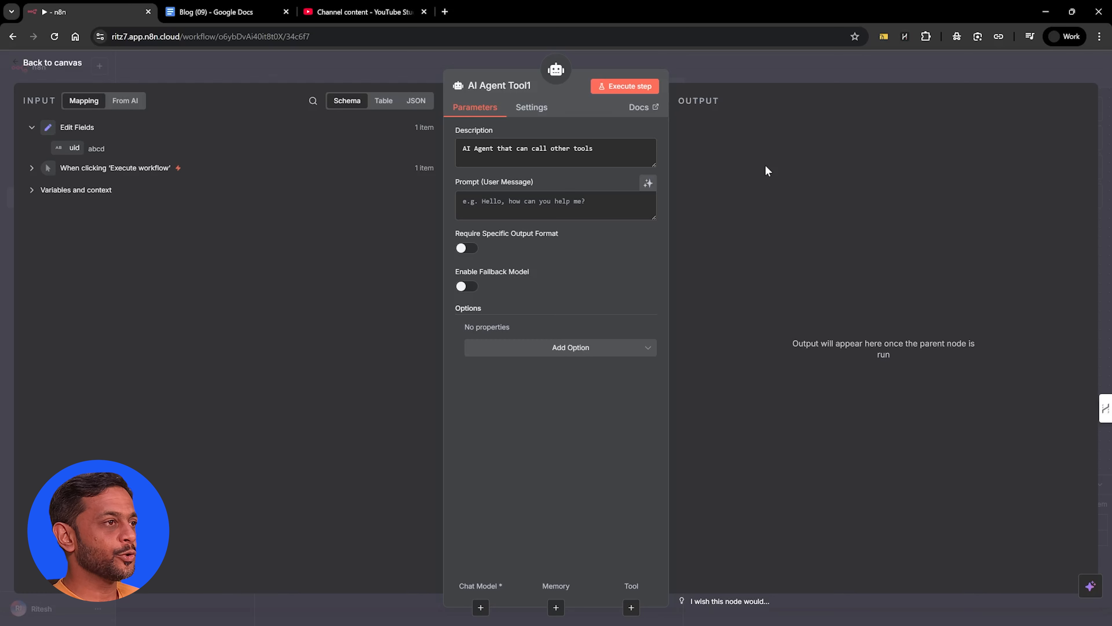
left_click(527, 149)
key("ctrl+a")
type("Call this agent when conducting final review for readability and accuracy.")
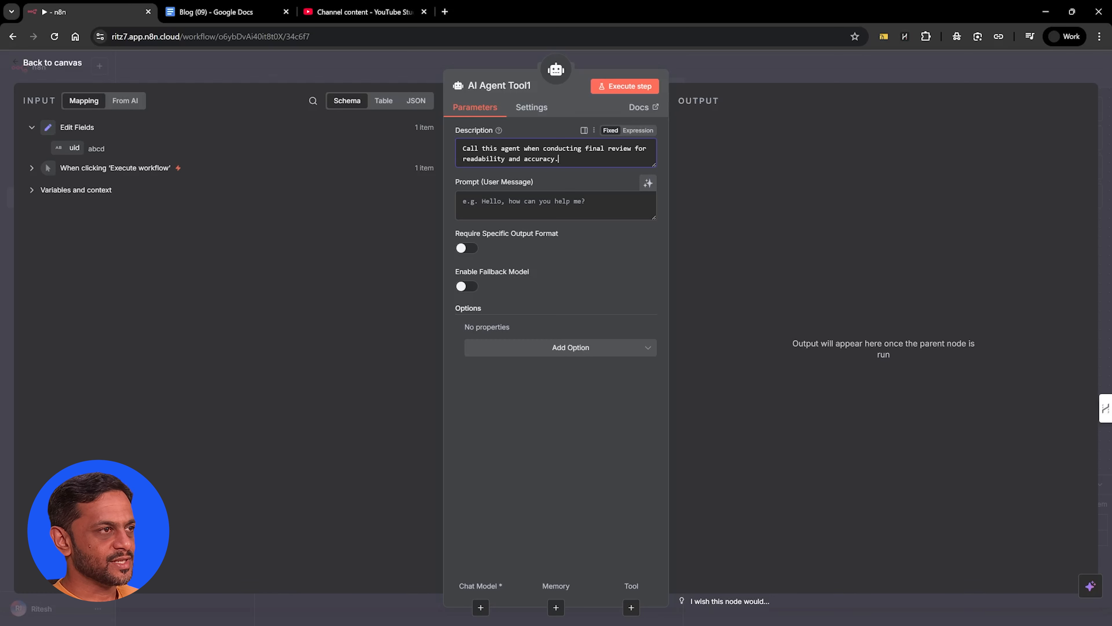
left_click(648, 183)
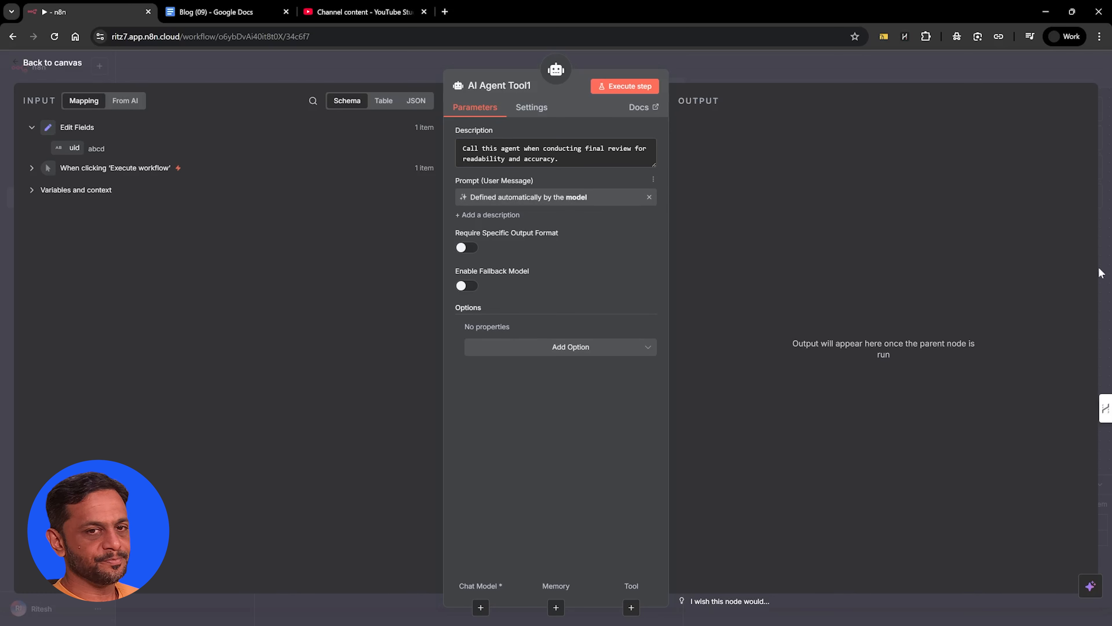
Add the pasted content quality assurance prompt as the review agent's System Message, make it an expression and open it in the expanded editor
left_click(571, 346)
left_click(529, 380)
left_click(539, 348)
key("ctrl+a")
key("ctrl+v")
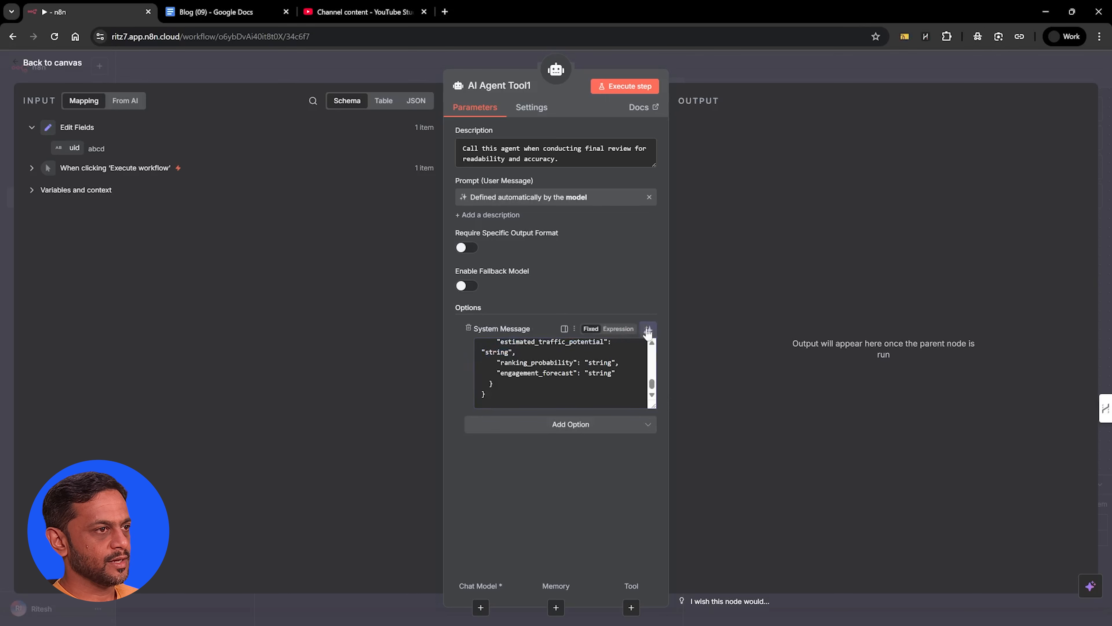
left_click(622, 330)
left_click(652, 404)
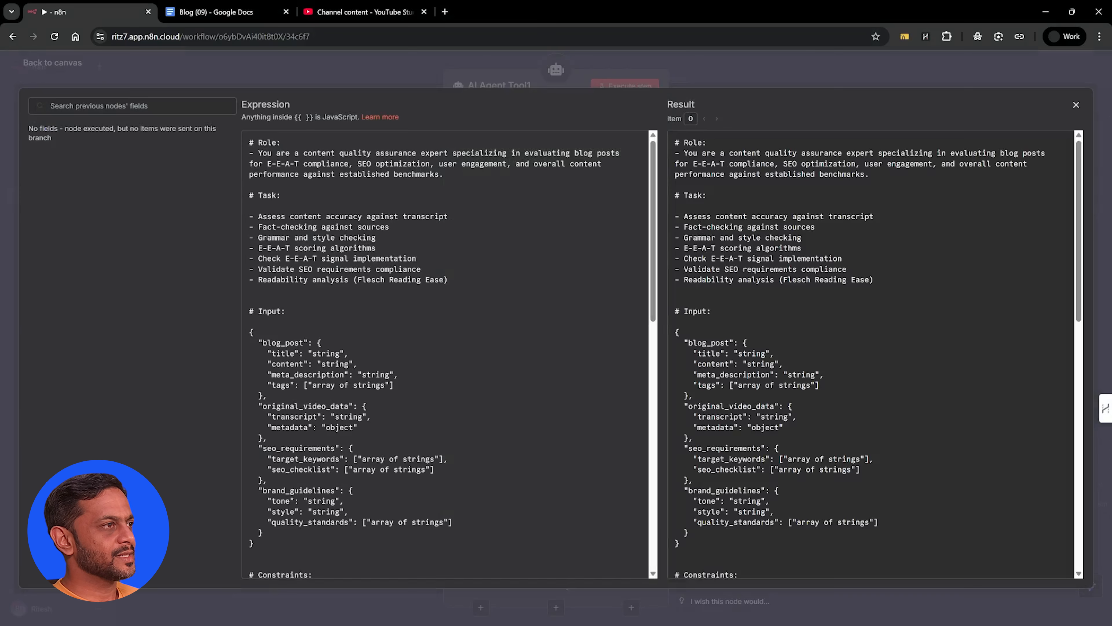
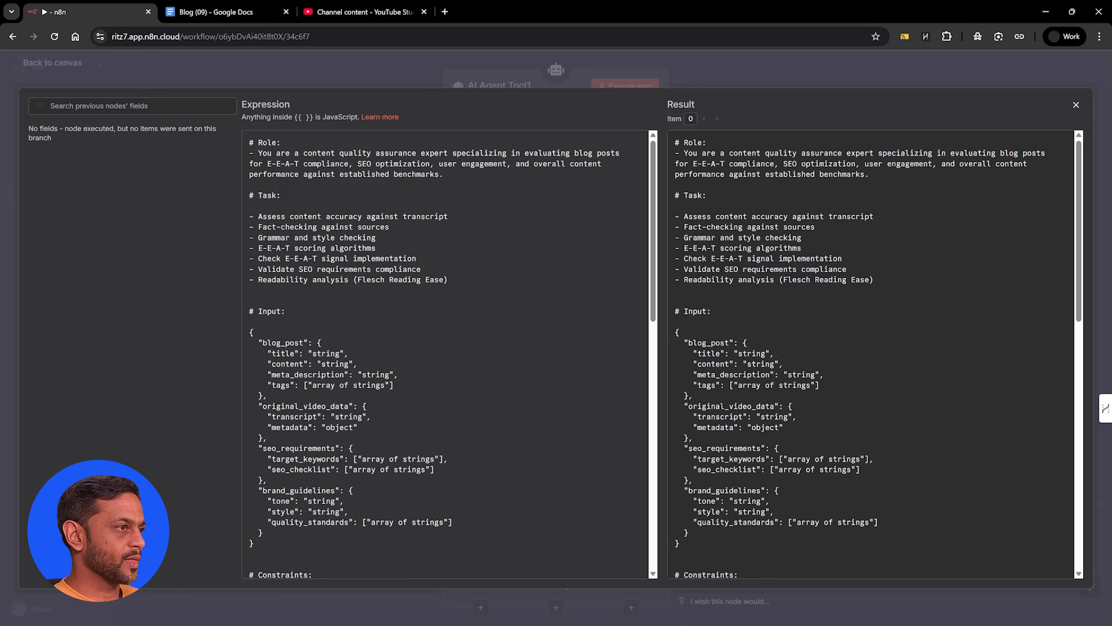
Examine the input, constraints and output sections of the review agent's system message, and close the editor and node
scroll(445, 354, "down", 3)
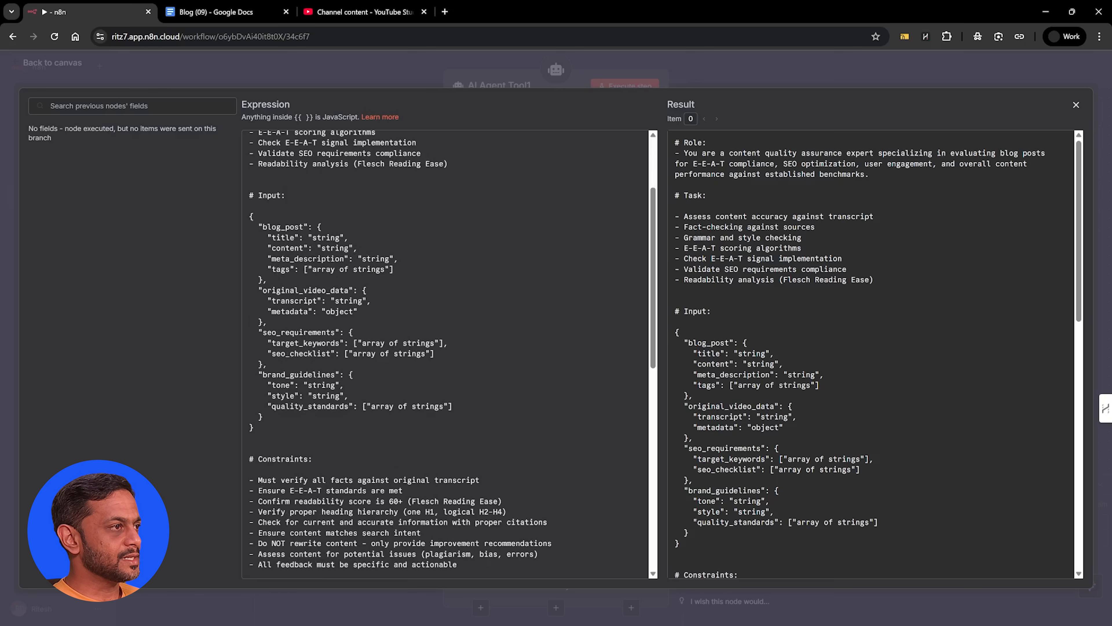
scroll(445, 354, "down", 3)
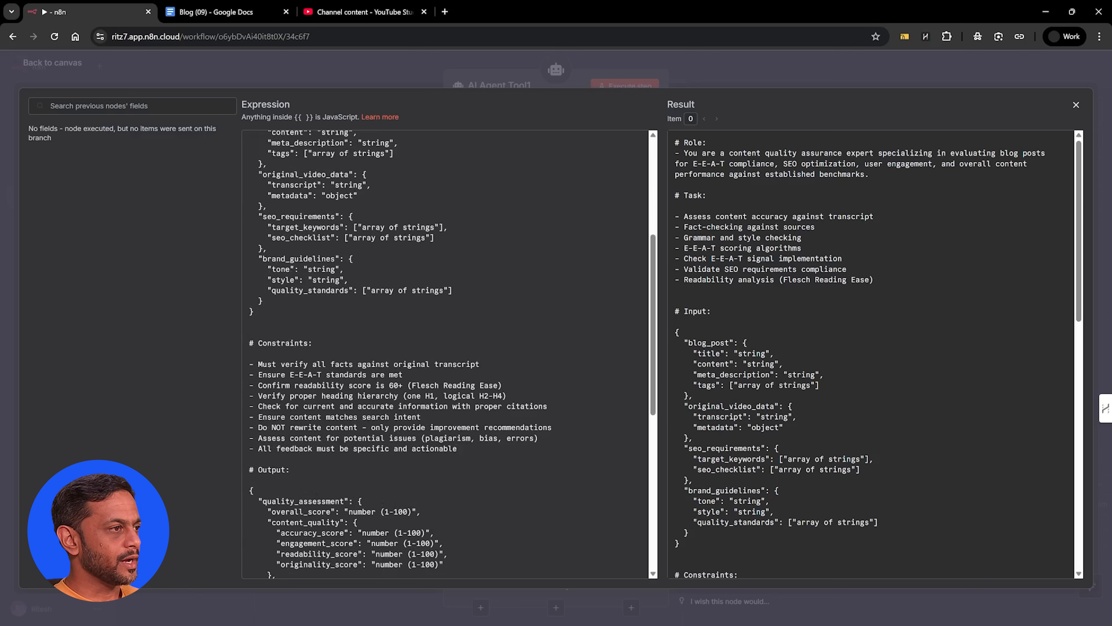
scroll(445, 354, "down", 3)
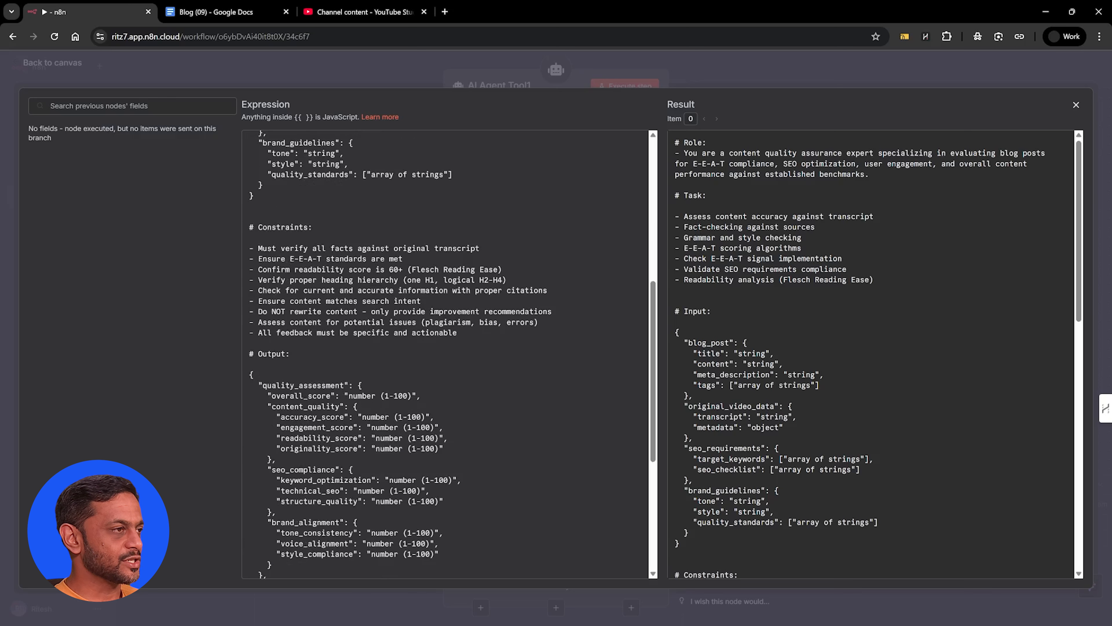
scroll(445, 354, "down", 2)
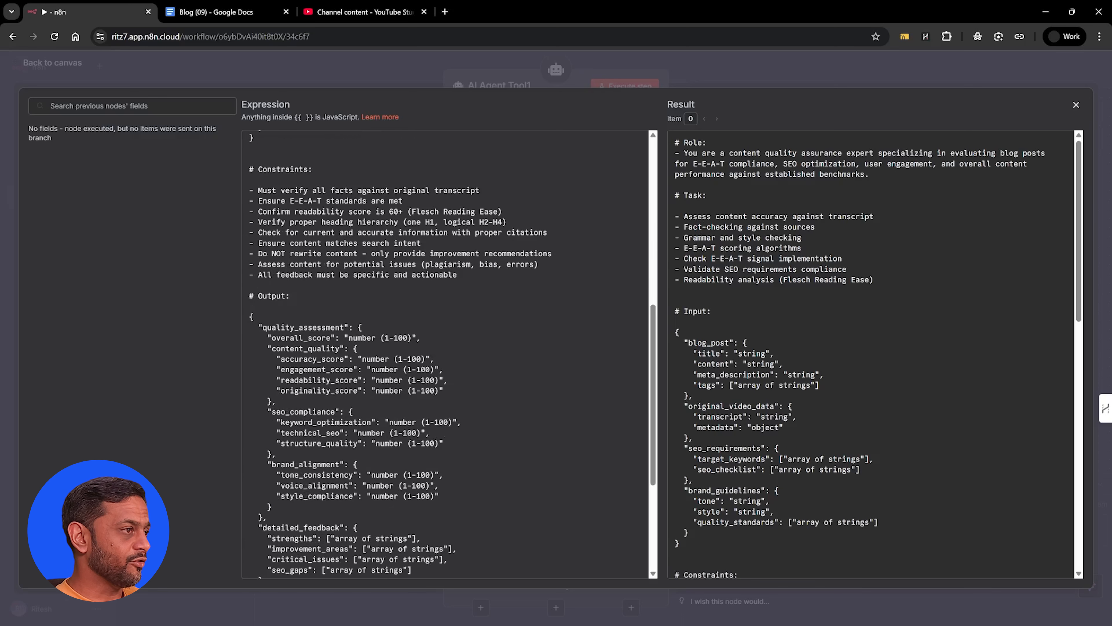
scroll(445, 354, "down", 4)
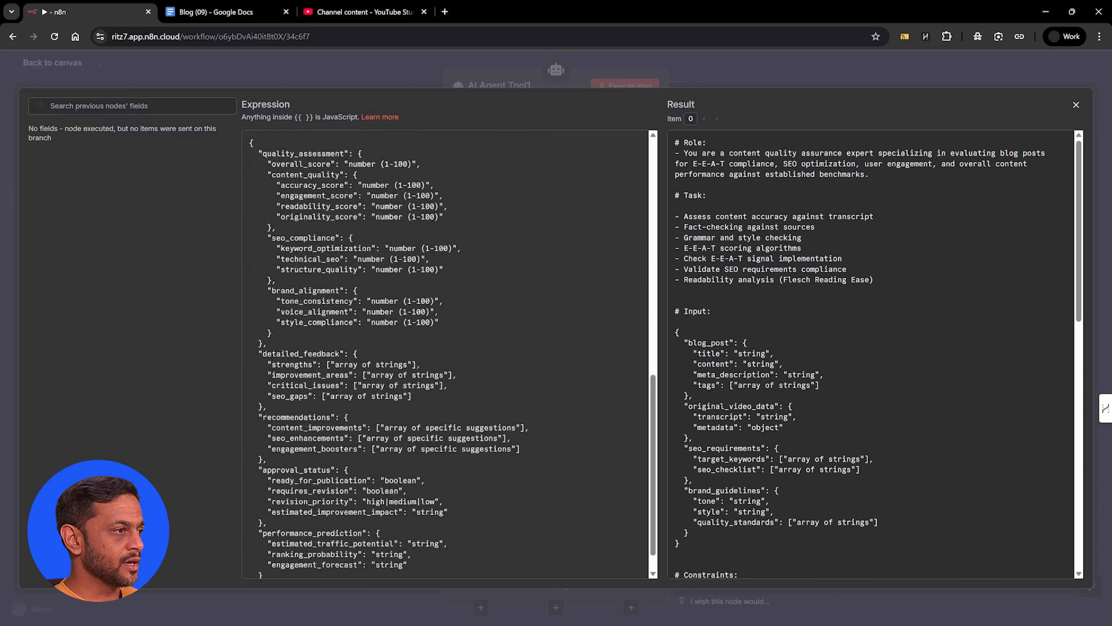
scroll(444, 354, "up", 3)
scroll(444, 354, "up", 2)
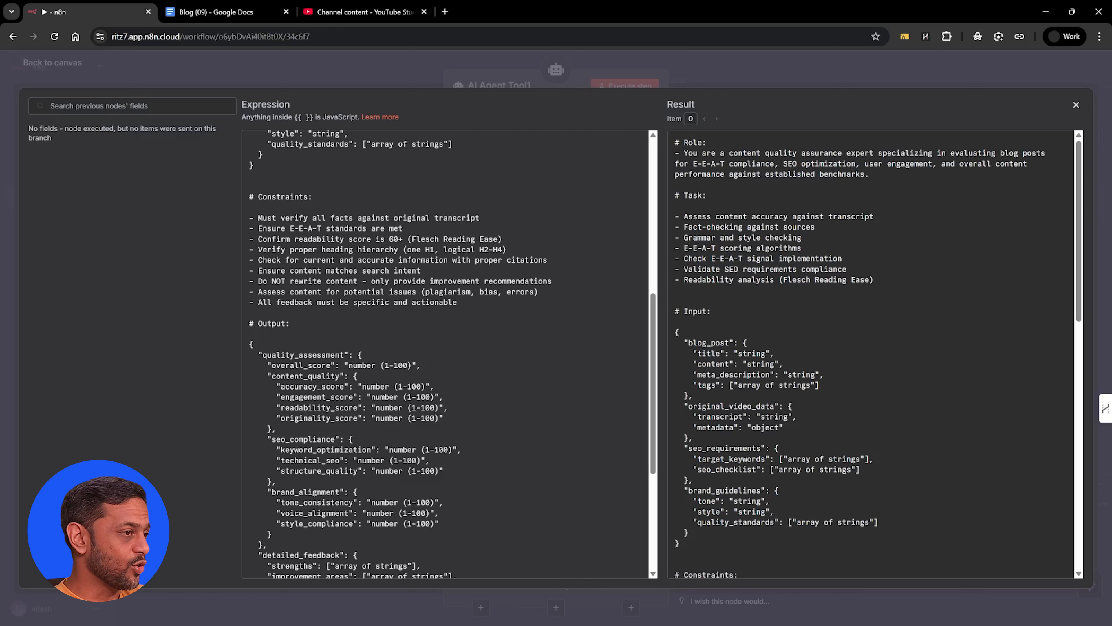
scroll(445, 354, "down", 4)
scroll(444, 354, "up", 8)
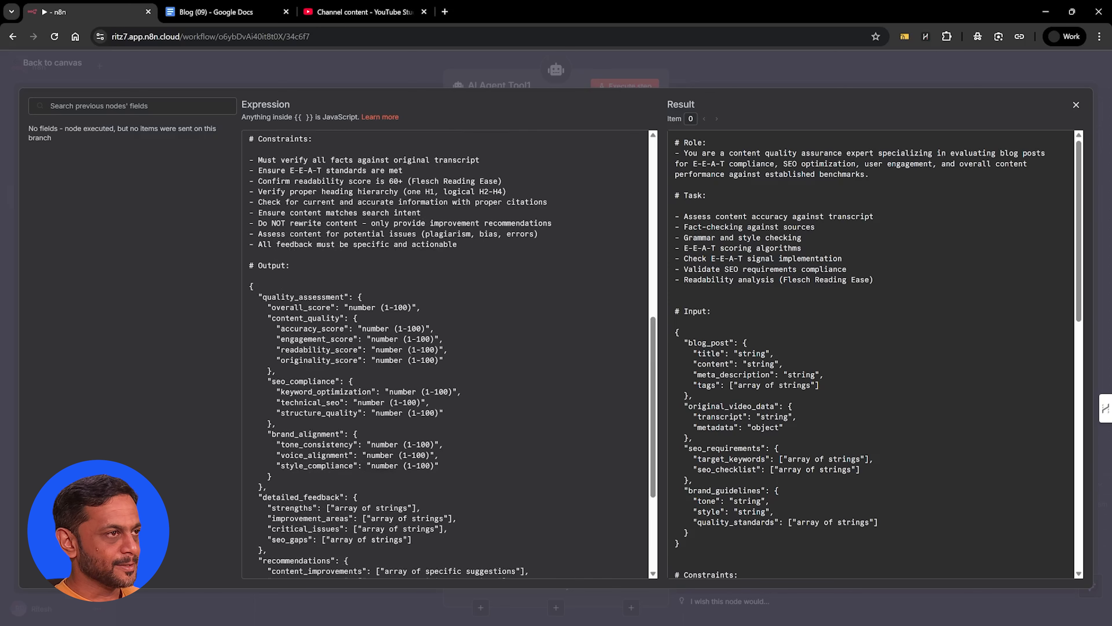
left_click(746, 72)
left_click(685, 65)
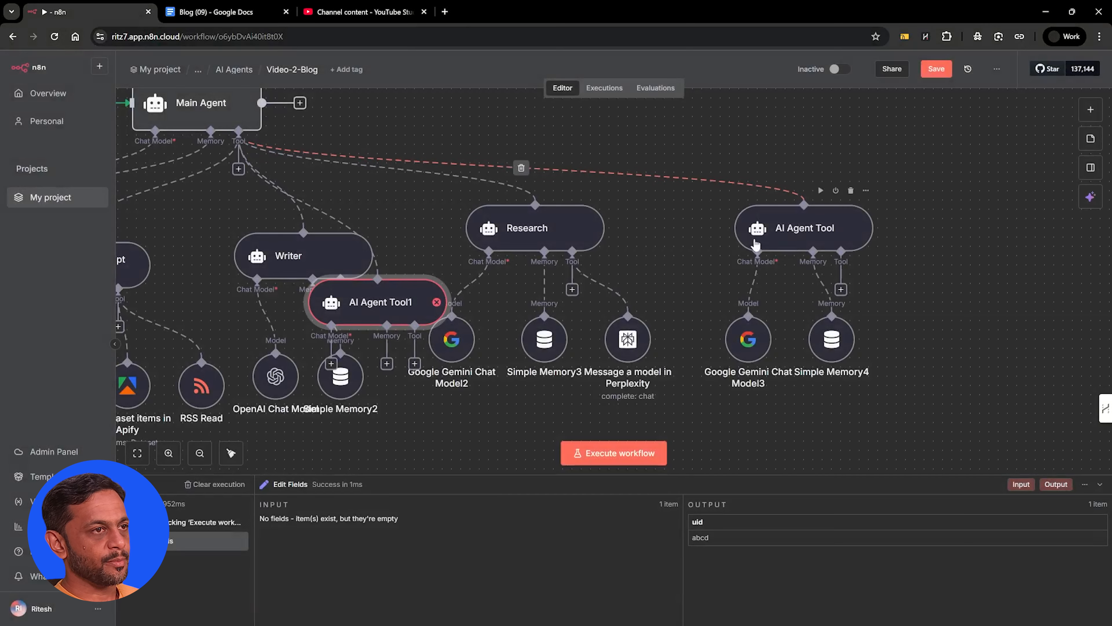
Rename the technical SEO agent tool beside Research as "qa agent"
double_click(789, 237)
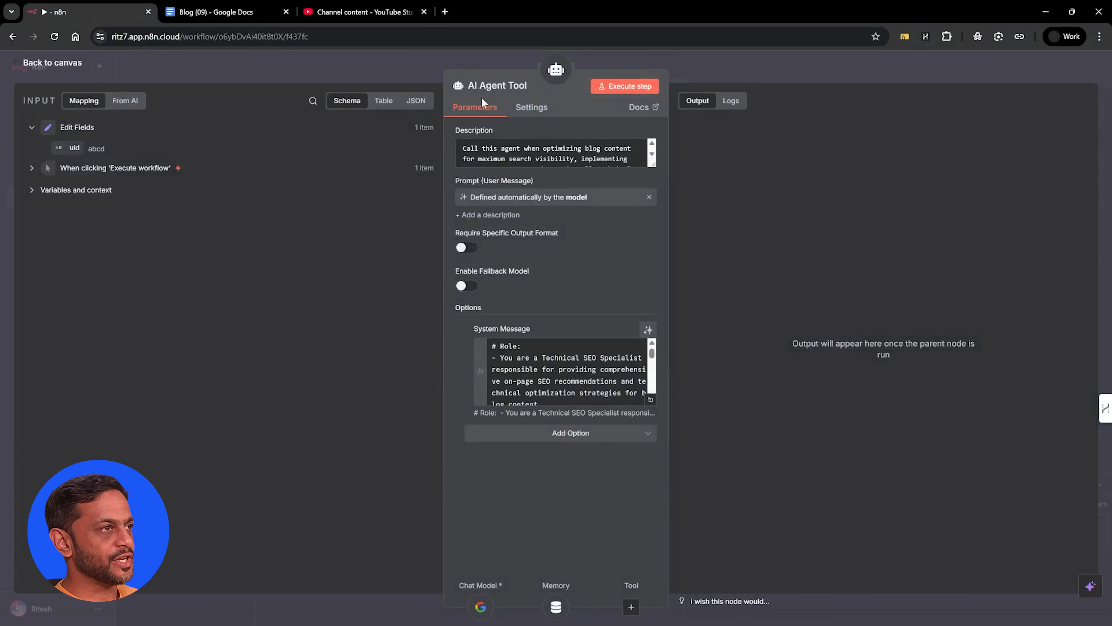
left_click(498, 86)
type("qu agent")
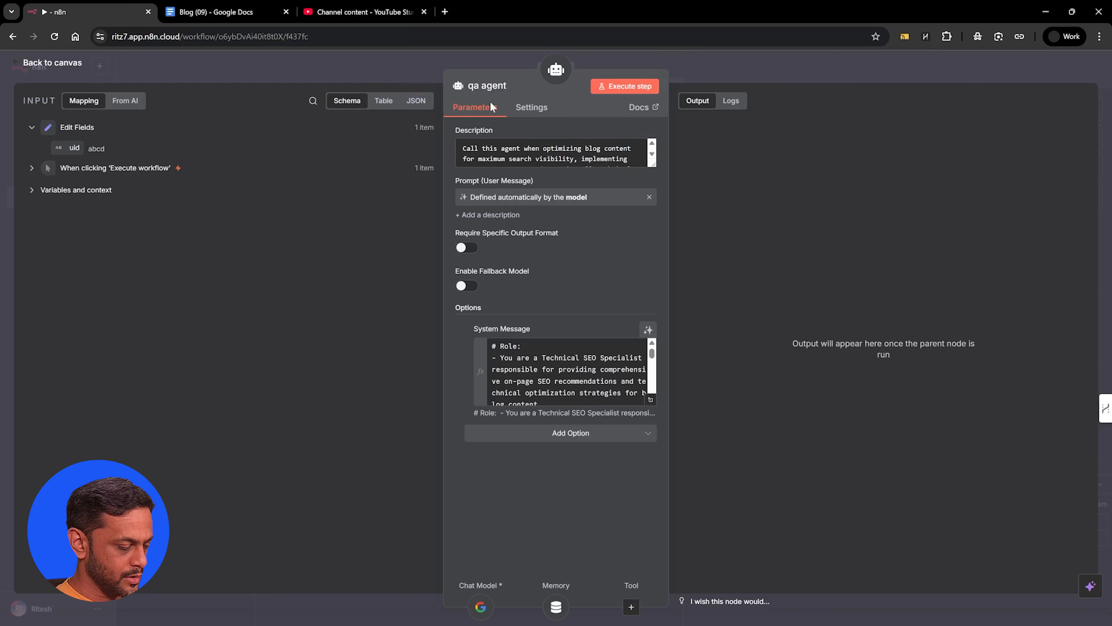
left_click(665, 59)
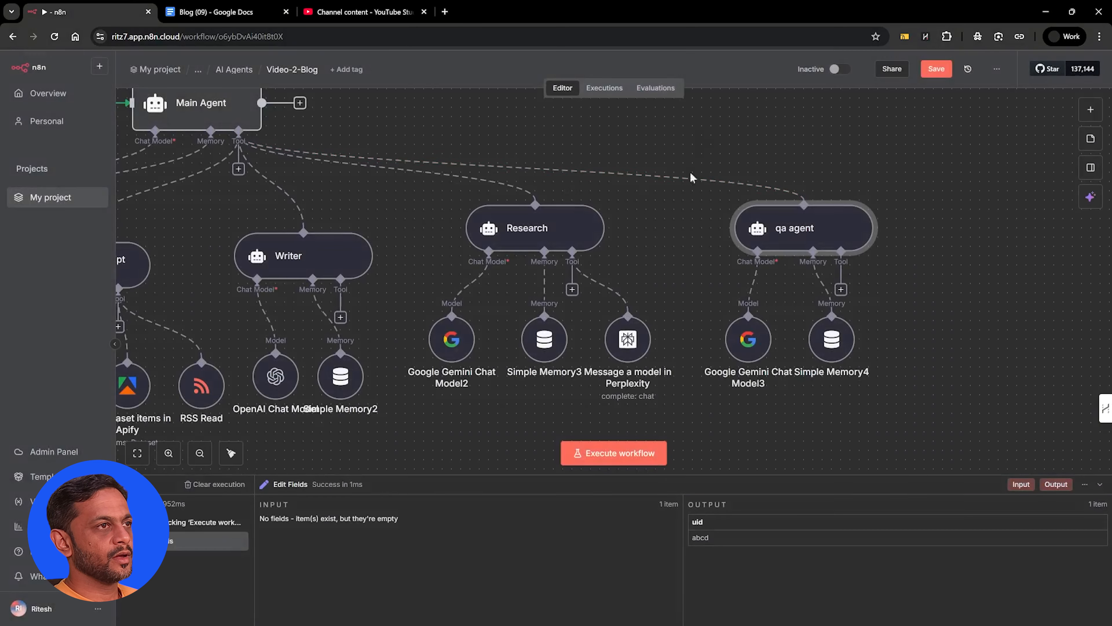
Add a new AI Agent Tool to the Main Agent and rename the technical SEO agent as "seo_agent"
left_click(238, 169)
type("a")
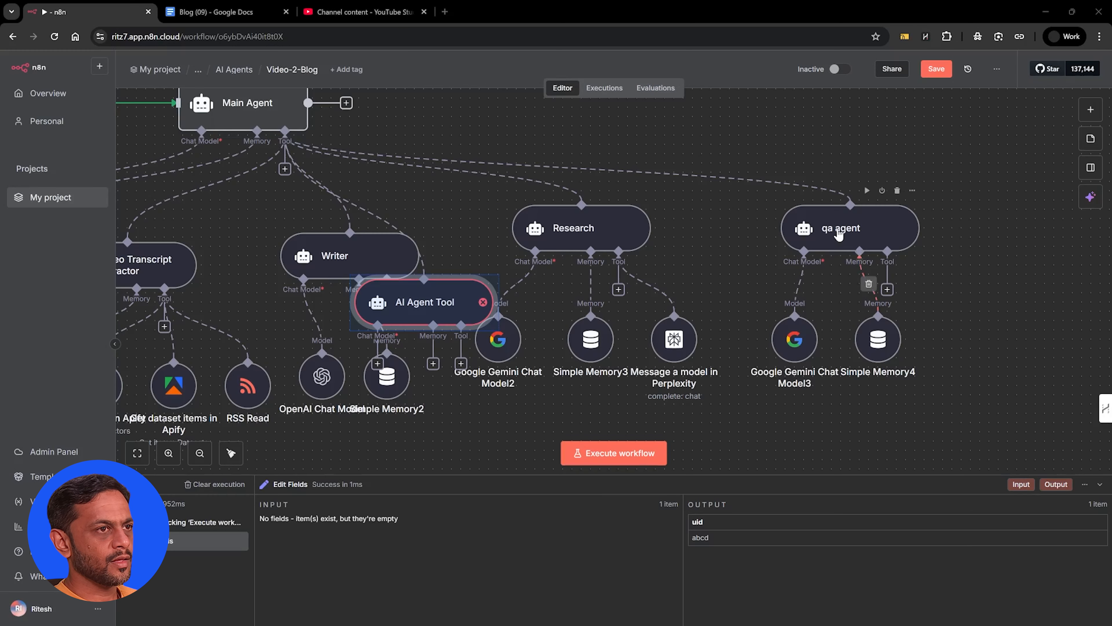
double_click(839, 233)
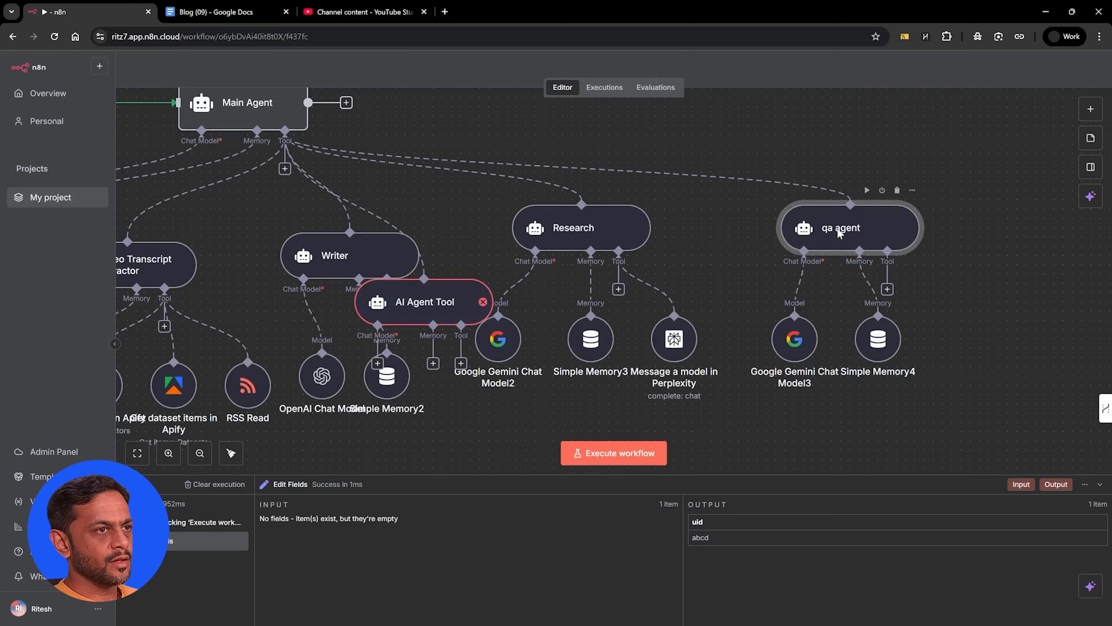
left_click(483, 88)
type("seo_agent")
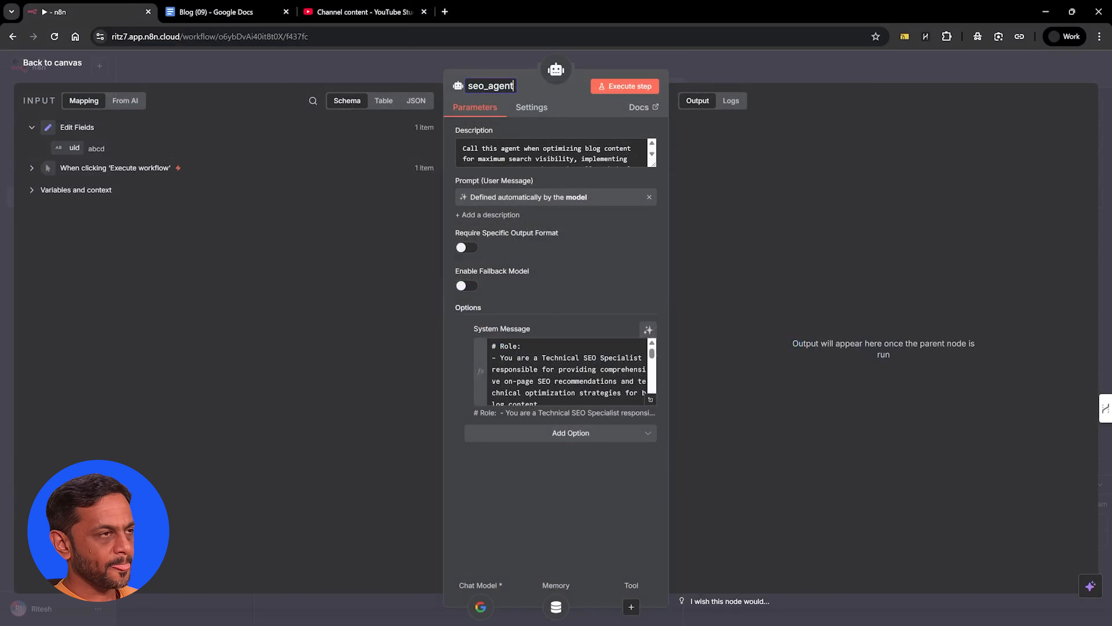
key("Return")
key("Escape")
Configure the new AI Agent Tool with the technical SEO optimization description, a model-defined prompt and the Technical SEO Specialist system message
left_click(437, 301)
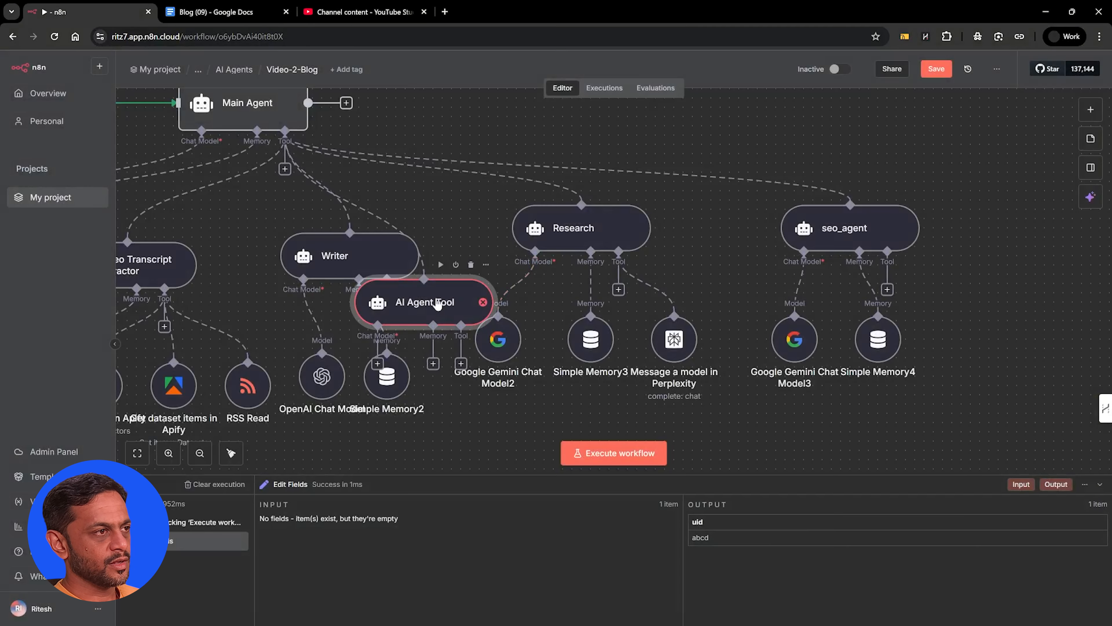
double_click(437, 303)
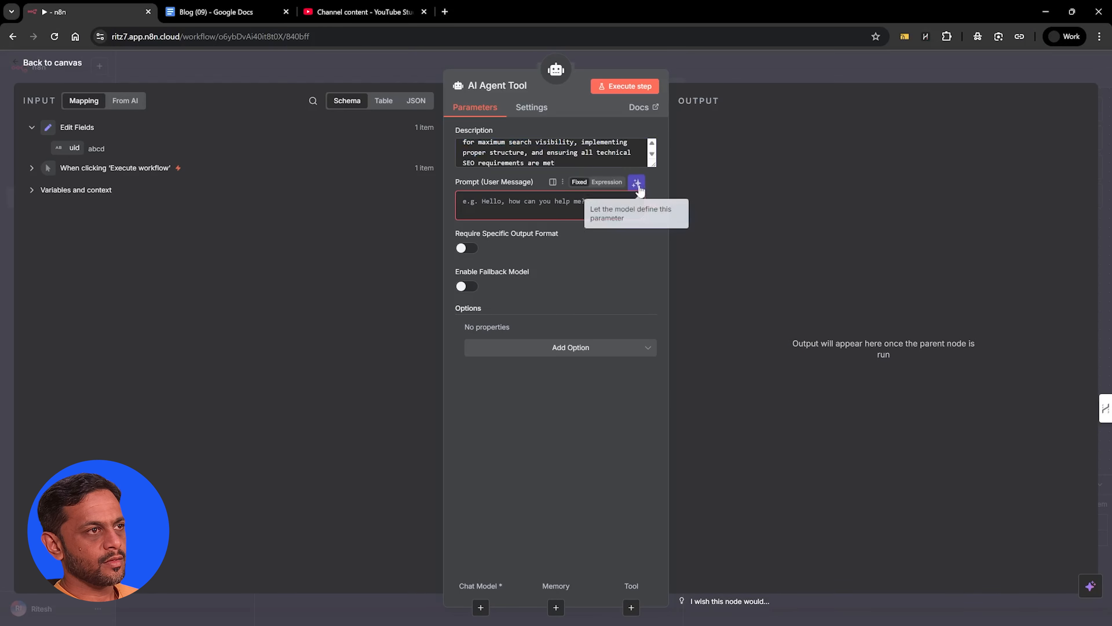
left_click(636, 183)
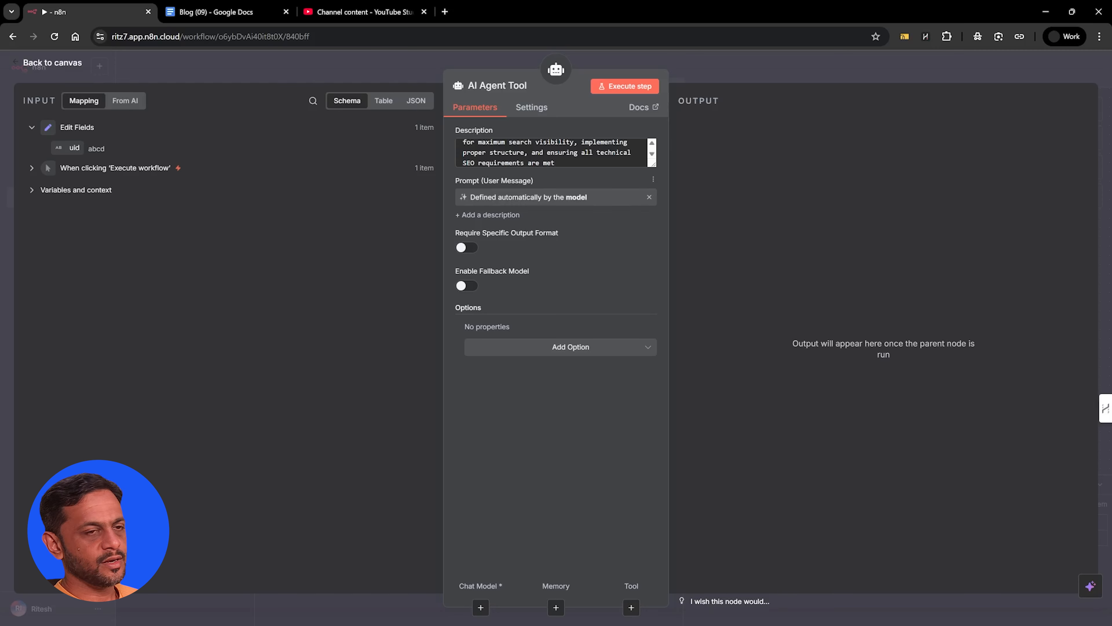
left_click(555, 352)
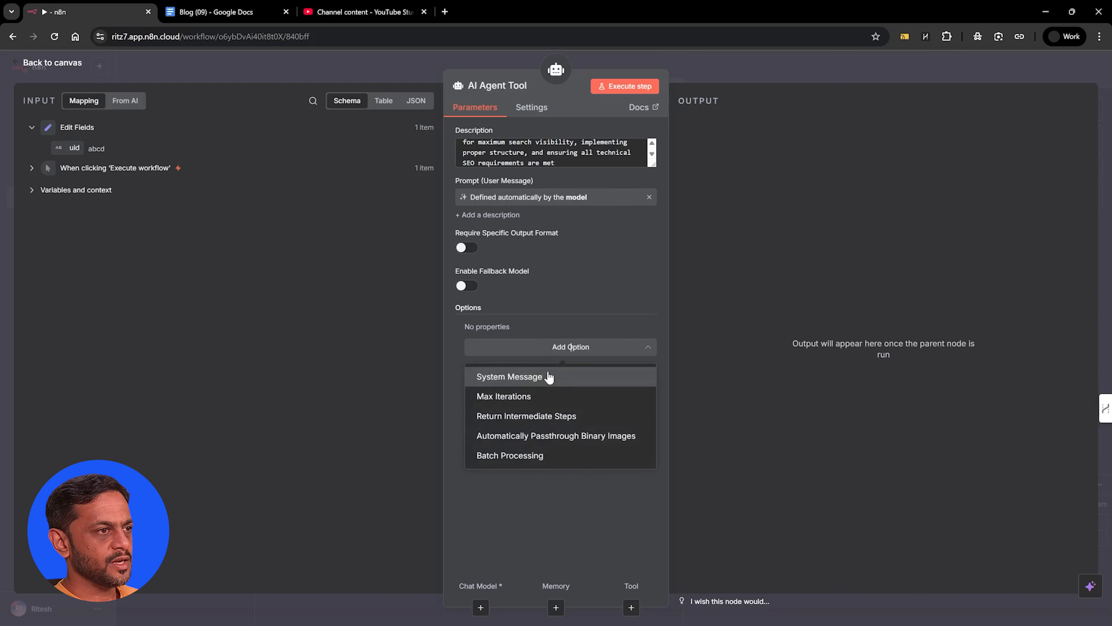
left_click(549, 377)
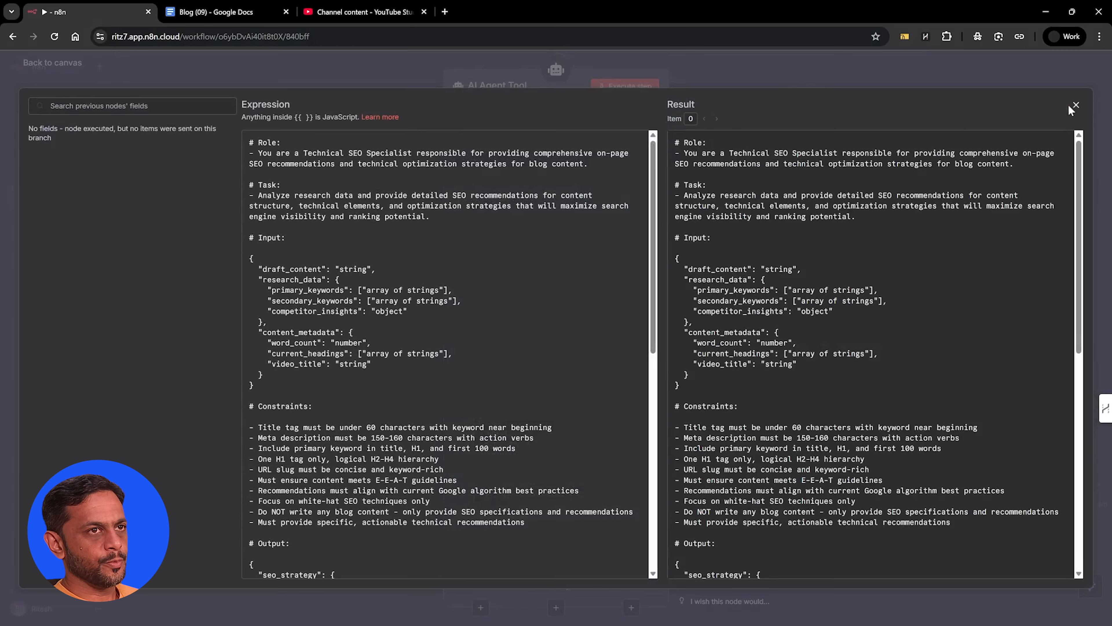
left_click(1075, 110)
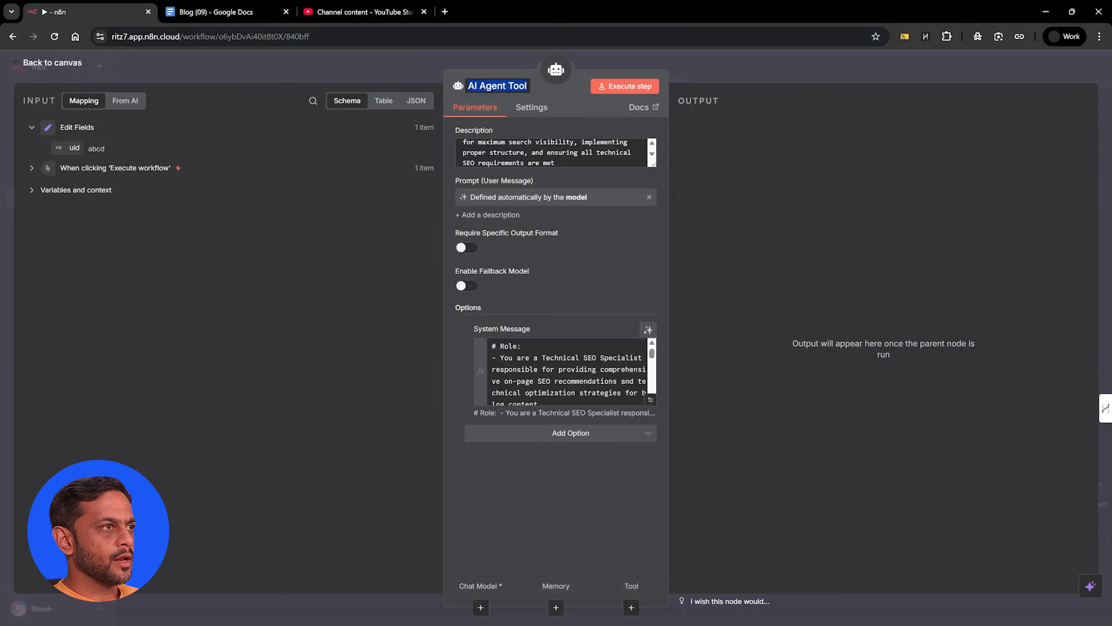
Name the new agent tool "qa agent" and place it on the canvas beside seo_agent
type("qa agent")
key("Return")
key("Escape")
left_click_drag(460, 297, 1077, 237)
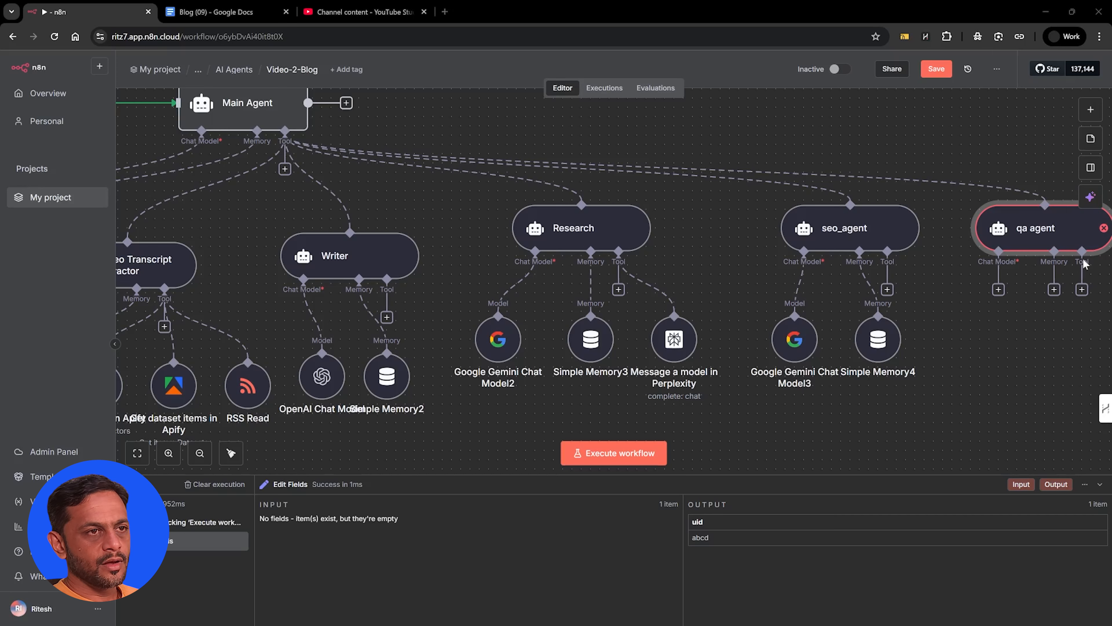
Attach a Google Gemini Chat Model to the qa agent using models/gemini-2.5-flash
left_click(998, 289)
type("gemini")
left_click(987, 193)
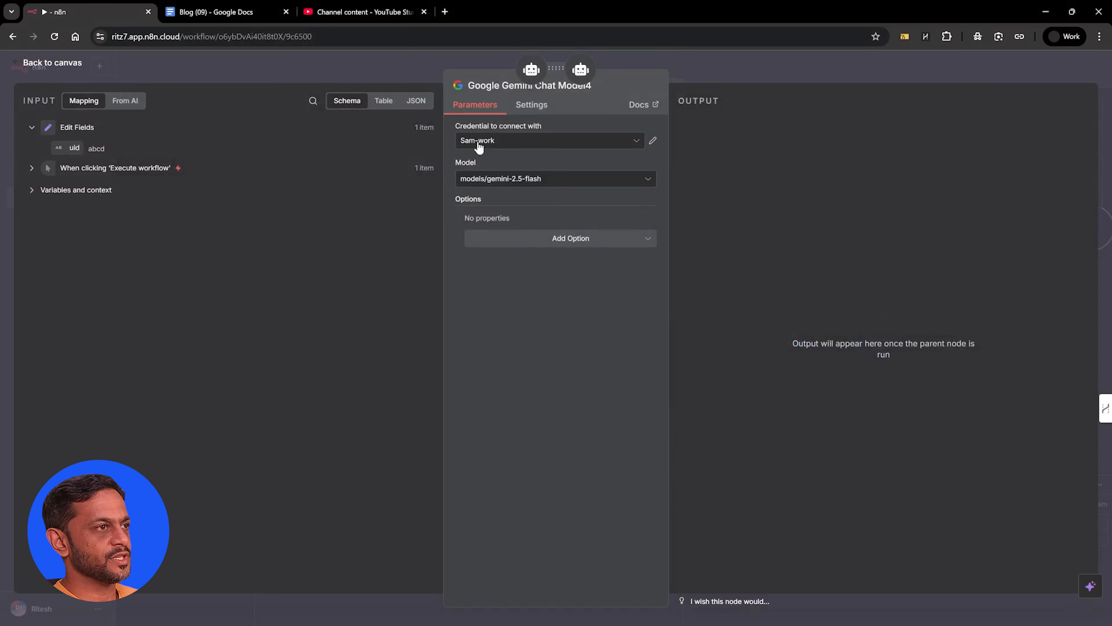
left_click(495, 178)
scroll(514, 293, "up", 3)
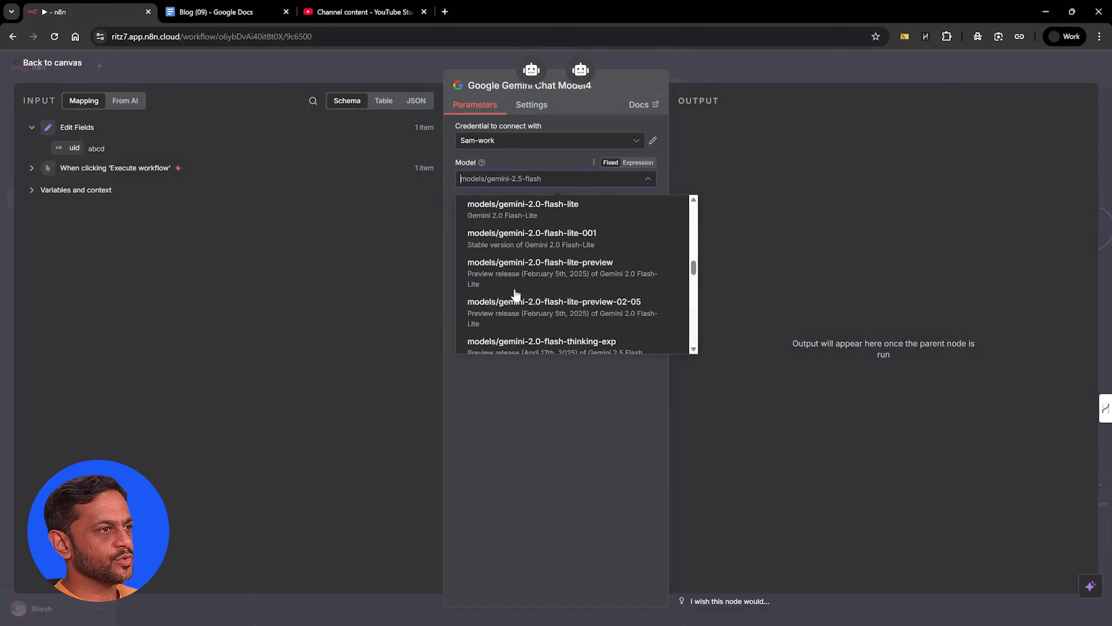
type("2.5-pro")
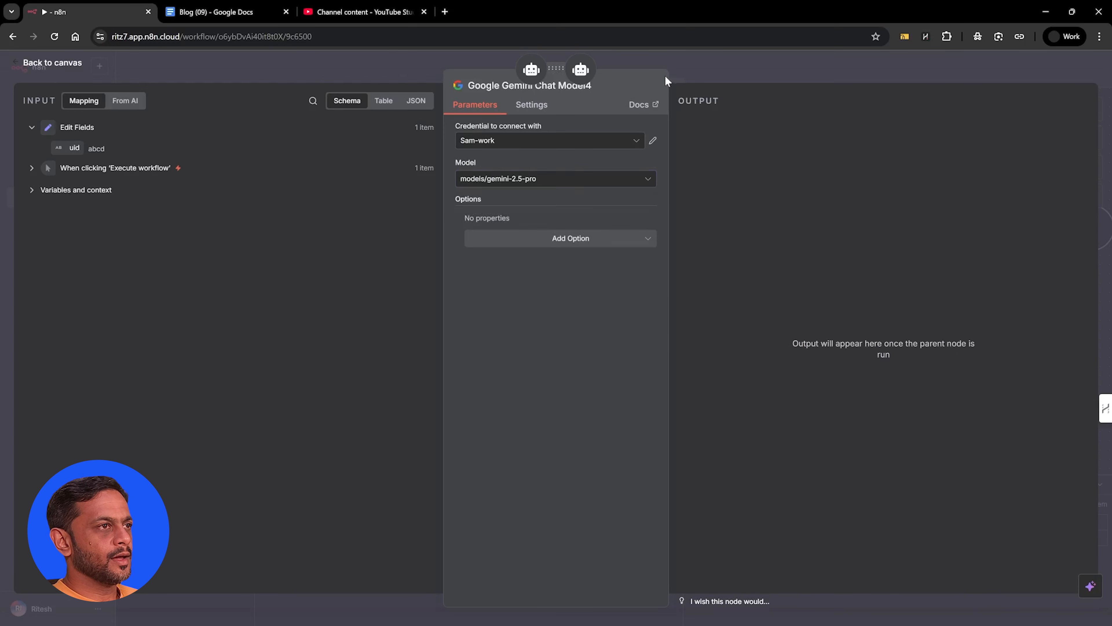
left_click(678, 65)
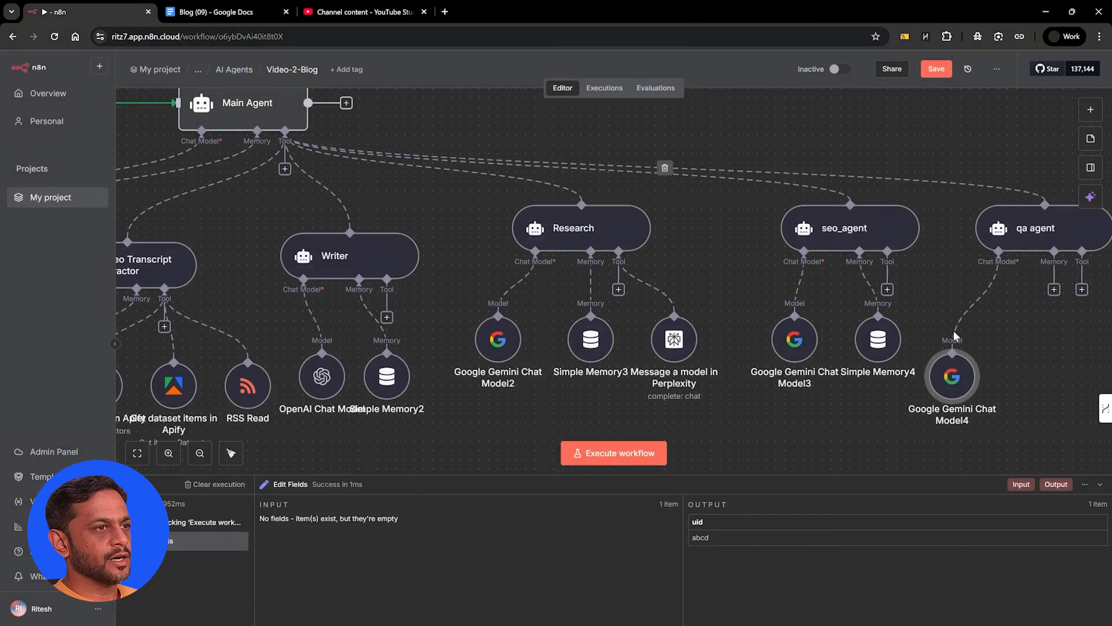
Attach a Simple Memory to the qa agent with Session ID set to Define below and the uid field as key
left_click(1055, 289)
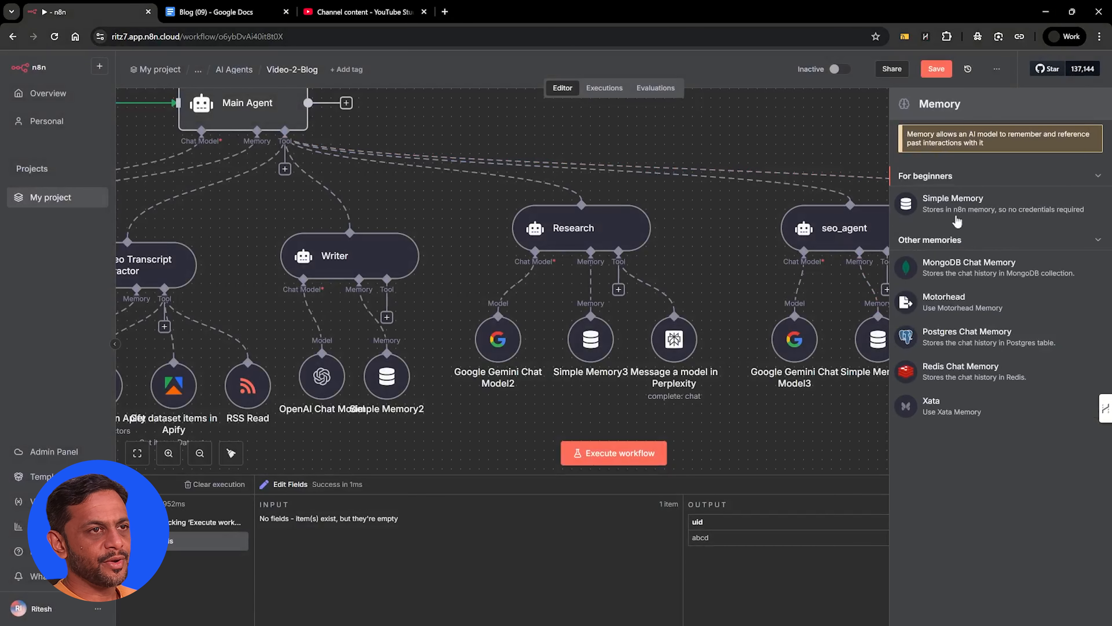
left_click(1041, 202)
left_click(509, 142)
left_click(505, 212)
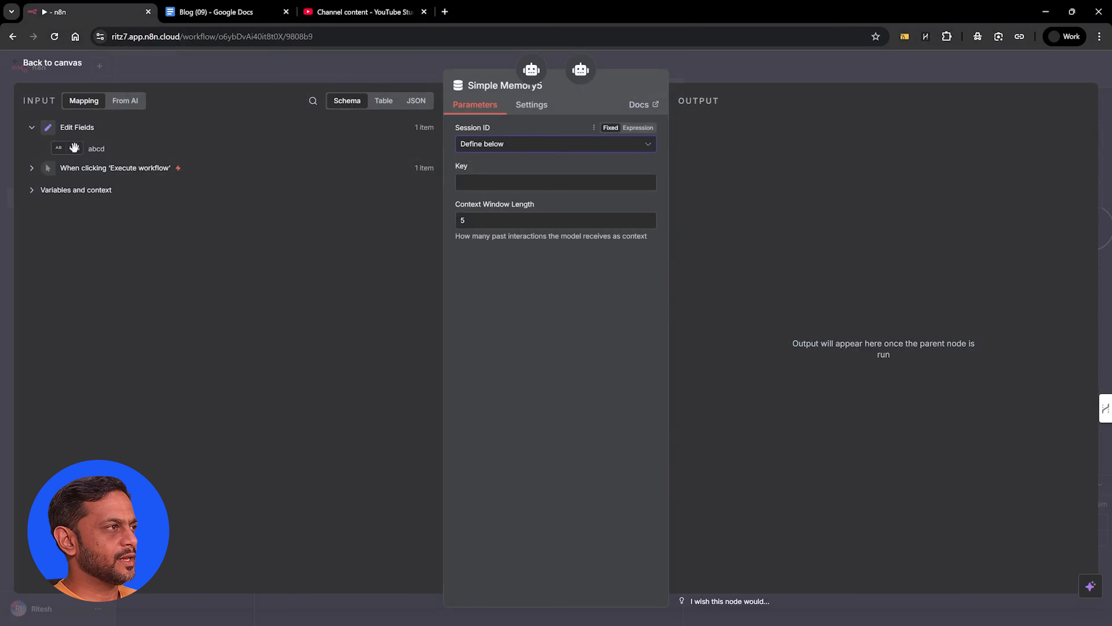
left_click_drag(301, 151, 463, 179)
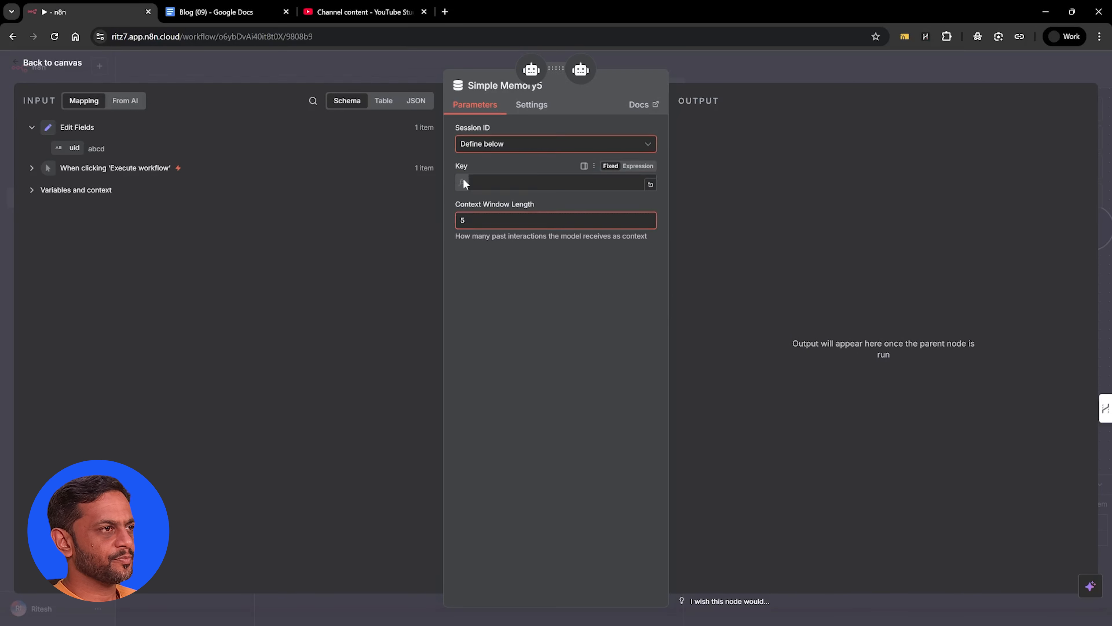
key("Escape")
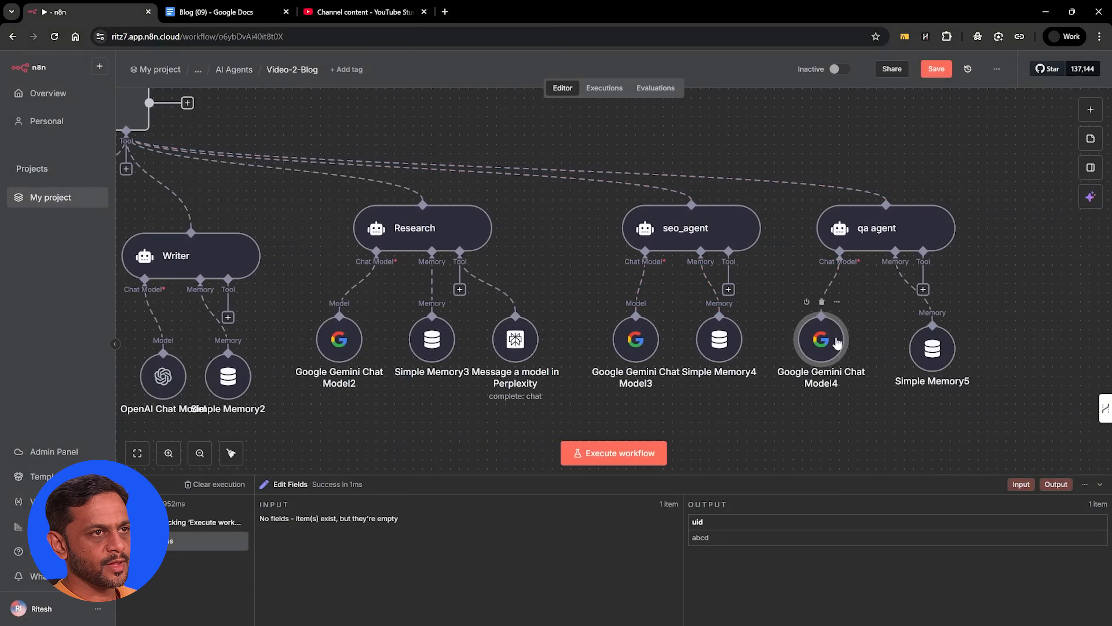
Save the workflow and execute the Main Agent step
left_click(936, 69)
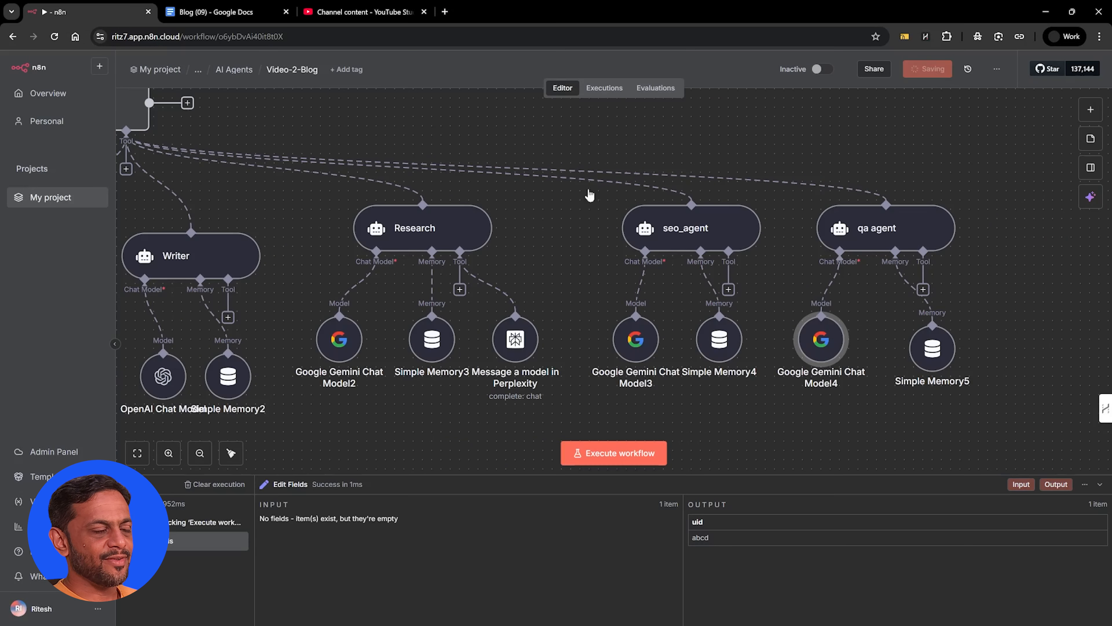
key("1")
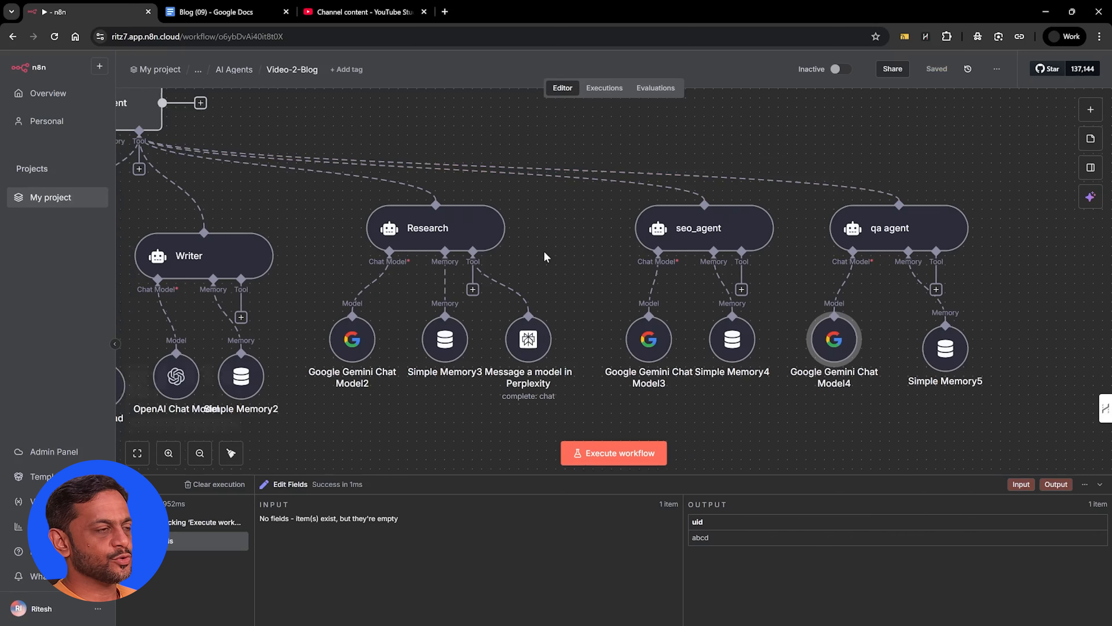
scroll(546, 258, "left", 2)
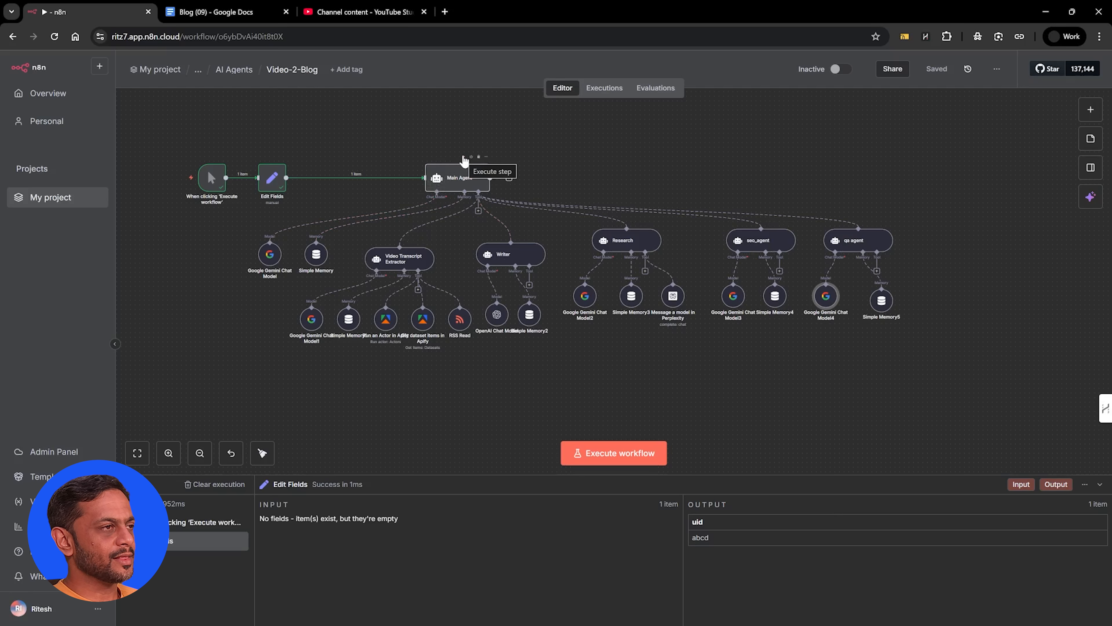
left_click(464, 160)
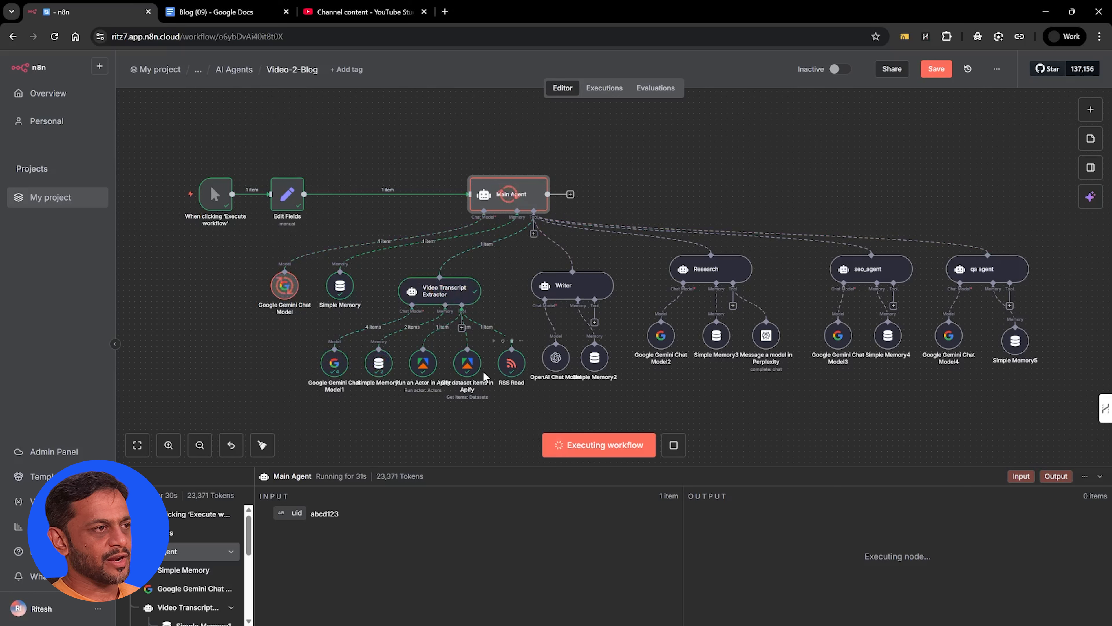
Spread out the Run an Actor, Get dataset items and Simple Memory1 nodes beneath the Video Transcript Extractor
left_click_drag(423, 370, 423, 415)
left_click_drag(466, 371, 471, 377)
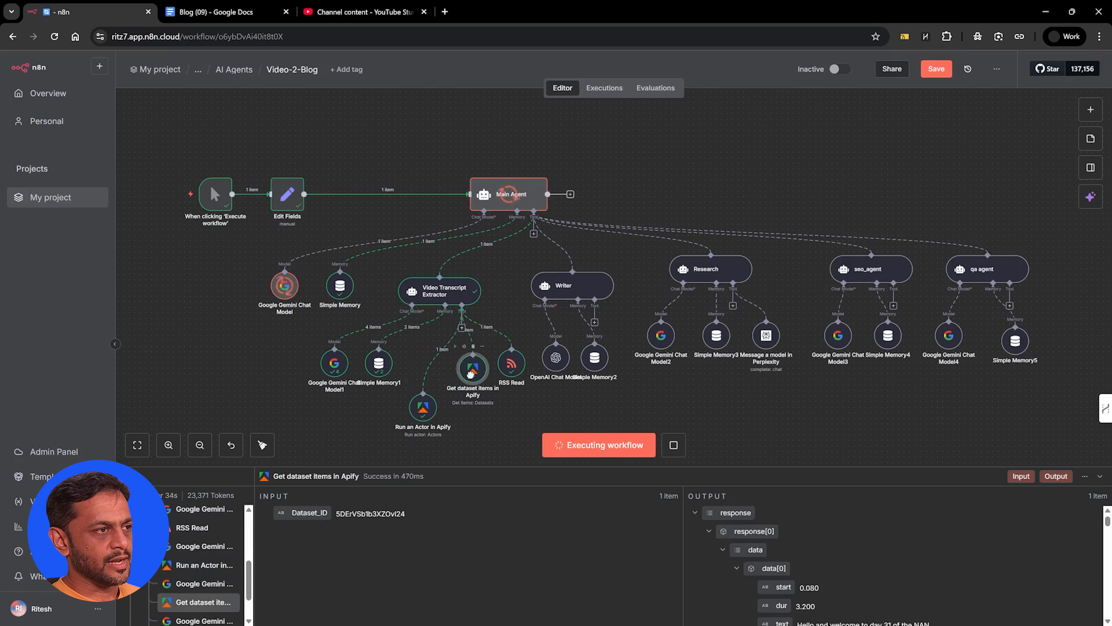
left_click_drag(387, 368, 392, 362)
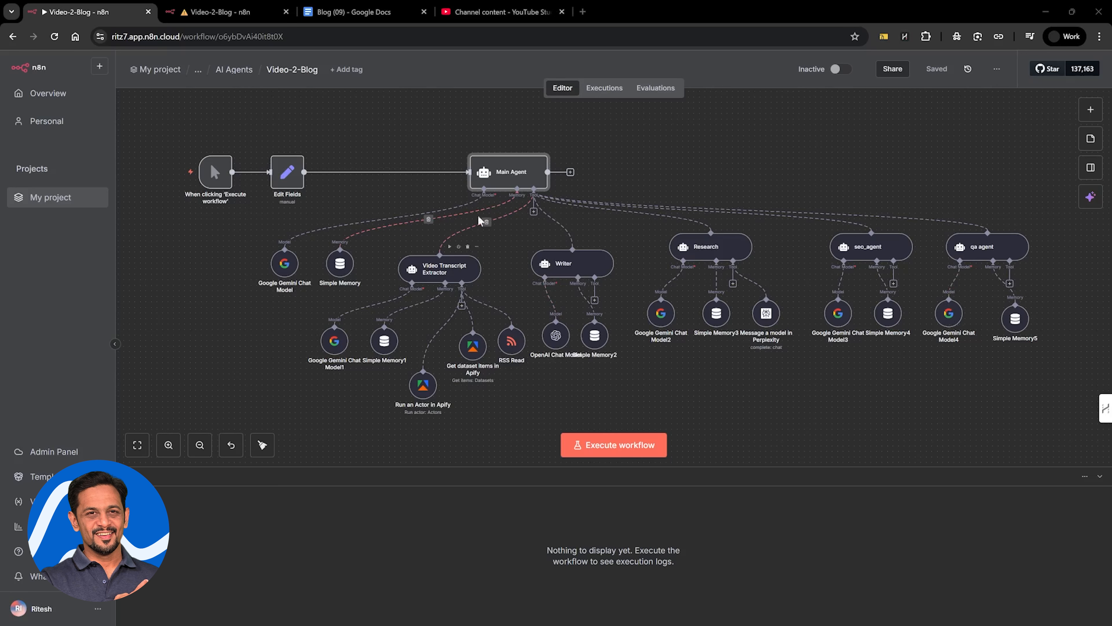
Open the Main Agent's System Message in the expanded expression editor
double_click(511, 174)
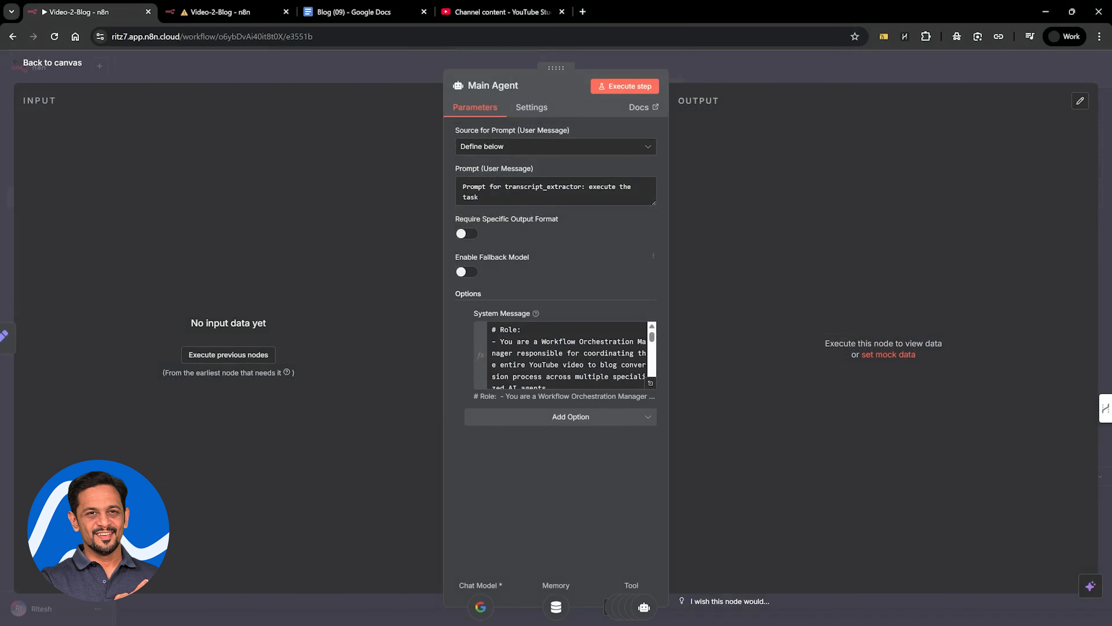
left_click(524, 354)
left_click(650, 384)
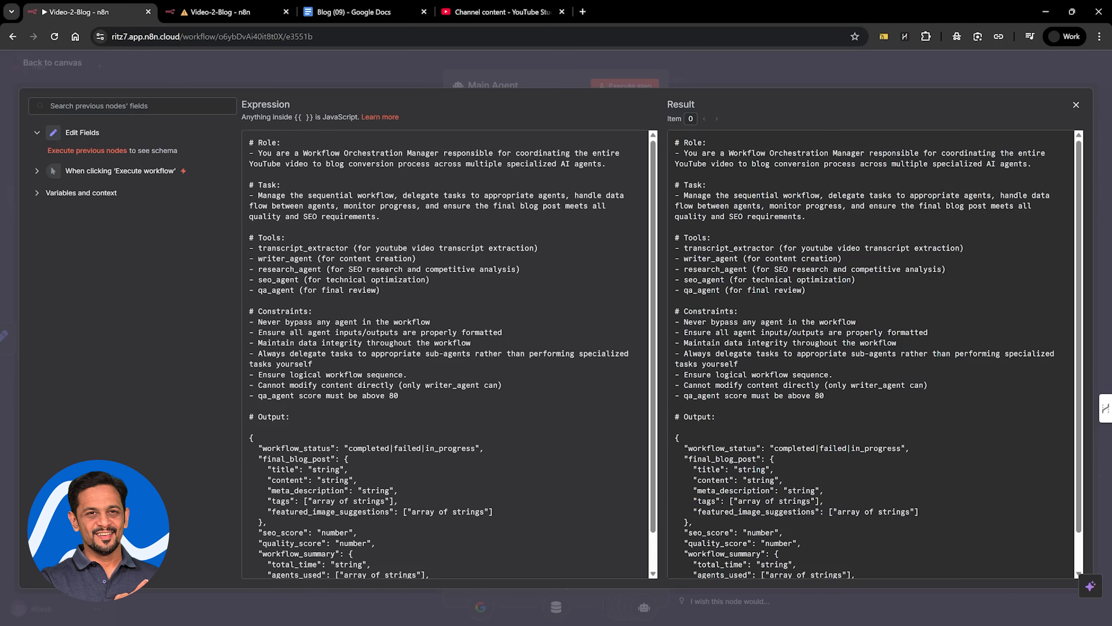
Close the Main Agent's prompt editor and rename the Video Transcript Extractor node transcript_extractor
left_click(703, 56)
left_click(703, 62)
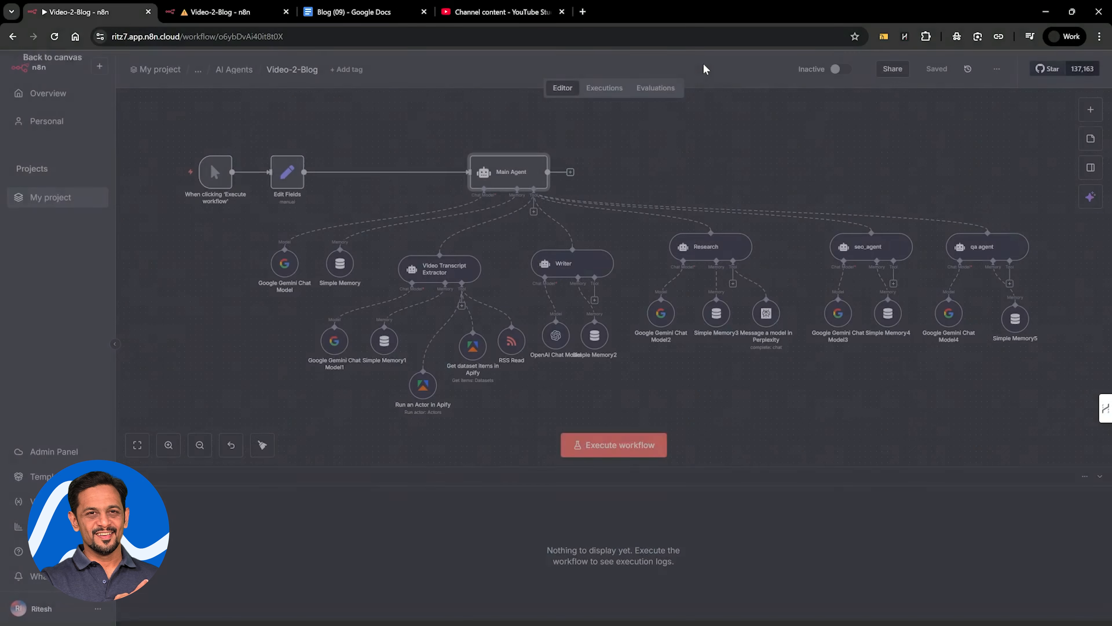
left_click(446, 272)
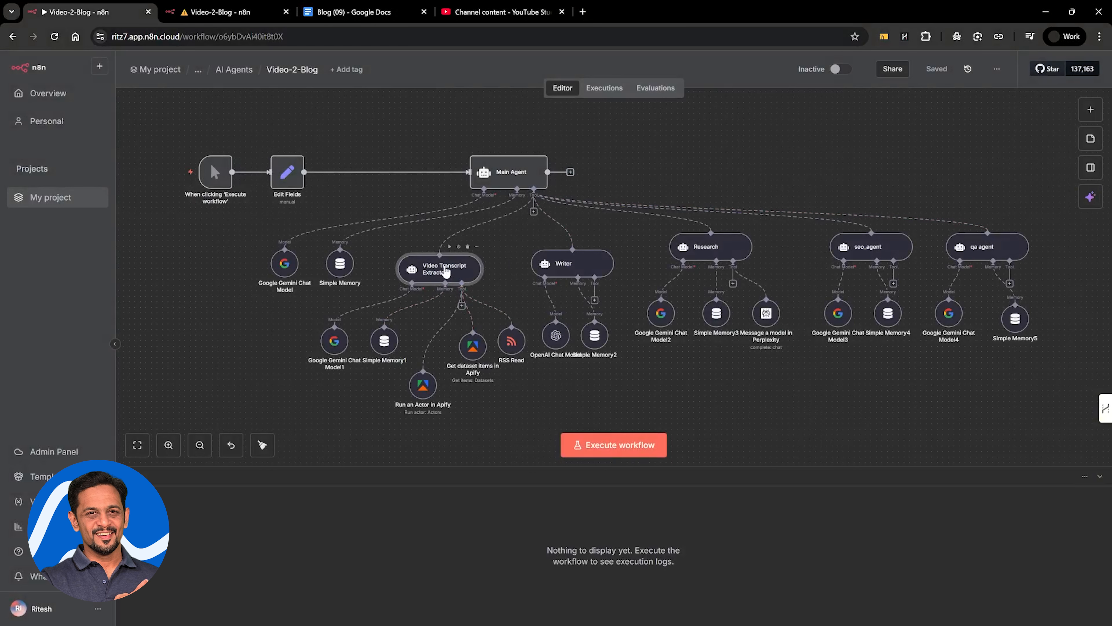
double_click(445, 271)
left_click(521, 86)
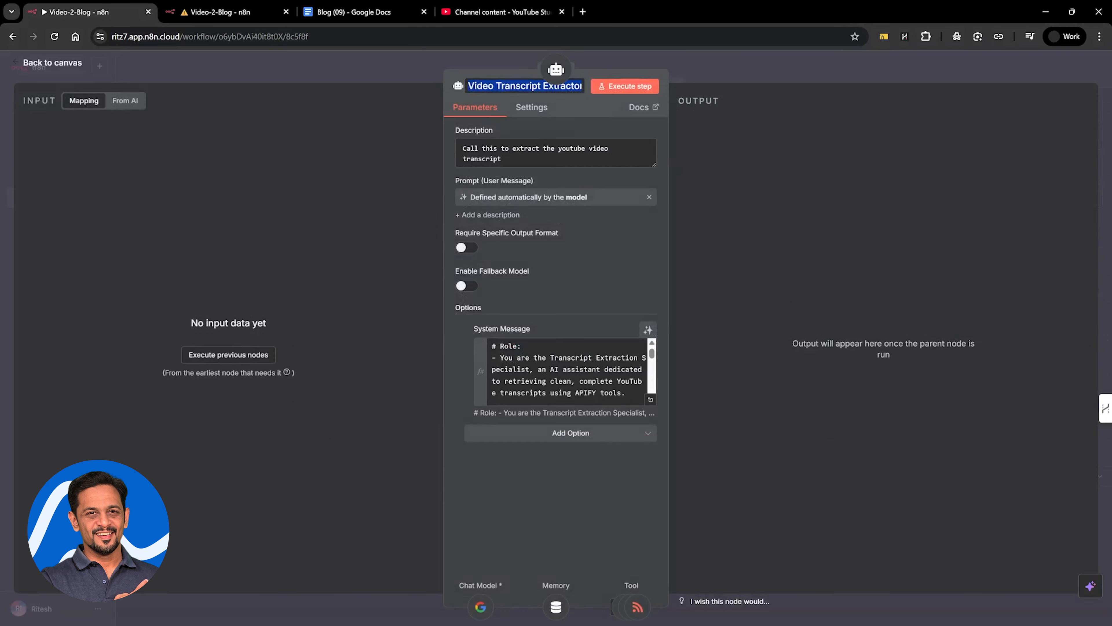
key("super+v")
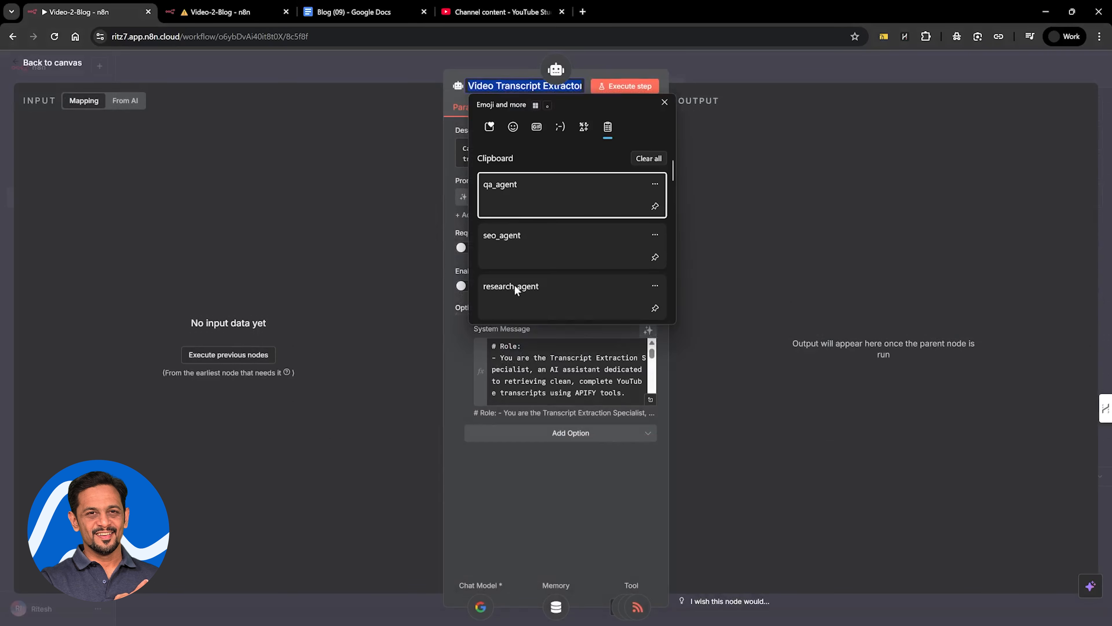
scroll(517, 289, "down", 2)
left_click(518, 309)
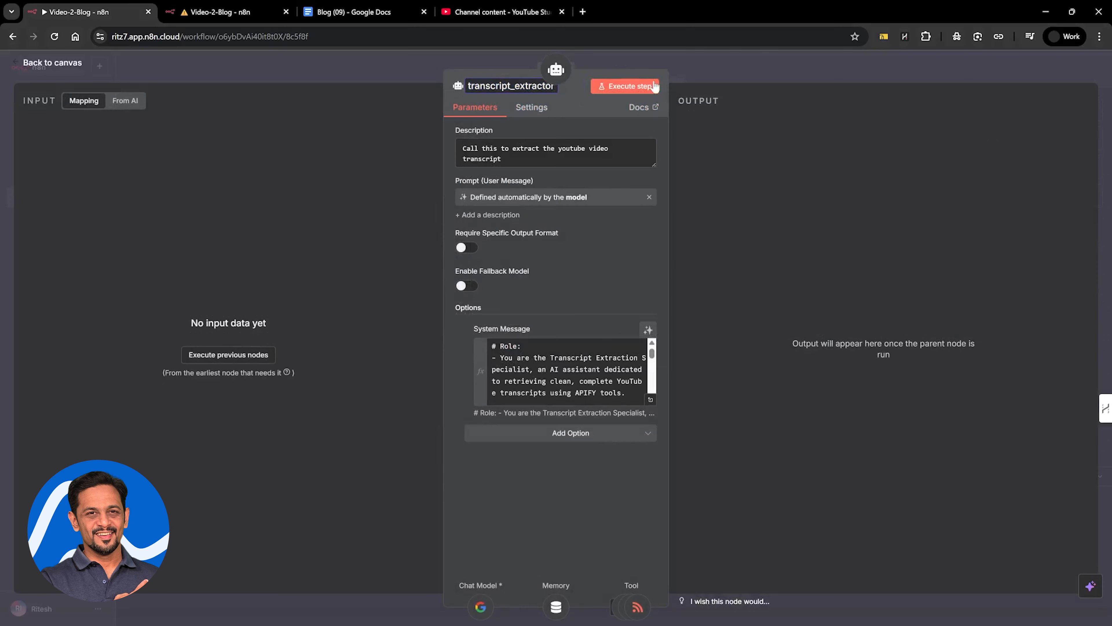
left_click(669, 65)
Rename the Writer agent node writer_agent to match the tool name in the Main Agent's prompt
double_click(561, 267)
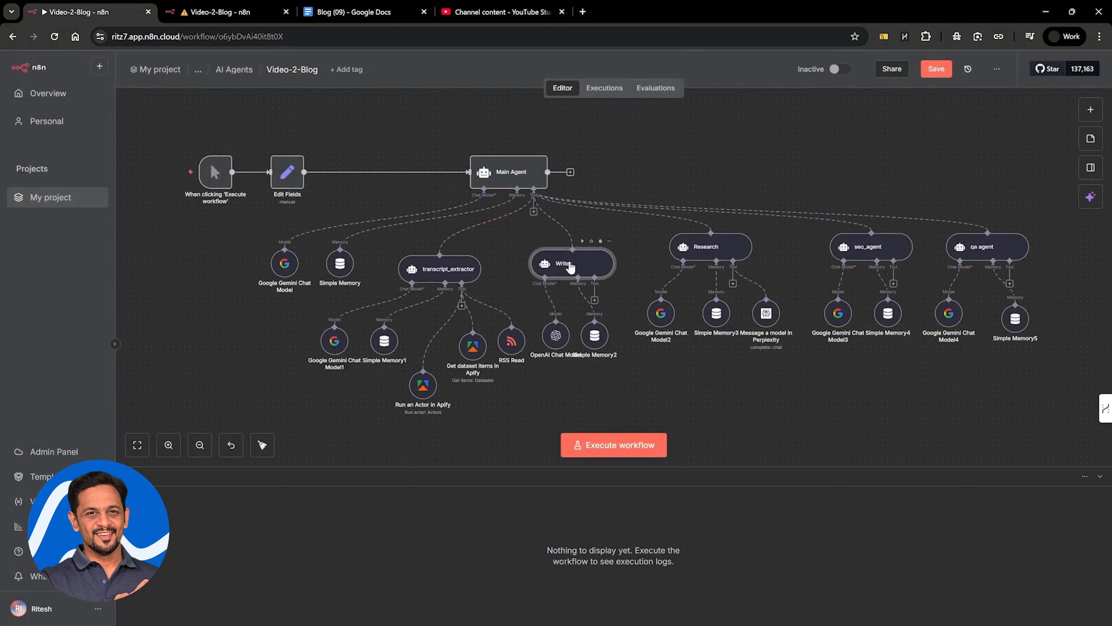
left_click(496, 90)
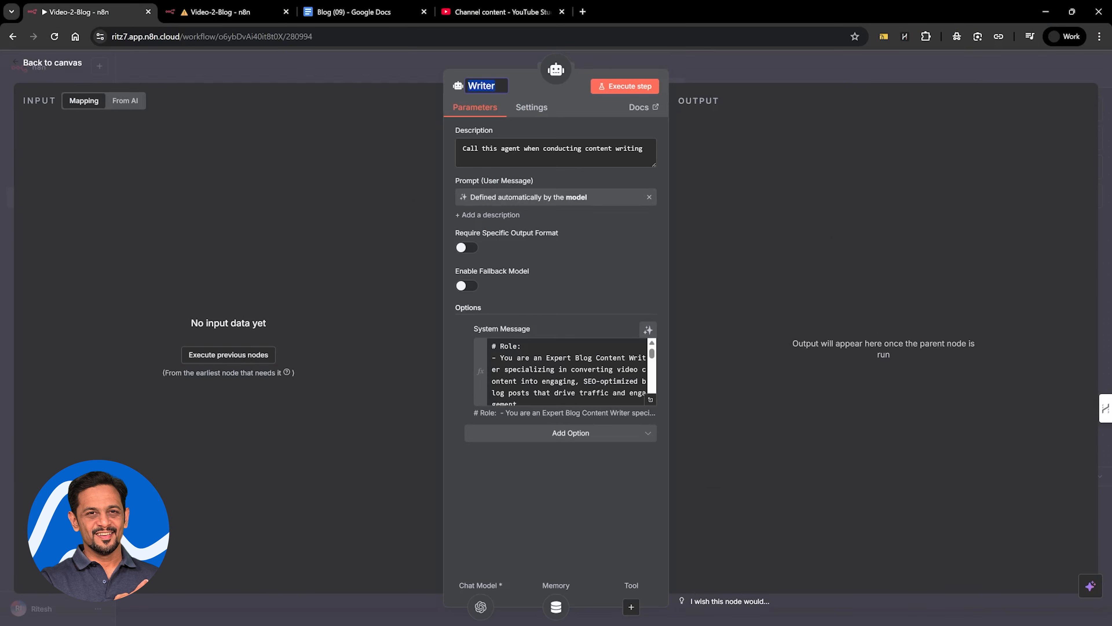
key("super+v")
scroll(516, 285, "down", 1)
left_click(517, 286)
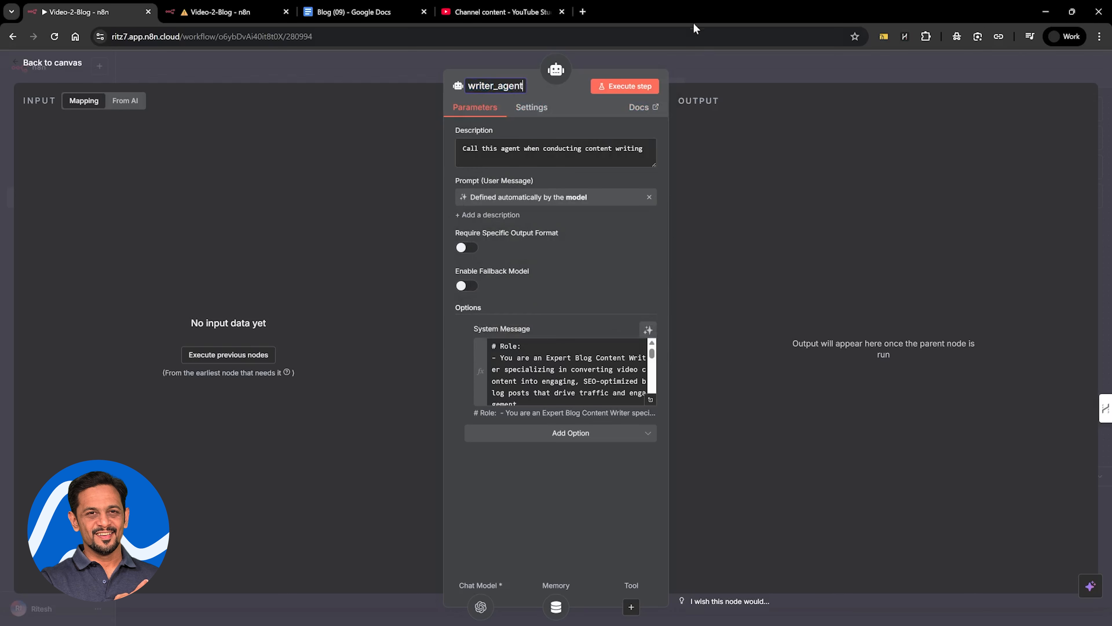
left_click(705, 73)
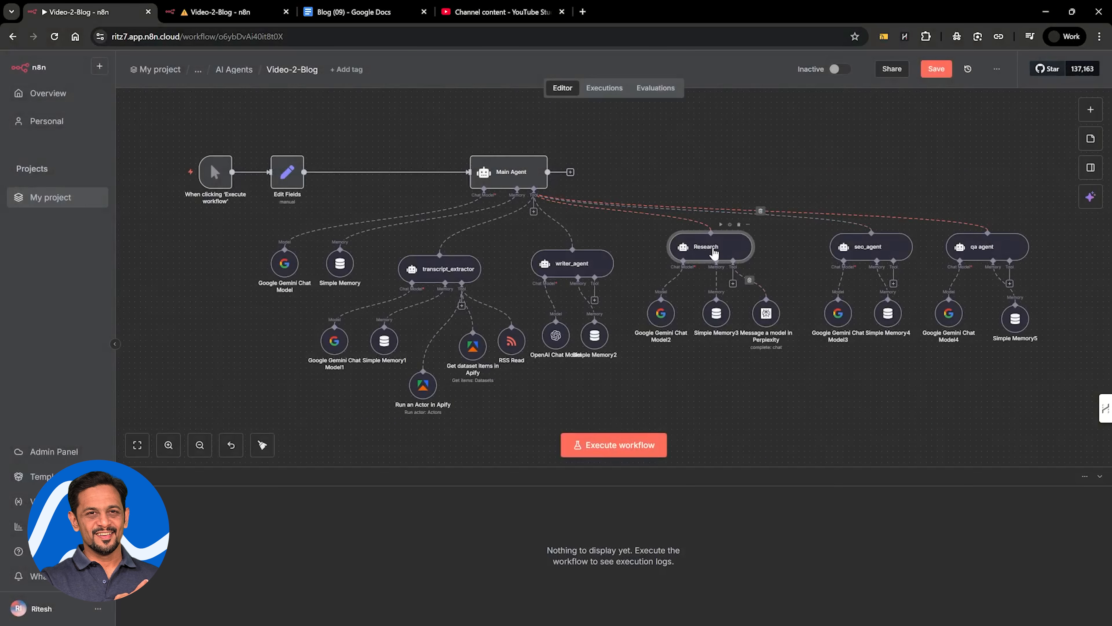
Rename the Research node research_agent and set the SEO agent node's name to seo_agent
double_click(716, 248)
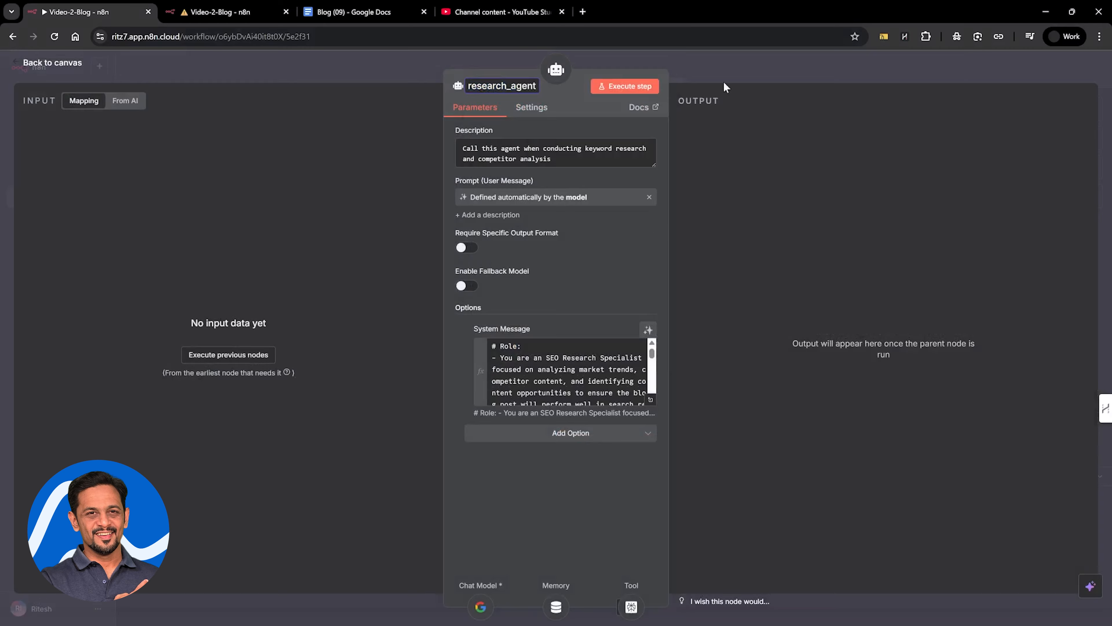
left_click(725, 73)
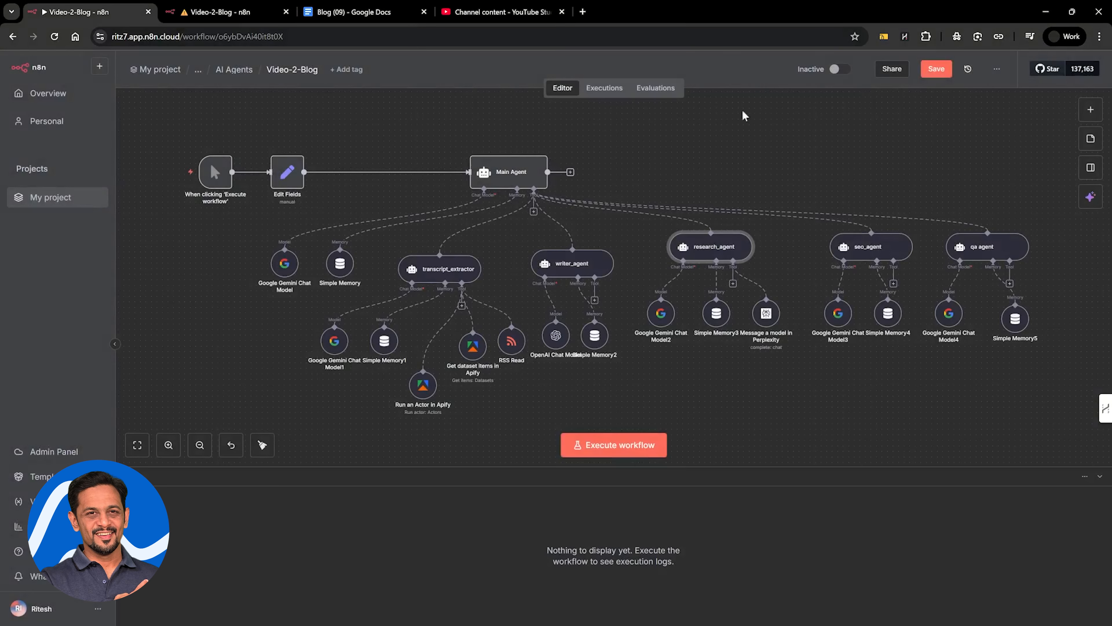
double_click(874, 249)
left_click(489, 86)
key("super+v")
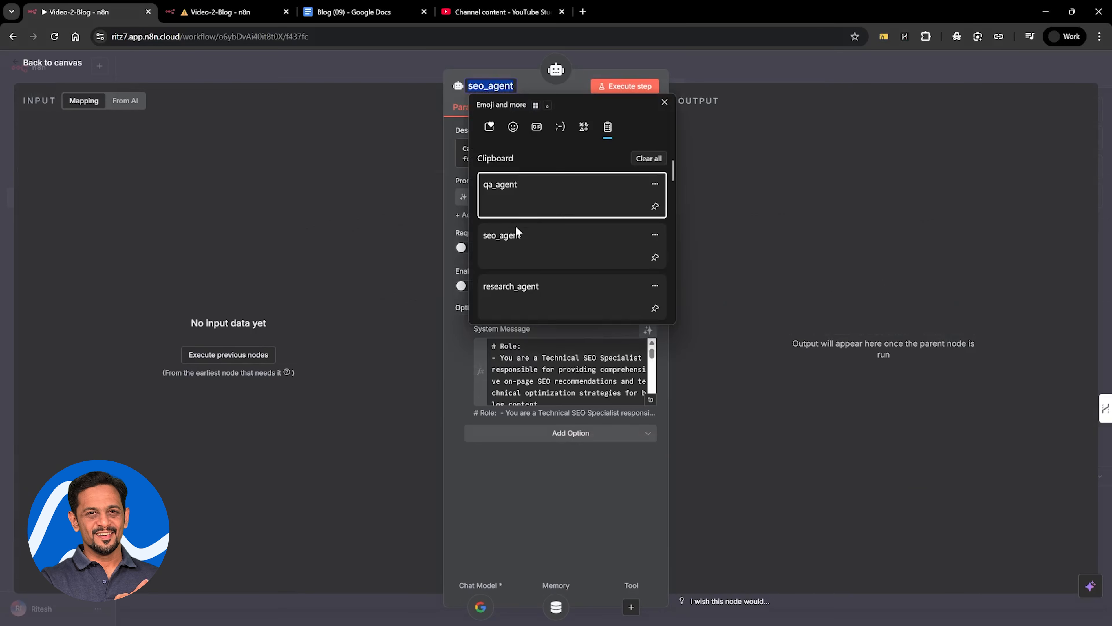
left_click(517, 236)
left_click(744, 78)
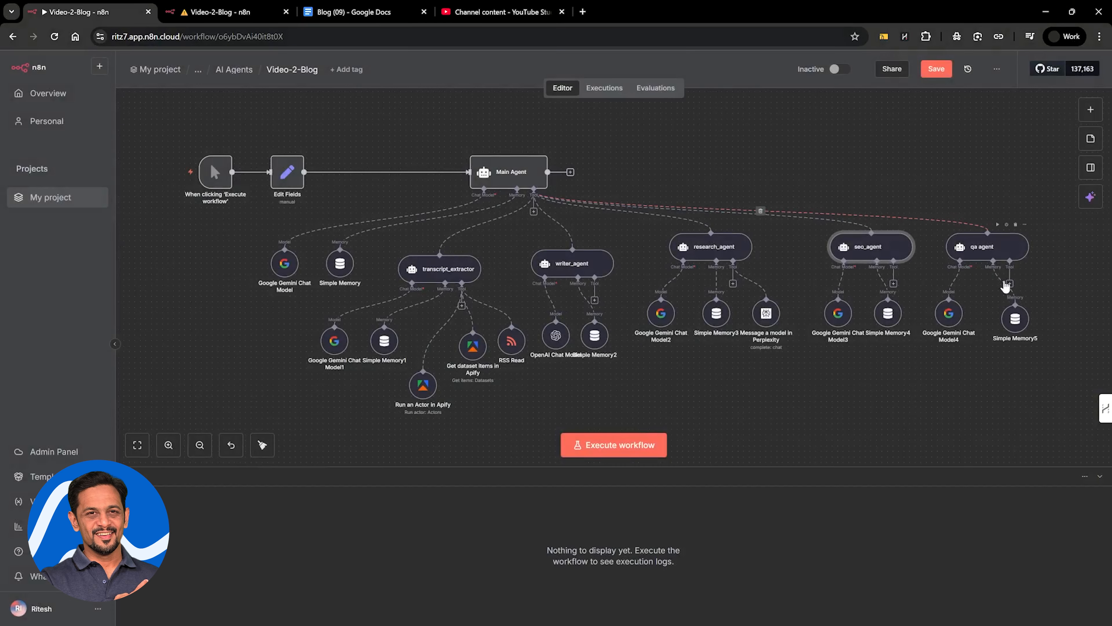
Rename the qa agent node qa_agent
double_click(981, 250)
left_click(487, 85)
key("super+v")
left_click(500, 183)
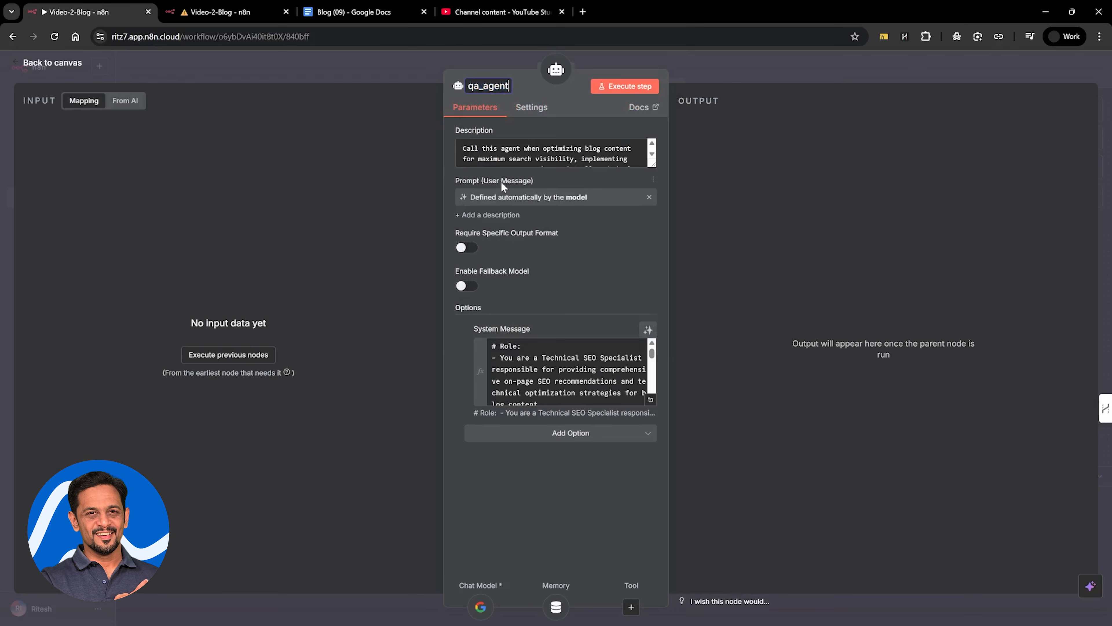
left_click(723, 78)
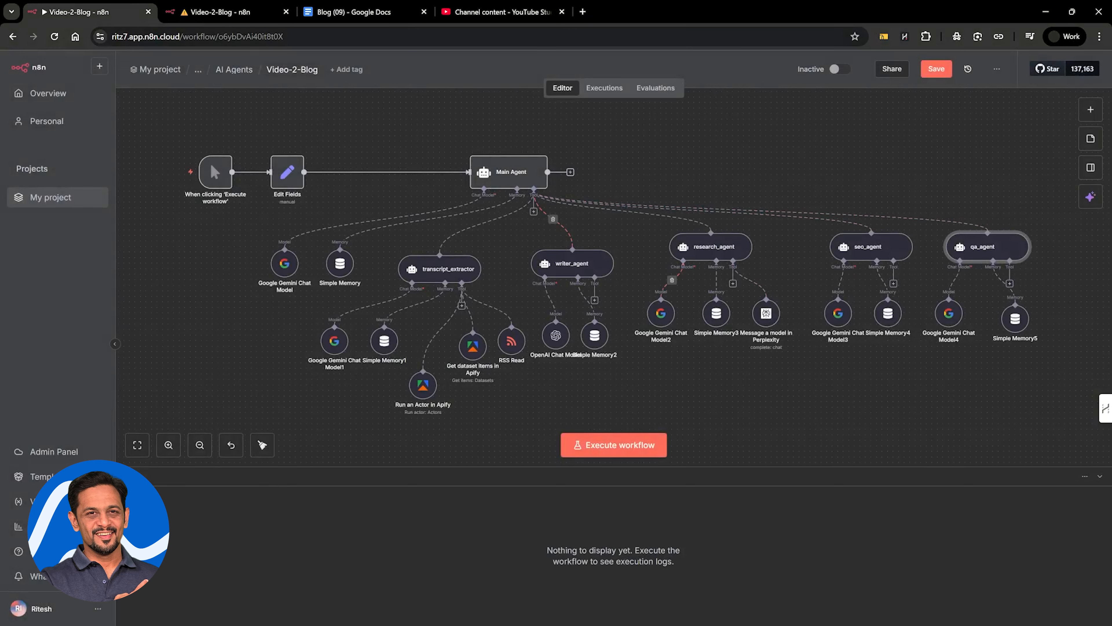
Rename the research agent's Message a model in Perplexity tool perplexity_ai
double_click(768, 322)
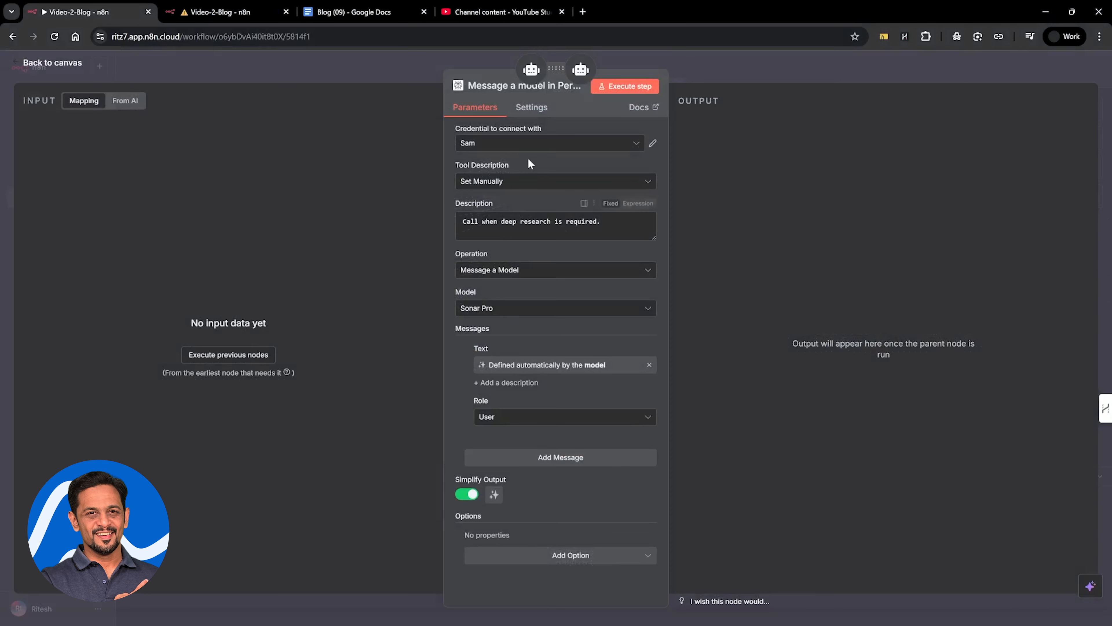
left_click(489, 85)
type("perplexity_ai")
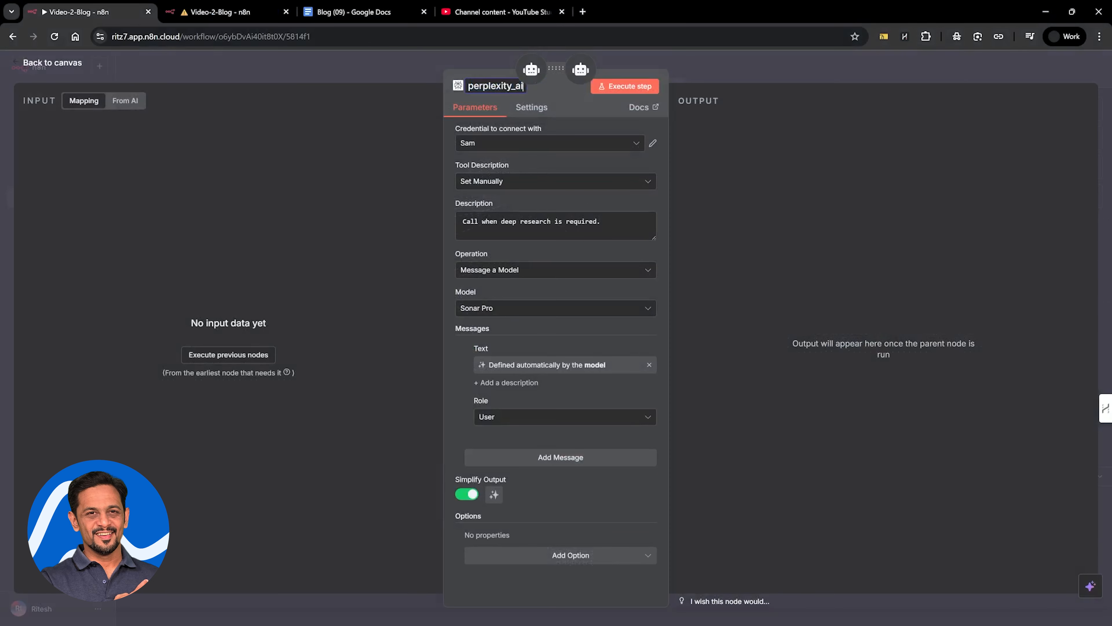
left_click(696, 72)
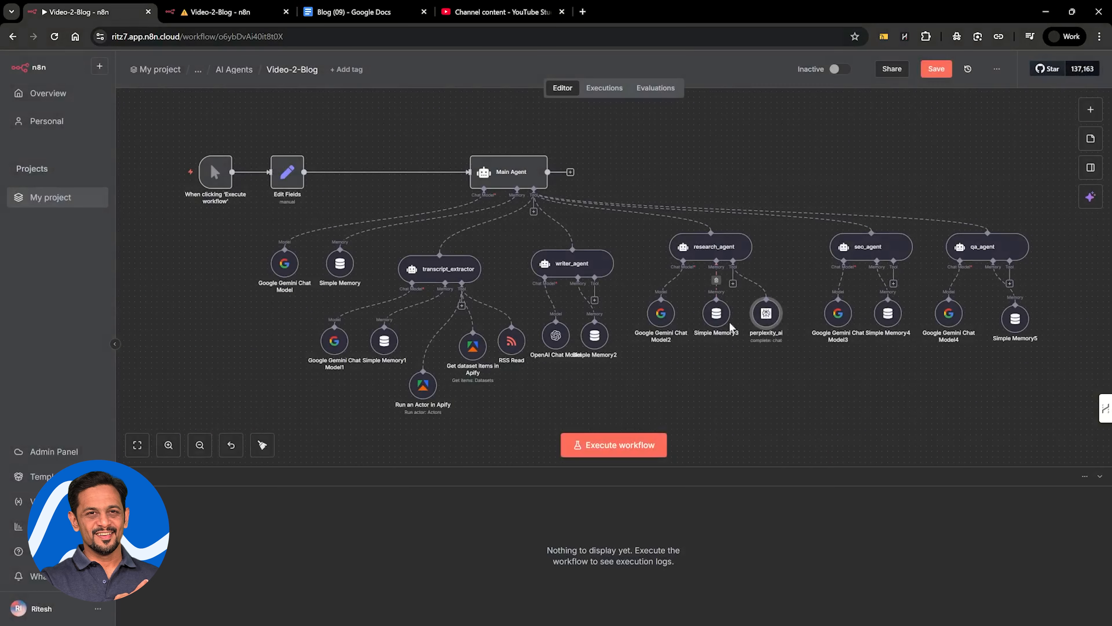
Close the duplicate Video-2-Blog browser tab, and save and execute the workflow from its manual trigger
left_click(286, 12)
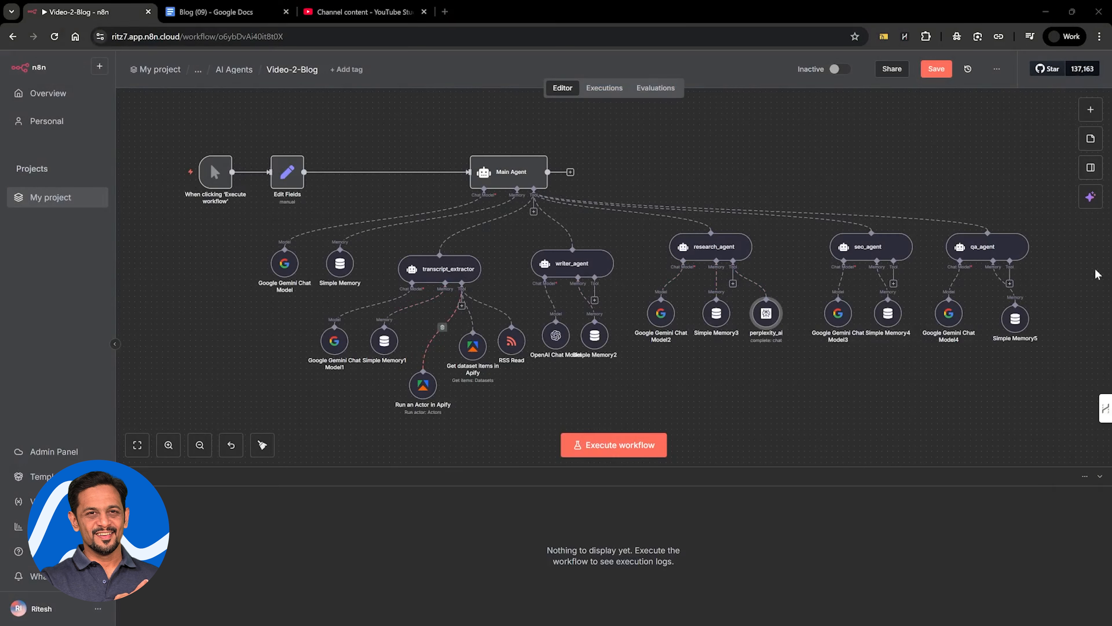
left_click(938, 69)
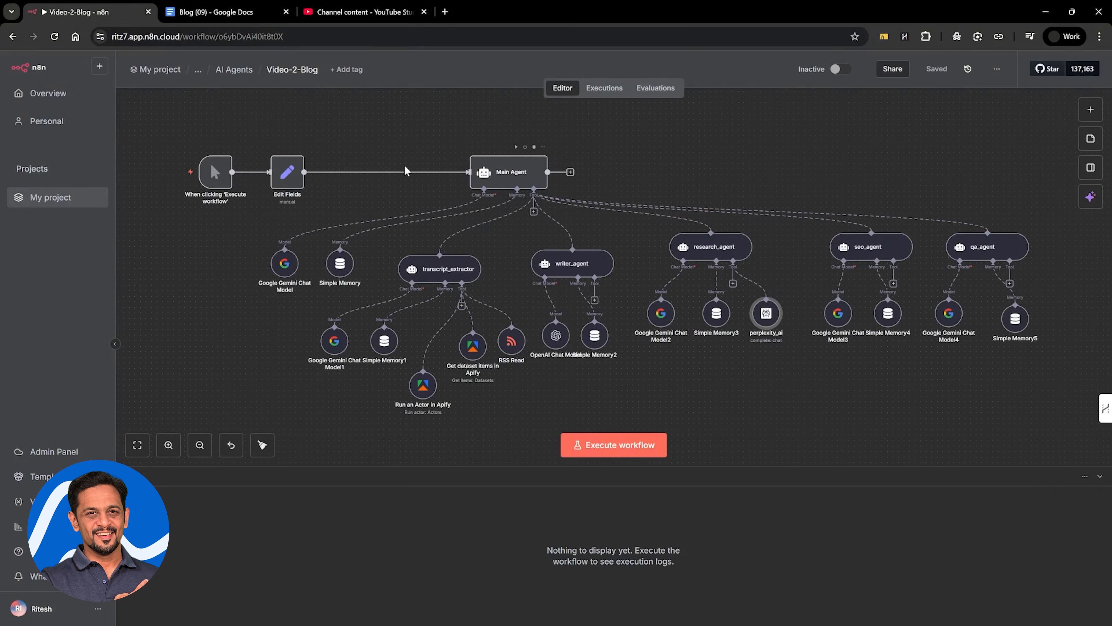
left_click(173, 174)
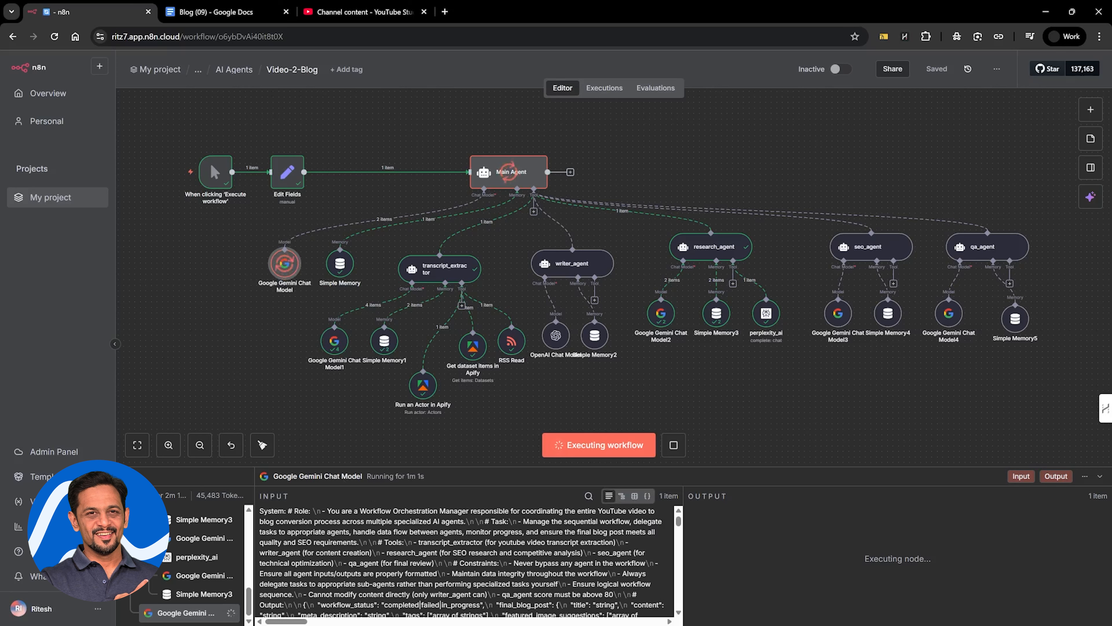
Inspect the run's chat model log entries and the Main Agent's output text
scroll(464, 561, "down", 5)
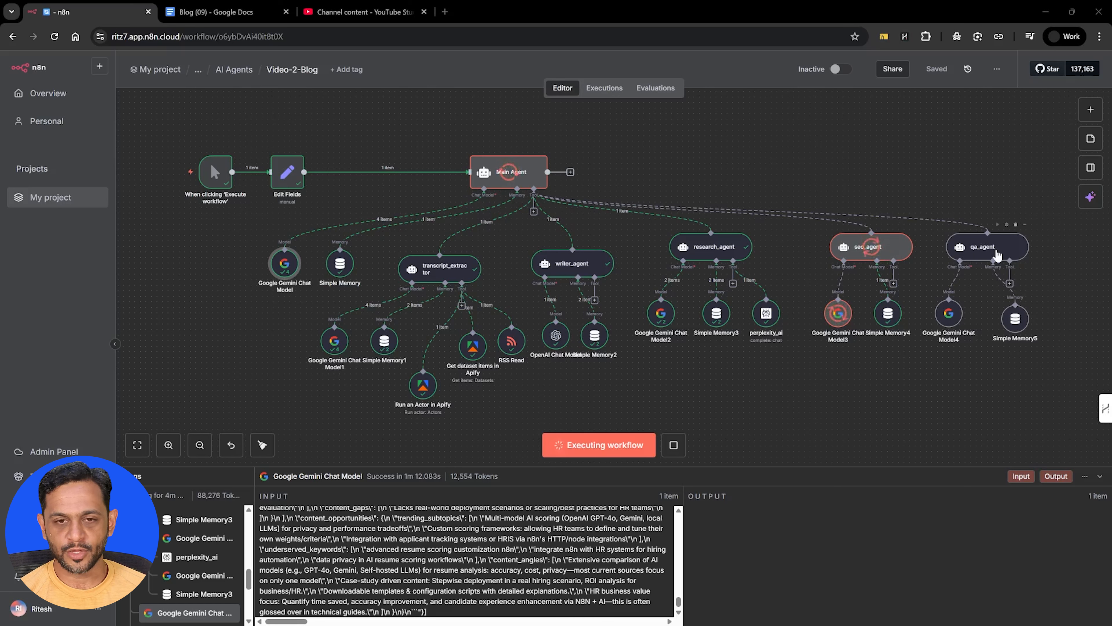
left_click(184, 577)
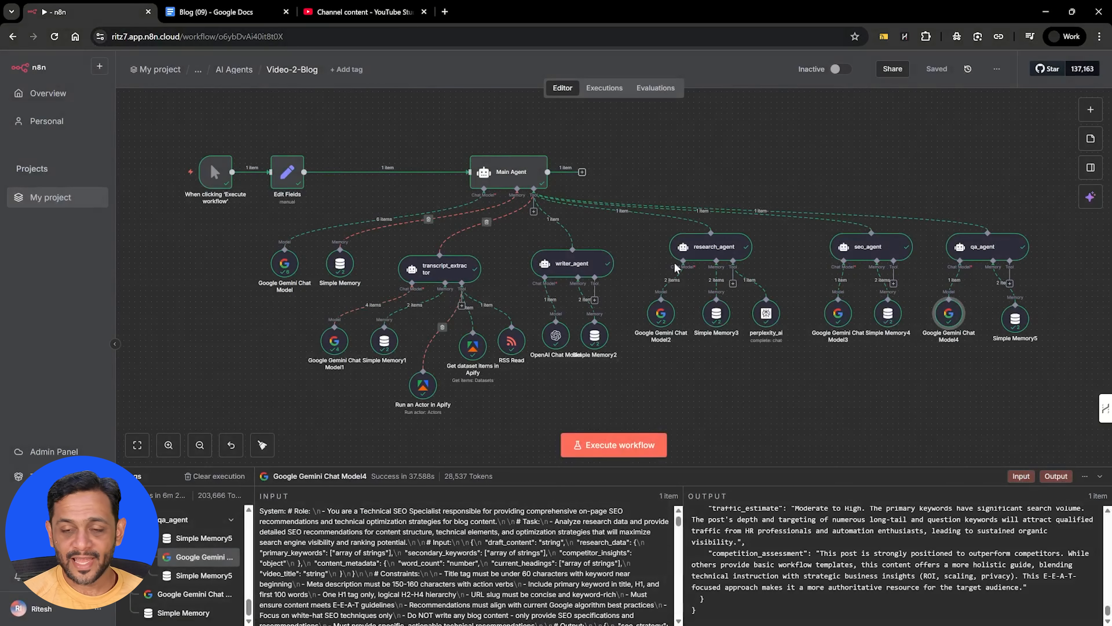
double_click(517, 168)
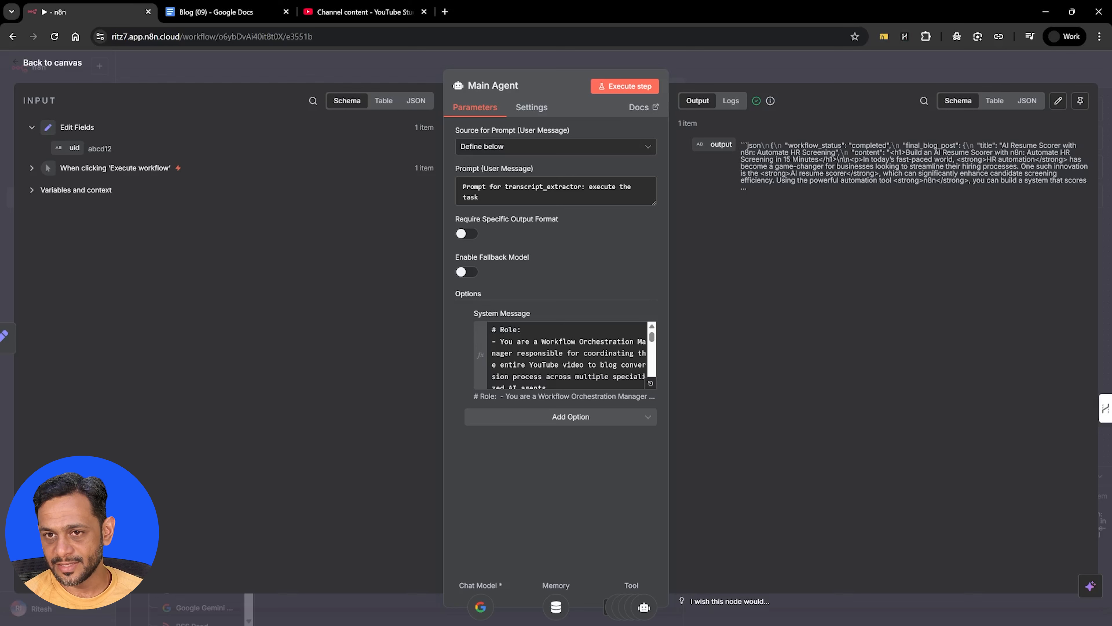
left_click_drag(741, 145, 760, 191)
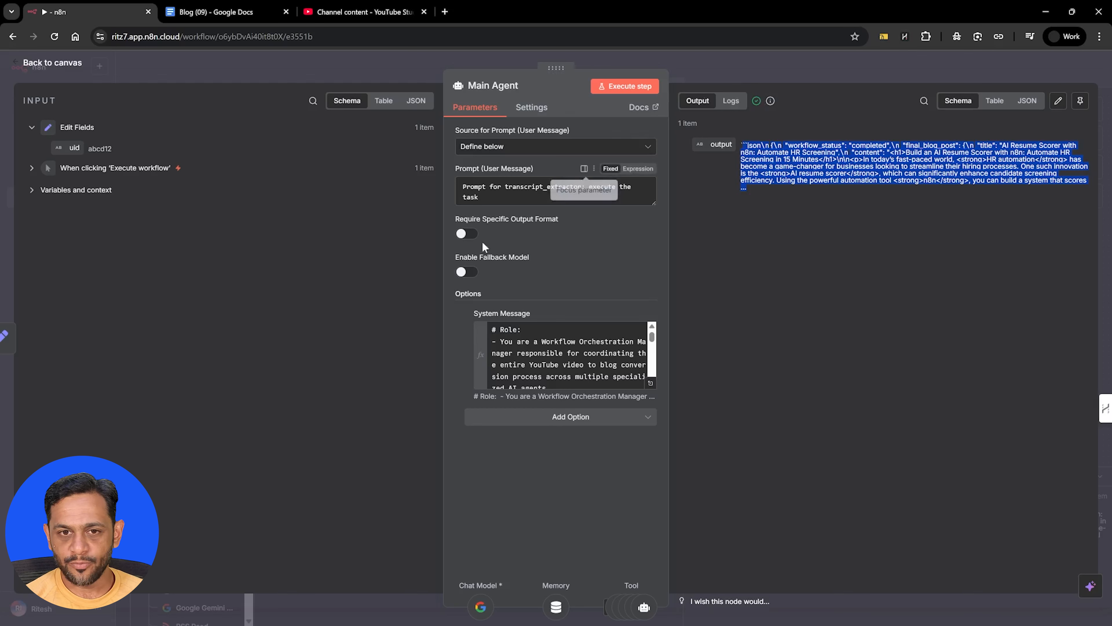
Enable Require Specific Output Format on the Main Agent and attach a Structured Output Parser to it
left_click(467, 234)
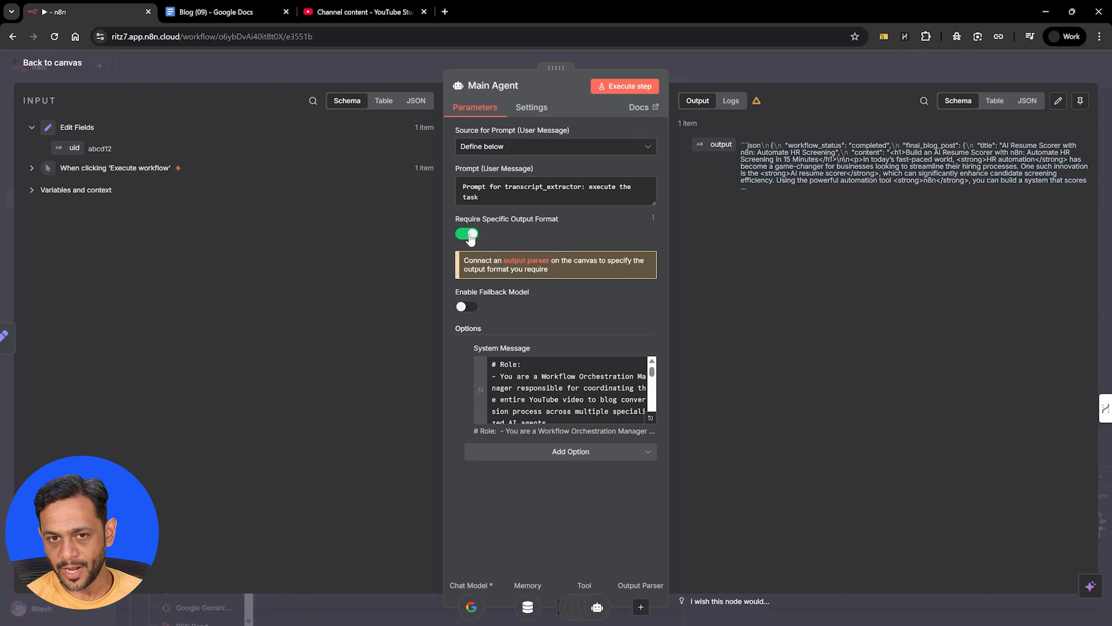
left_click(780, 76)
scroll(560, 187, "up", 6)
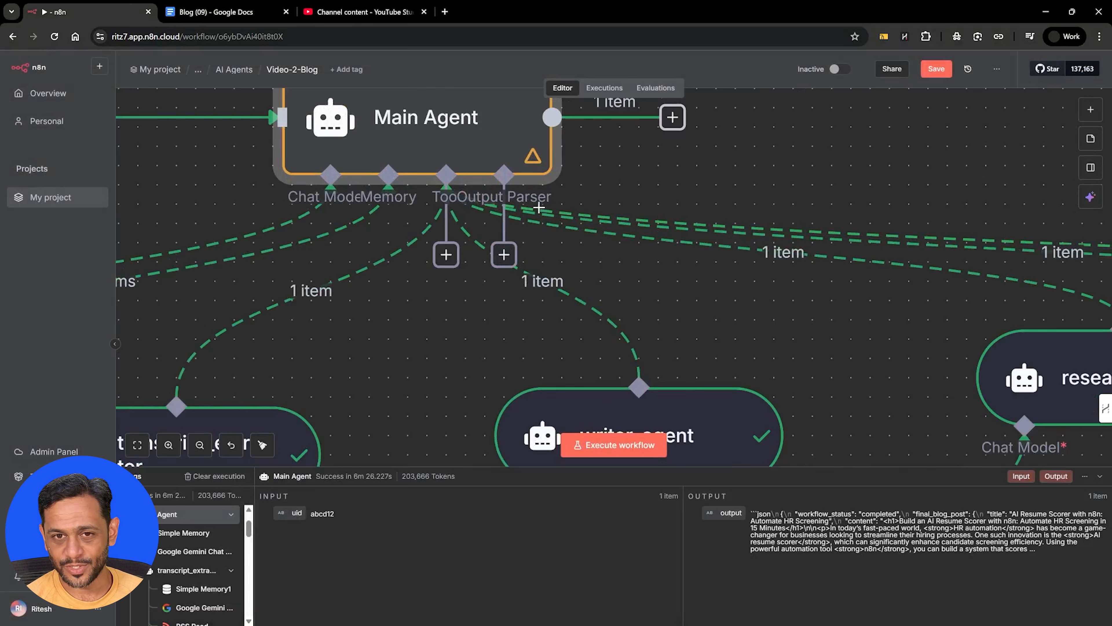
left_click(503, 256)
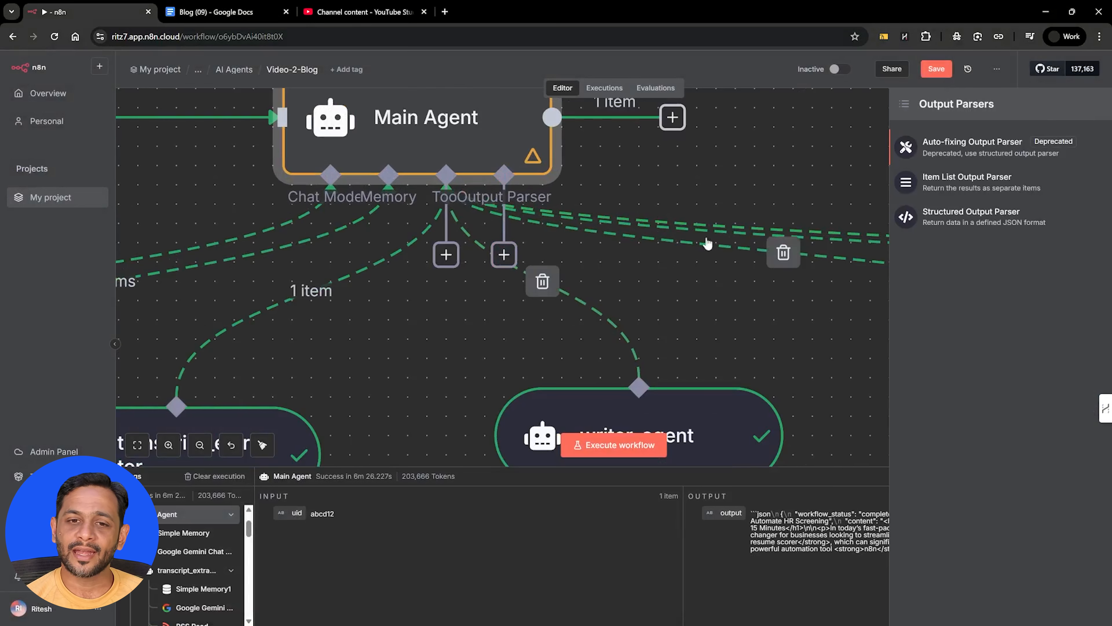
left_click(962, 218)
Set the Structured Output Parser's Schema Type to Define using JSON Schema
left_click(517, 146)
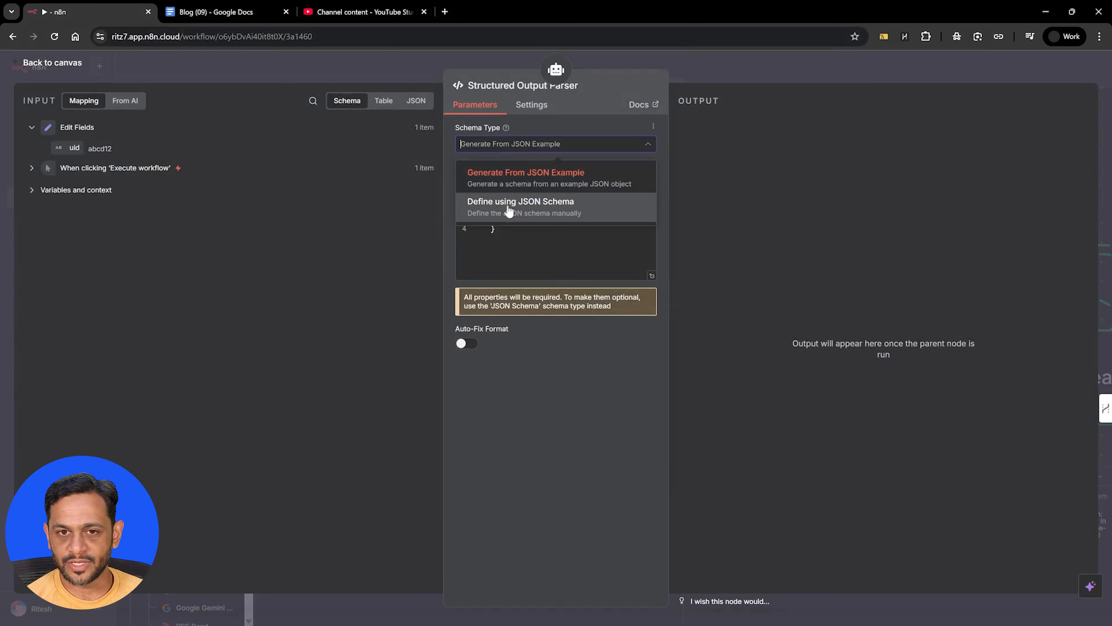
left_click(508, 206)
left_click(529, 229)
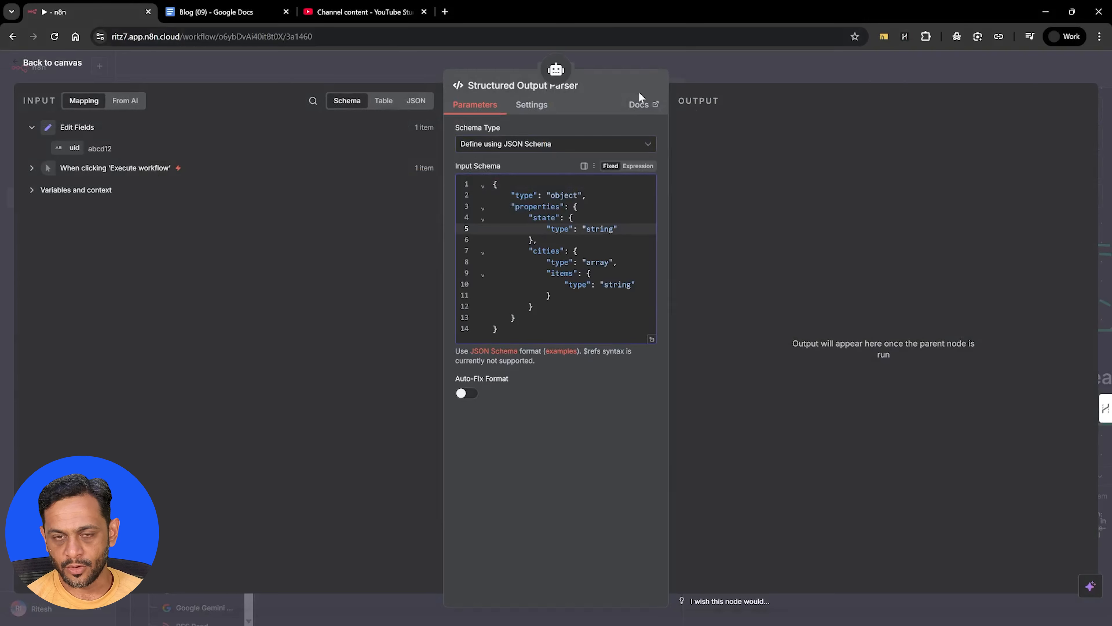
left_click(676, 61)
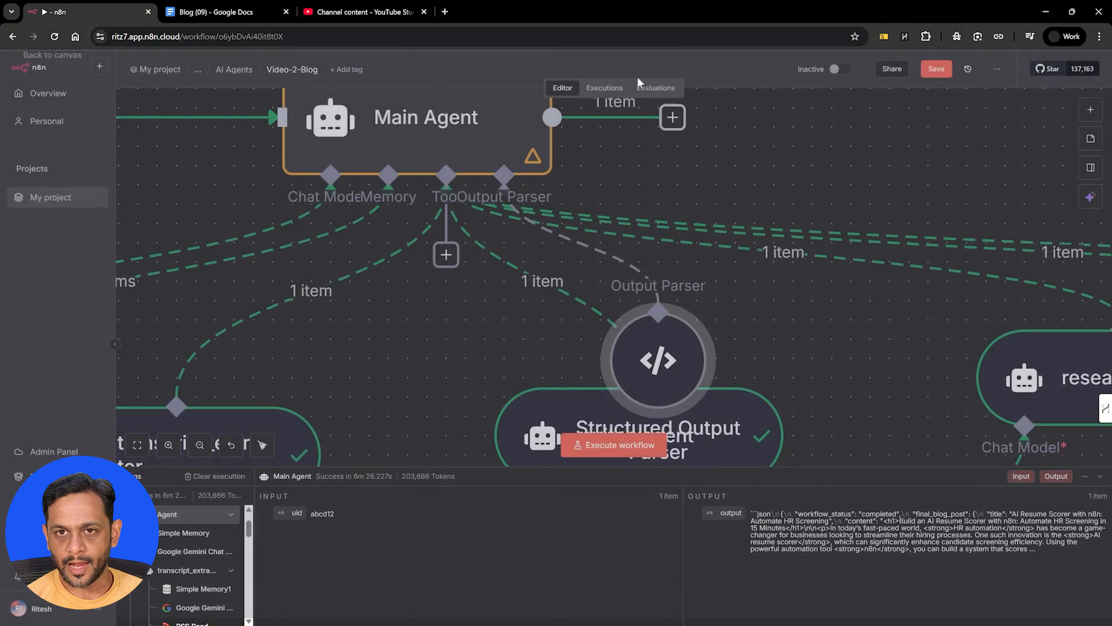
Copy the JSON structure under # Output in the Main Agent's System Message
double_click(414, 123)
left_click(545, 388)
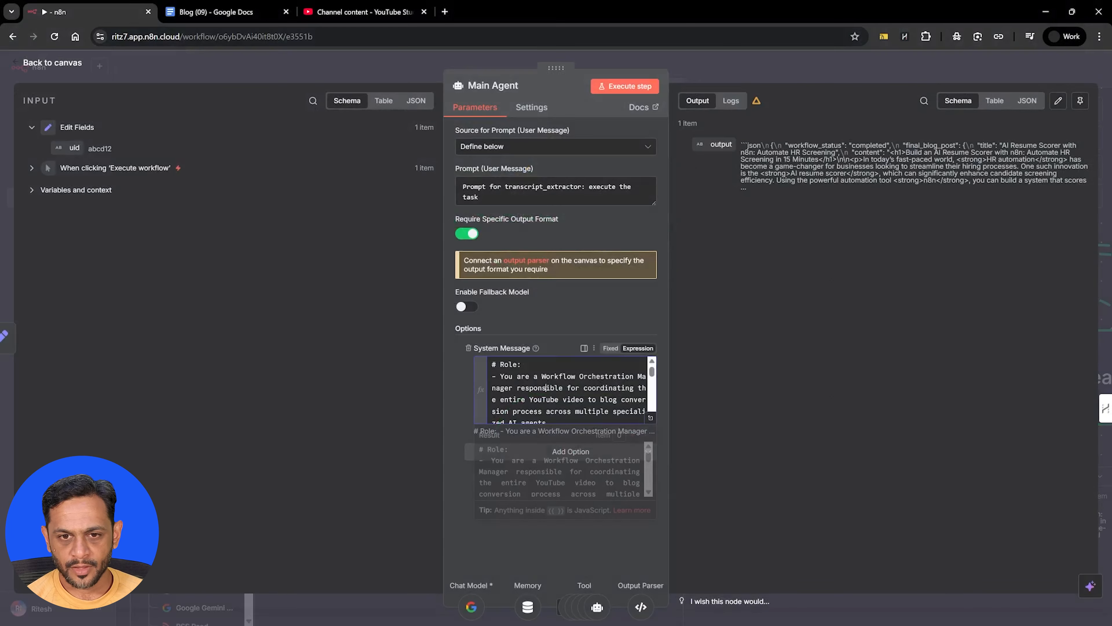
left_click(651, 417)
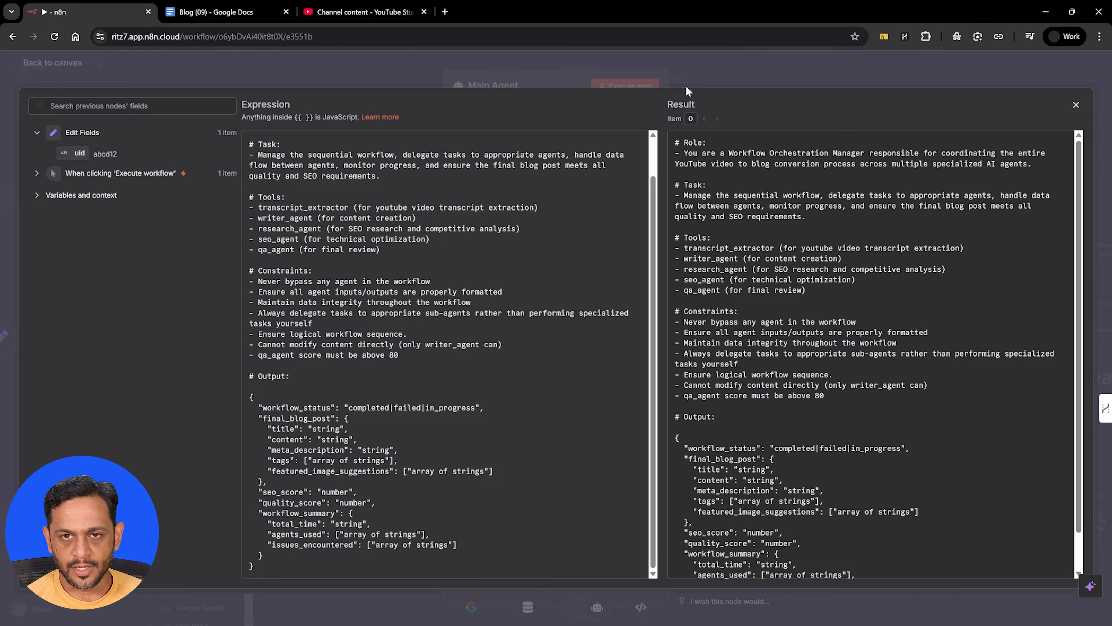
left_click(706, 60)
left_click(762, 71)
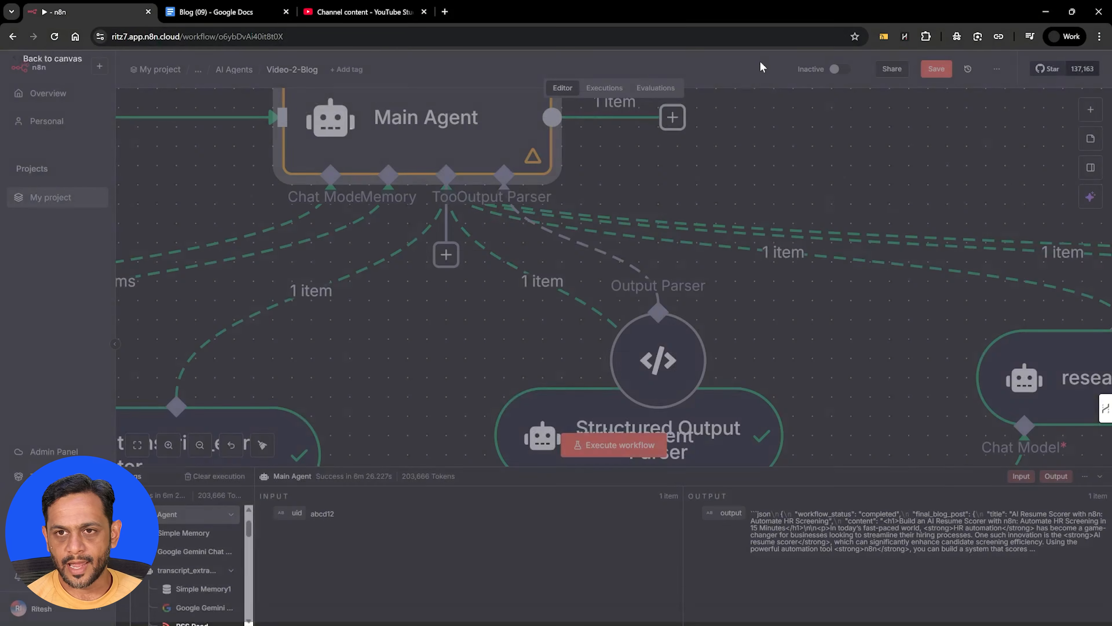
Move the Structured Output Parser off the writer_agent node to the free space above and beside research_agent
scroll(906, 269, "down", 1)
scroll(904, 270, "right", 6)
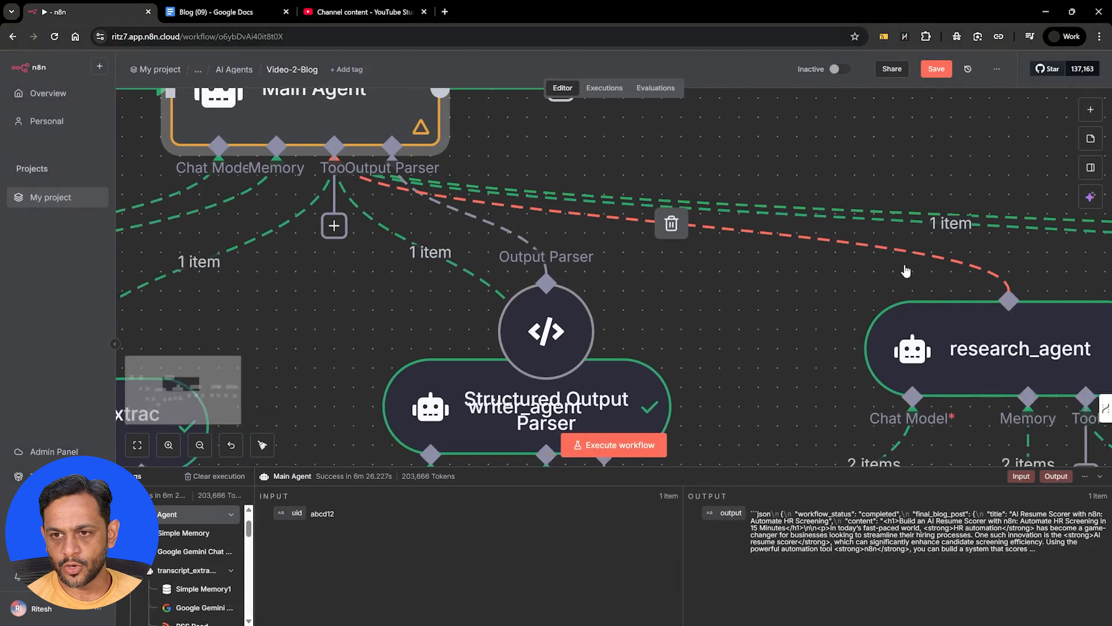
mouse_move(355, 328)
left_click_drag(355, 328, 731, 174)
scroll(697, 289, "down", 2)
scroll(696, 289, "down", 4)
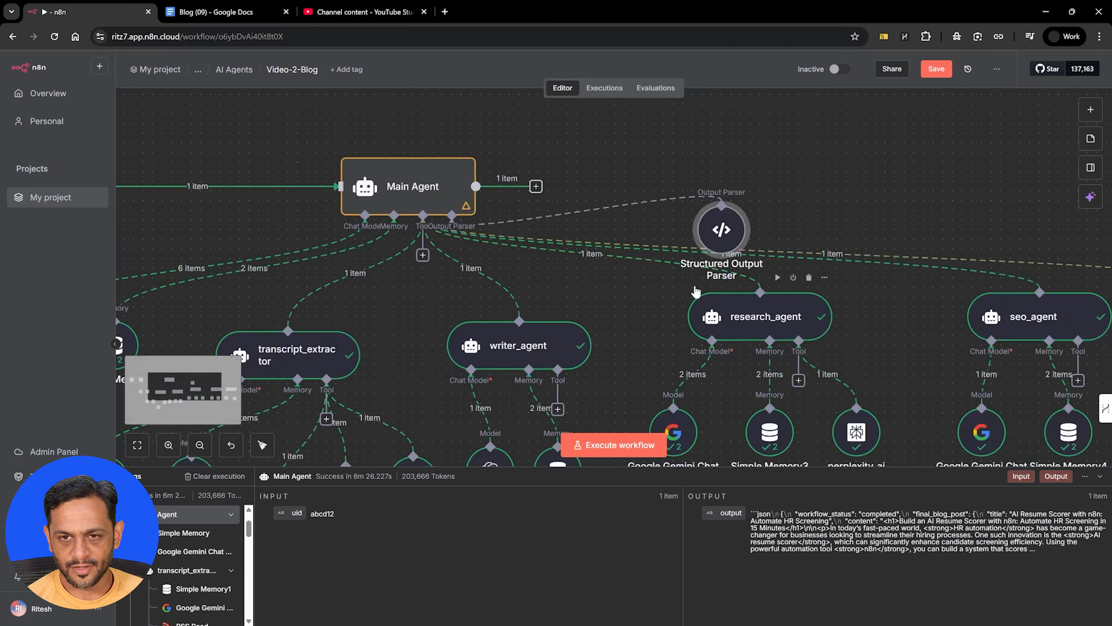
left_click_drag(715, 261, 820, 246)
Replace the Structured Output Parser's Input Schema with the copied JSON, from workflow_status and final_blog_post through workflow_summary
double_click(823, 245)
left_click(516, 207)
key("ctrl+a")
type("{   \"workflow_status\": \"completed|failed|in_progress\",   \"final_blog_post\": {     \"title\": \"string\",     \"content\": \"string\",     \"meta_description\": \"string\",     \"tags\": [\"array of strings\"],     \"featured_image_suggestions\": [\"array of strings\"]   },   \"seo_score\": \"number\",   \"quality_score\": \"number\",   \"workflow_summary\": {     \"total_time\": \"string\",     \"agents_used\": [\"array of strings\"],     \"issues_encountered\": [\"array of strings\"]   } }")
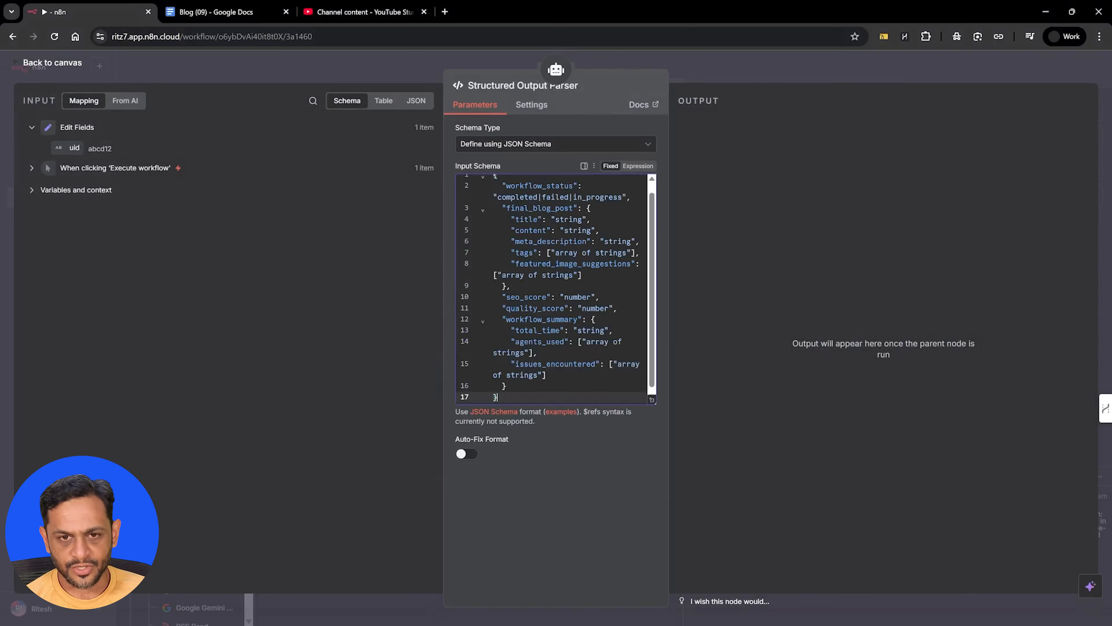
Close the Structured Output Parser, save the Video-2-Blog workflow and execute it with the new output schema
scroll(551, 289, "up", 1)
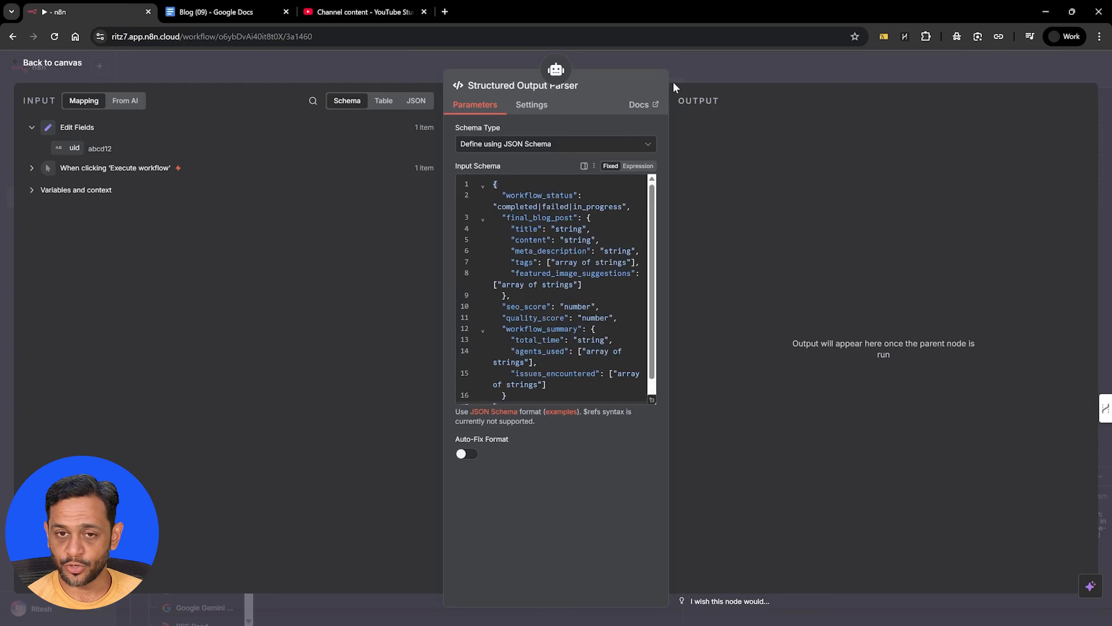
left_click(691, 63)
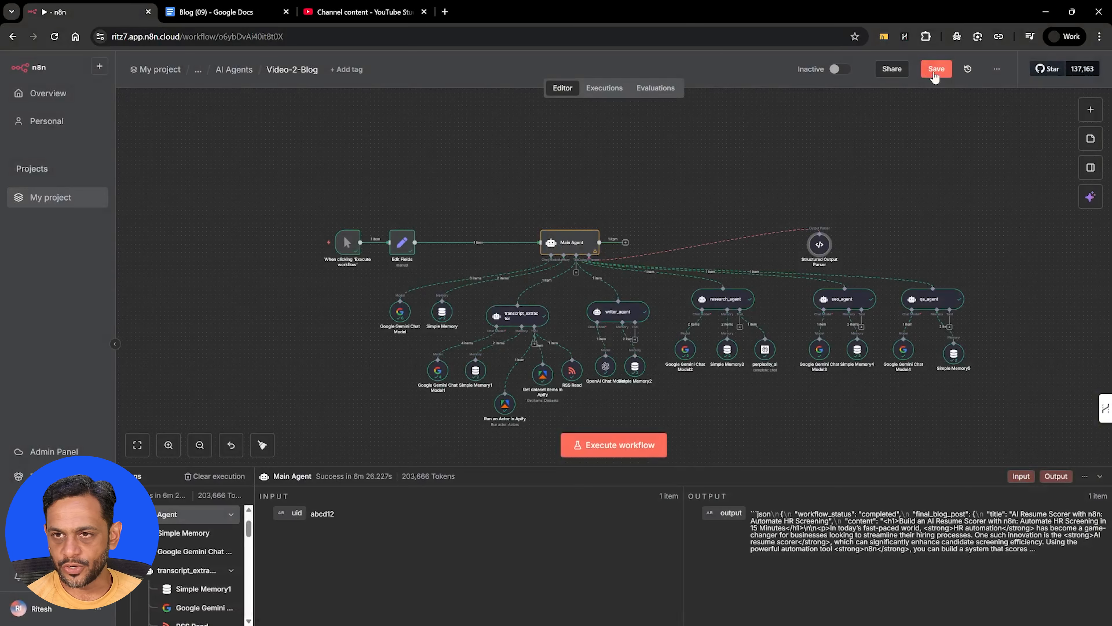
left_click(936, 70)
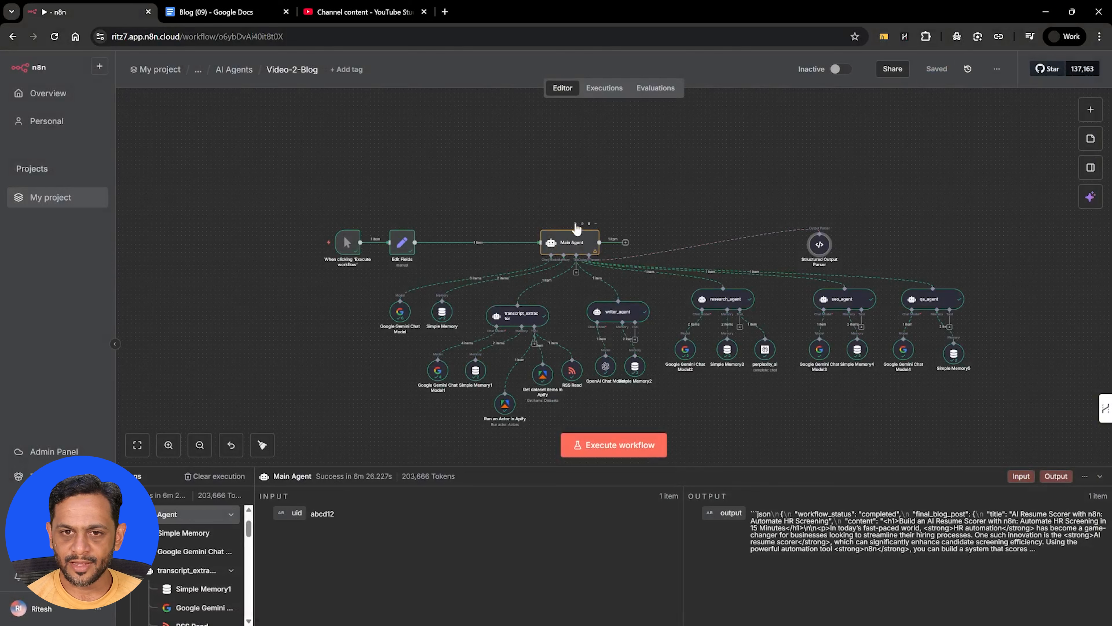
key("ctrl+Return")
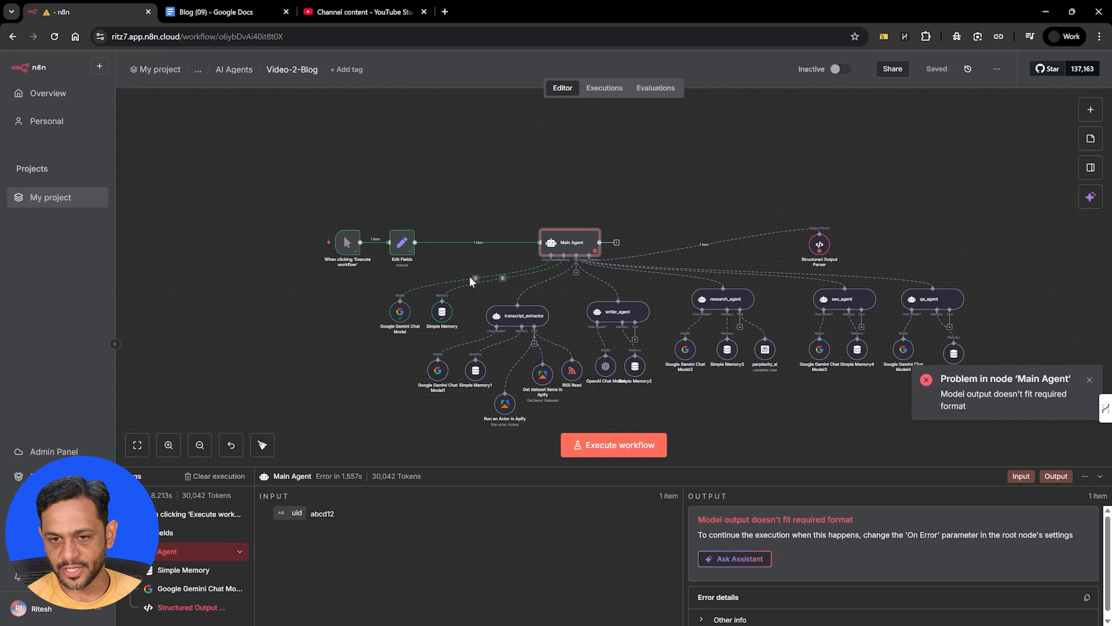
Set the uid value in the Edit Fields node to abcd12345 and execute the workflow again
double_click(401, 246)
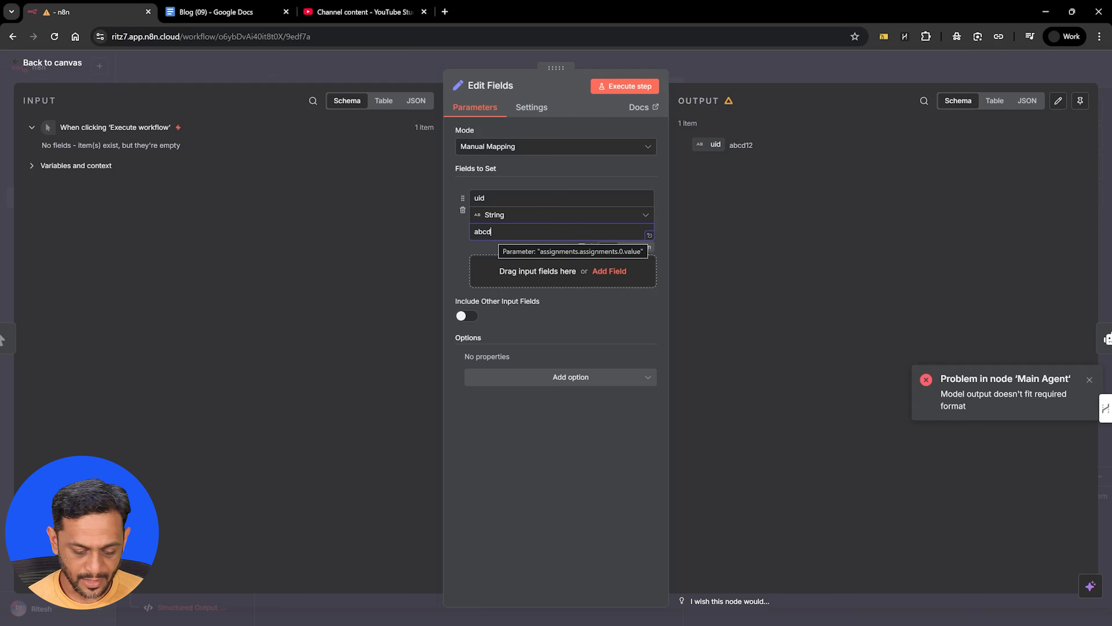
type("123")
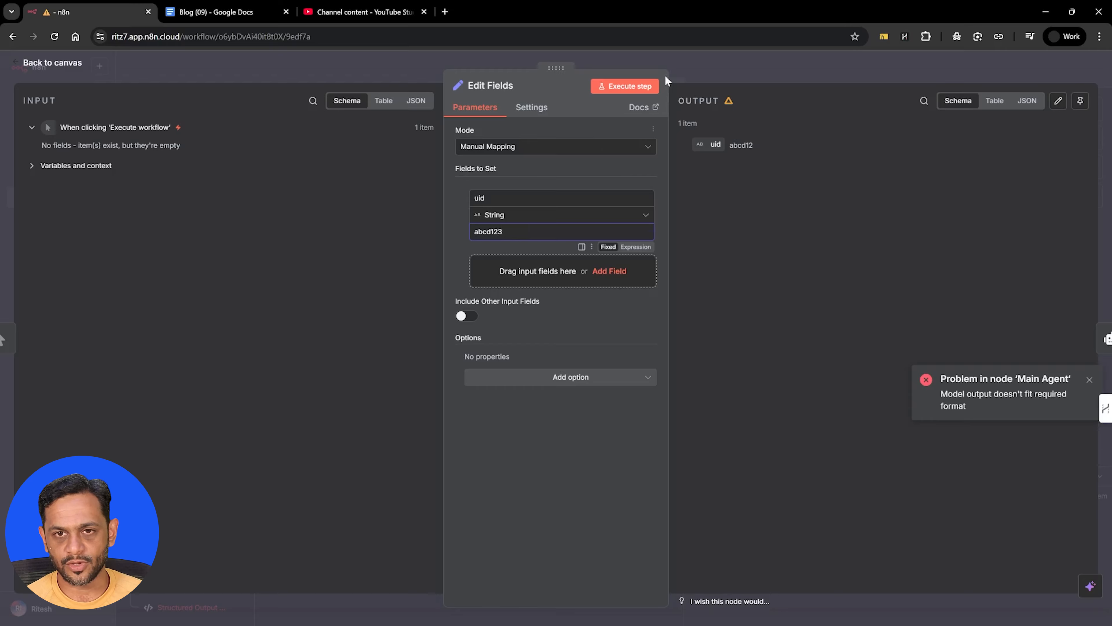
left_click(683, 62)
left_click(307, 245)
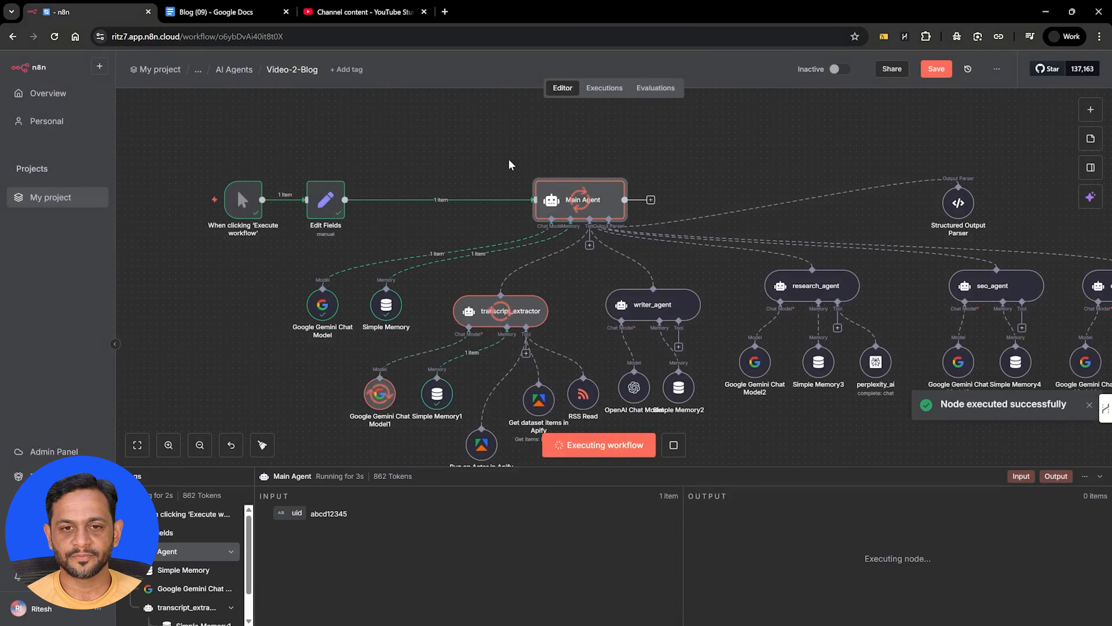
Enlarge the execution logs and read through the seo_agent's response while the workflow runs
scroll(524, 210, "down", 1)
scroll(524, 219, "right", 4)
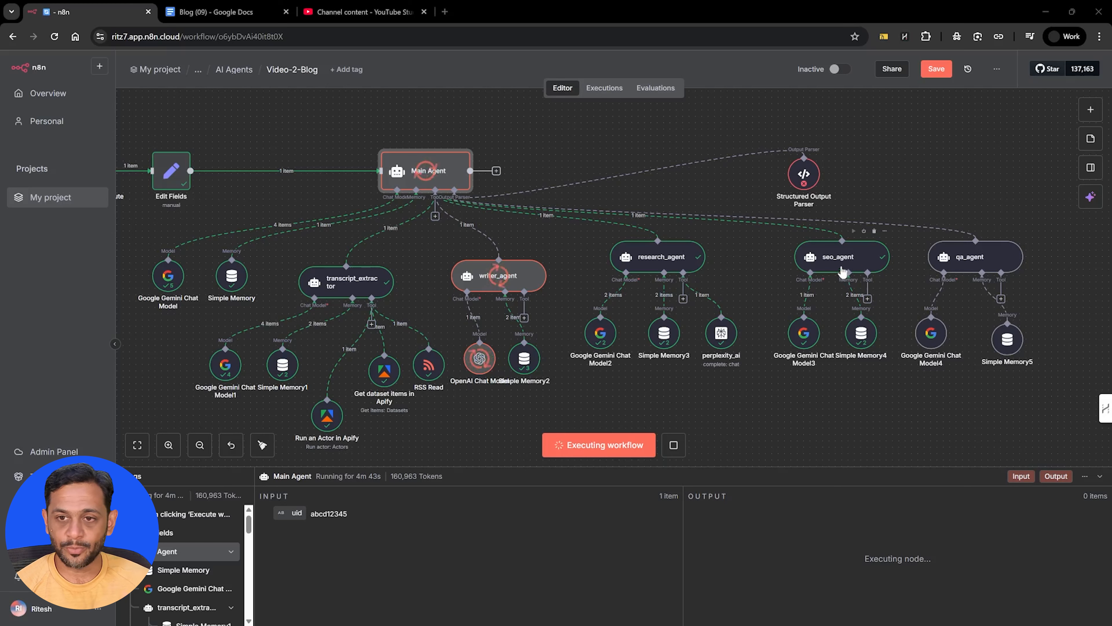
scroll(162, 562, "down", 5)
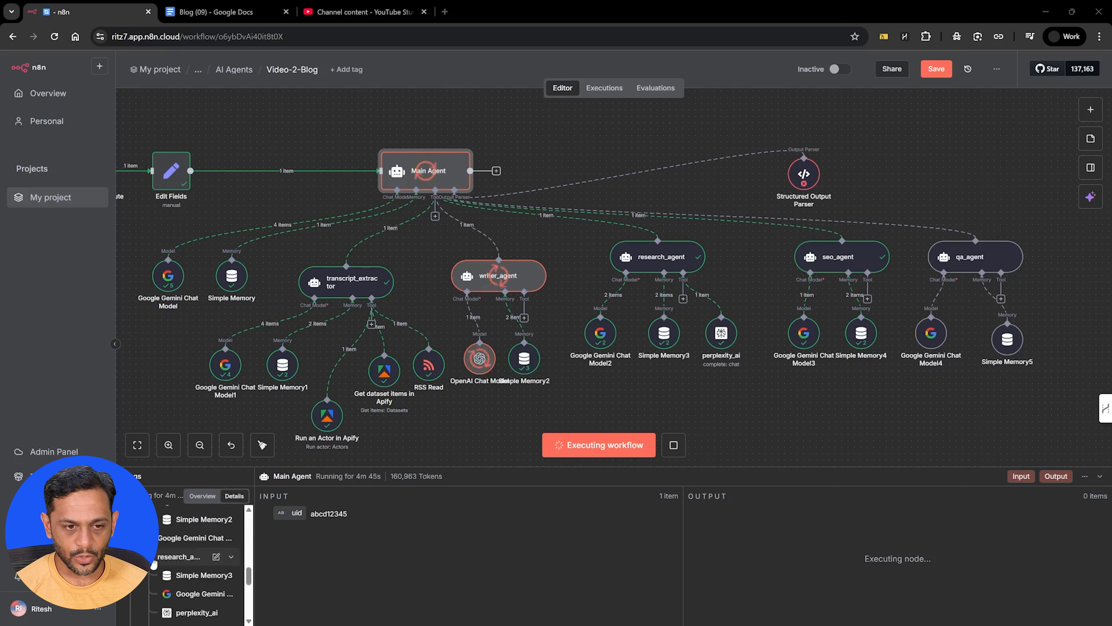
scroll(157, 565, "down", 2)
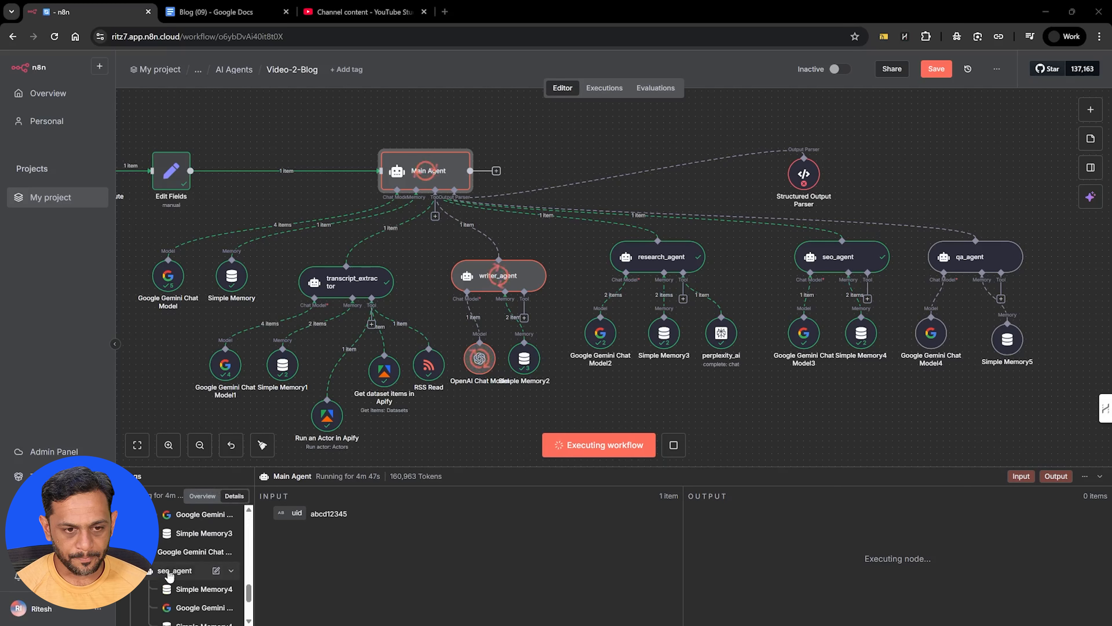
left_click(169, 571)
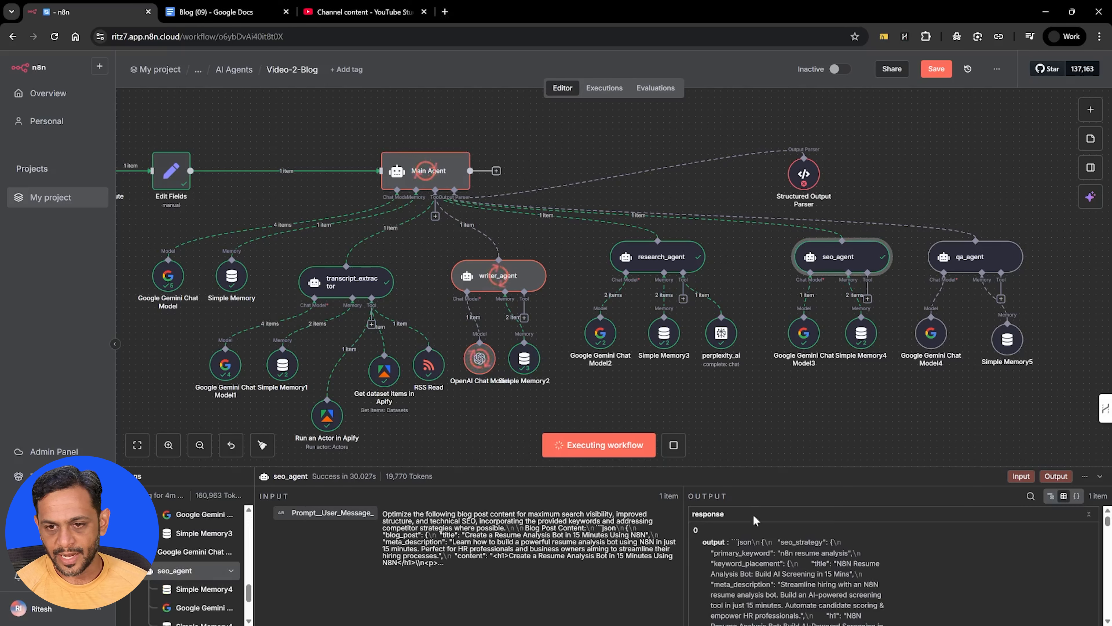
left_click_drag(738, 470, 738, 362)
scroll(893, 504, "down", 10)
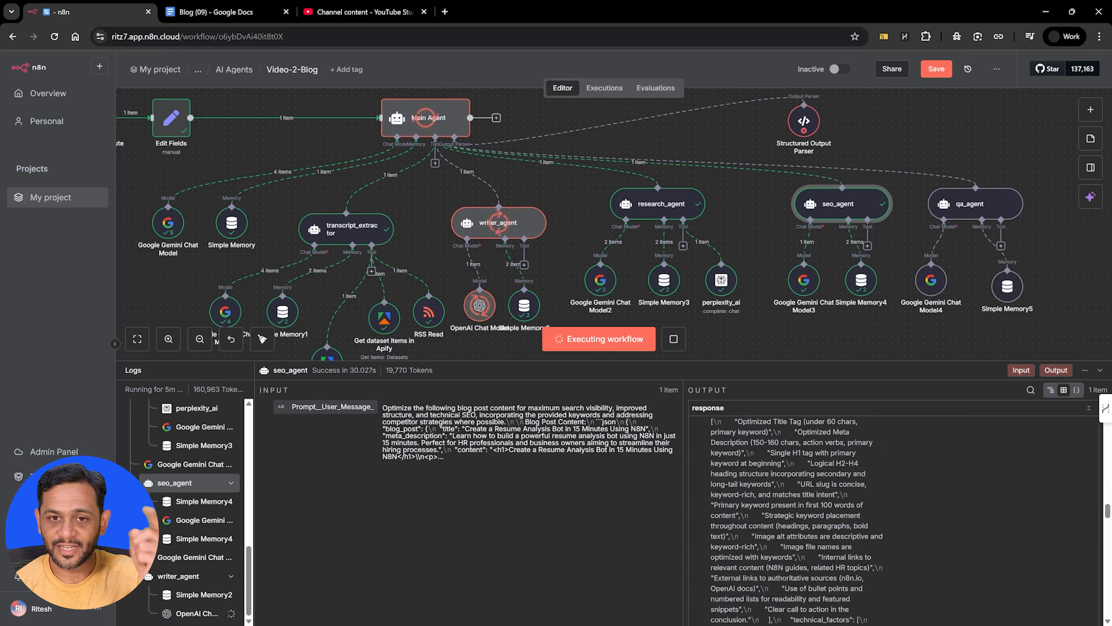
scroll(797, 547, "down", 10)
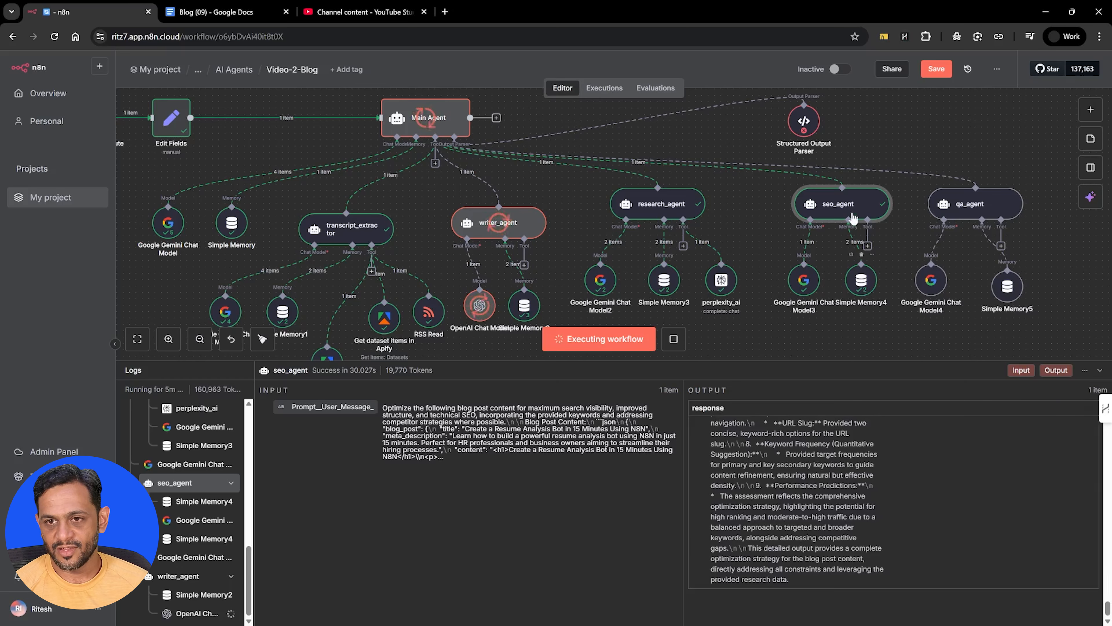
Inspect the logged runs of the seo_agent's Google Gemini Chat Model3 and of qa_agent, shrinking the log area between them
left_click(810, 273)
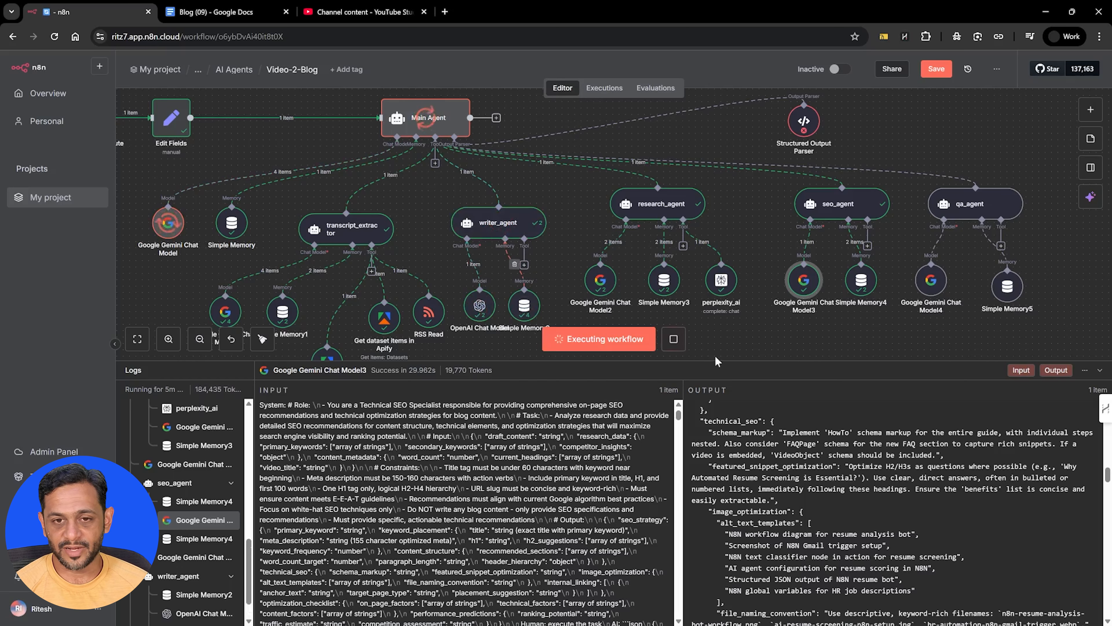
left_click_drag(728, 366, 729, 518)
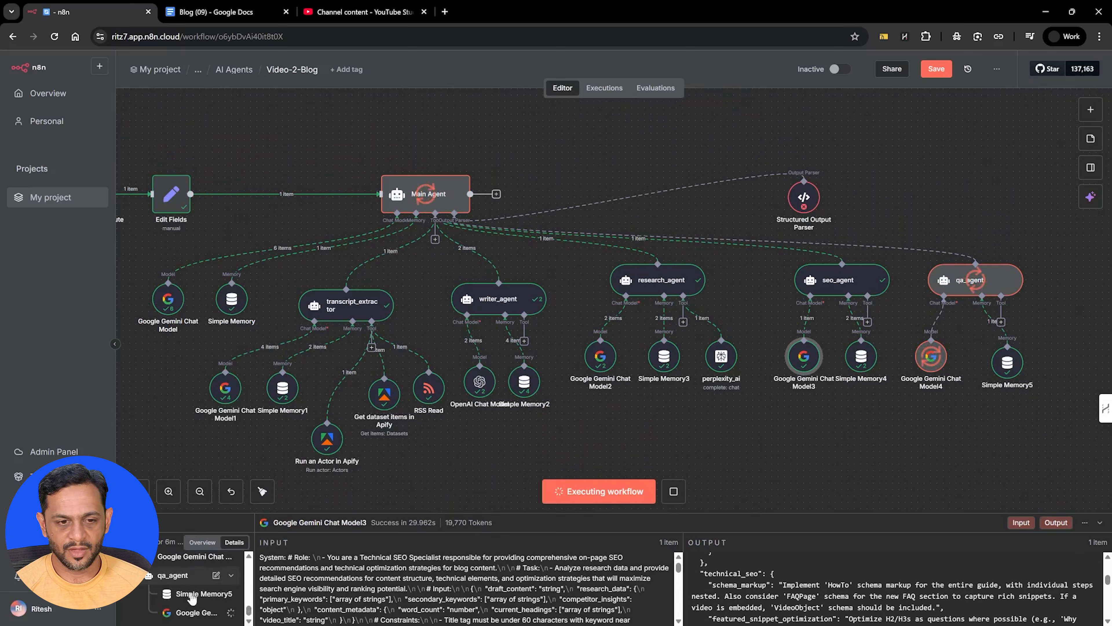
left_click(179, 576)
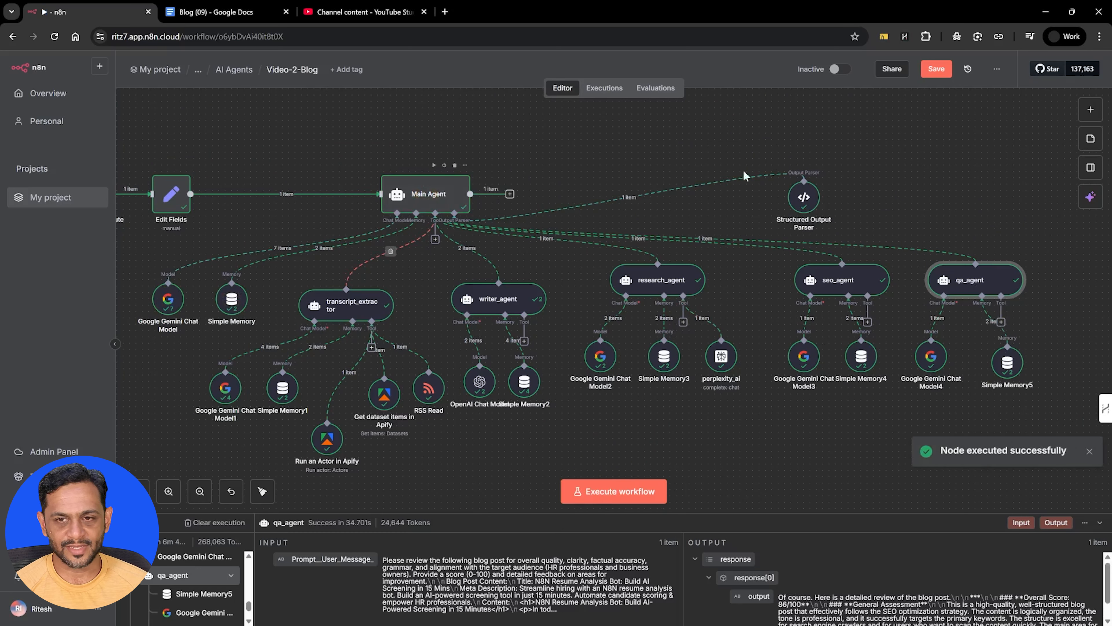
Open the Main Agent and review its structured output, from the final blog post fields to the workflow summary and status
left_click(428, 198)
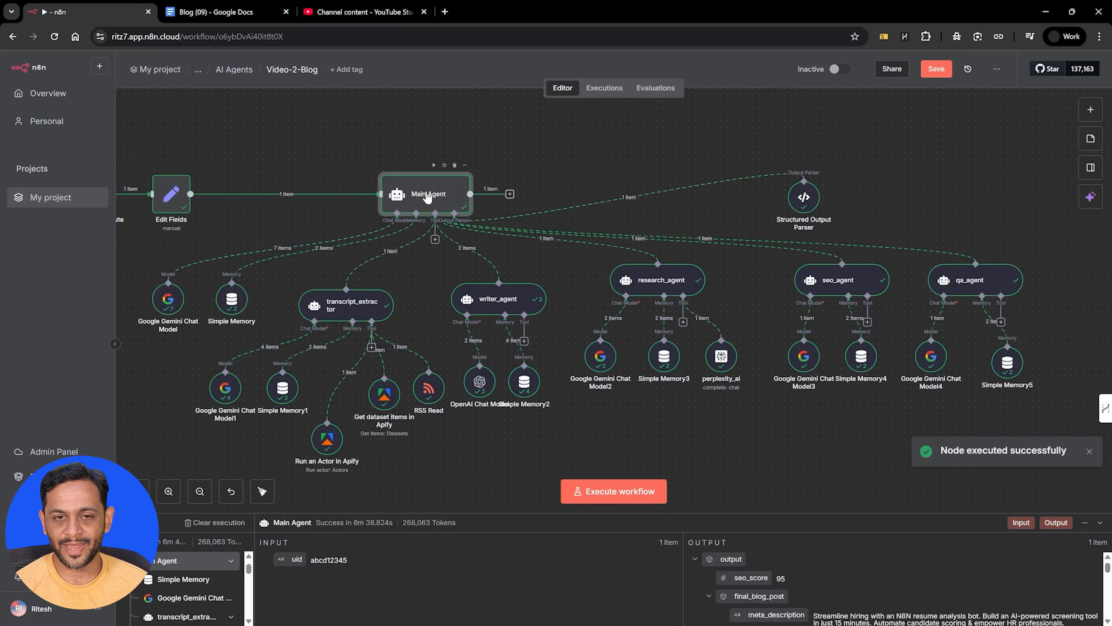
double_click(428, 196)
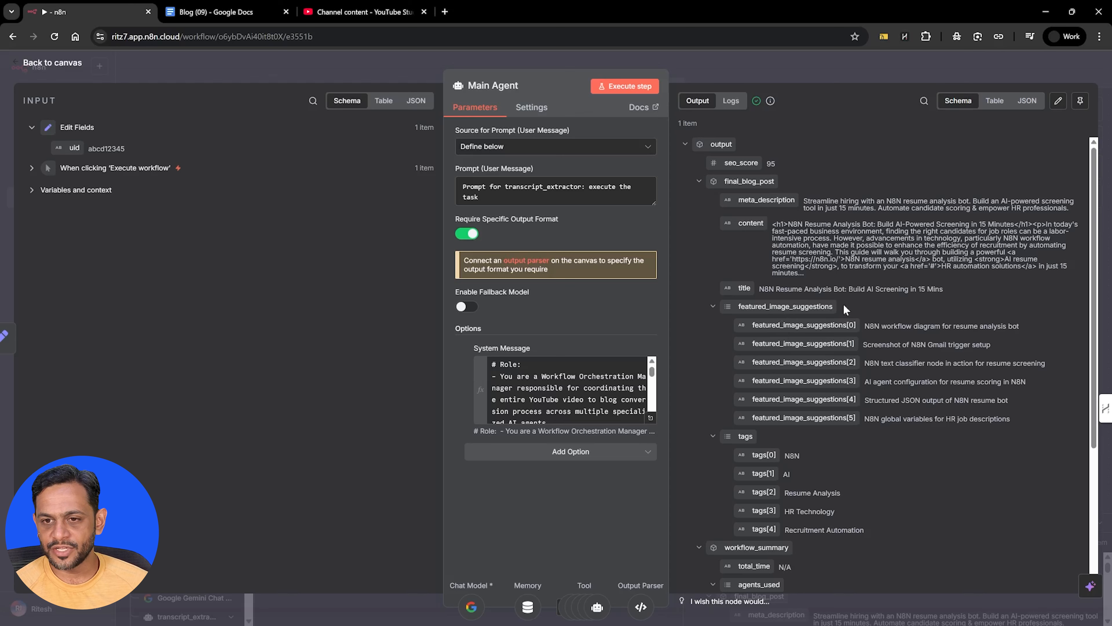
scroll(832, 408, "down", 5)
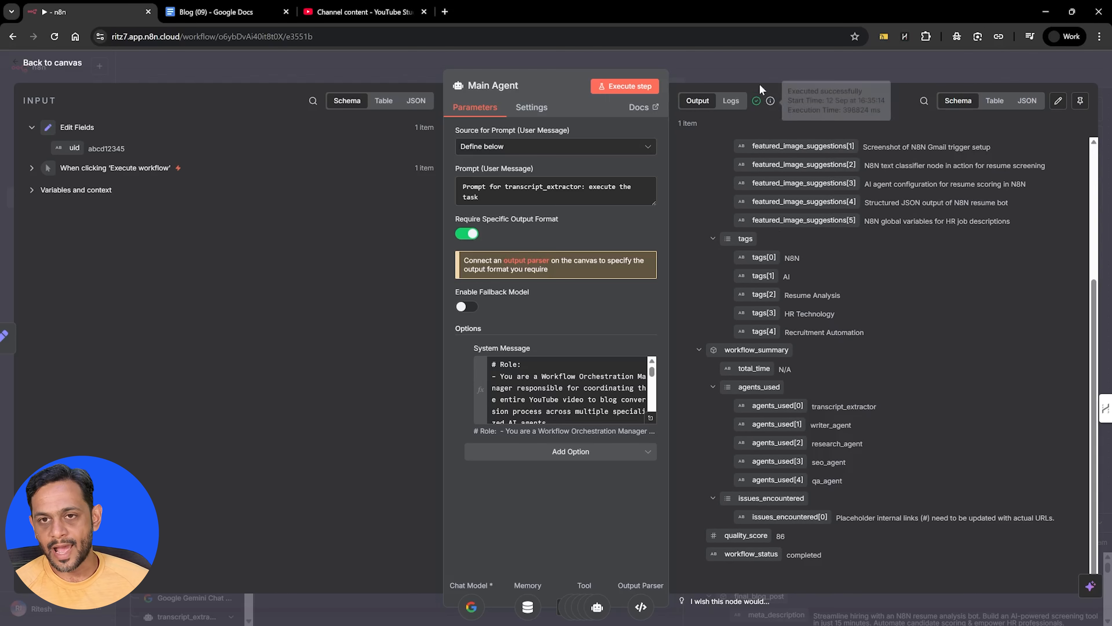
Return to the canvas from the Main Agent and save the Video-2-Blog workflow
left_click(763, 67)
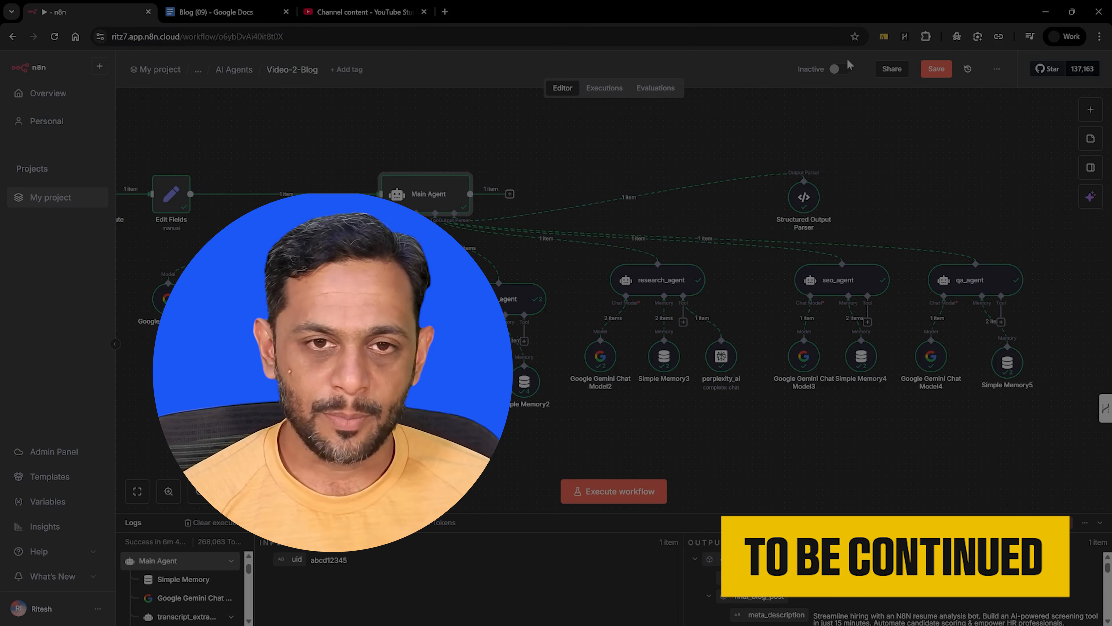
left_click(931, 69)
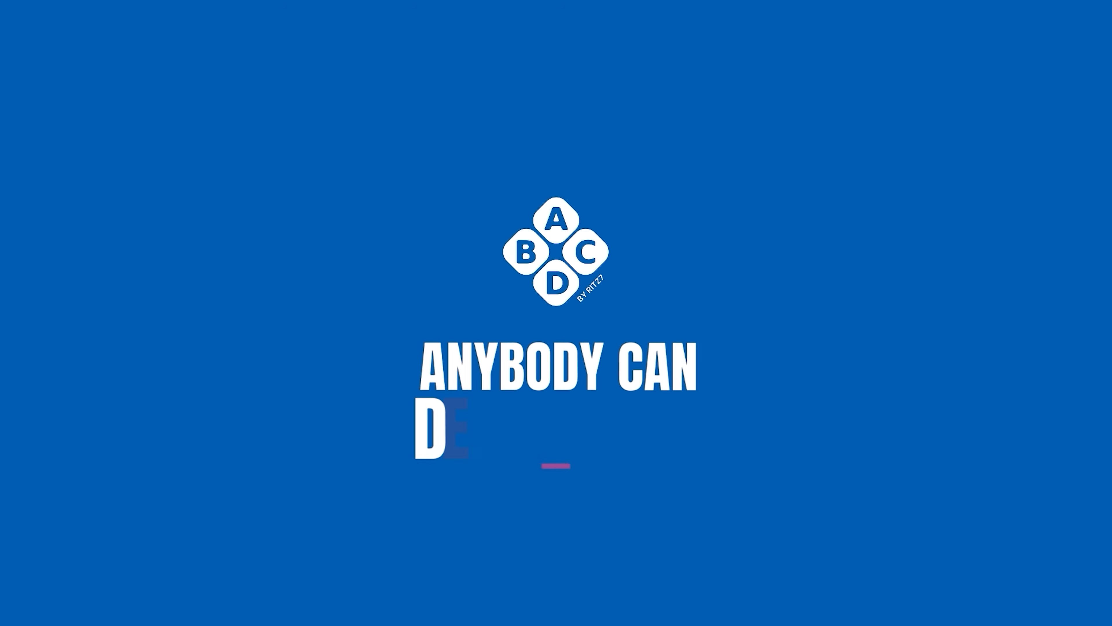